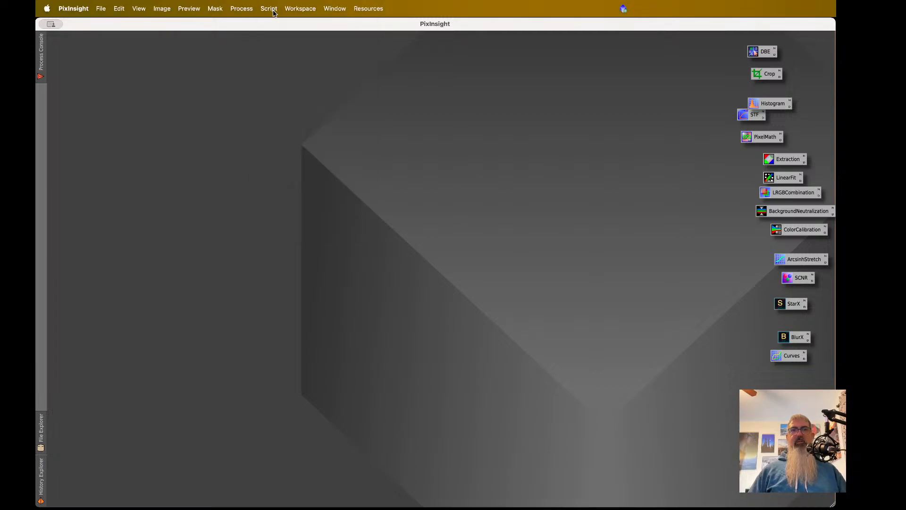
- Start the WeightedBatchPreprocessing script and show its light frame settings
left_click(267, 12)
mouse_move(286, 25)
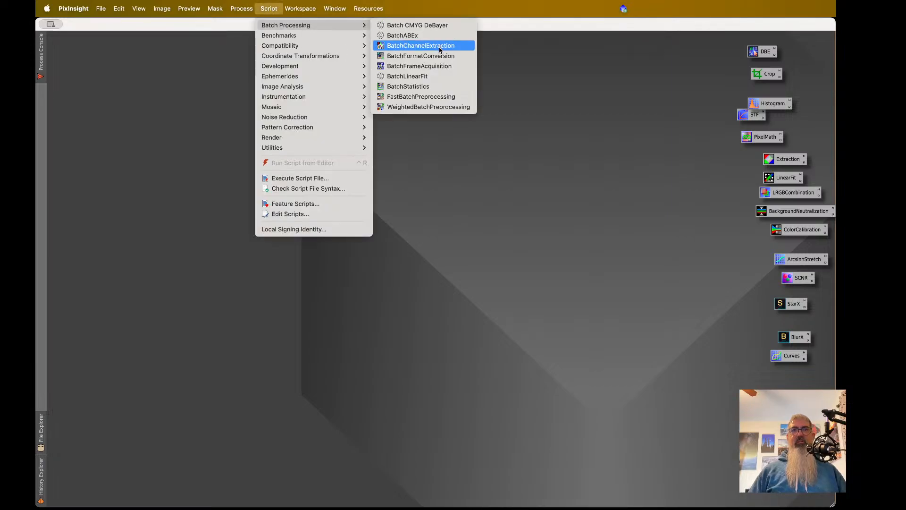
left_click(453, 106)
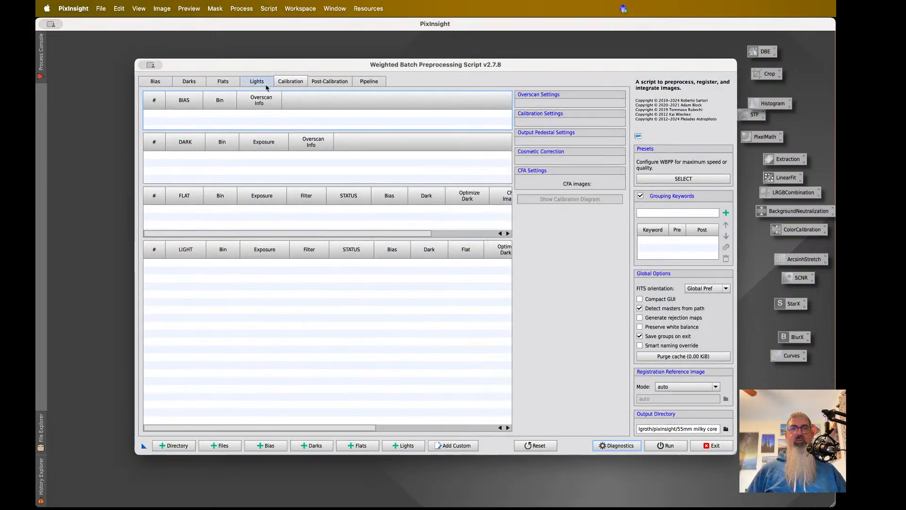
left_click(260, 83)
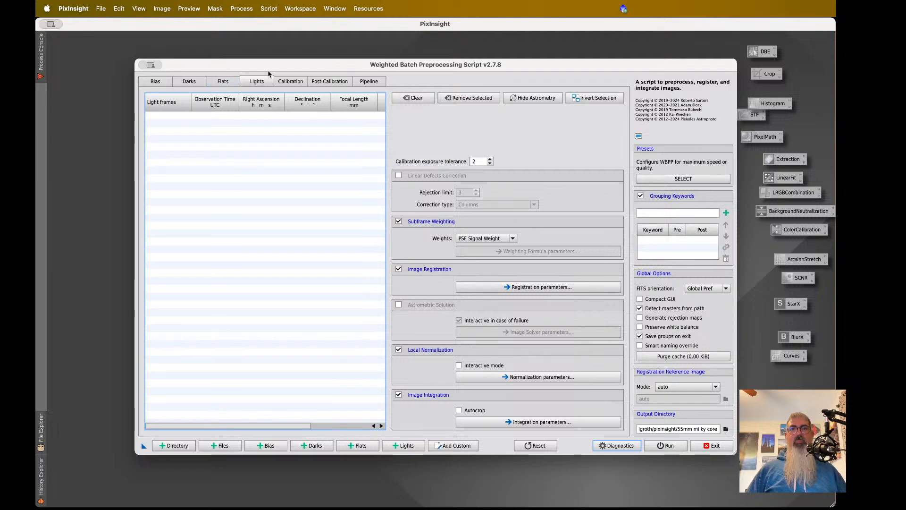
left_click_drag(306, 70, 301, 66)
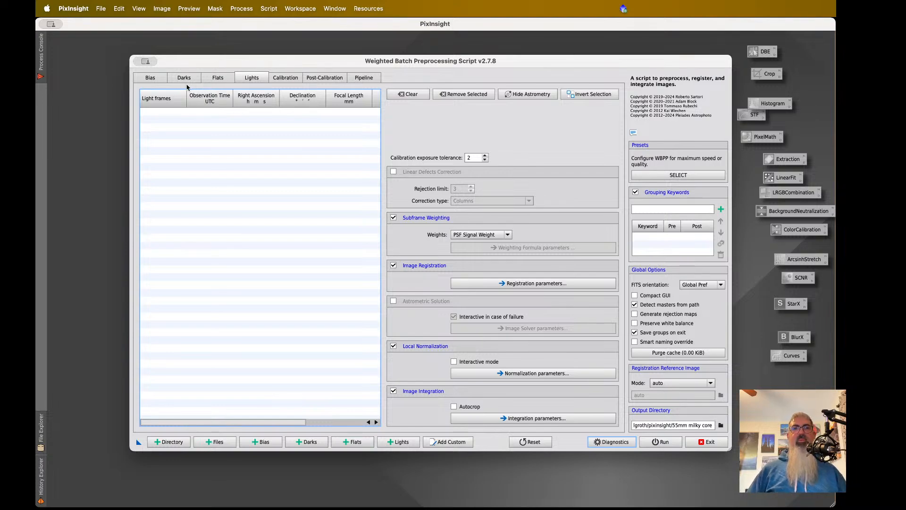
- Look through the bias, dark, flat and light frame settings of the preprocessing script
left_click(166, 78)
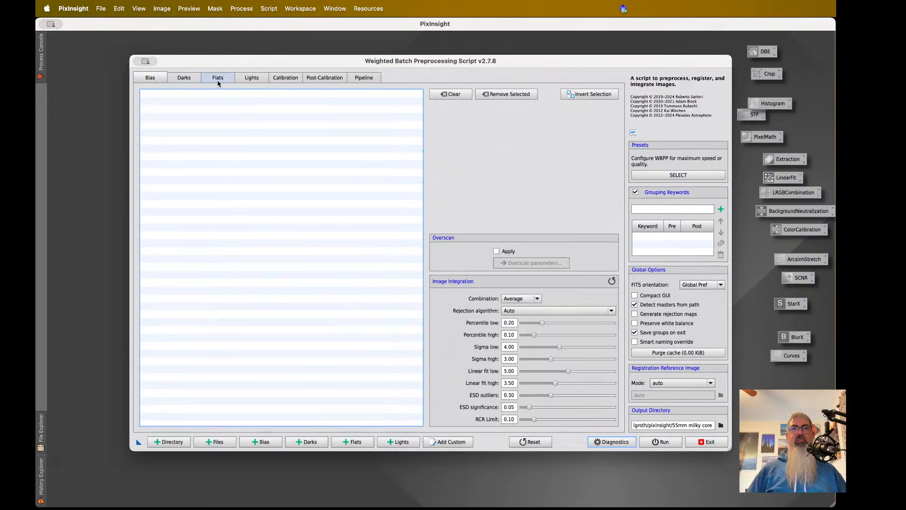
left_click(247, 81)
left_click(172, 81)
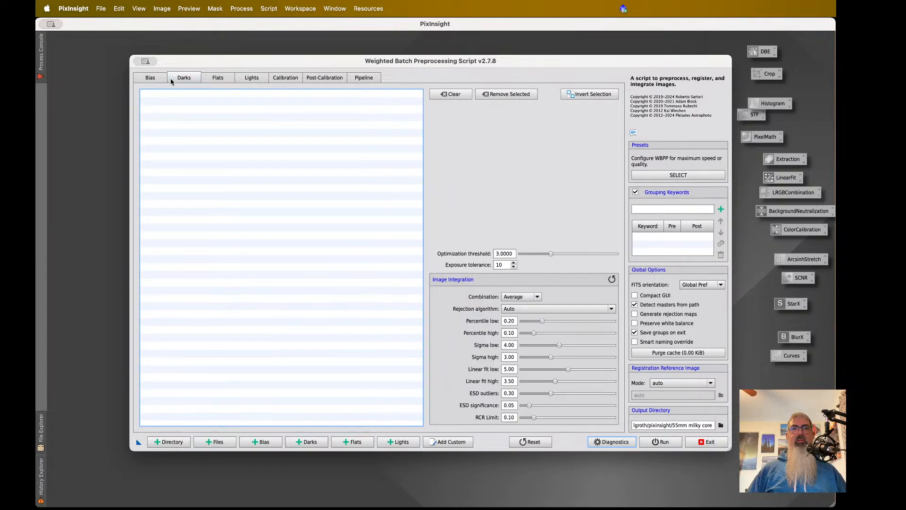
left_click(141, 76)
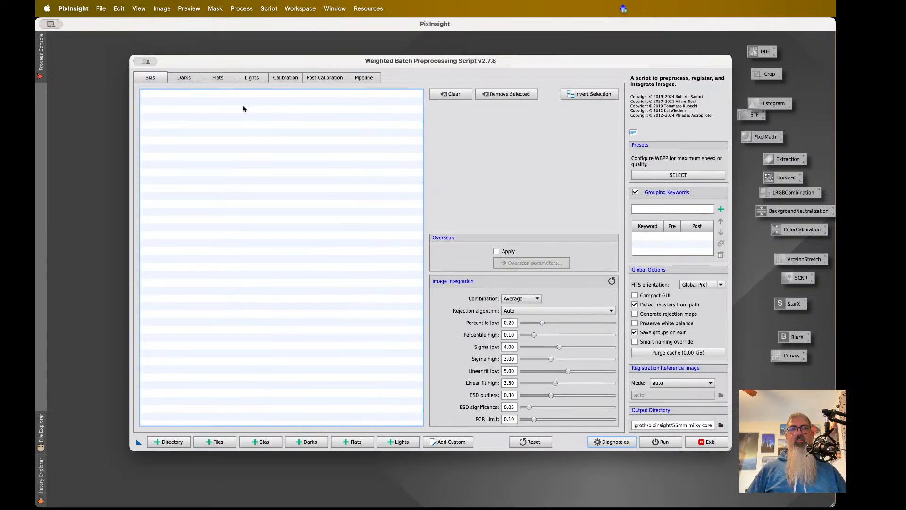
left_click(249, 78)
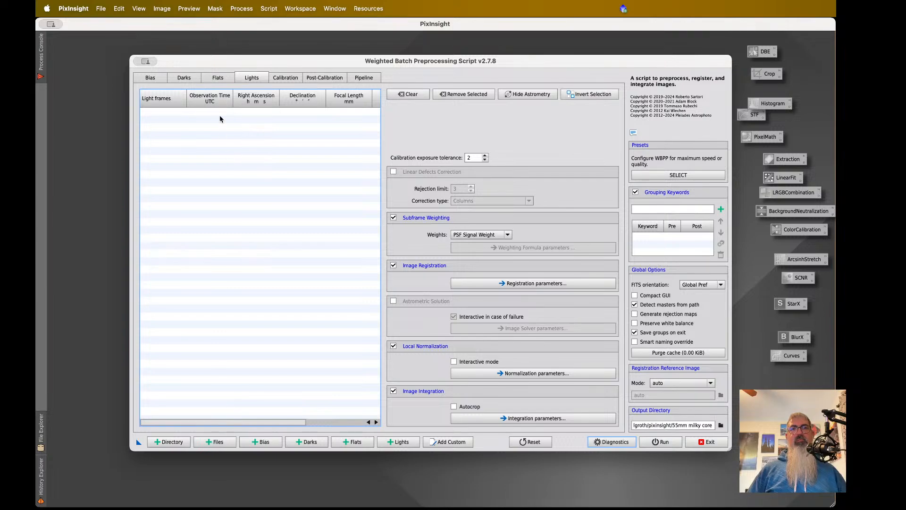
left_click(159, 78)
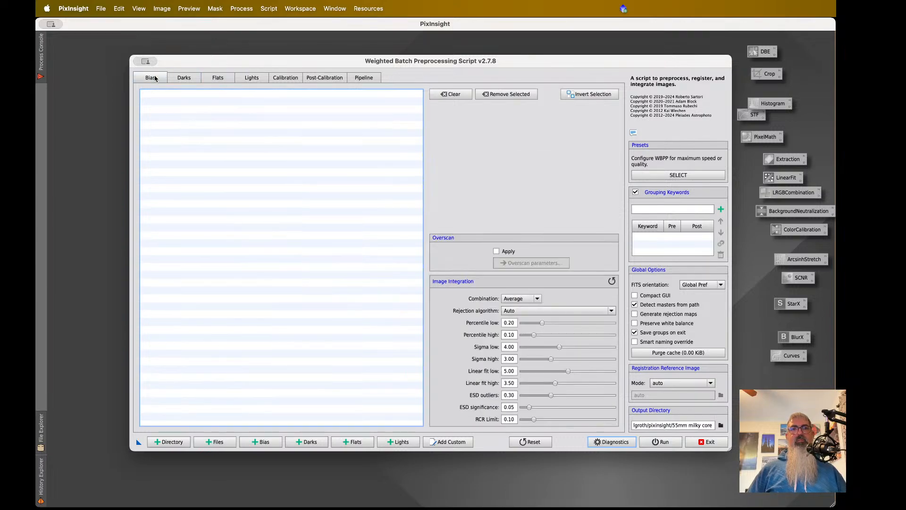
left_click(184, 77)
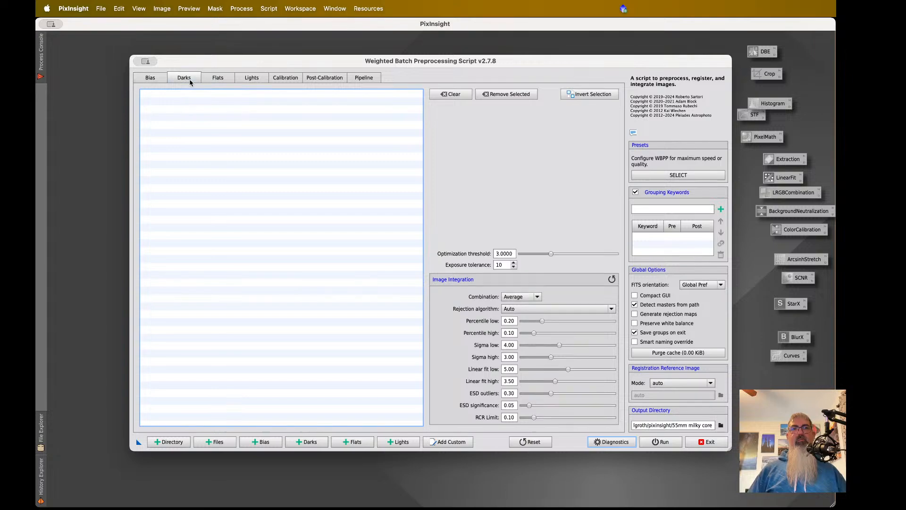
left_click(151, 77)
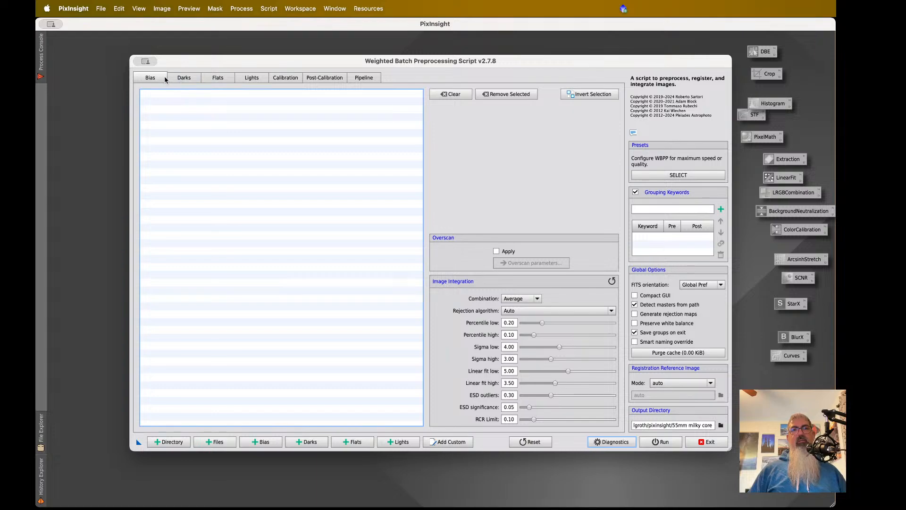
left_click(182, 82)
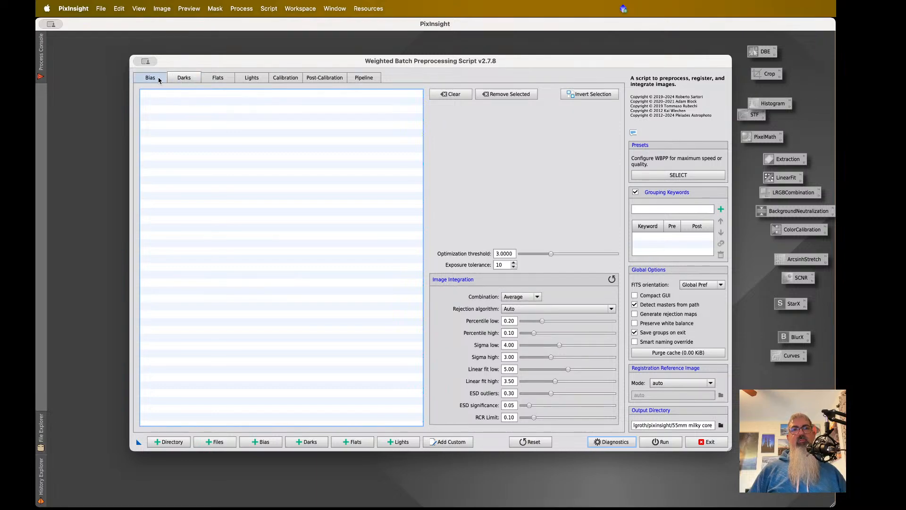
left_click(159, 81)
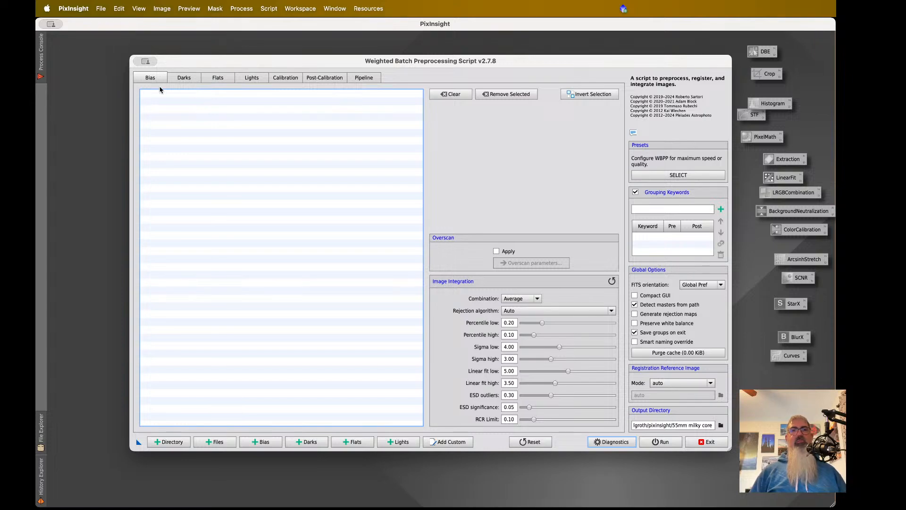
left_click(186, 79)
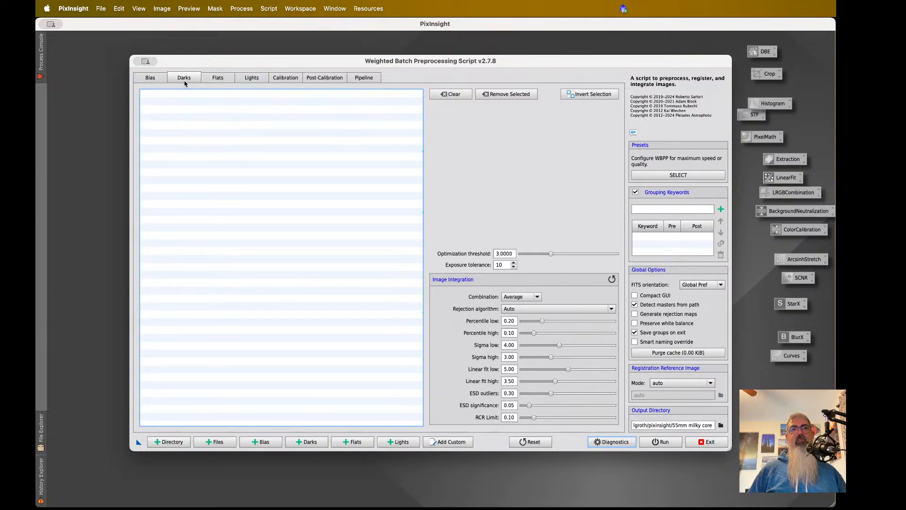
left_click(212, 79)
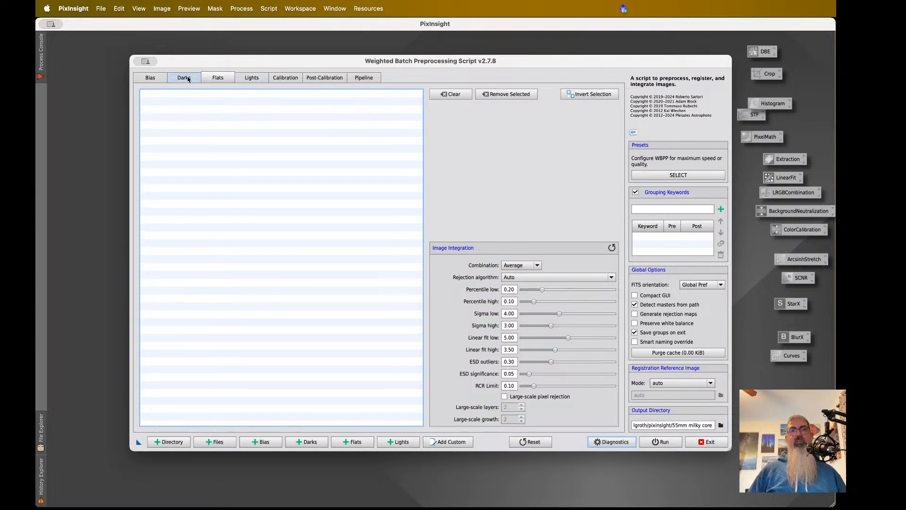
- Add the raw files 74206614.ARW through 74206625.ARW from the milky way timelapse folder as light frames
left_click(252, 79)
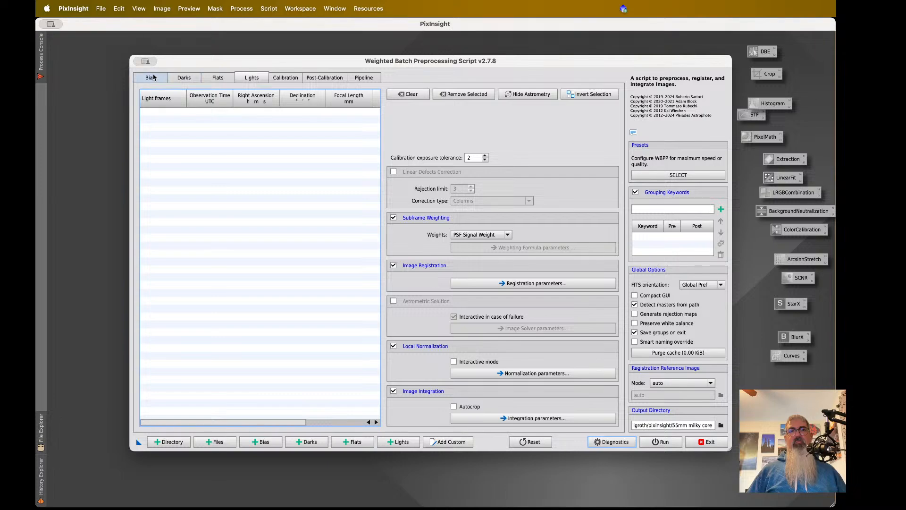
left_click(392, 439)
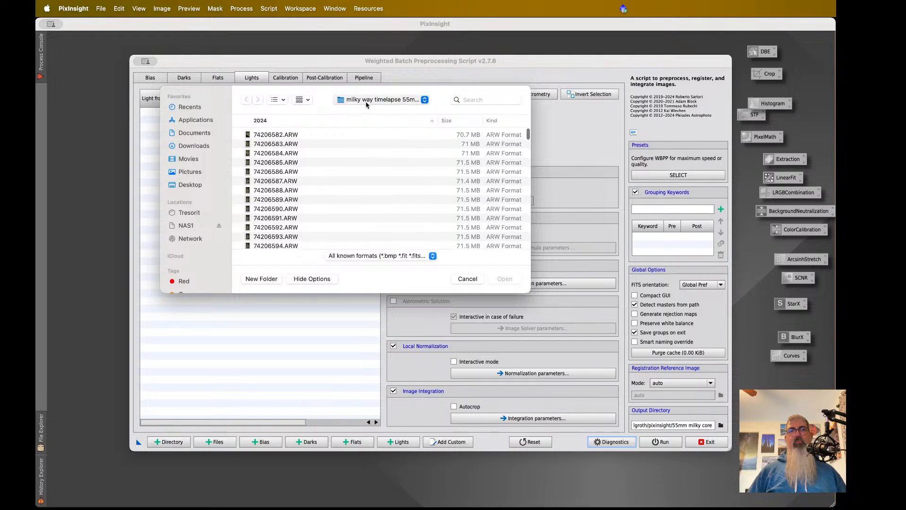
left_click(280, 136)
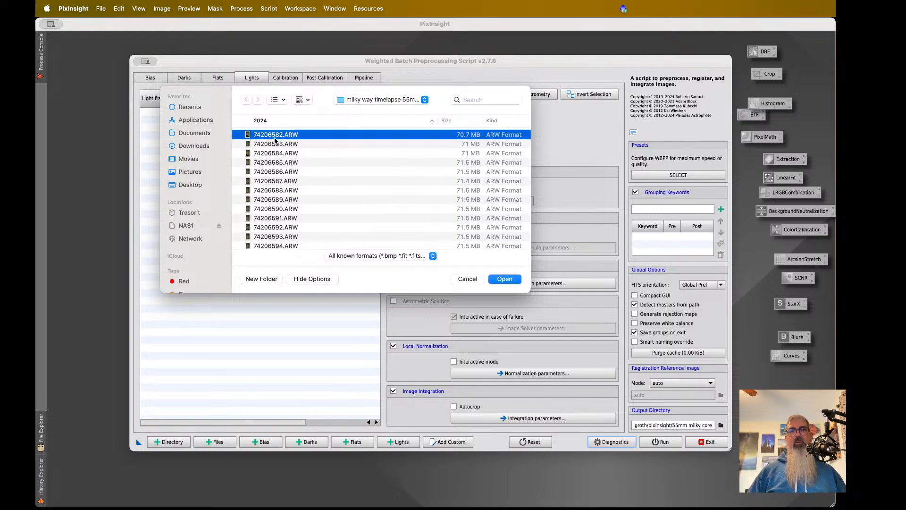
scroll(294, 188, "down", 10)
left_click(293, 188)
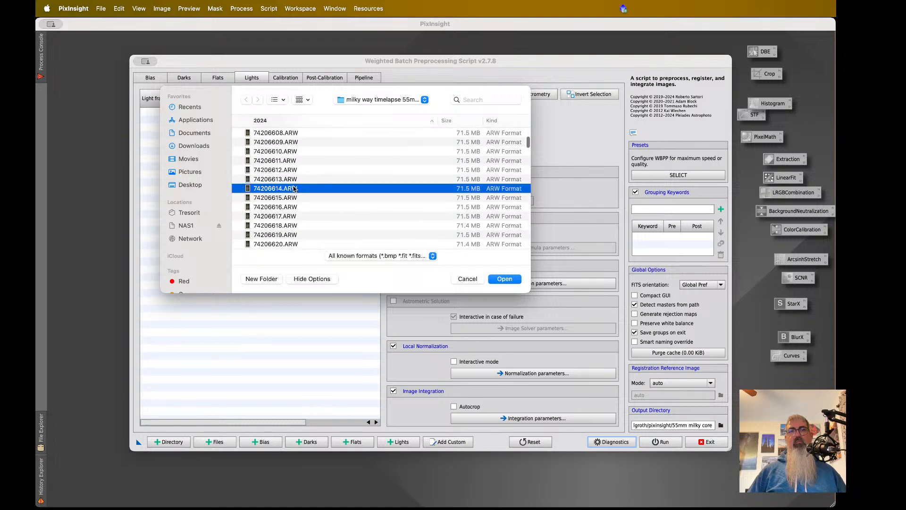
scroll(302, 229, "down", 3)
left_click(301, 231, "shift")
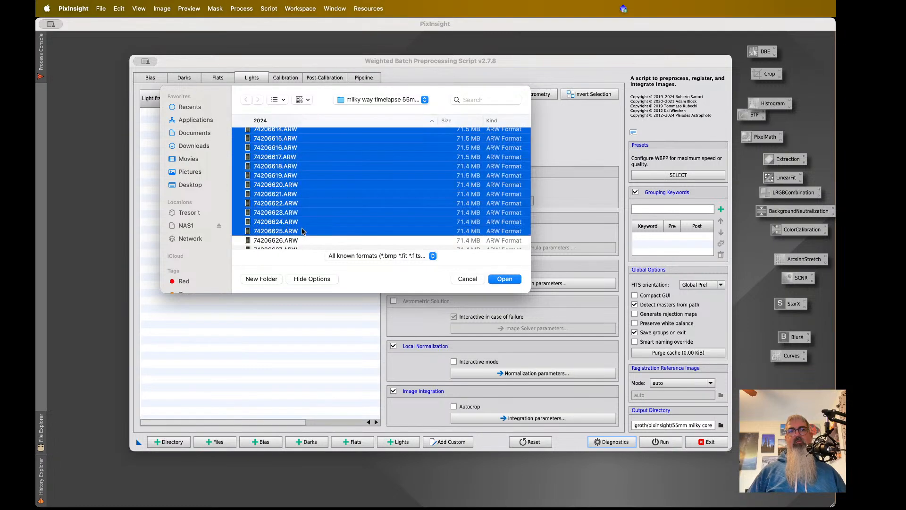
scroll(363, 223, "up", 2)
left_click(509, 282)
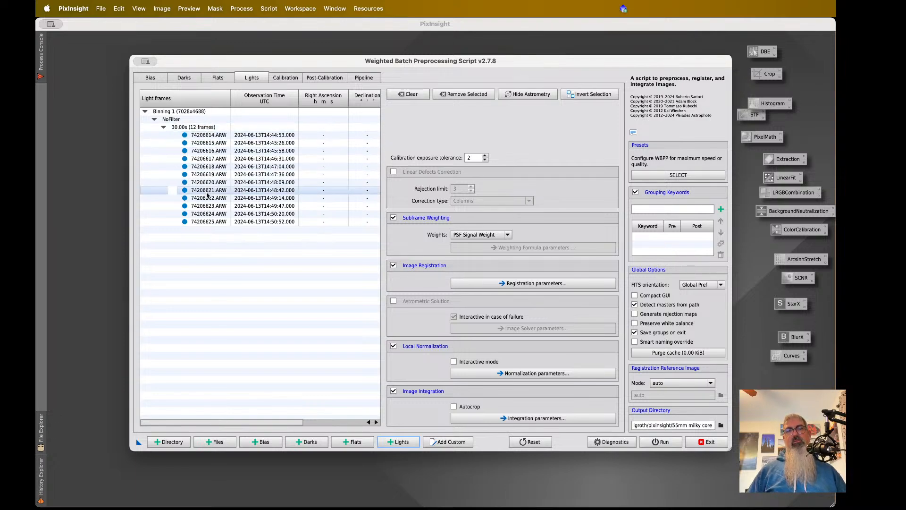
- Review the 30-second light group's calibration and CFA settings, including the mosaic pattern choices, keeping the pattern on Auto
left_click(173, 128)
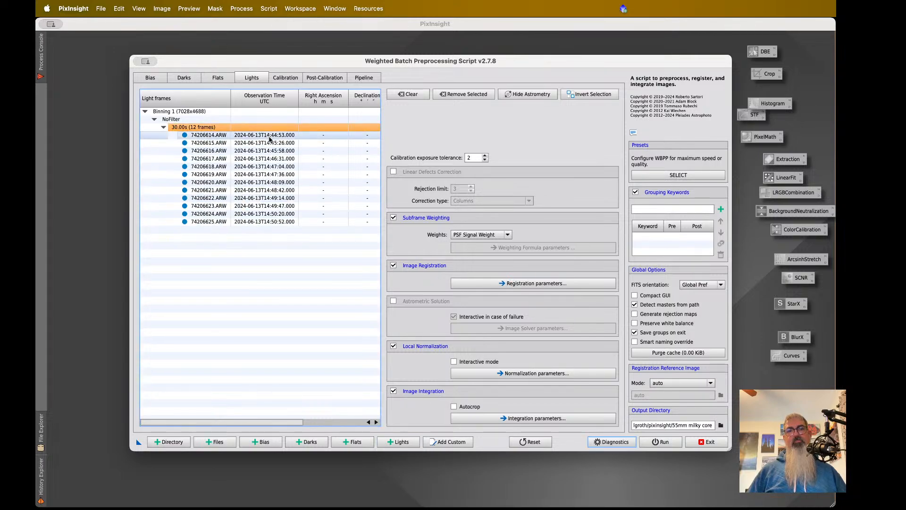
left_click(285, 77)
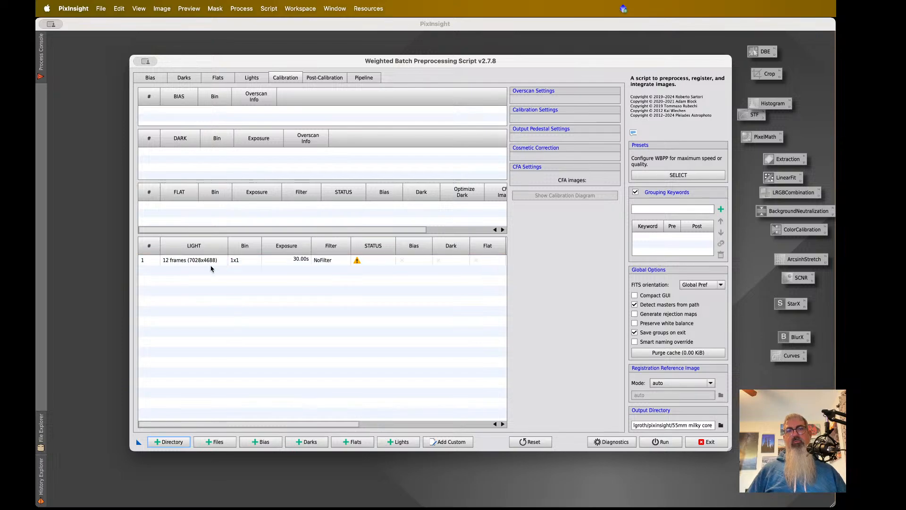
left_click(225, 267)
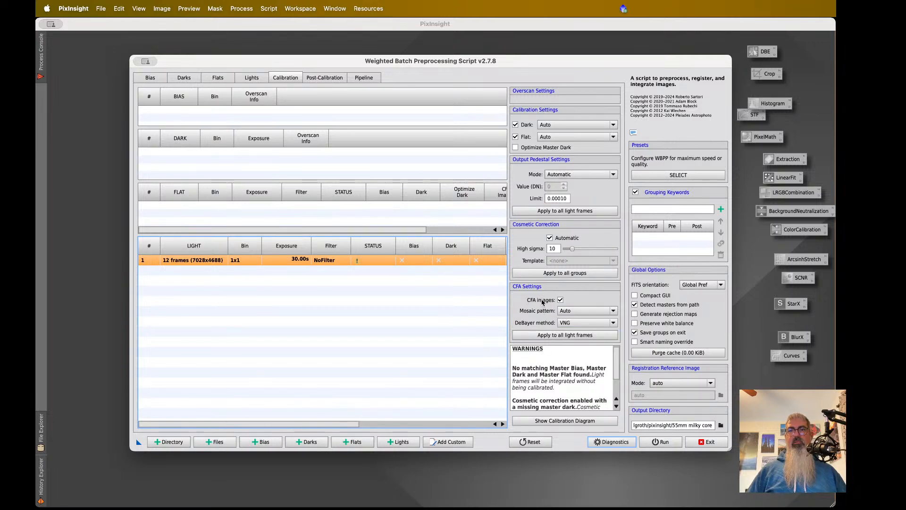
mouse_move(550, 302)
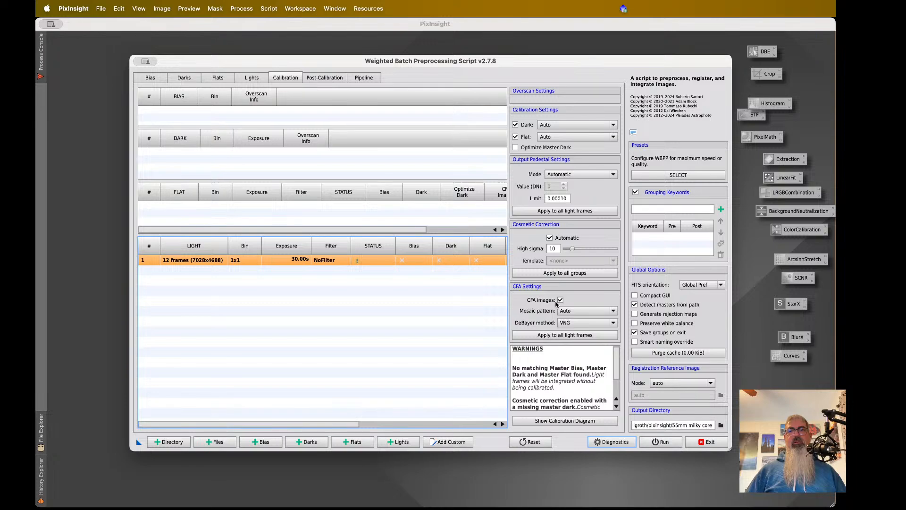
left_click(583, 311)
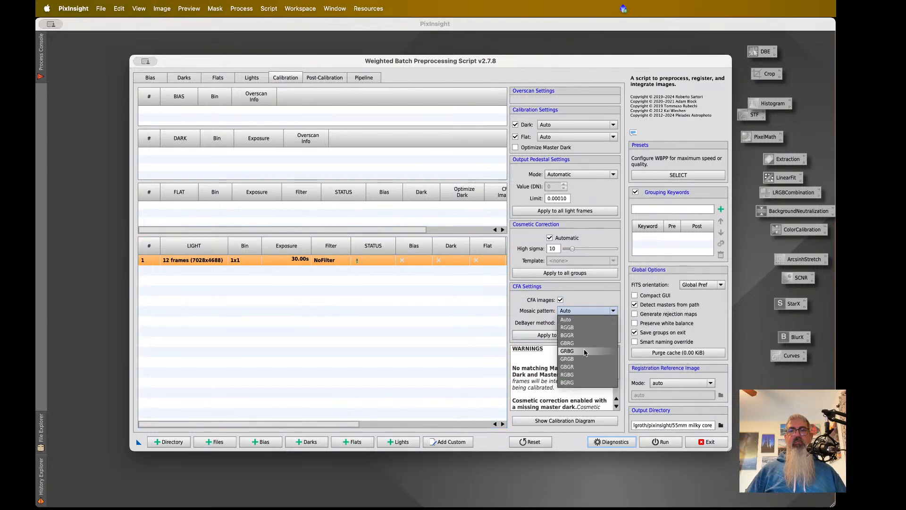
left_click(581, 314)
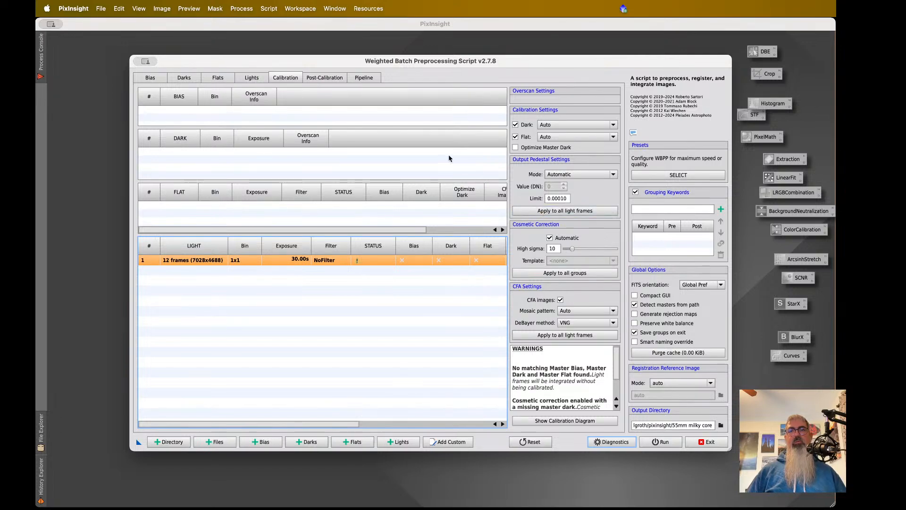
- Choose Combined RGB as the debayer option in the light group's post-calibration channel configuration
left_click(319, 76)
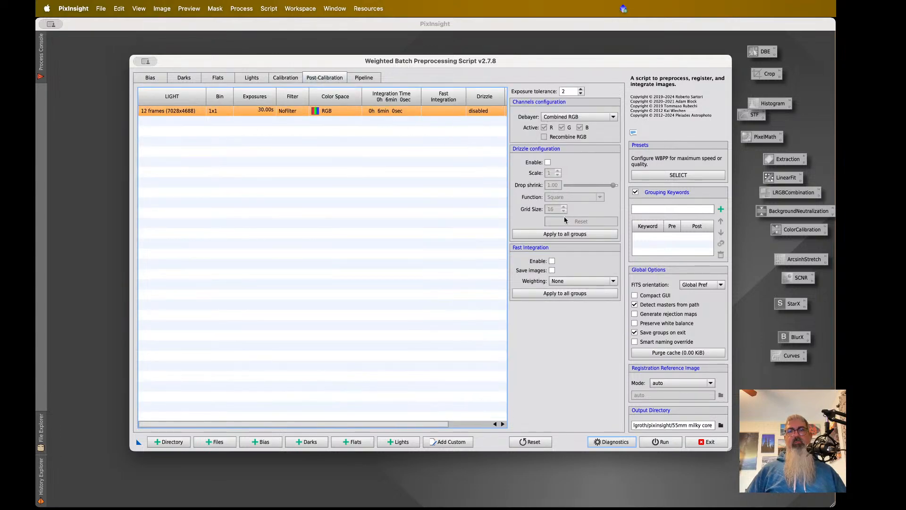
left_click(567, 118)
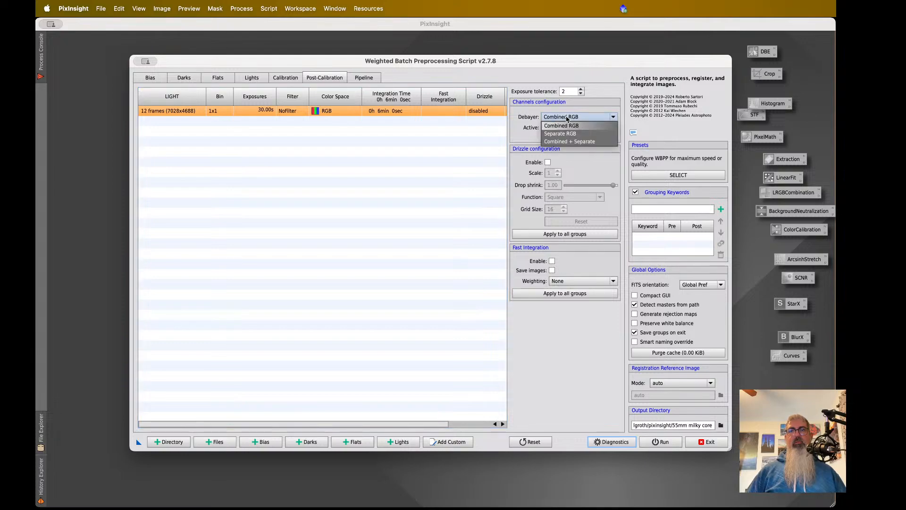
left_click(562, 125)
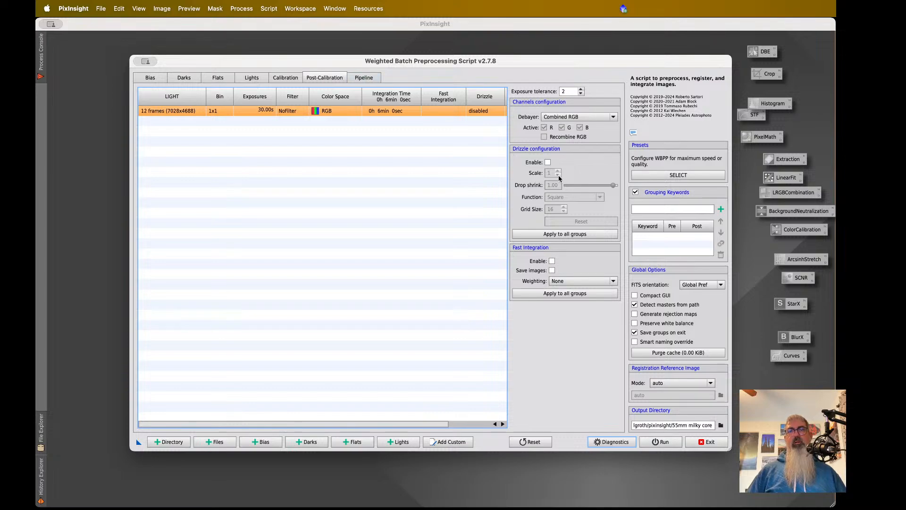
- Check the active pipeline steps and loaded light frames, and inspect the 55mm milky core output folder without changing it
left_click(364, 80)
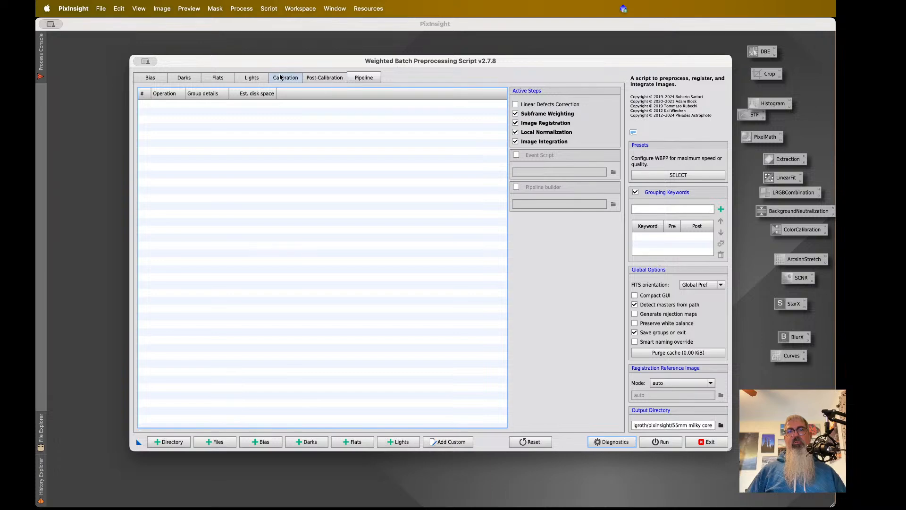
left_click(262, 80)
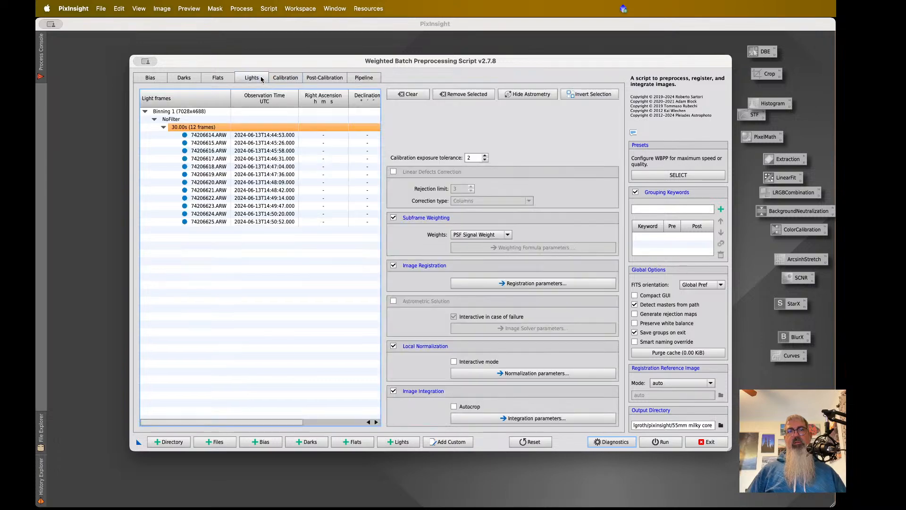
left_click(251, 120)
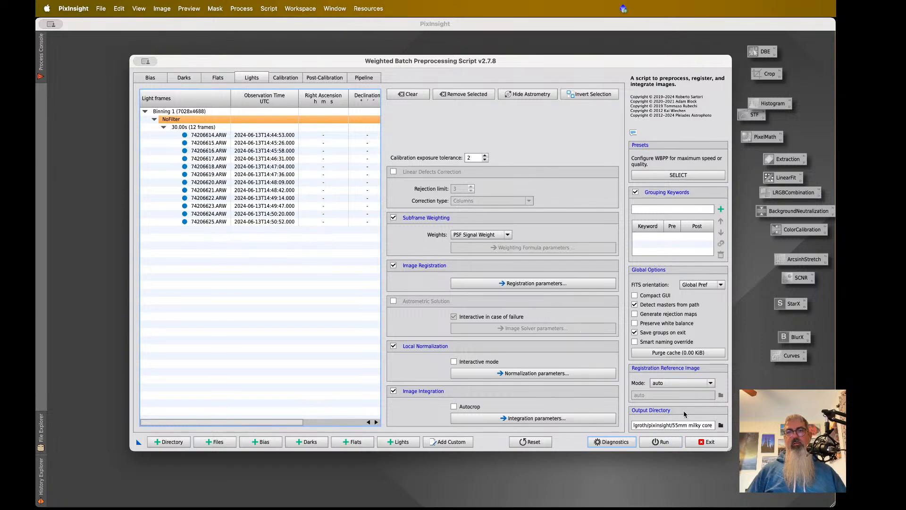
left_click(721, 425)
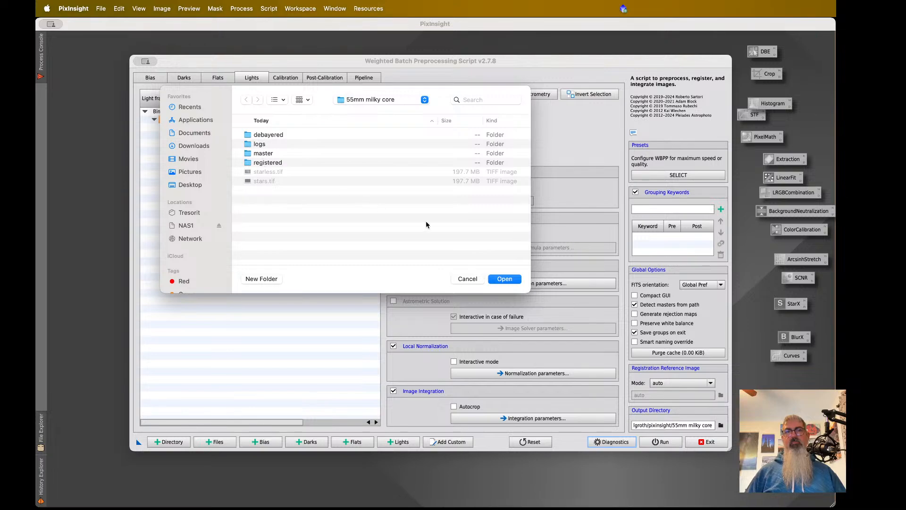
left_click(468, 279)
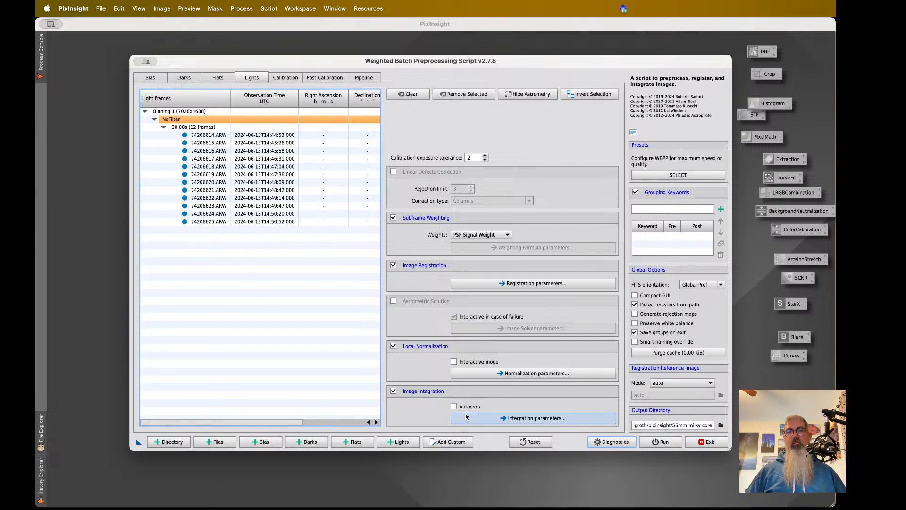
- Review the image integration parameters, including the combination choices and rejection algorithm, keeping Average and Winsorized Sigma Clipping
left_click(494, 419)
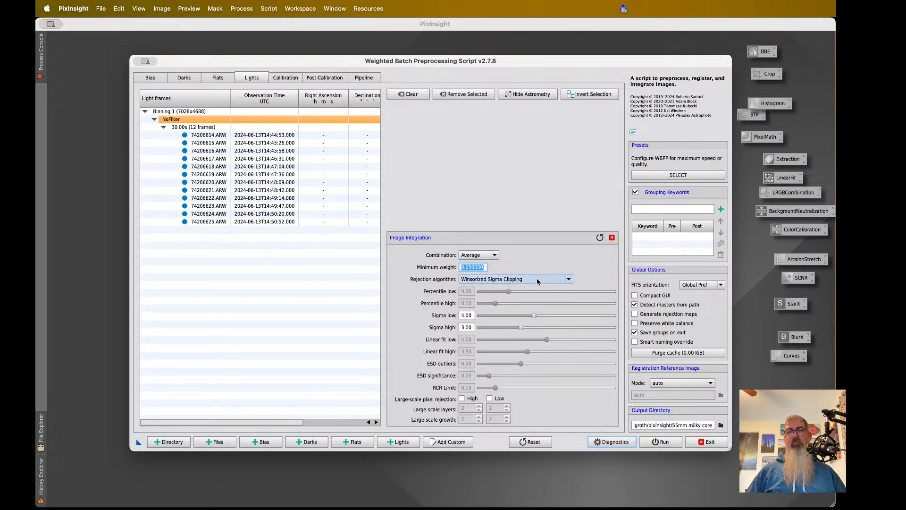
mouse_move(502, 281)
mouse_move(530, 278)
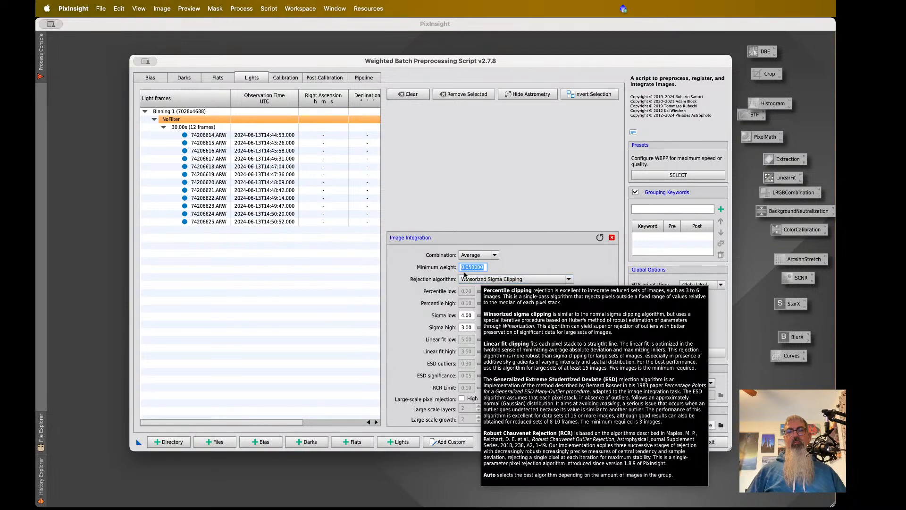
left_click(467, 255)
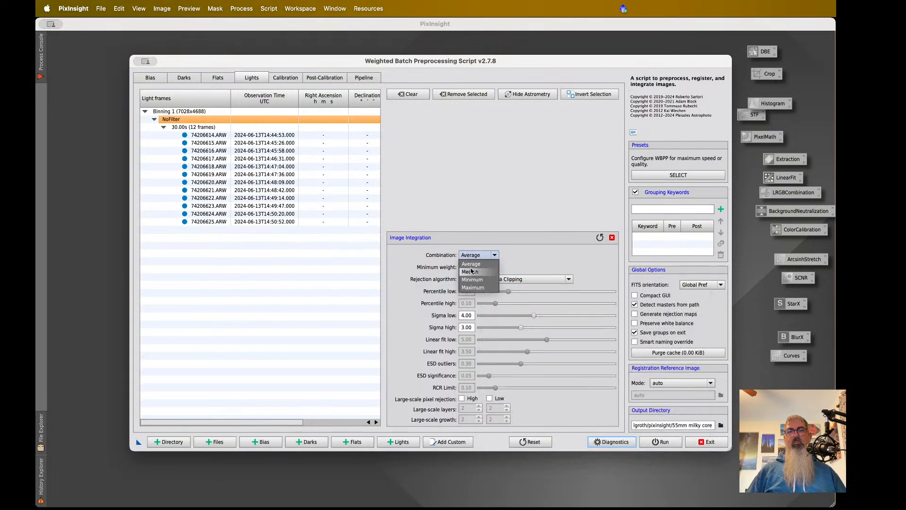
left_click(478, 257)
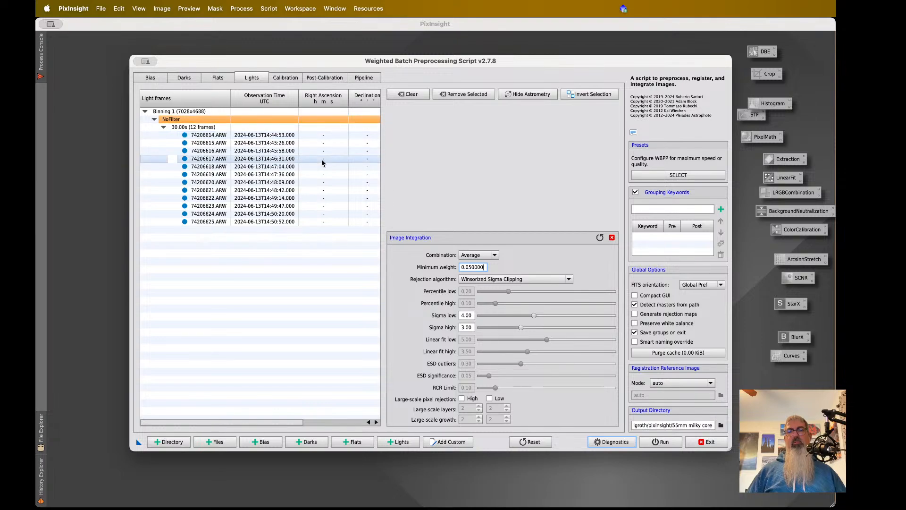
left_click(612, 238)
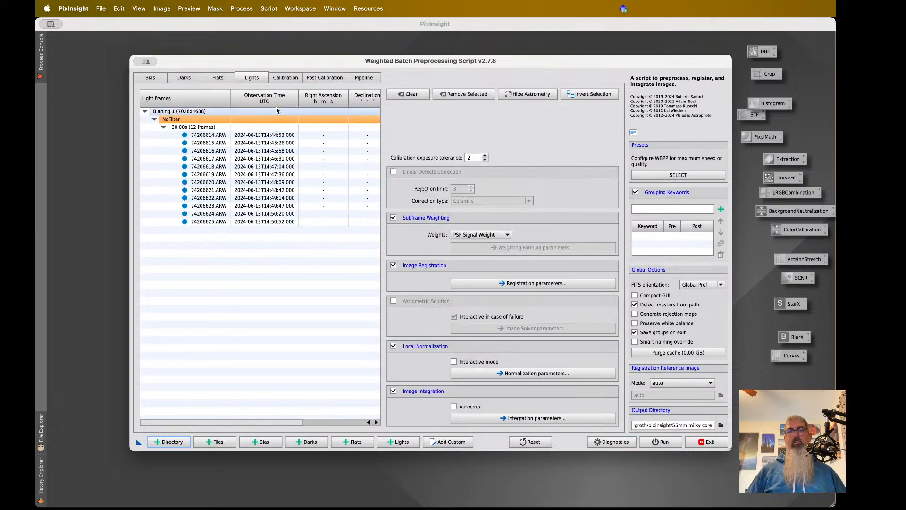
- Recheck the calibration settings, active pipeline steps, light frames and output directory, and exit the batch preprocessing script without running it
left_click(286, 78)
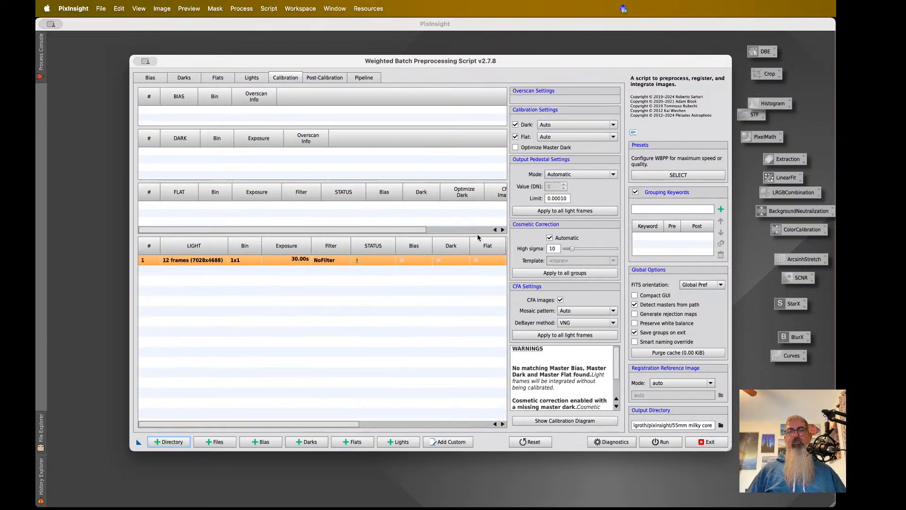
left_click(324, 79)
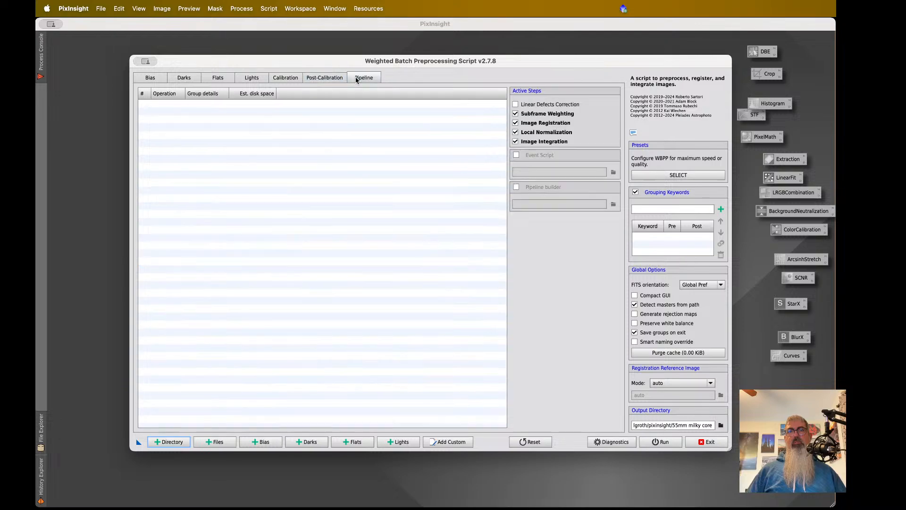
left_click(250, 78)
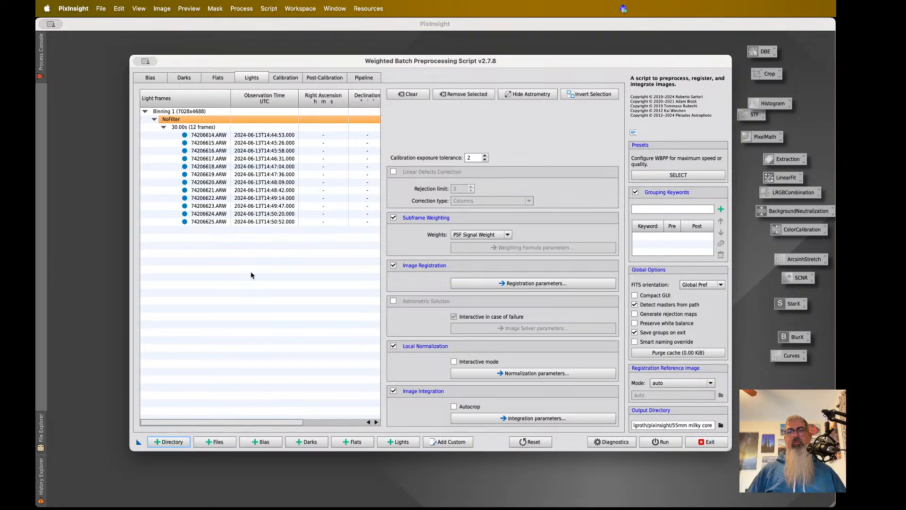
triple_click(679, 426)
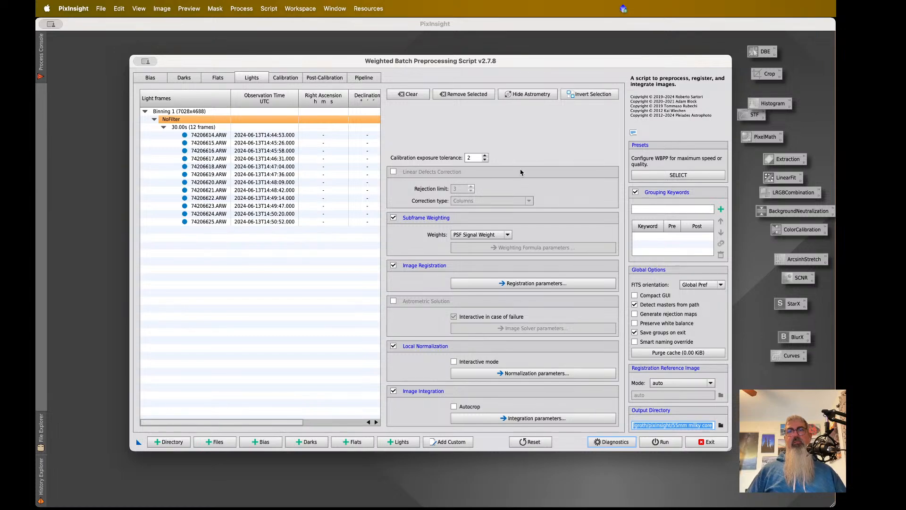
left_click(719, 444)
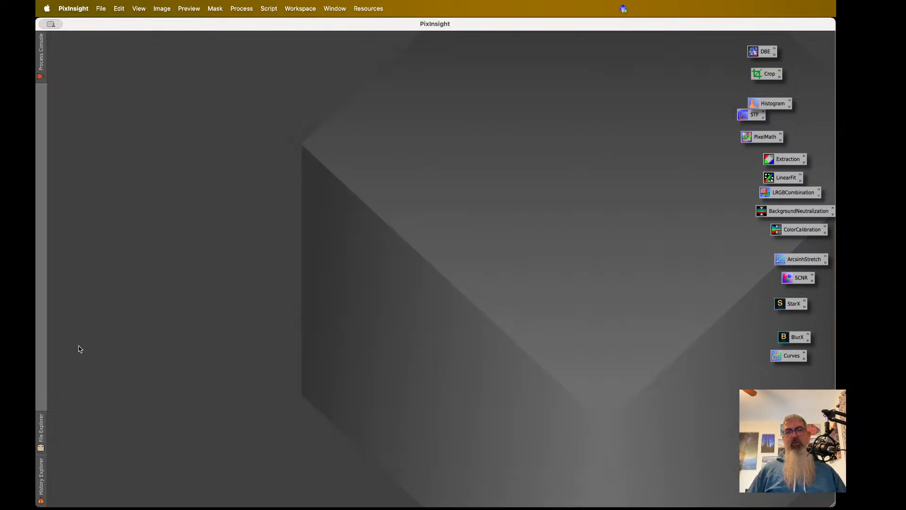
- Open masterLight_BIN-1_7028x4688_EXPOSURE-30.00s_FILTER-NoFilter_RGB.xisf from the 55mm milky core master folder and hide the process console
left_click(41, 429)
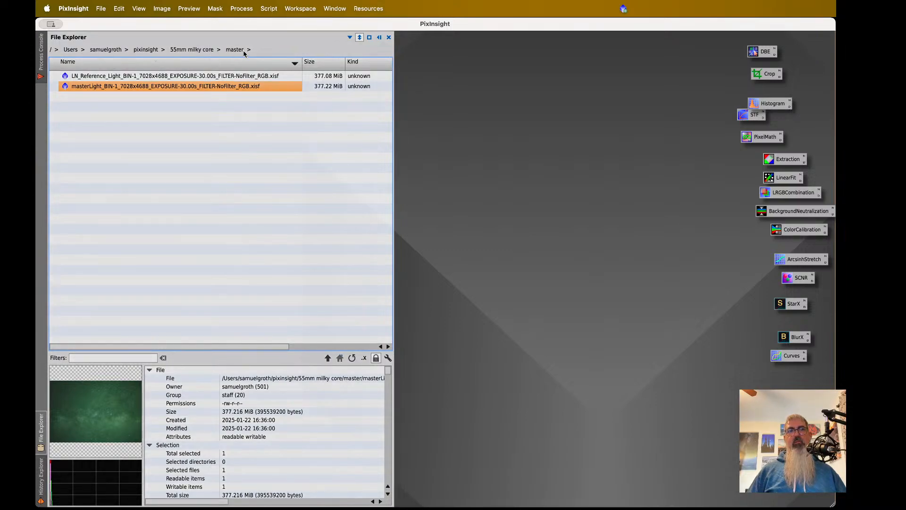
double_click(213, 86)
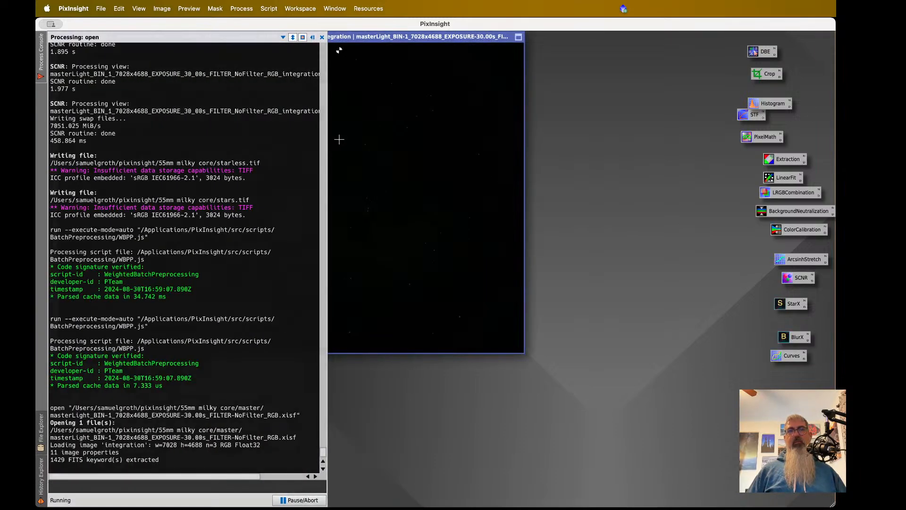
left_click(312, 37)
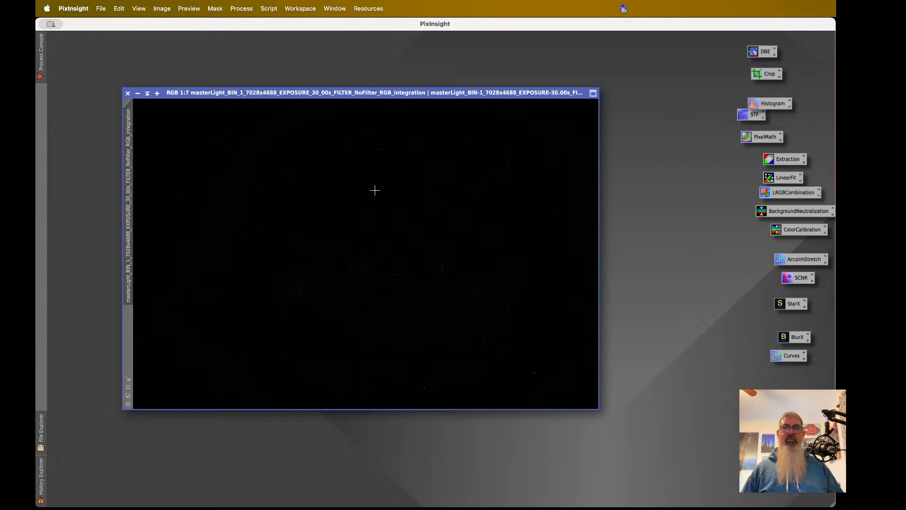
- Open ScreenTransferFunction and apply an automatic screen stretch to the master light image
left_click(242, 8)
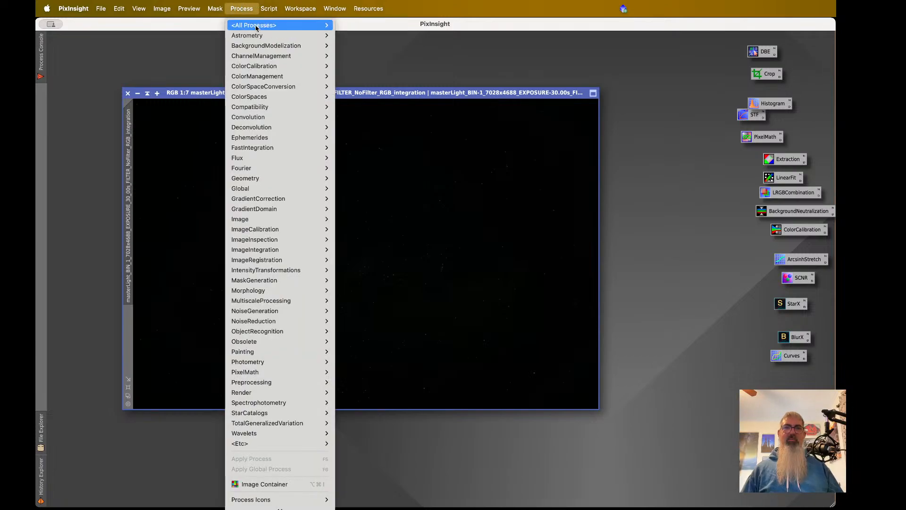
mouse_move(250, 25)
scroll(395, 128, "down", 10)
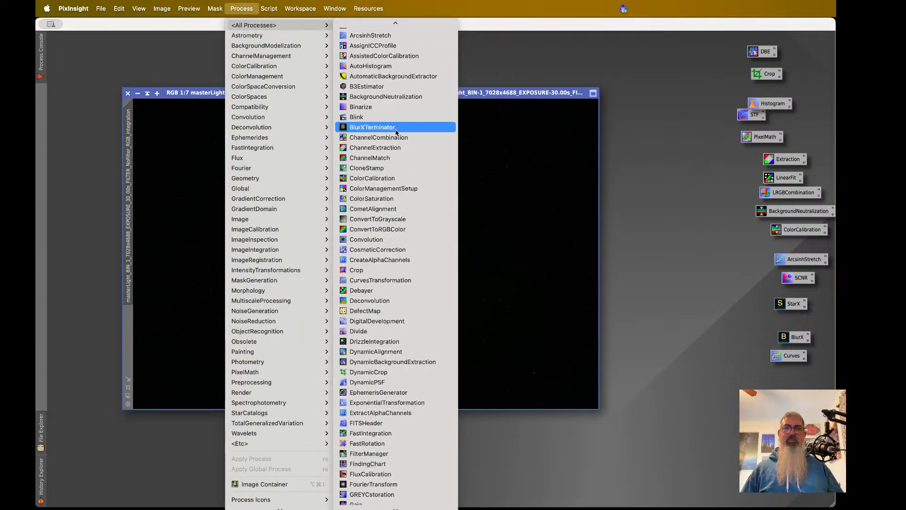
scroll(396, 133, "down", 20)
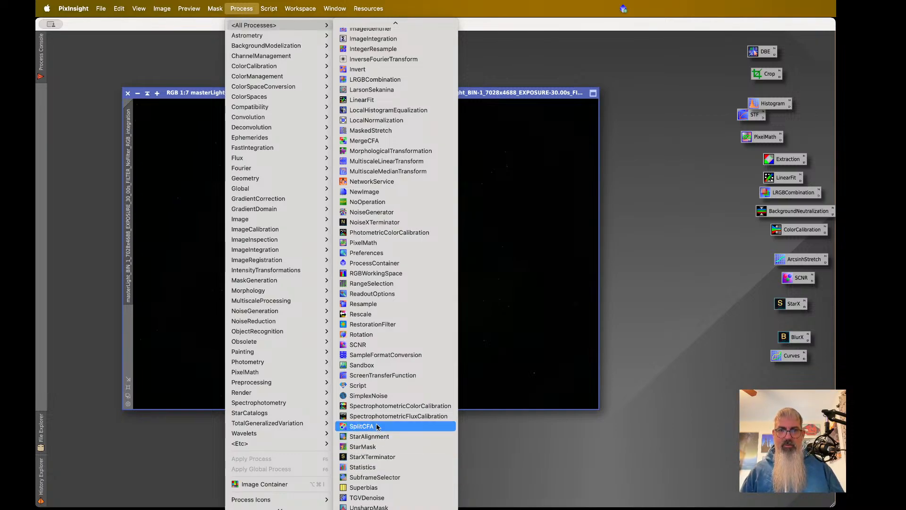
left_click(382, 375)
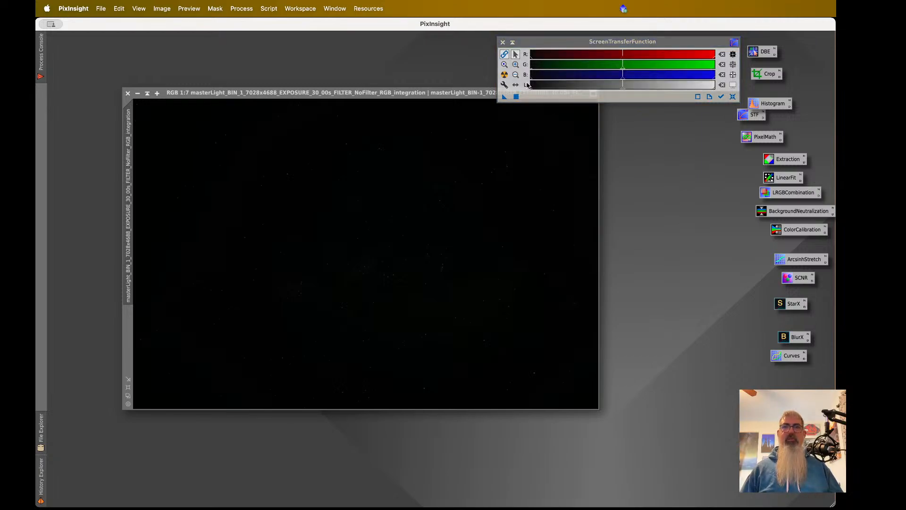
left_click(504, 76)
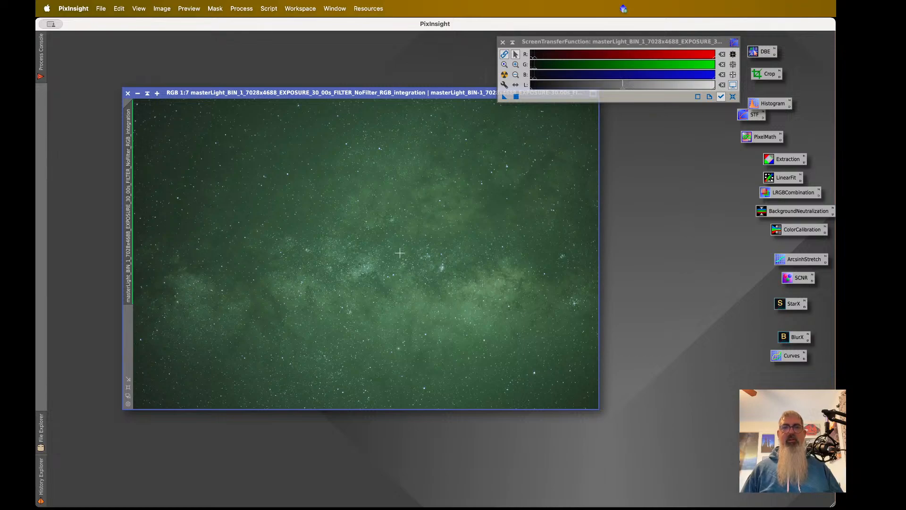
- Inspect the star detail and the overall Milky Way structure in the screen-stretched master light
scroll(400, 254, "up", 4)
scroll(399, 254, "up", 2)
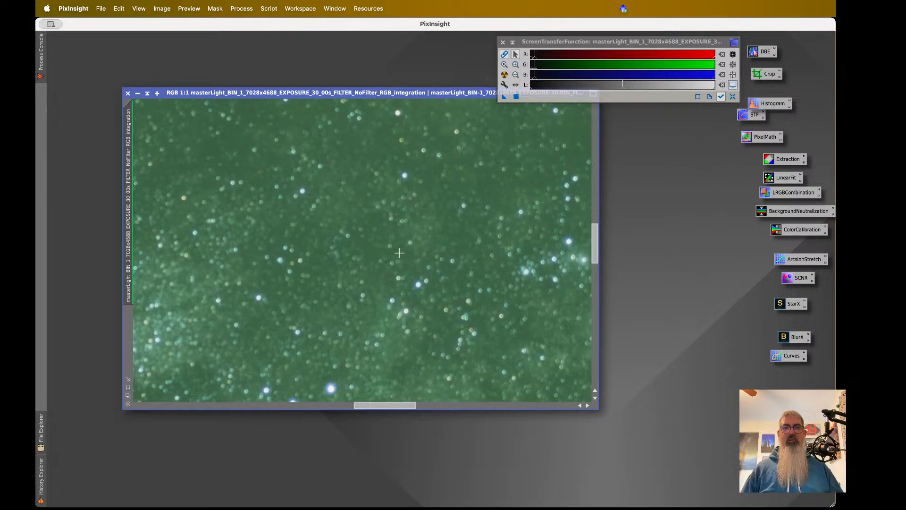
scroll(399, 254, "up", 1)
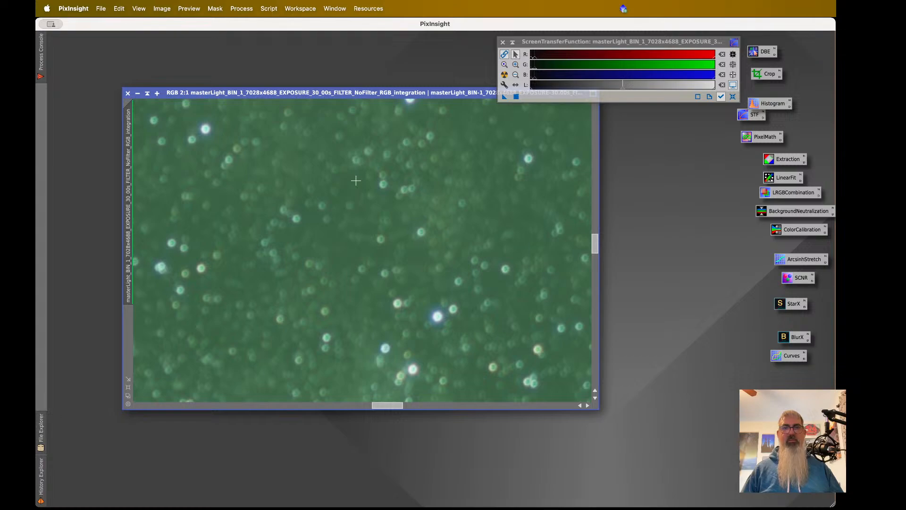
scroll(356, 180, "down", 3)
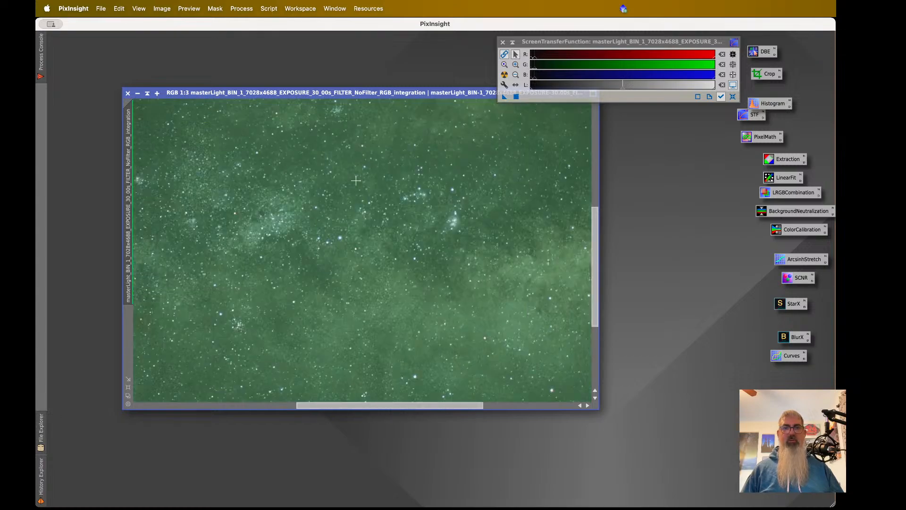
scroll(356, 181, "down", 3)
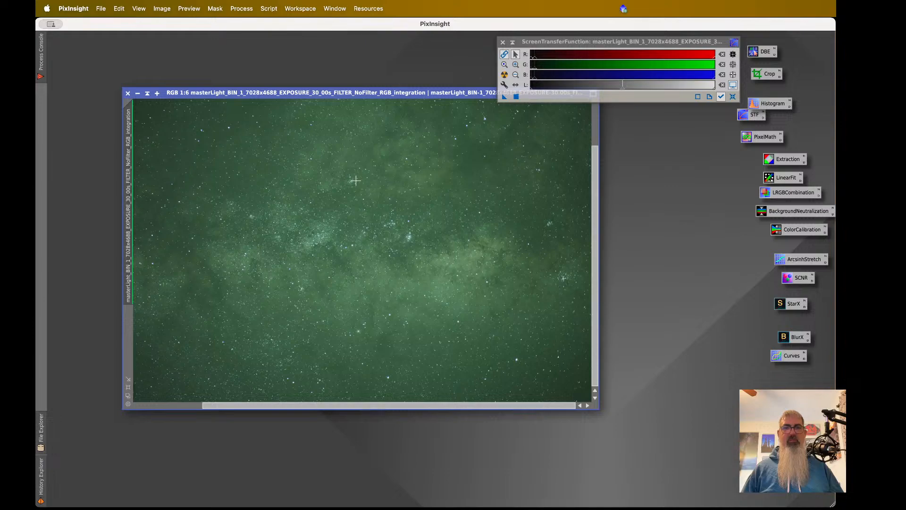
scroll(356, 180, "down", 3)
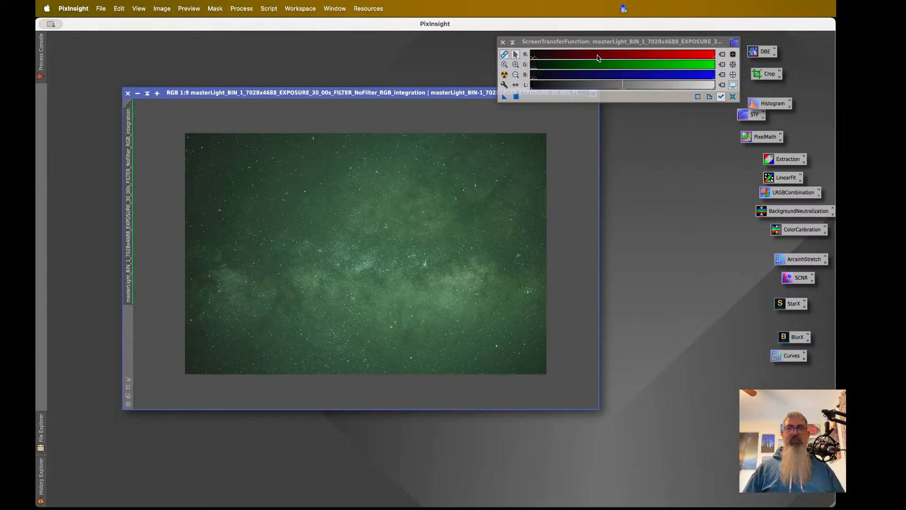
left_click_drag(593, 43, 586, 42)
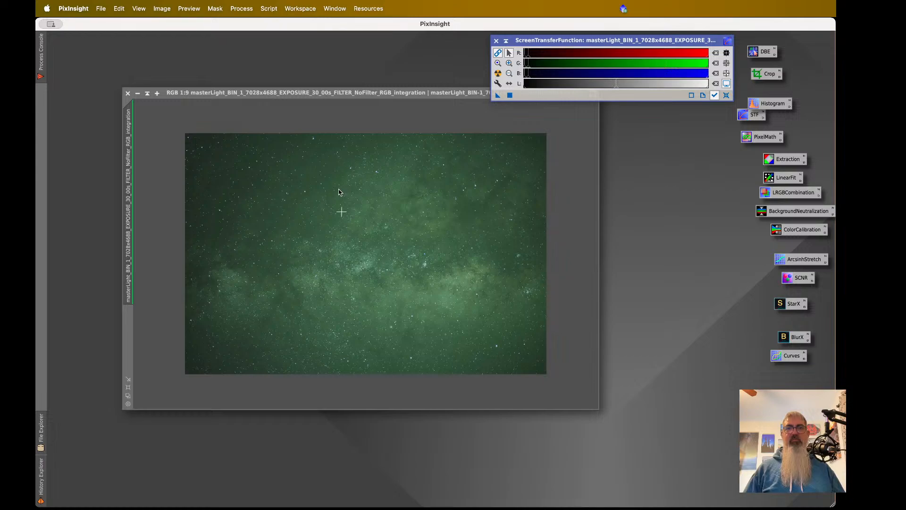
- Open the HistogramTransformation process and reset its parameters to their defaults
left_click(267, 9)
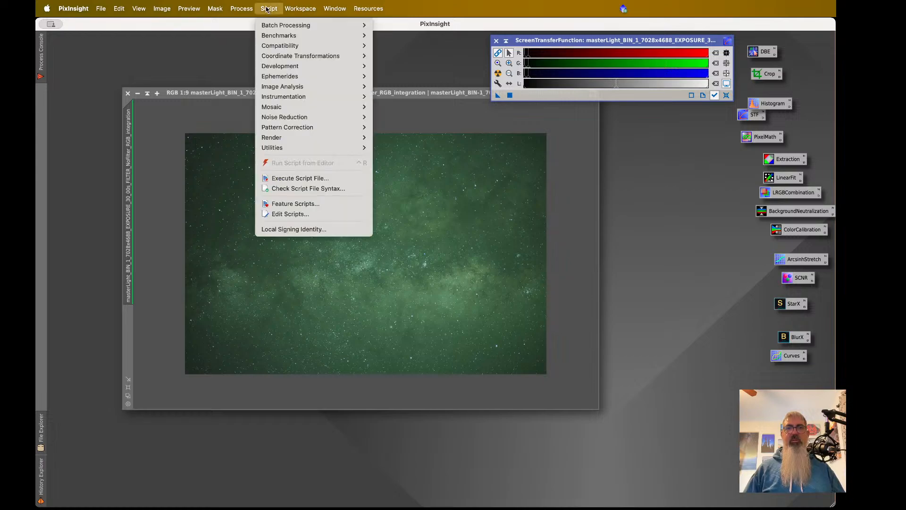
mouse_move(242, 9)
mouse_move(250, 25)
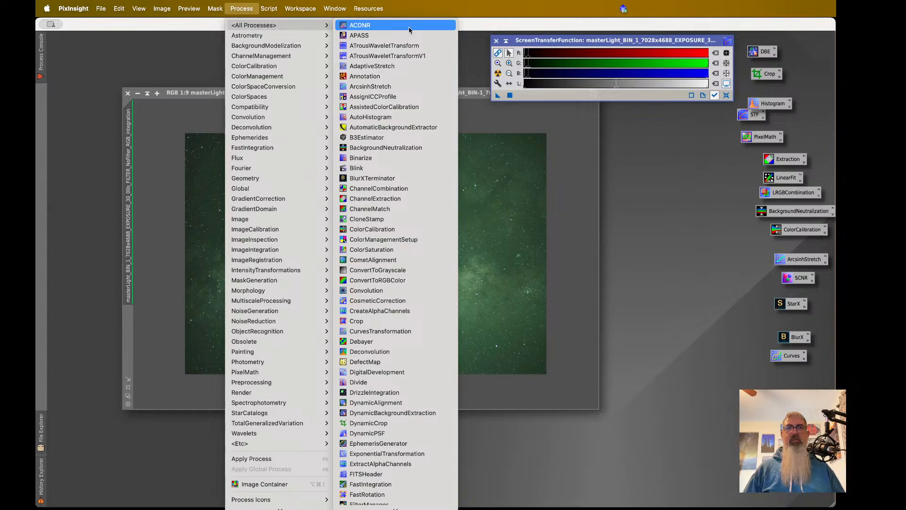
scroll(395, 255, "down", 4)
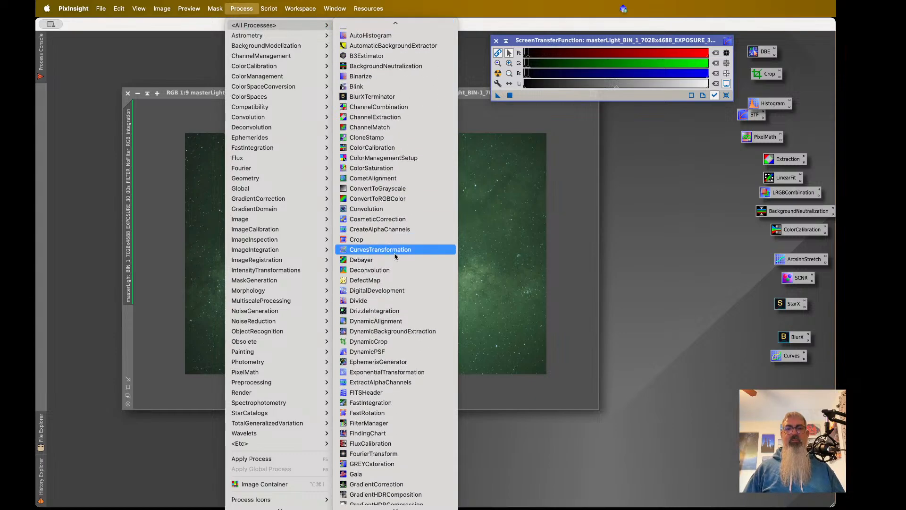
scroll(395, 257, "down", 5)
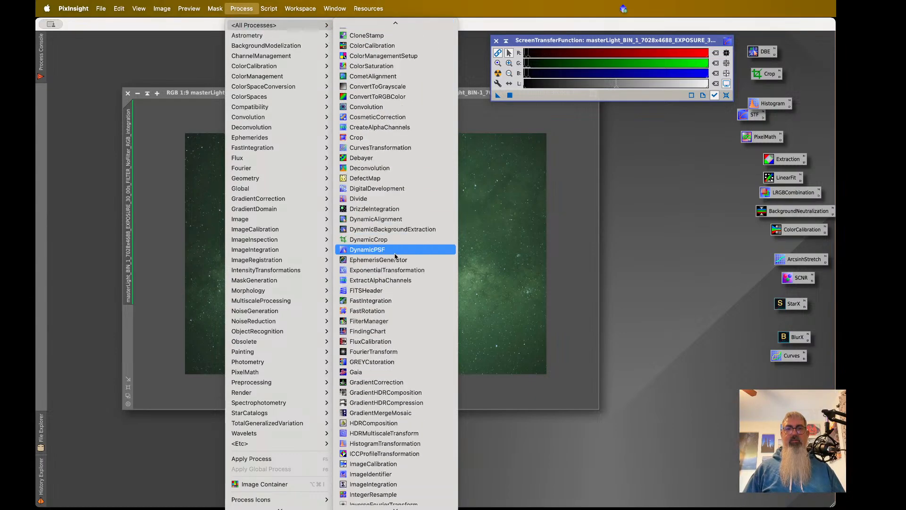
scroll(392, 398, "down", 2)
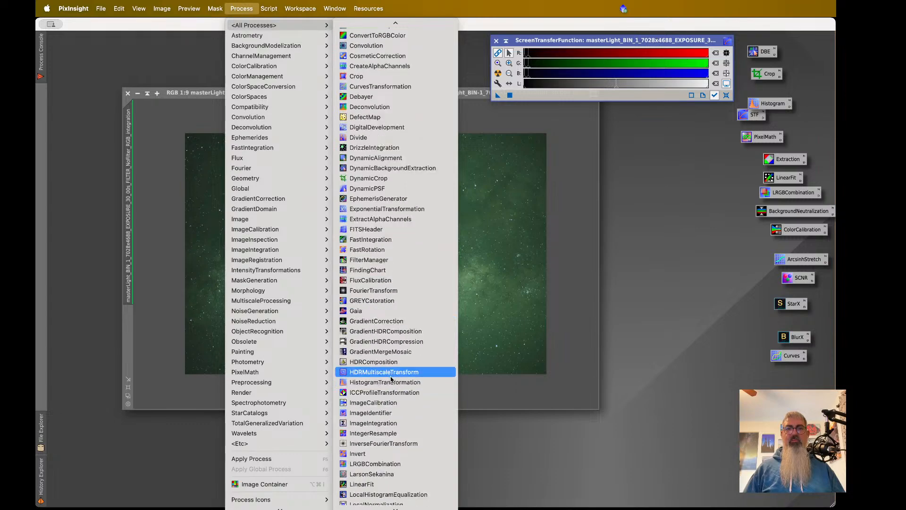
left_click(394, 382)
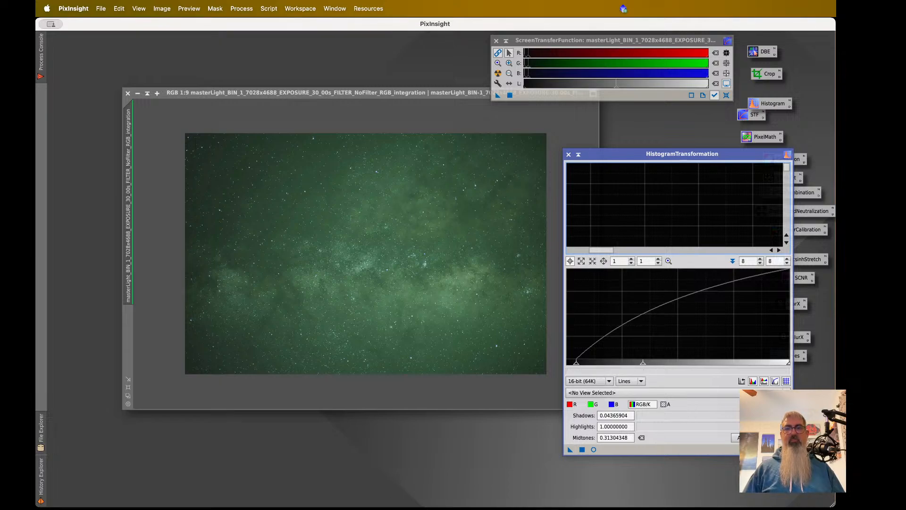
left_click(787, 450)
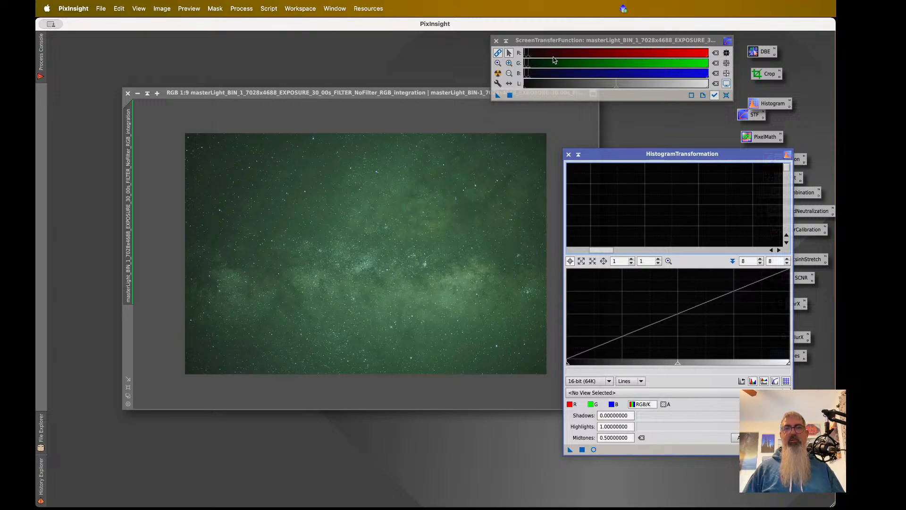
- Remove the screen stretch from the master light by applying a reset ScreenTransferFunction, and close that process
left_click(723, 95)
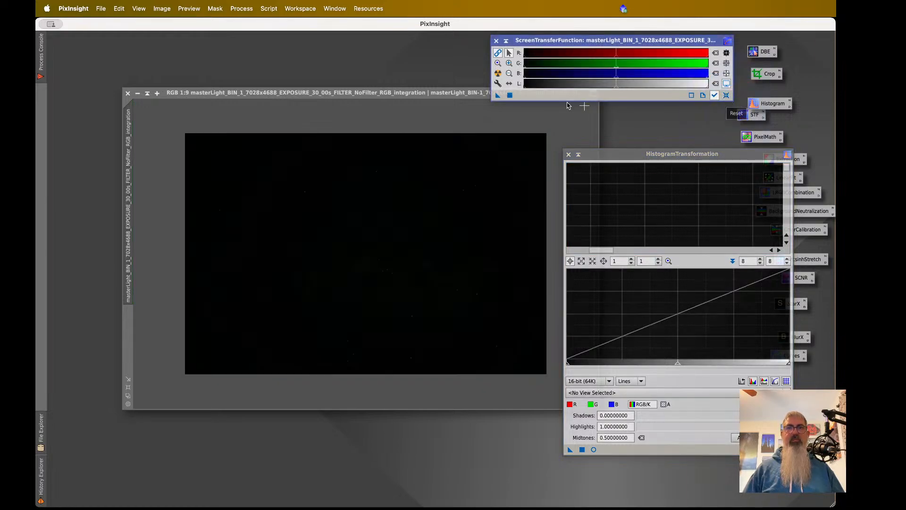
left_click_drag(498, 95, 441, 160)
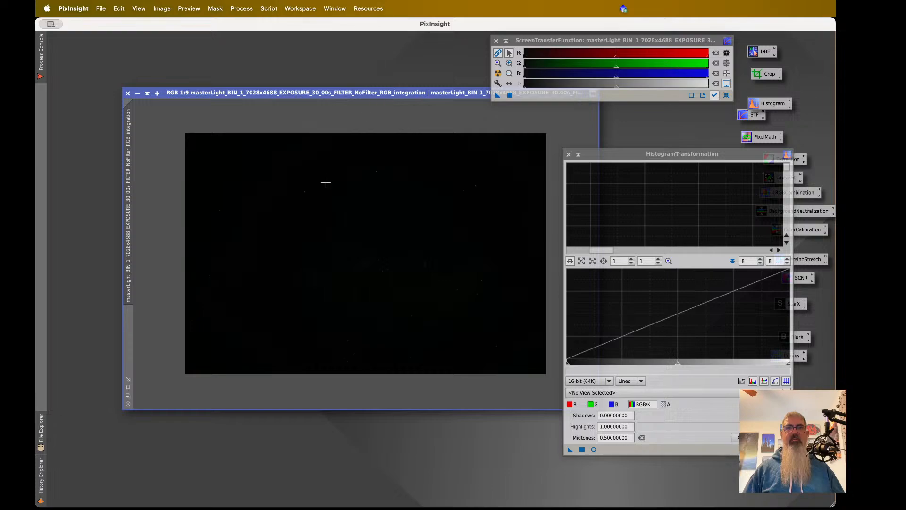
left_click(499, 42)
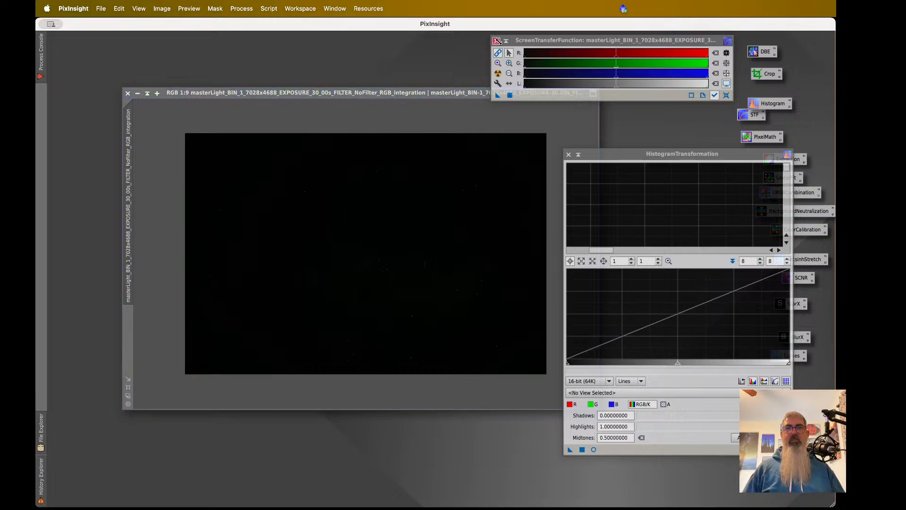
left_click(497, 41)
left_click(663, 419)
left_click(605, 466)
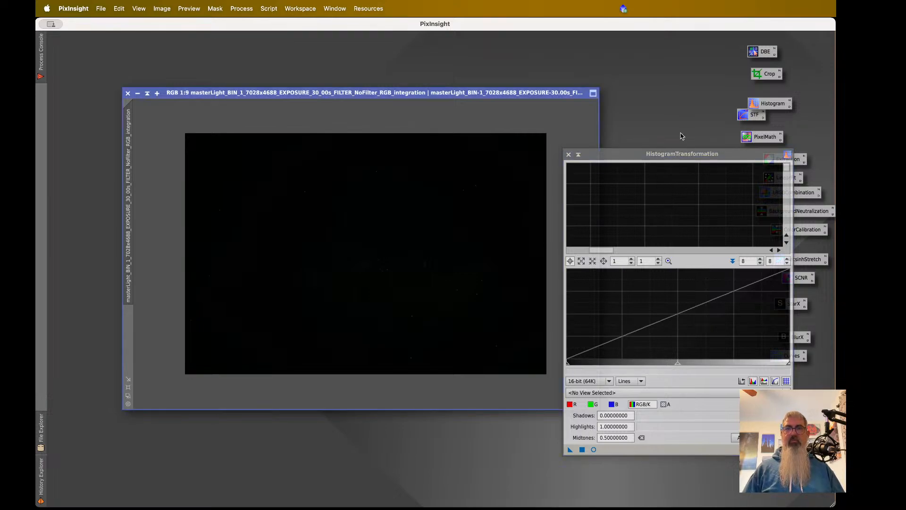
- Open a real-time preview for HistogramTransformation and arrange both windows so the master light and histogram stay accessible
left_click_drag(682, 136, 679, 93)
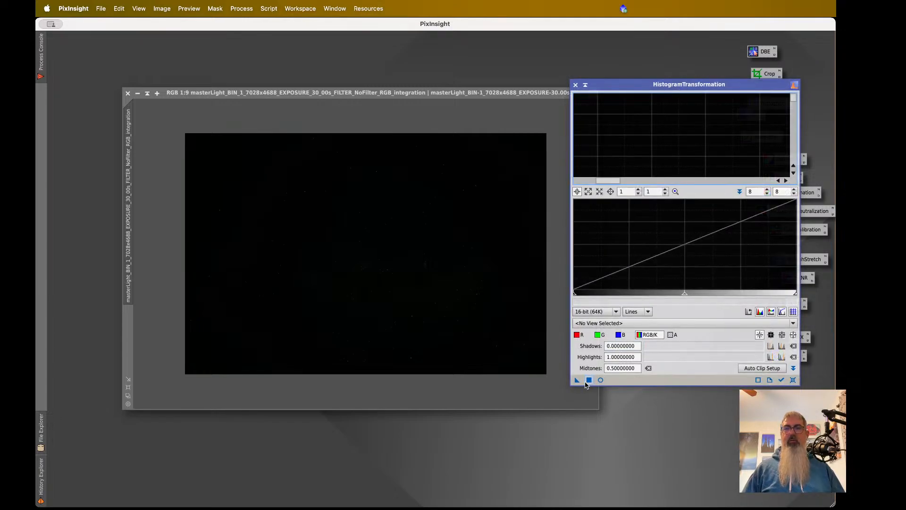
left_click(601, 379)
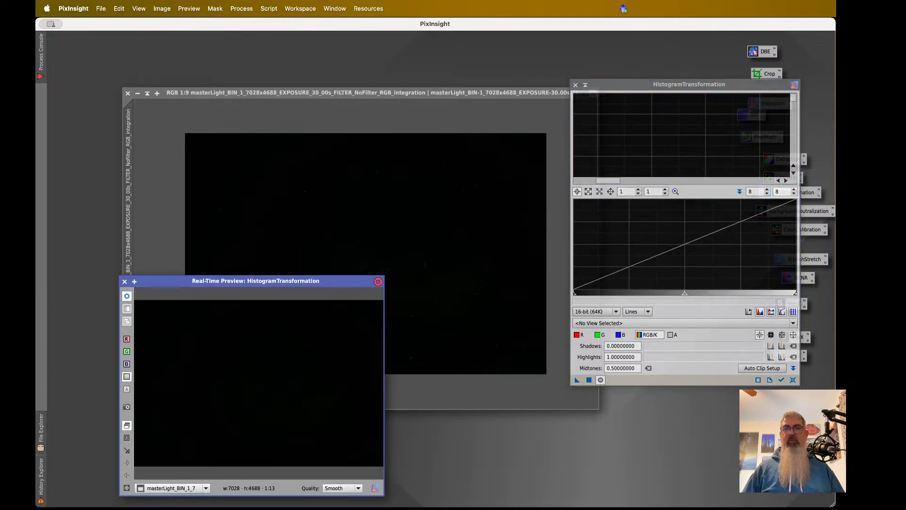
left_click(289, 268)
left_click_drag(292, 282, 232, 276)
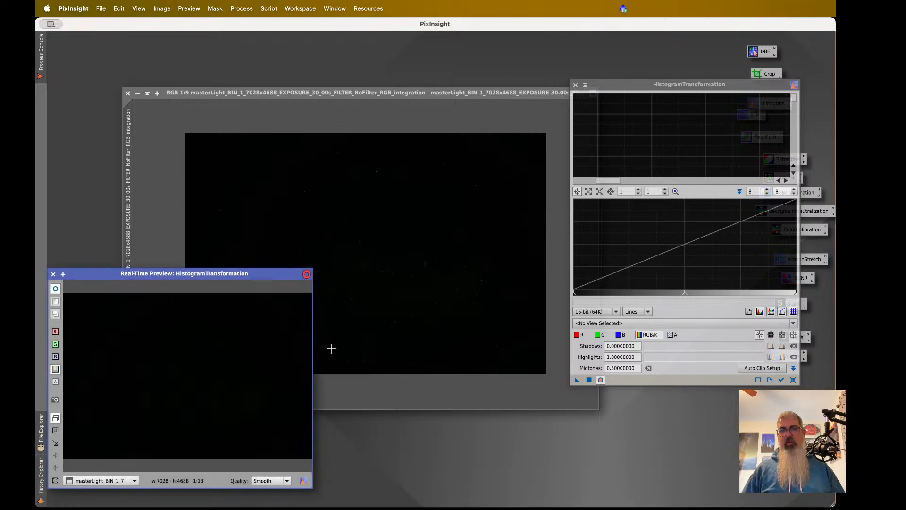
- Select the 30-second NoFilter RGB master light as HistogramTransformation's view and check the image chosen for the real-time preview
left_click(663, 324)
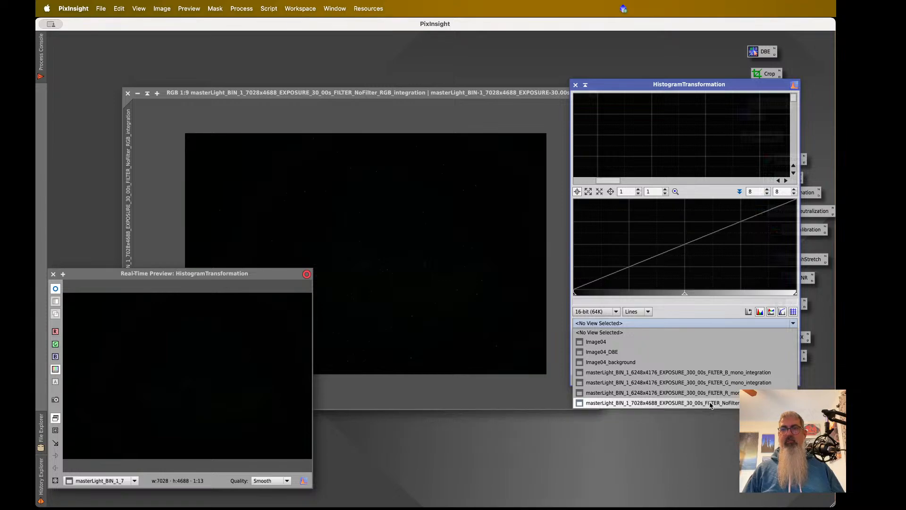
left_click(710, 404)
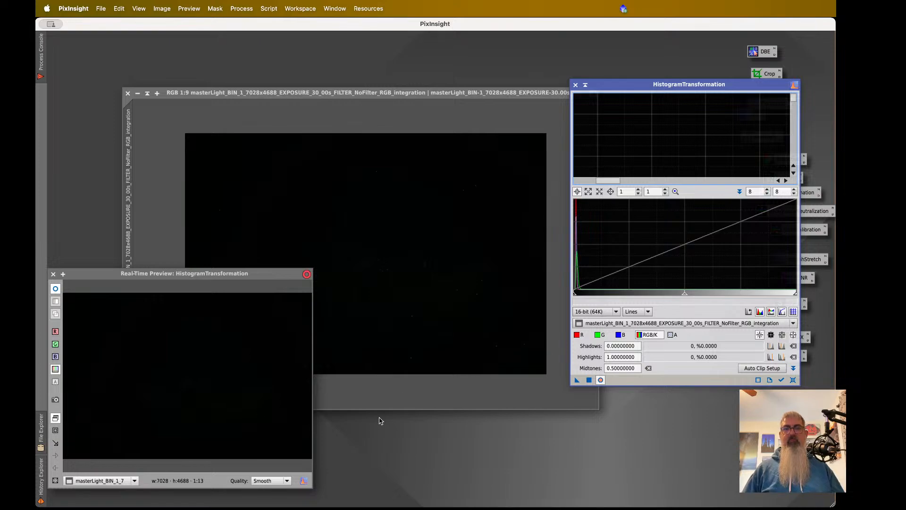
left_click(131, 481)
left_click(124, 500)
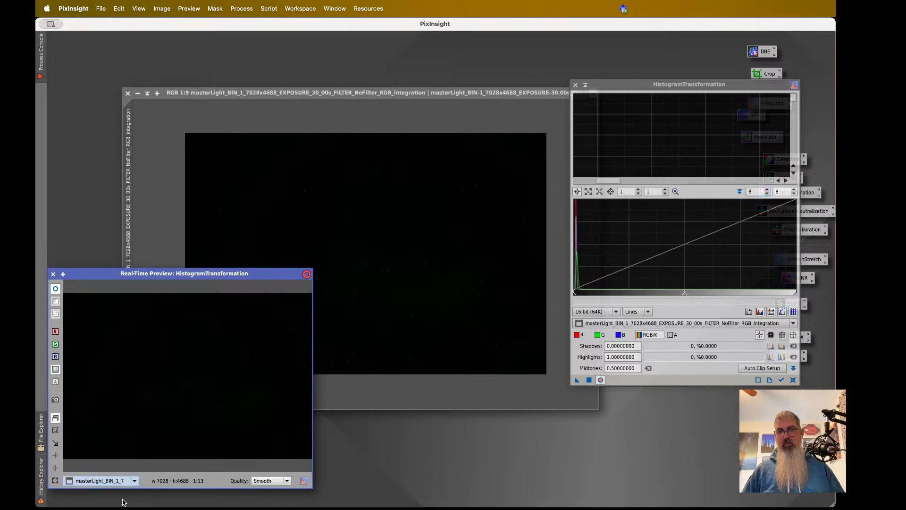
left_click(134, 480)
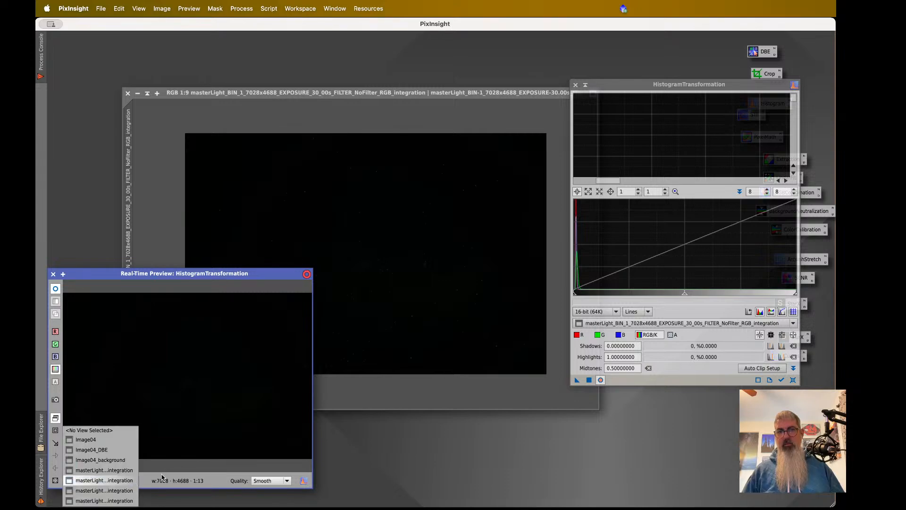
left_click(162, 477)
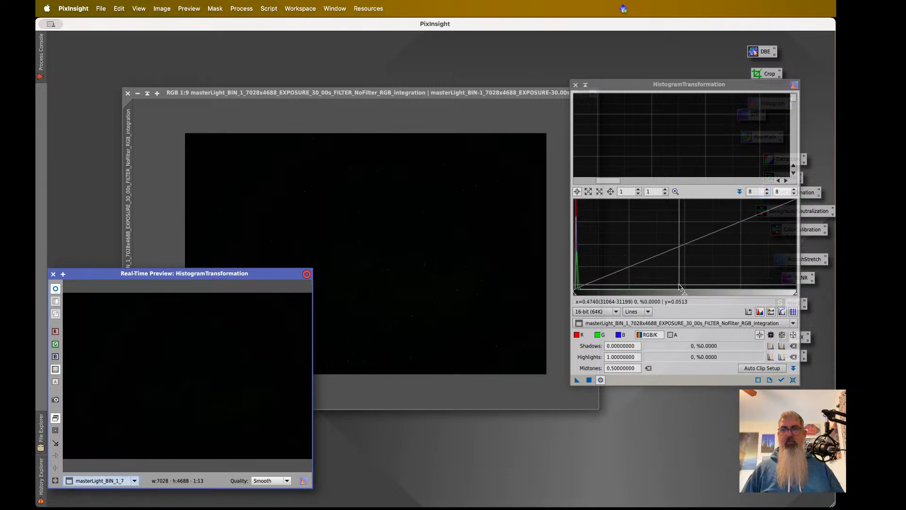
- Stretch the master light with midtones at about 0.029, then apply a second pass with shadows about 0.208 and midtones about 0.226
left_click_drag(684, 293, 580, 298)
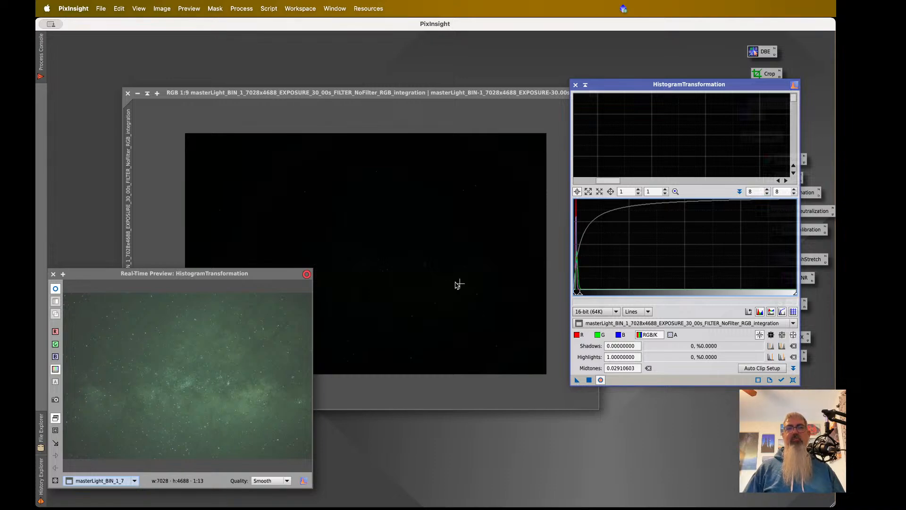
left_click(589, 381)
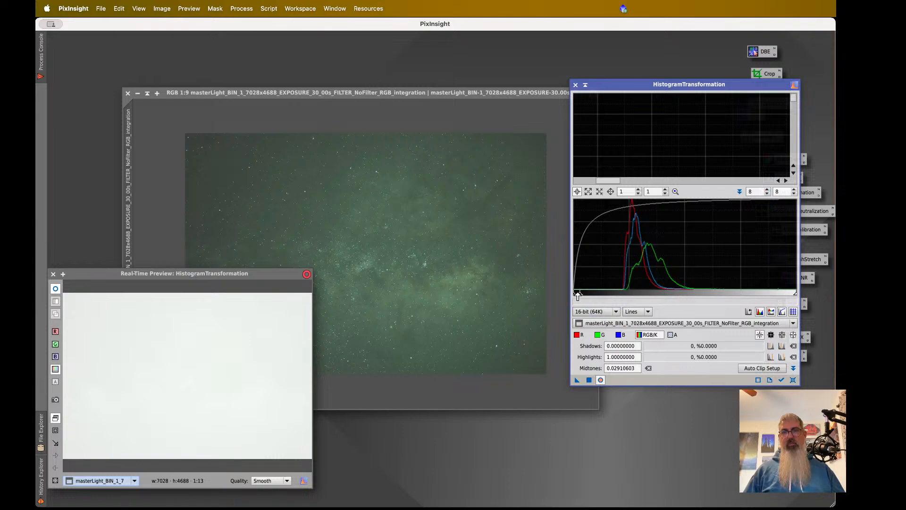
left_click_drag(576, 295, 660, 296)
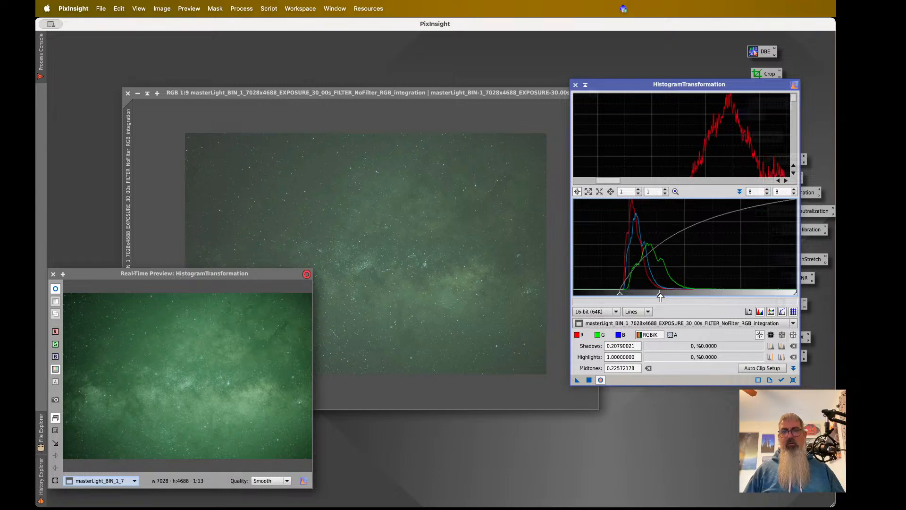
left_click(590, 380)
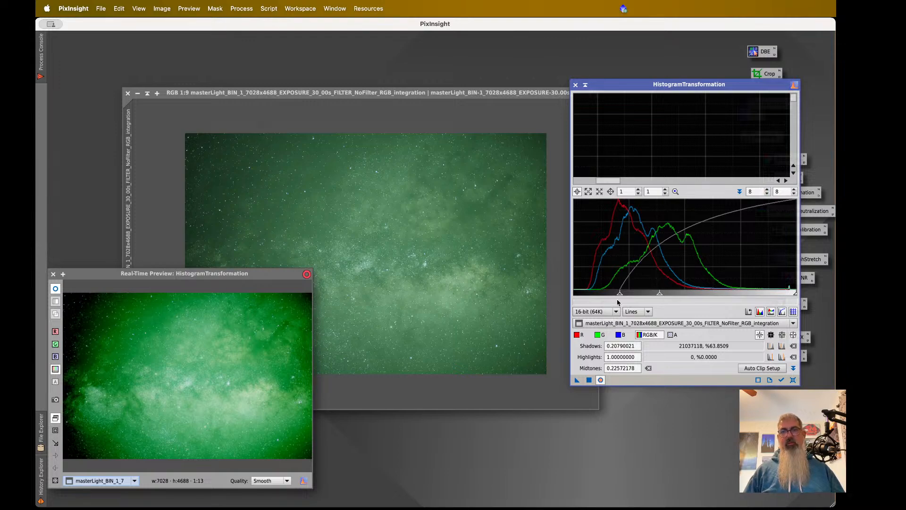
- Apply a third, gentler histogram stretch to the master light with shadows at about 0.042 and midtones at about 0.440
left_click_drag(622, 296, 583, 296)
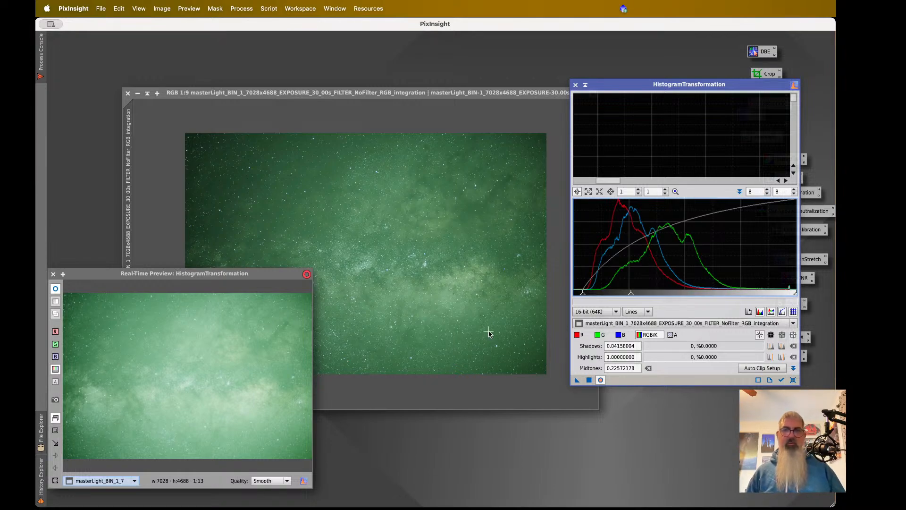
left_click_drag(632, 296, 677, 296)
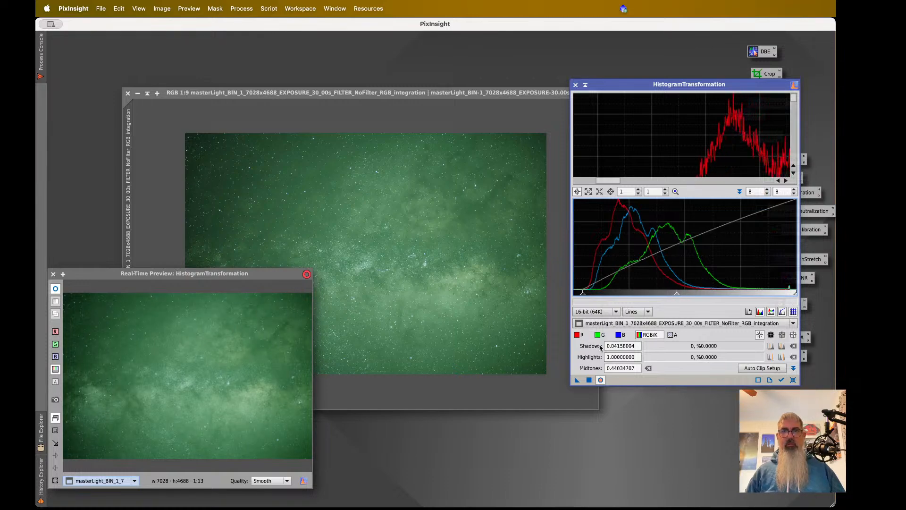
left_click_drag(463, 300, 462, 300)
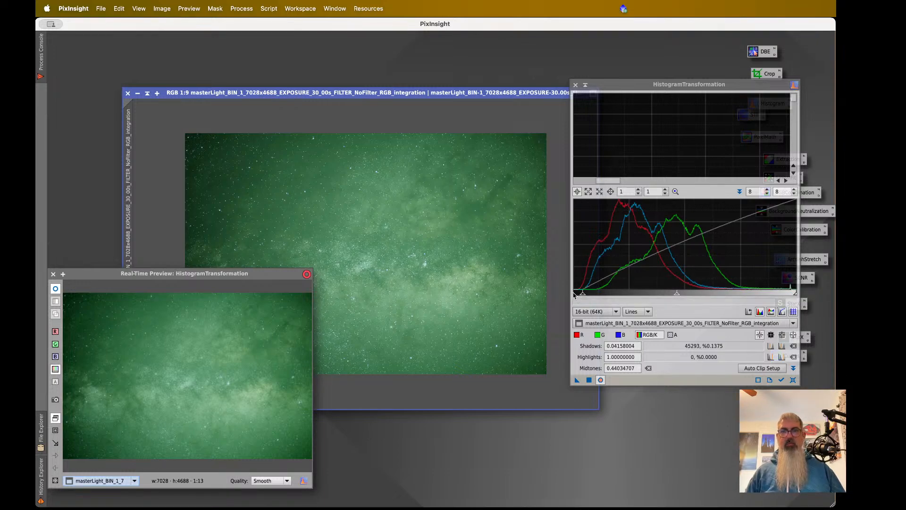
- Return the shadows clipping point to 0 and close the real-time preview and HistogramTransformation
left_click_drag(582, 294, 556, 298)
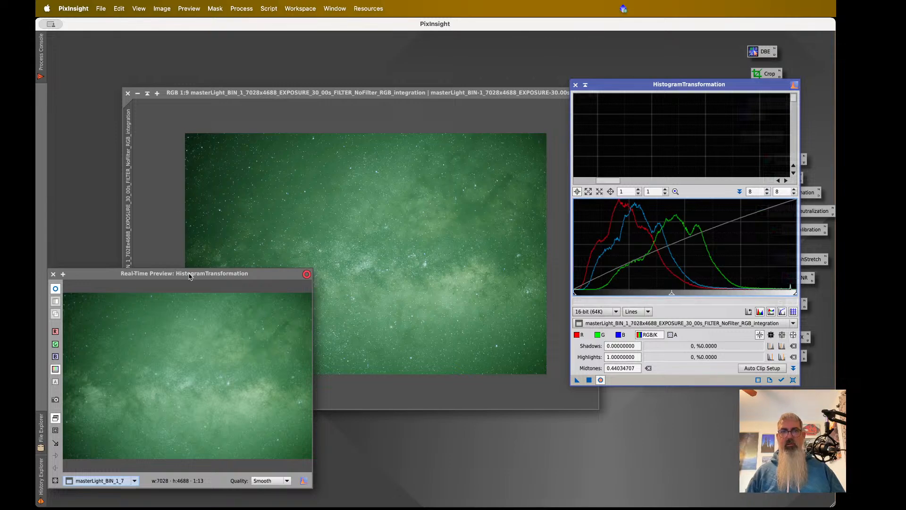
left_click_drag(193, 270, 288, 253)
left_click(154, 250)
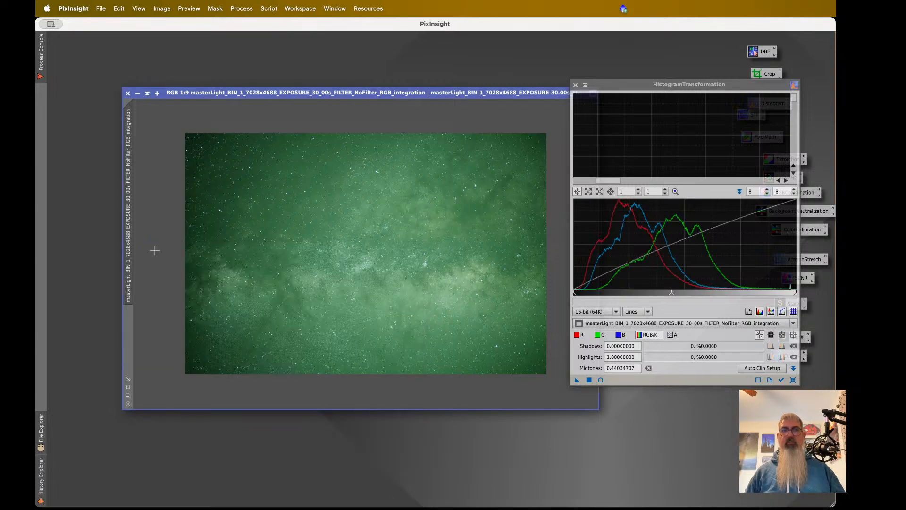
left_click(576, 89)
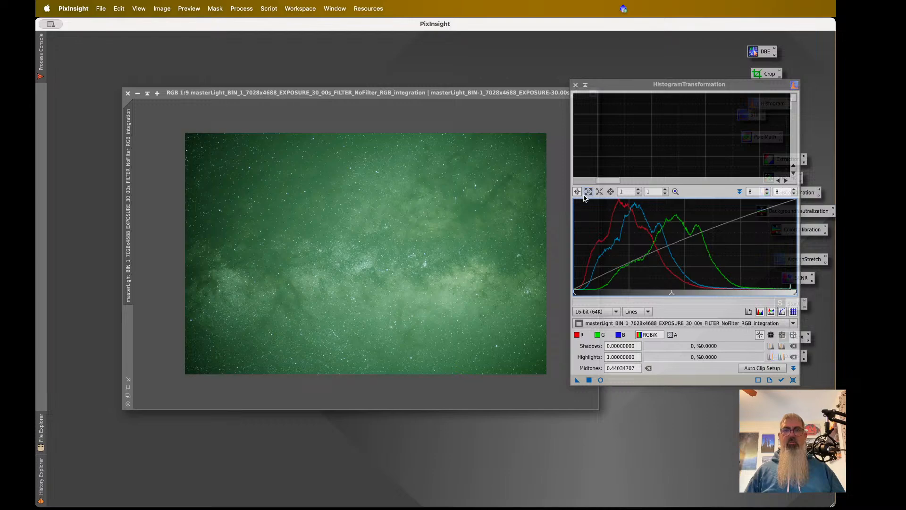
left_click(574, 86)
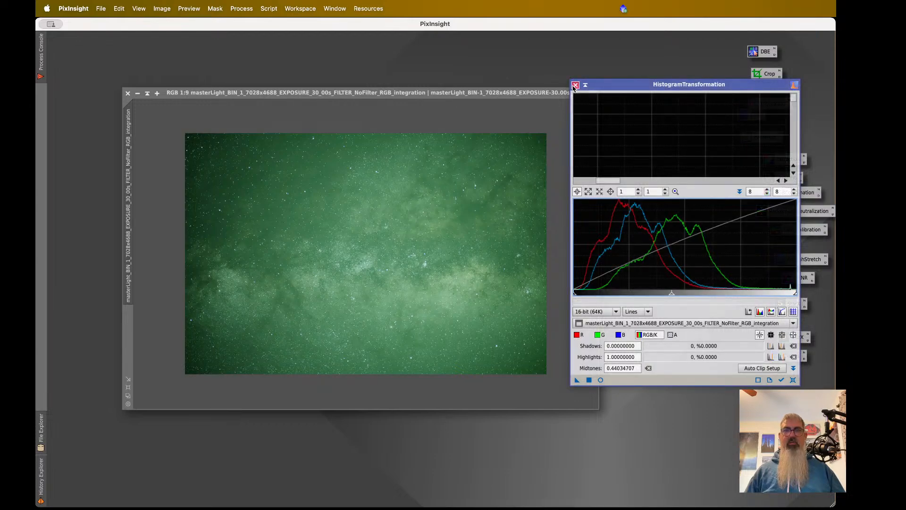
left_click(576, 85)
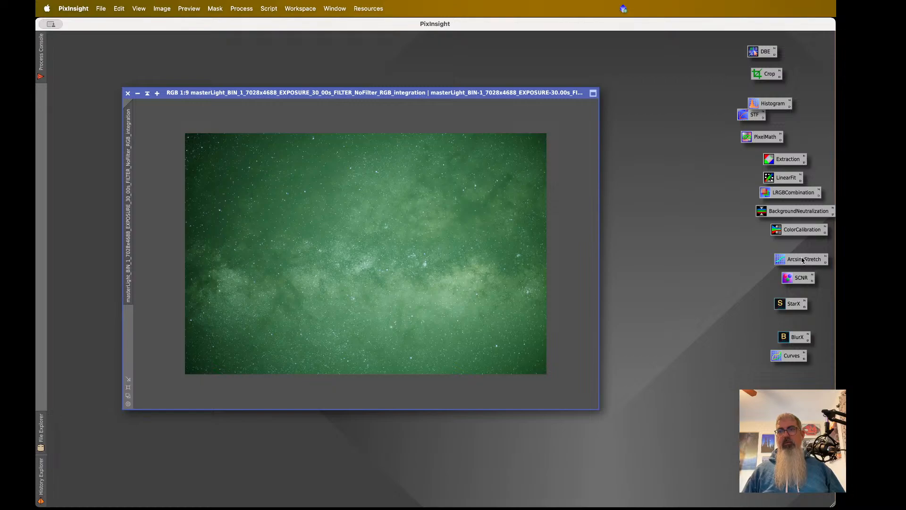
- Apply BackgroundNeutralization to the stretched master light with an upper limit of 0.1 and close the process
double_click(790, 216)
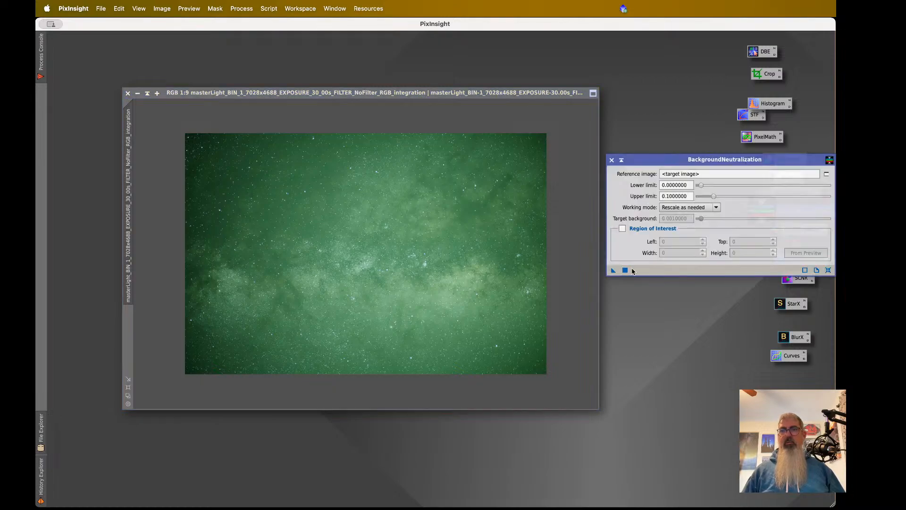
left_click_drag(613, 272, 485, 273)
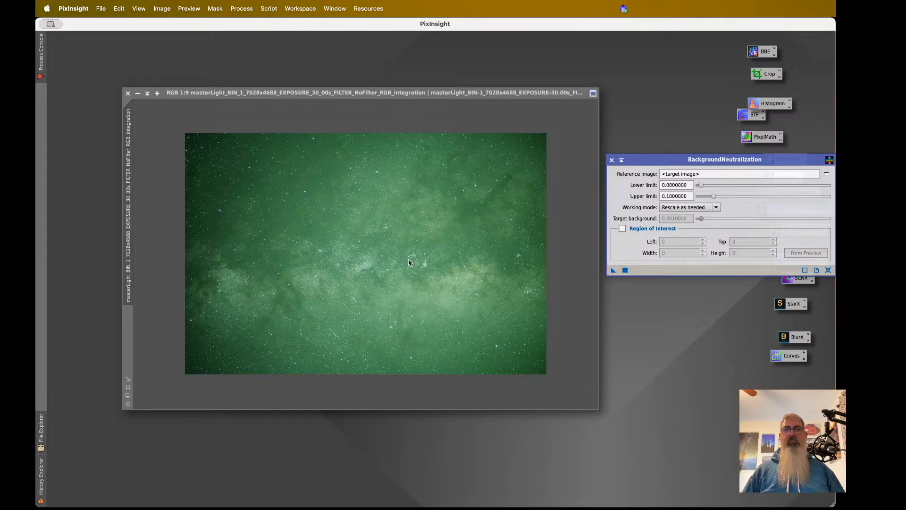
left_click_drag(411, 261, 413, 259)
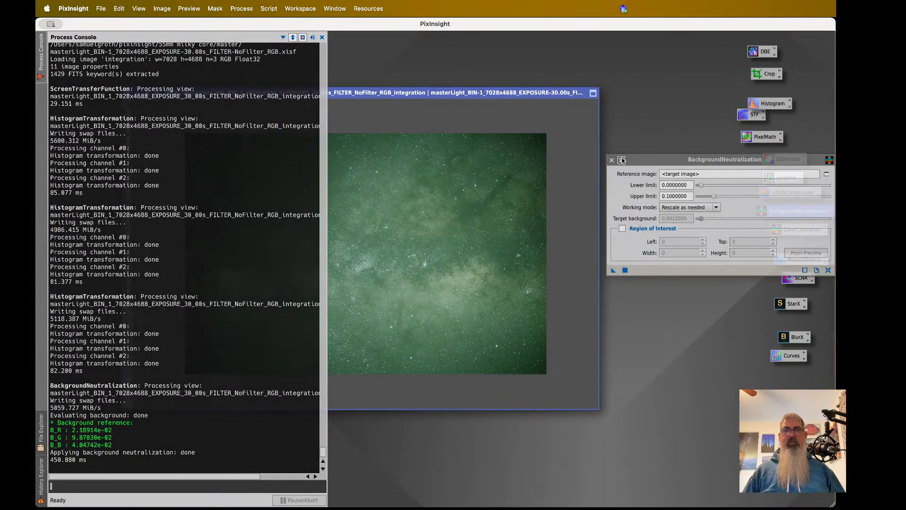
left_click(612, 161)
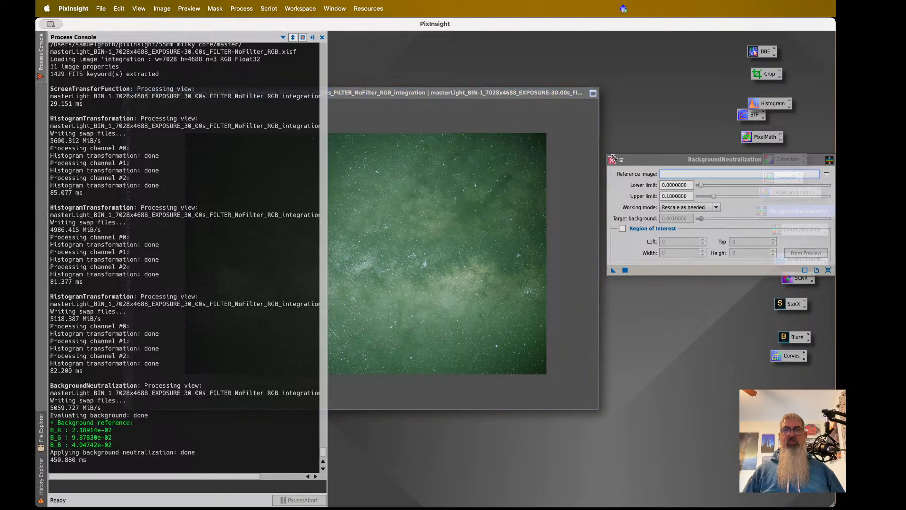
left_click(613, 159)
- Apply ColorCalibration with structure detection to the master light, check the resulting colours in the Milky Way, and close the process
double_click(804, 230)
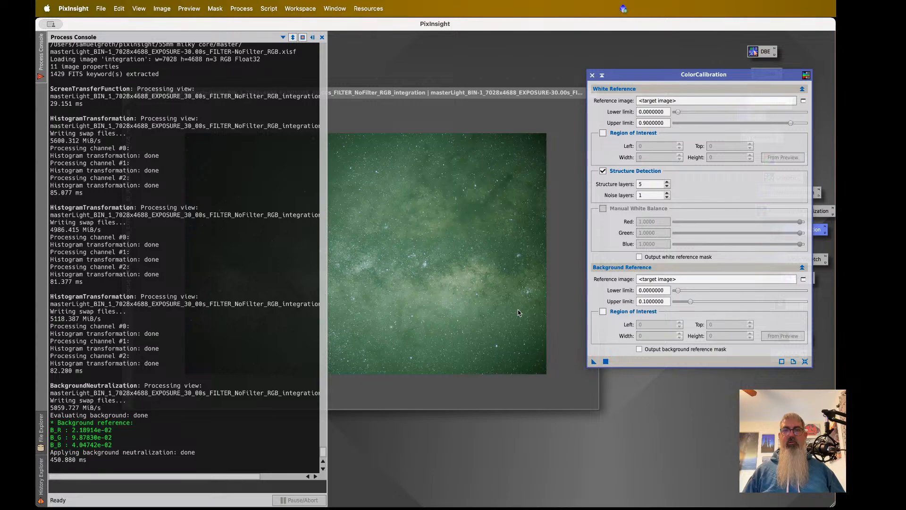
left_click_drag(519, 312, 518, 311)
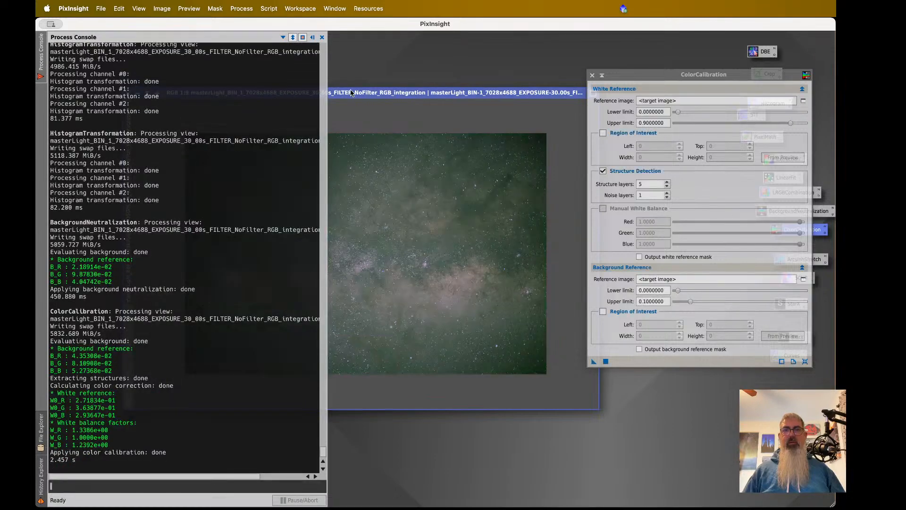
left_click(313, 37)
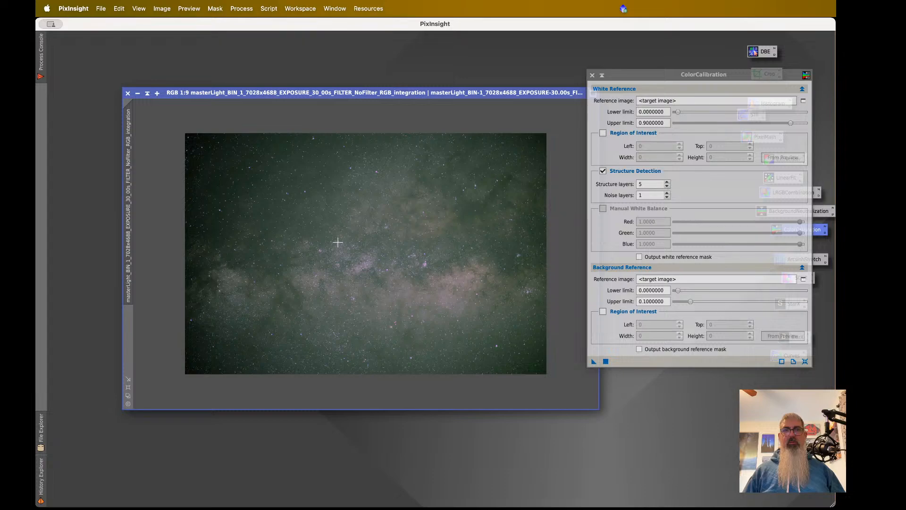
scroll(338, 242, "up", 5)
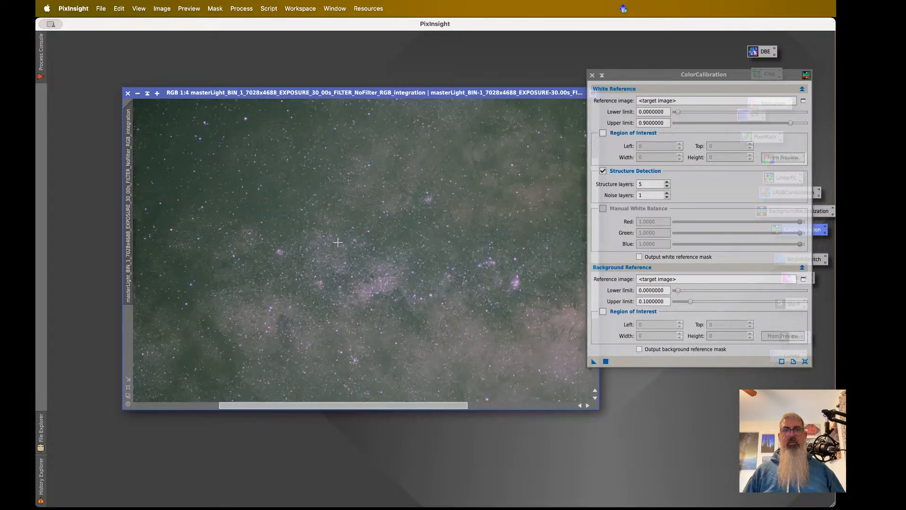
scroll(338, 242, "down", 4)
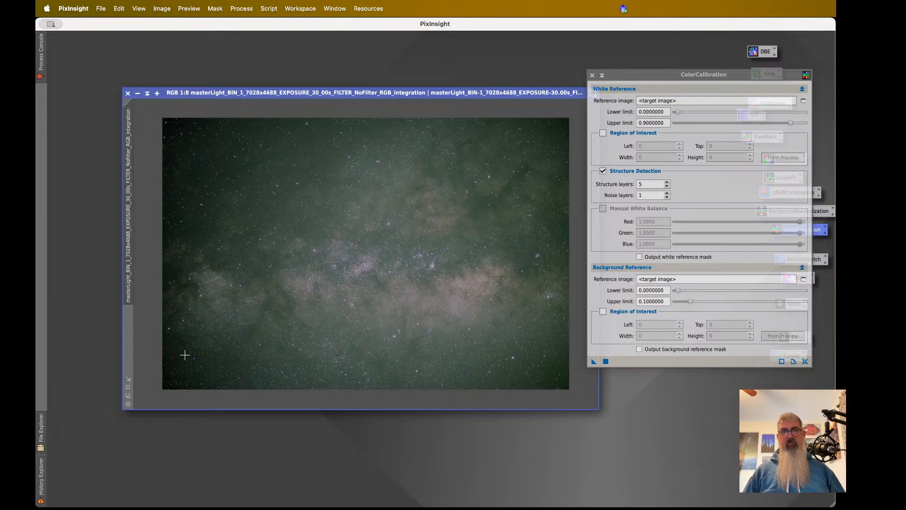
scroll(185, 355, "up", 2)
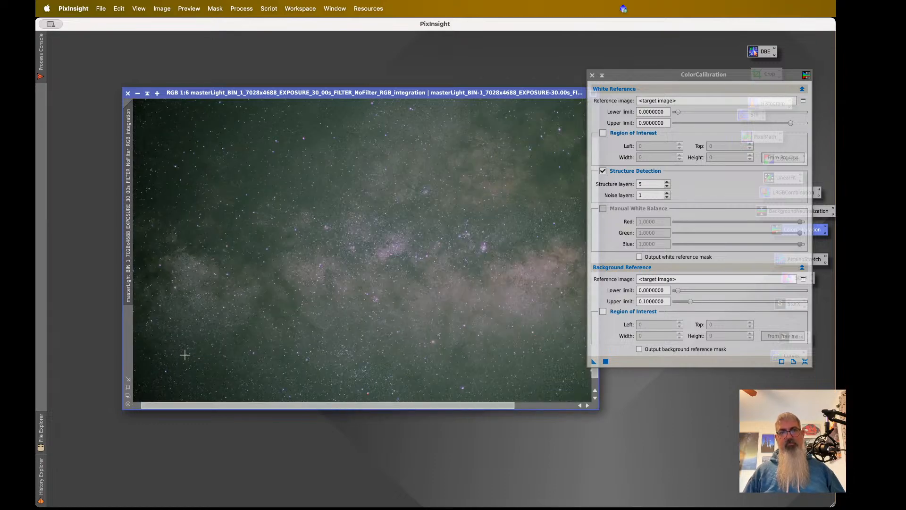
scroll(184, 355, "down", 3)
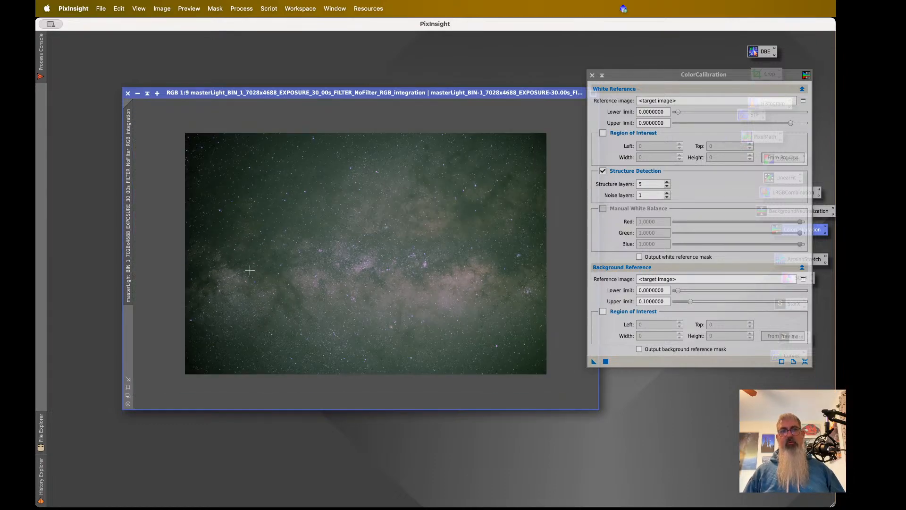
left_click(593, 76)
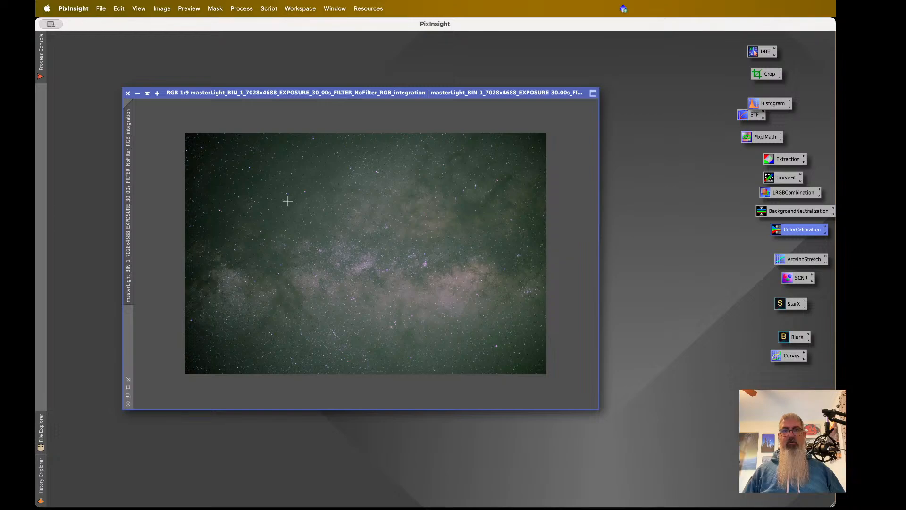
- Open BlurXTerminator and examine the star shapes in the Milky Way region of the master light close up
scroll(288, 201, "up", 3)
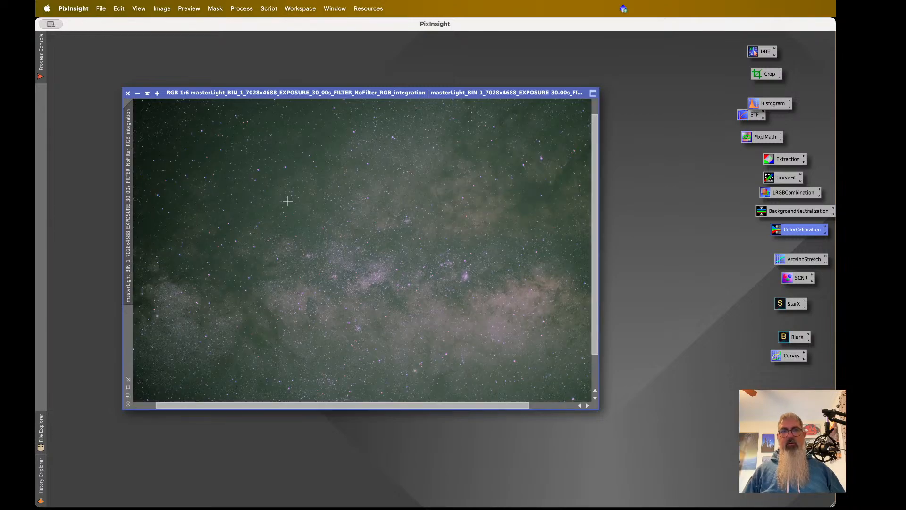
scroll(287, 201, "down", 3)
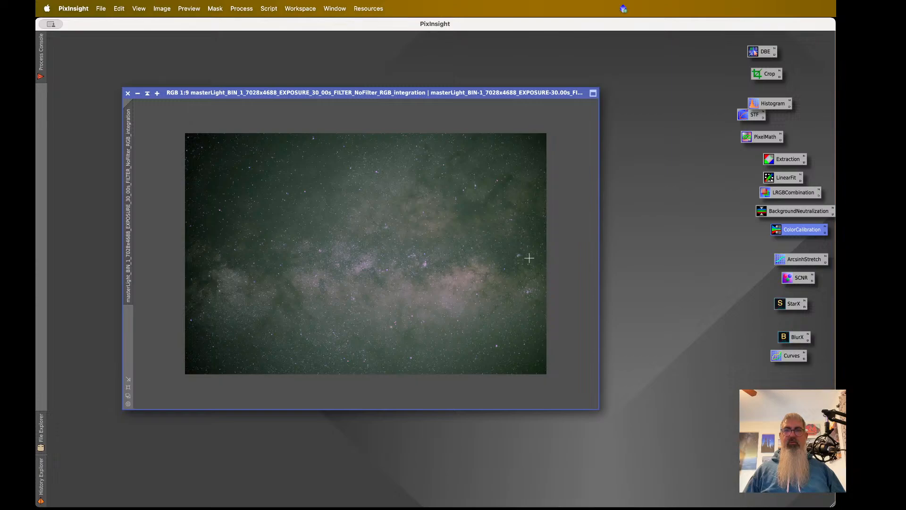
left_click(795, 338)
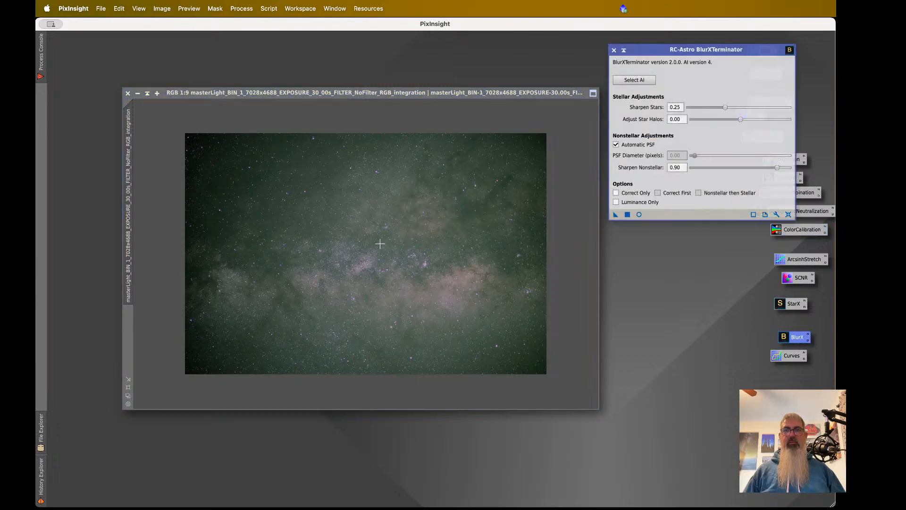
scroll(380, 243, "up", 5)
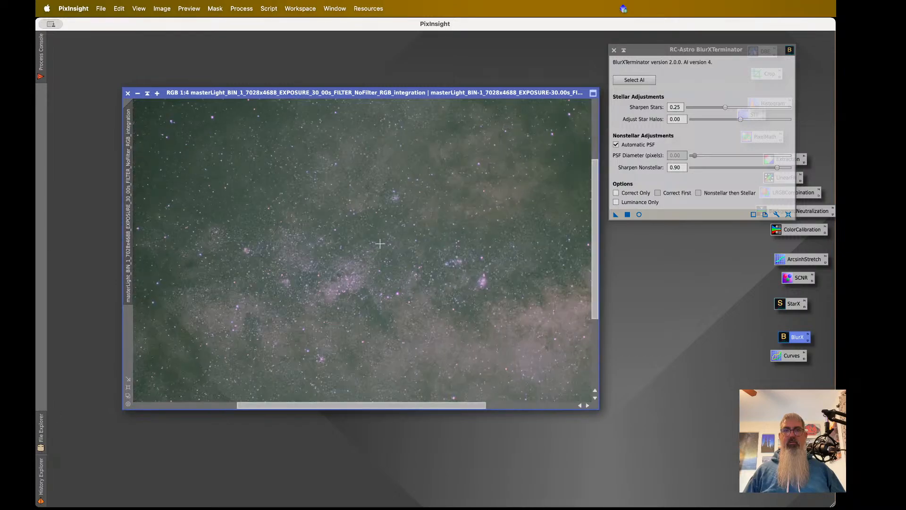
scroll(380, 244, "up", 3)
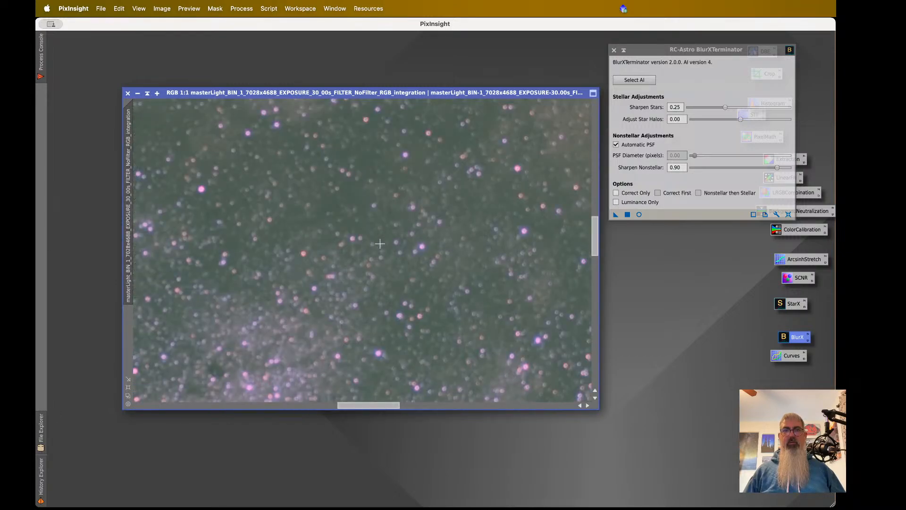
scroll(380, 244, "up", 2)
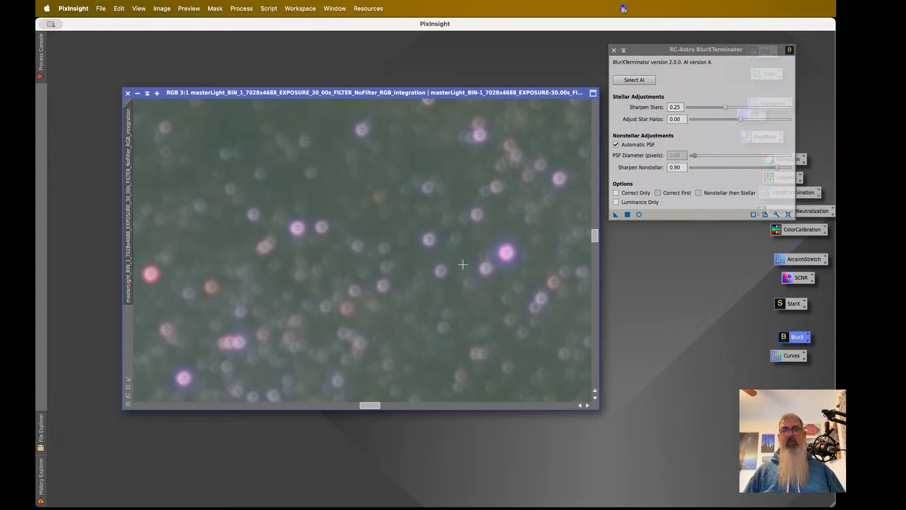
scroll(463, 264, "down", 2)
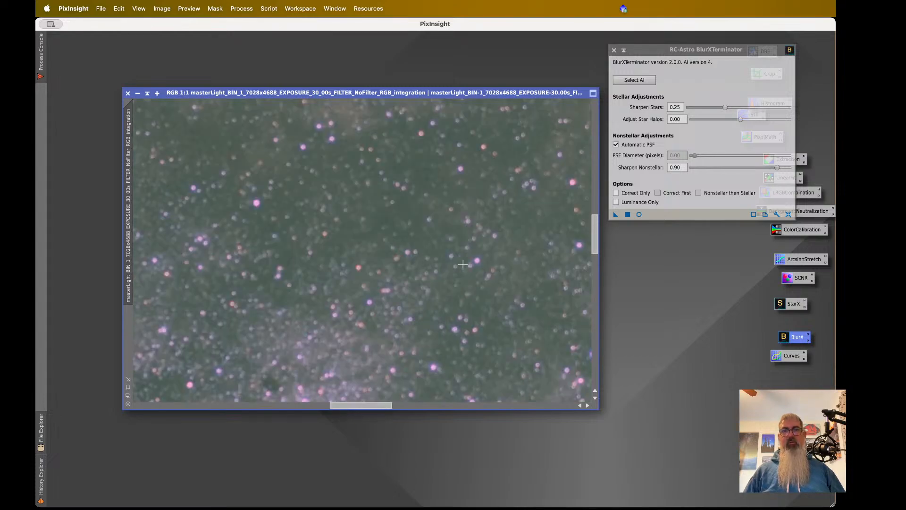
scroll(463, 265, "down", 5)
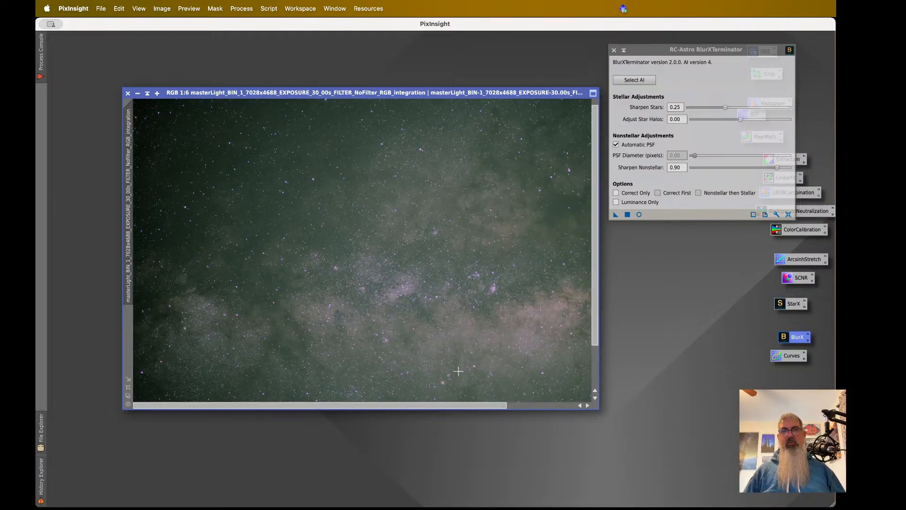
left_click_drag(514, 409, 496, 406)
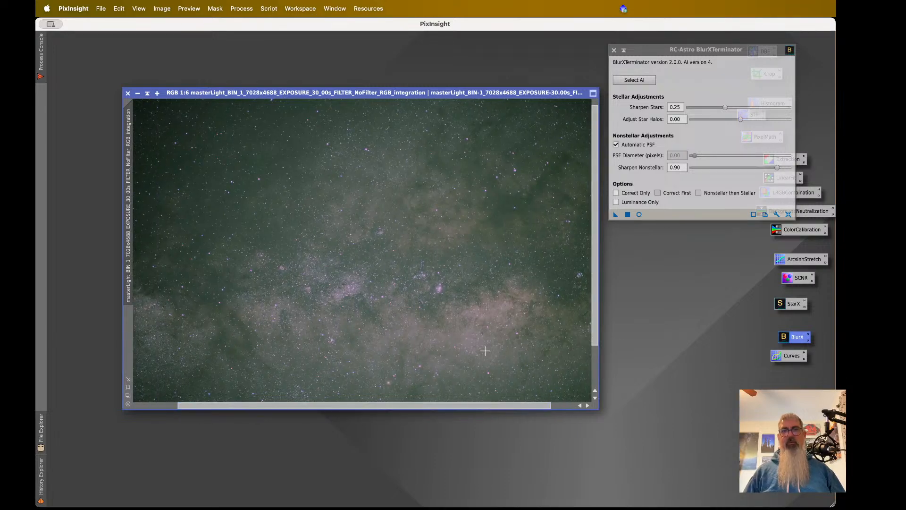
scroll(406, 266, "up", 5)
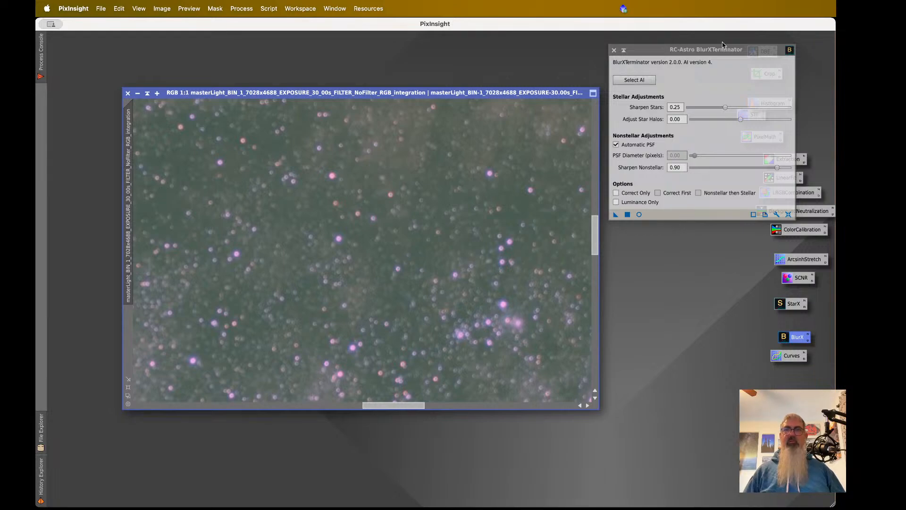
- Apply BlurXTerminator to the master light with Sharpen Stars 0.25, Sharpen Nonstellar 0.90 and Automatic PSF, and inspect the stars close up
left_click(681, 47)
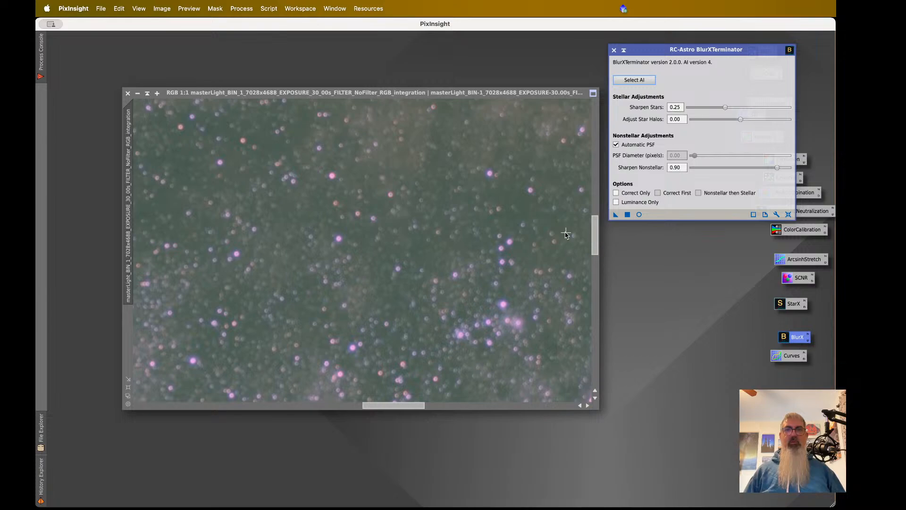
left_click_drag(615, 216, 399, 238)
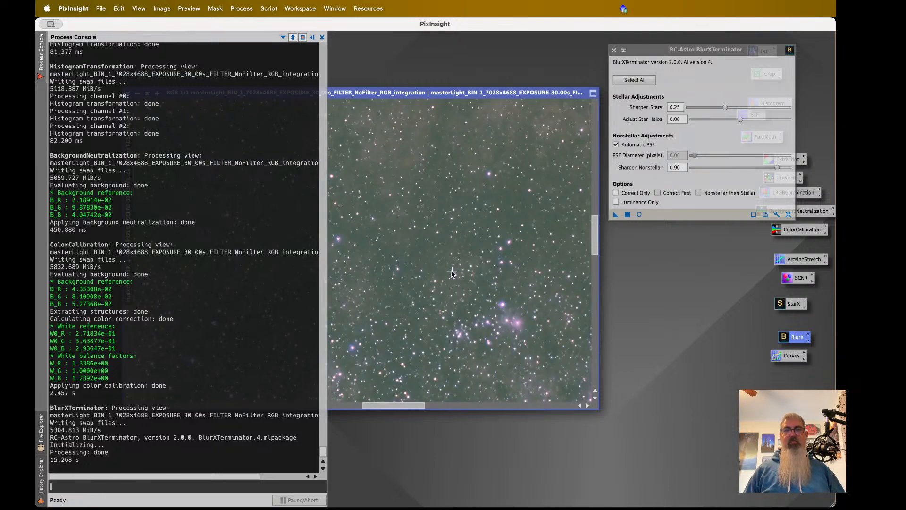
scroll(452, 273, "up", 3)
scroll(452, 273, "up", 1)
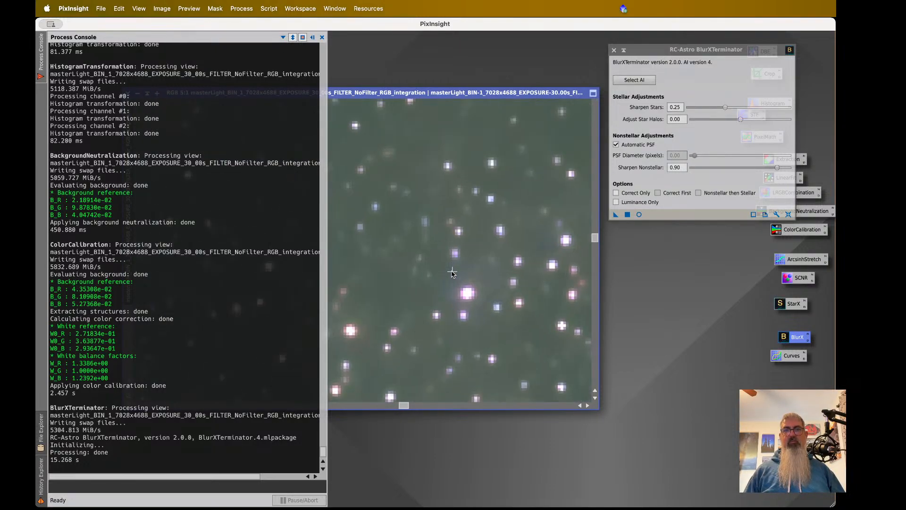
- Undo and redo BlurXTerminator on the master light to compare the stars before and after sharpening
scroll(451, 272, "down", 1)
left_click(162, 8)
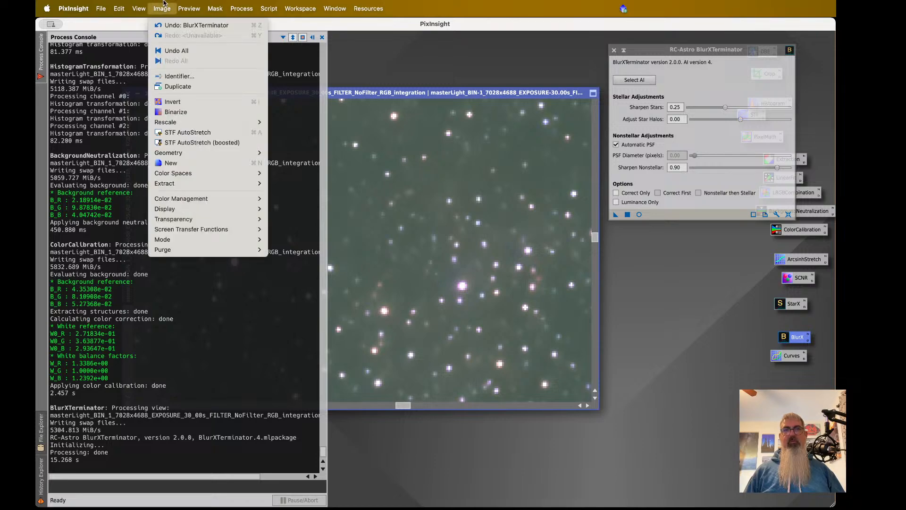
left_click(190, 27)
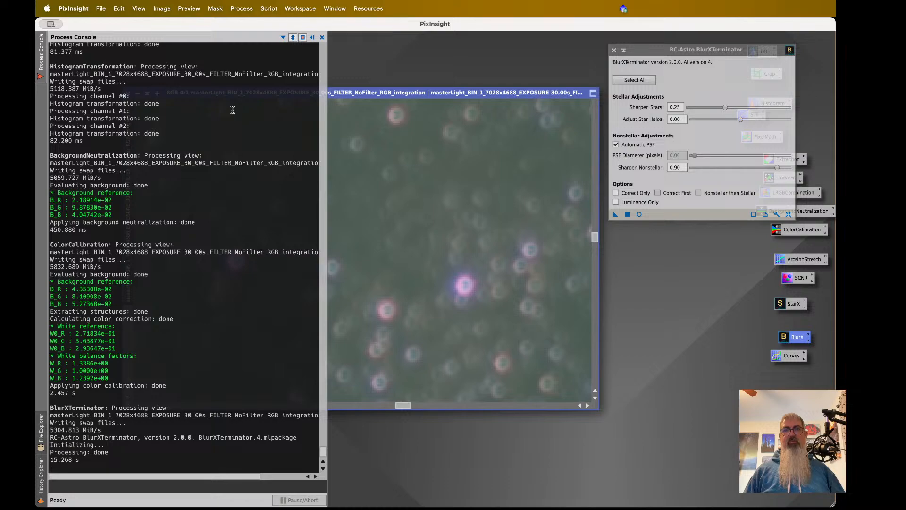
left_click(163, 9)
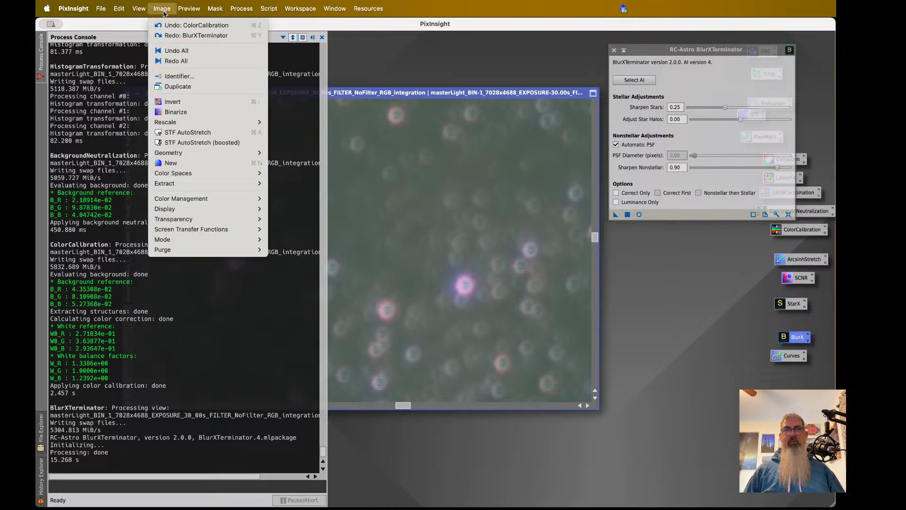
left_click(169, 37)
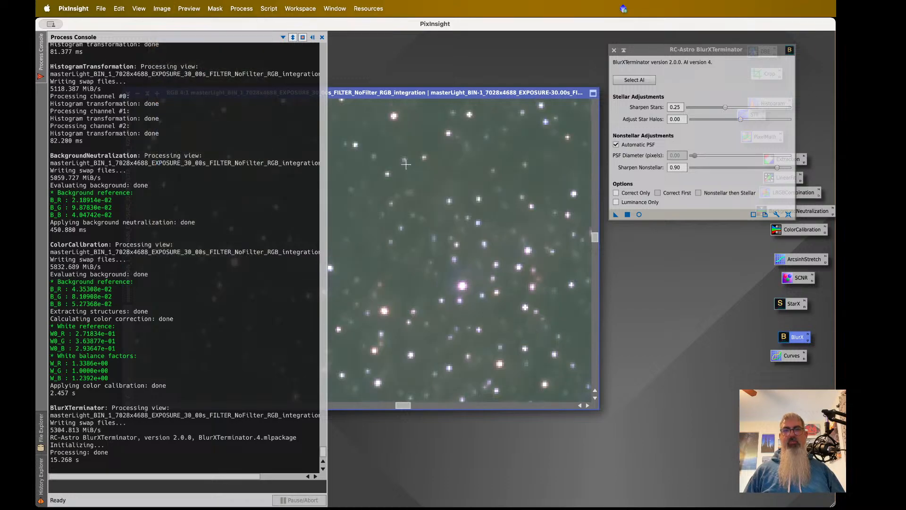
- Hide the process console, review the whole sharpened master light and close BlurXTerminator
left_click(312, 37)
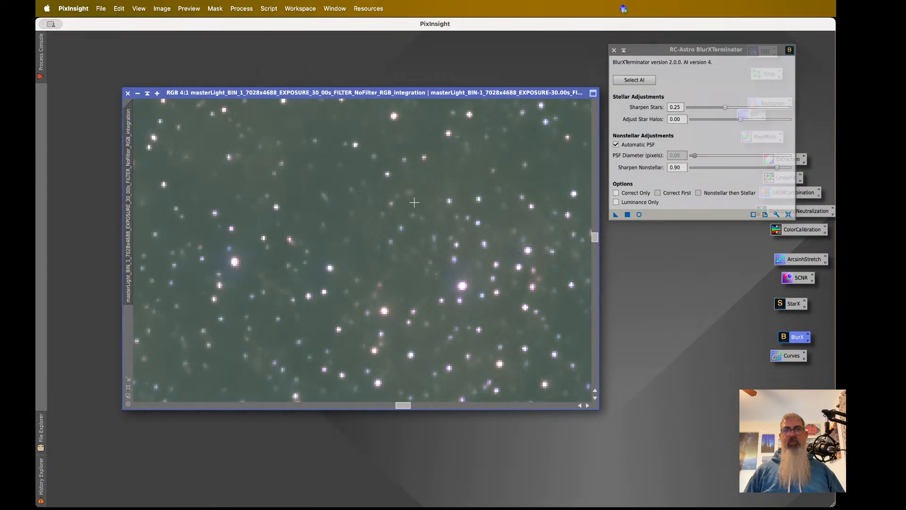
scroll(414, 202, "down", 4)
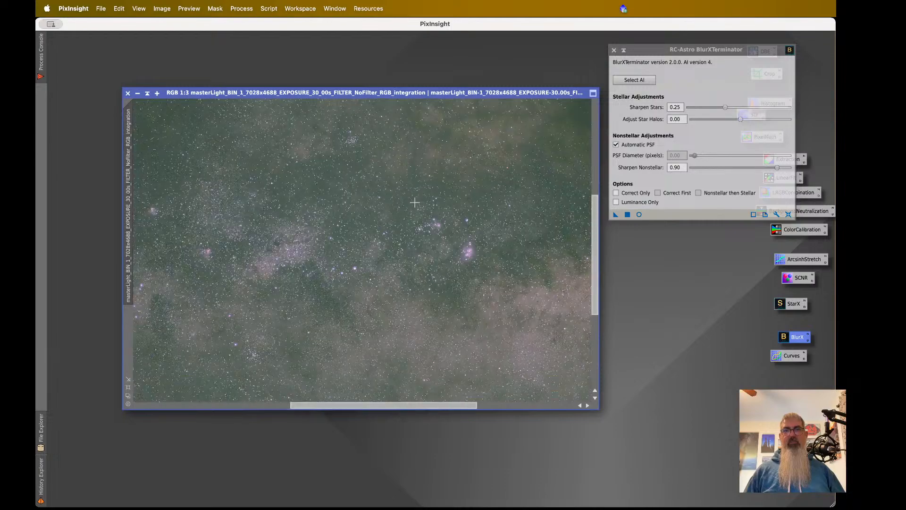
scroll(415, 203, "down", 3)
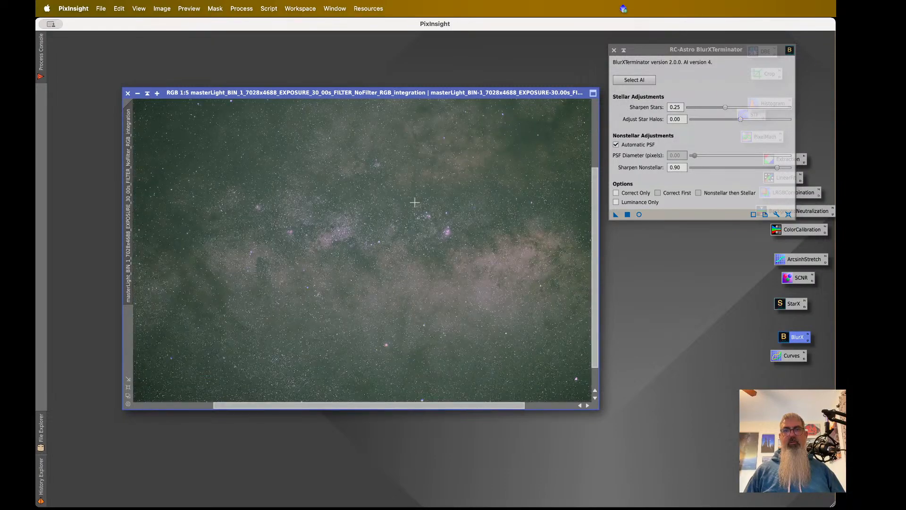
scroll(414, 203, "down", 1)
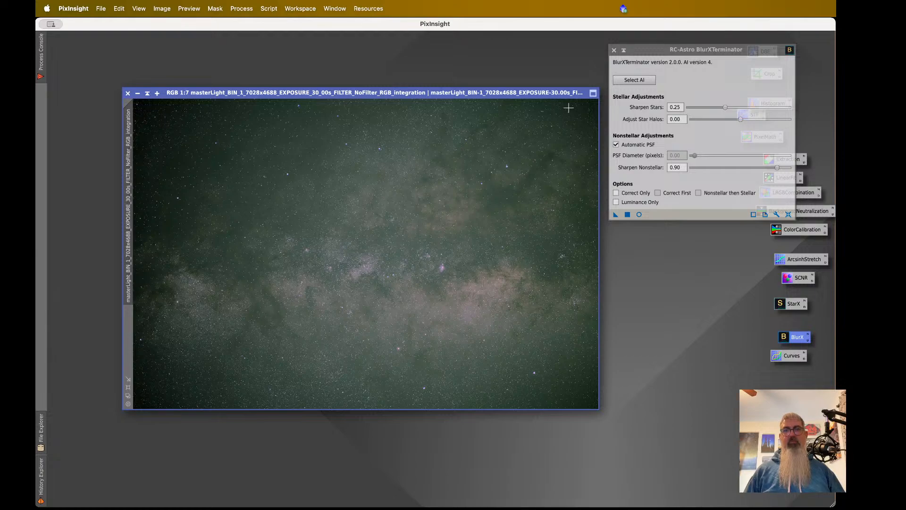
left_click(615, 50)
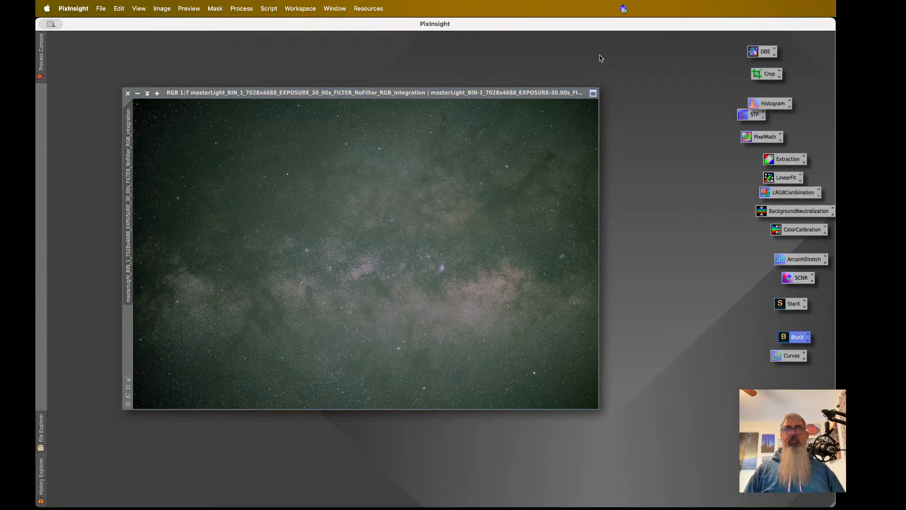
- Run StarXTerminator on the master light with Generate Star Image and Large Overlap enabled
double_click(790, 302)
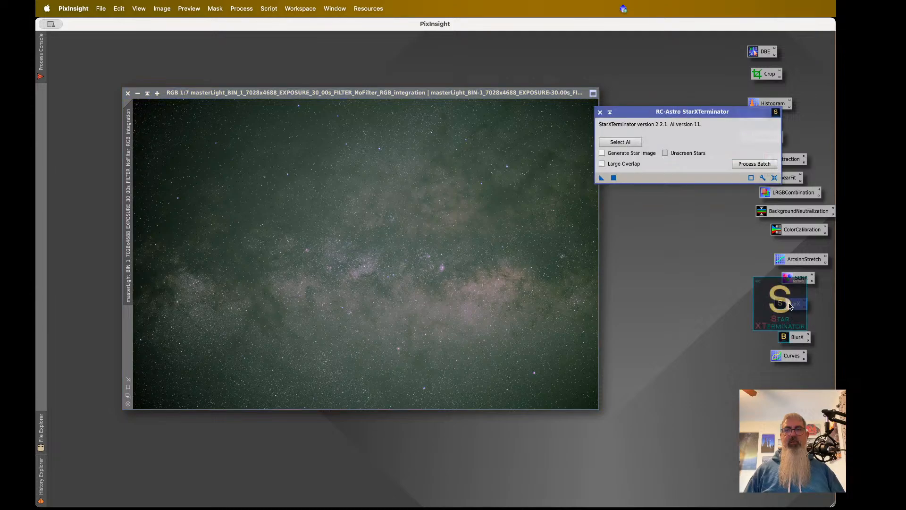
left_click(645, 155)
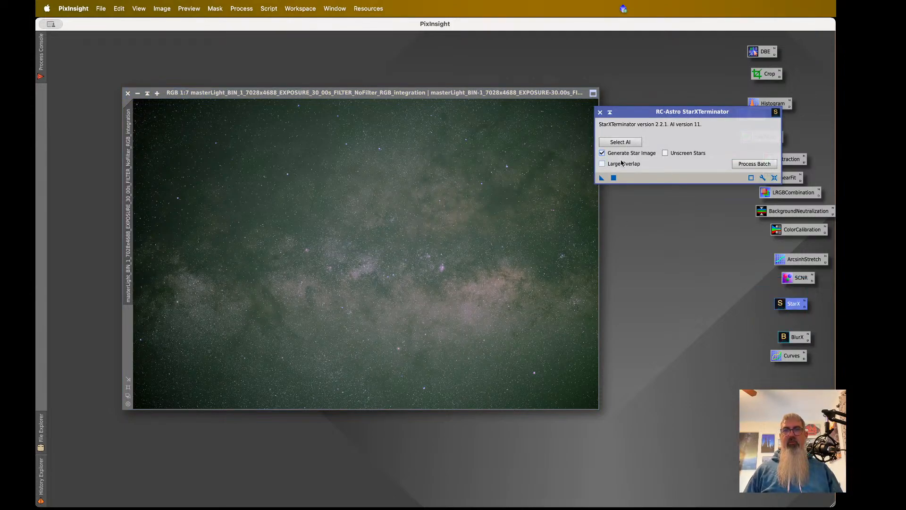
mouse_move(611, 166)
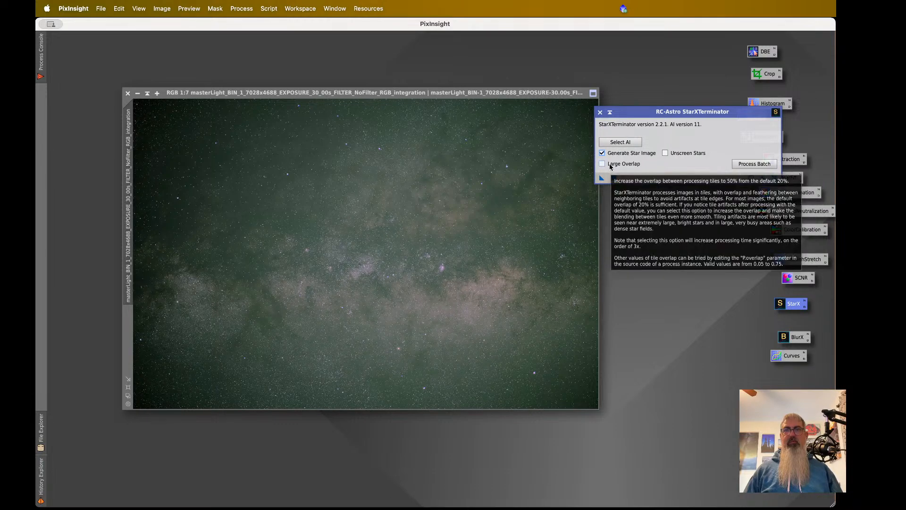
left_click(611, 167)
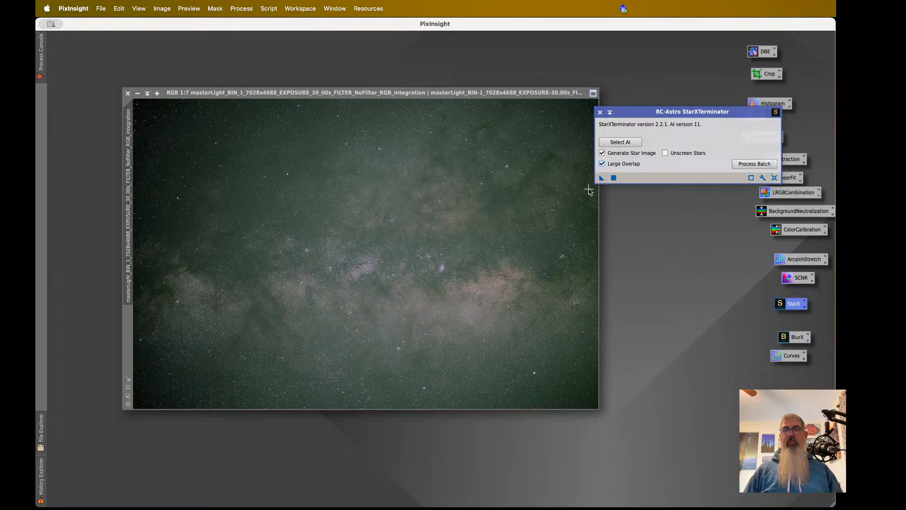
left_click_drag(601, 179, 446, 213)
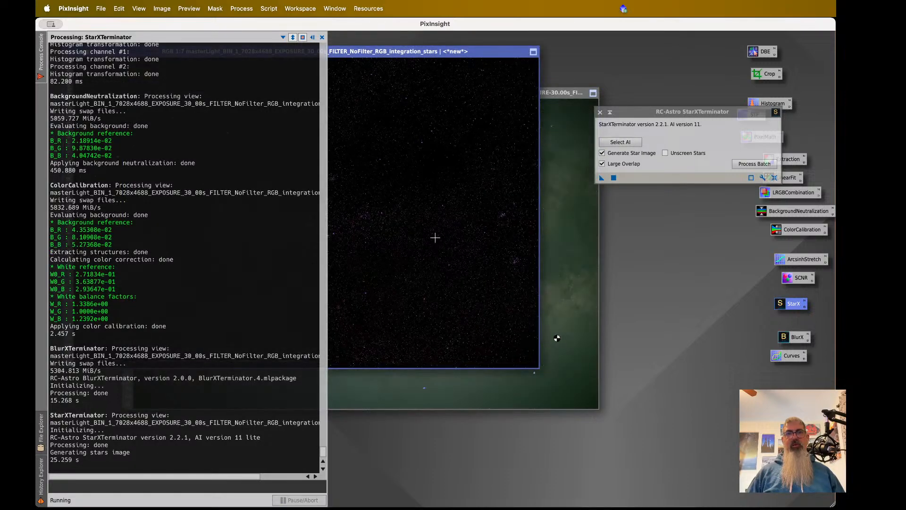
- Hide the process console and inspect the starless master light and the separate stars image
left_click(557, 338)
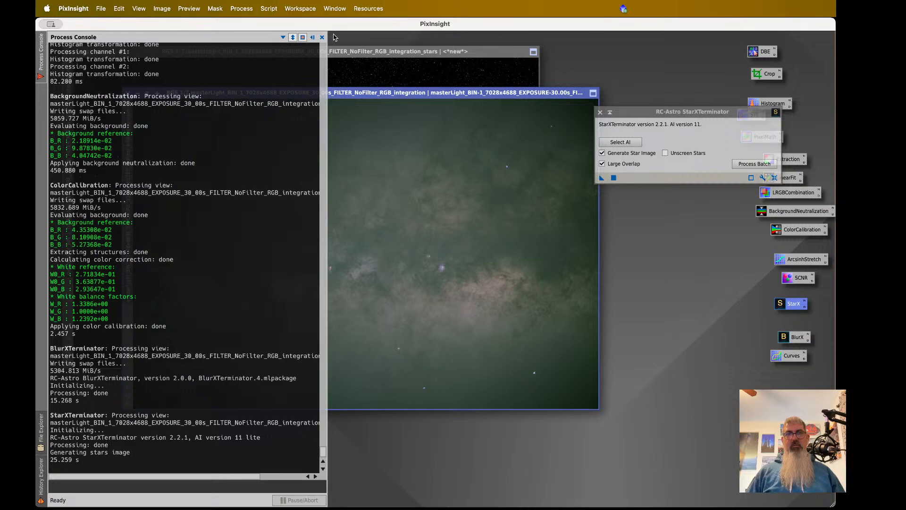
left_click(312, 37)
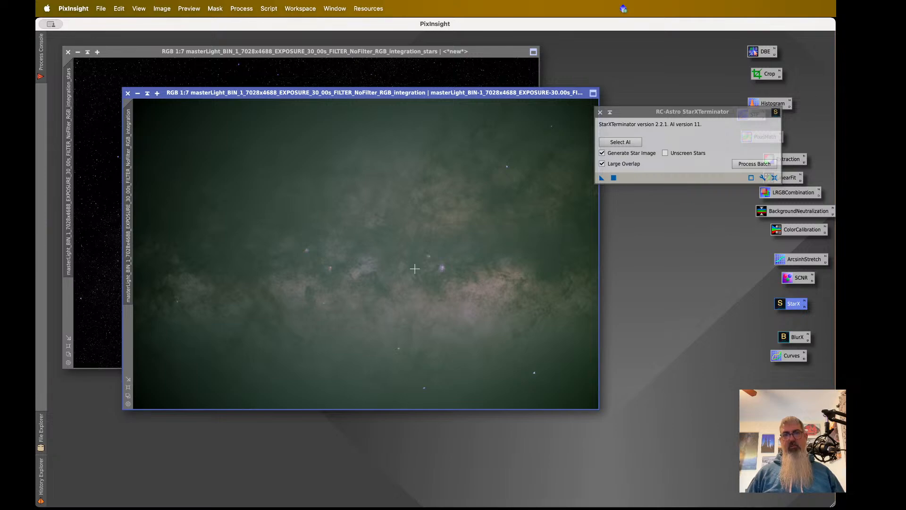
scroll(415, 267, "up", 5)
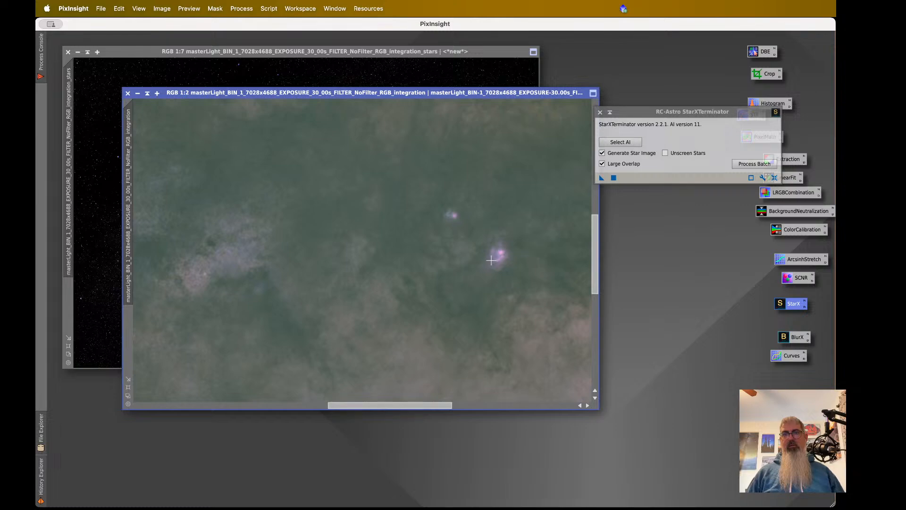
scroll(492, 260, "down", 2)
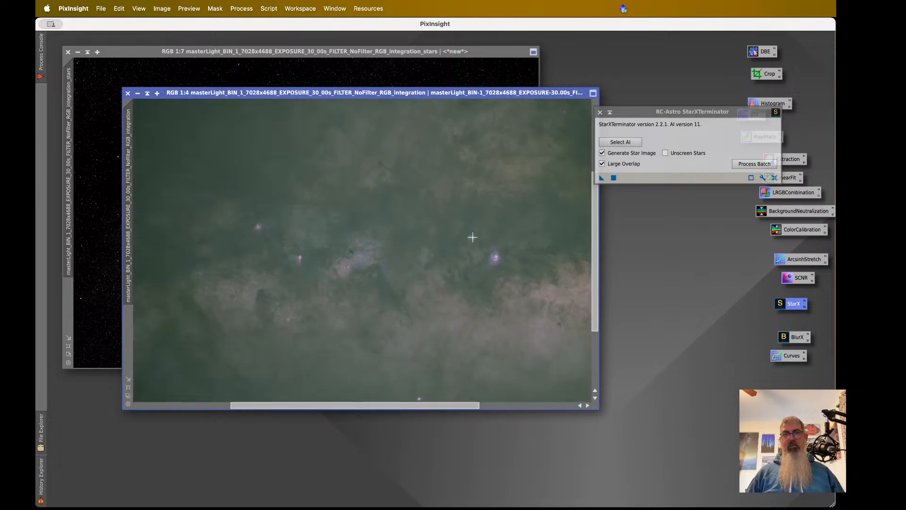
scroll(283, 245, "down", 5)
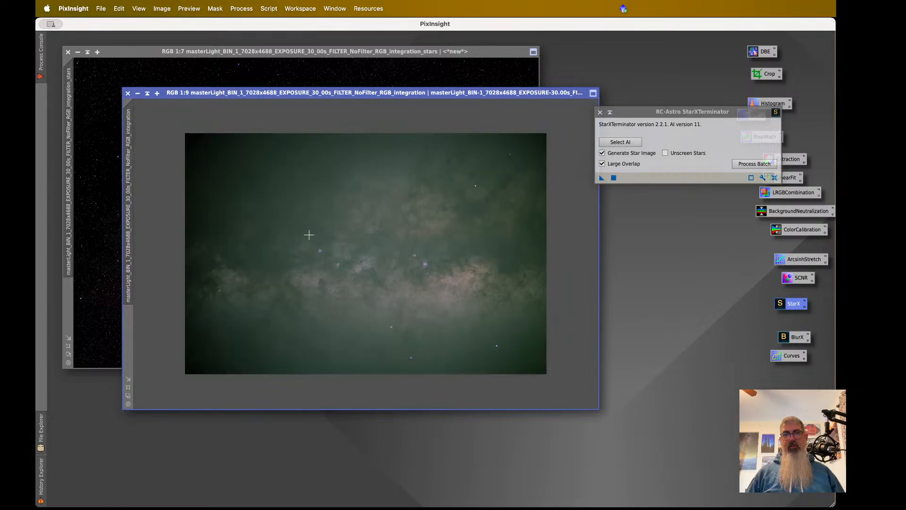
left_click(385, 68)
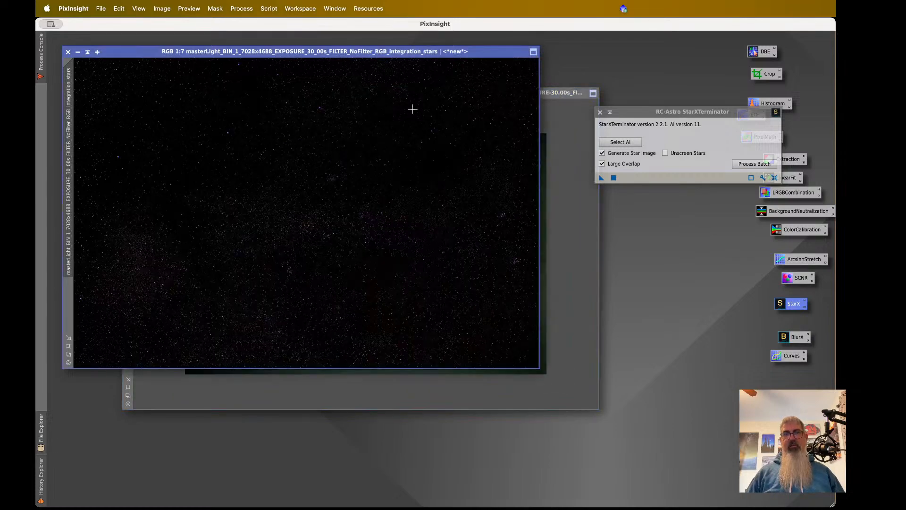
- Save the starless master light to its existing XISF file
left_click(557, 203)
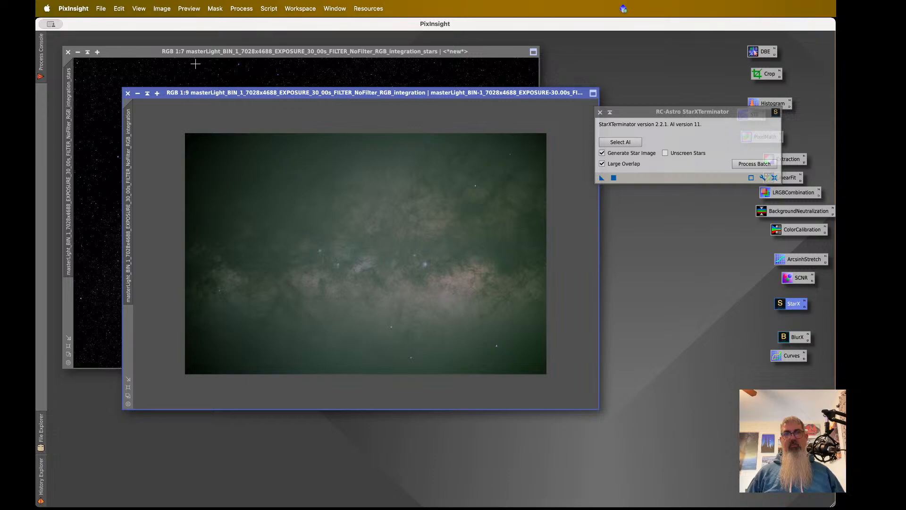
left_click(101, 9)
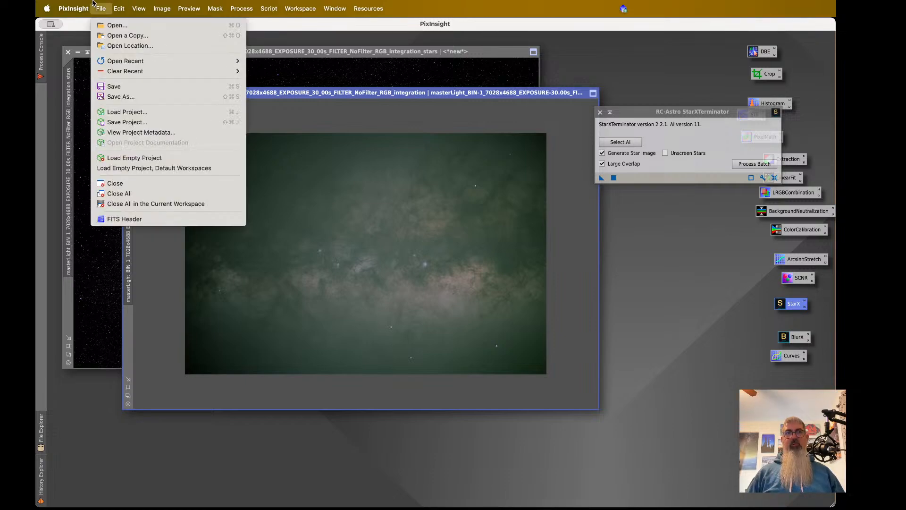
left_click(149, 86)
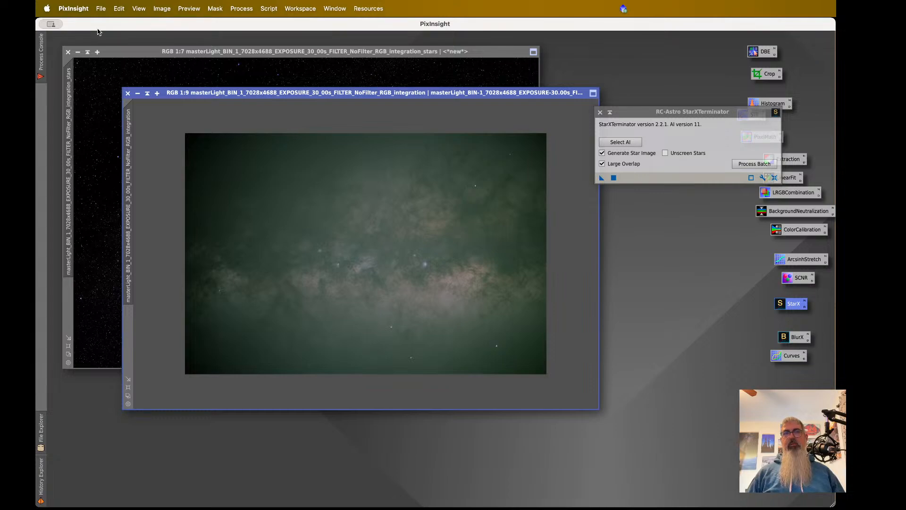
left_click(102, 7)
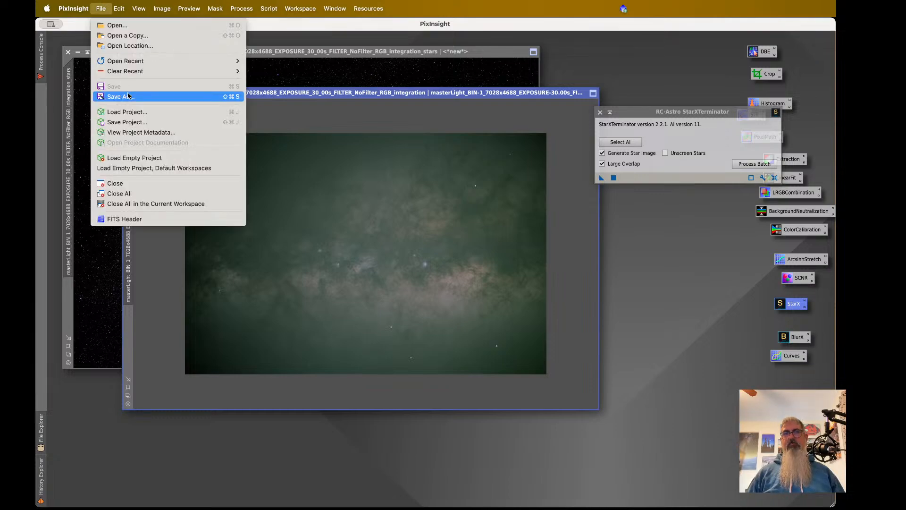
left_click(326, 365)
key("ctrl+Right")
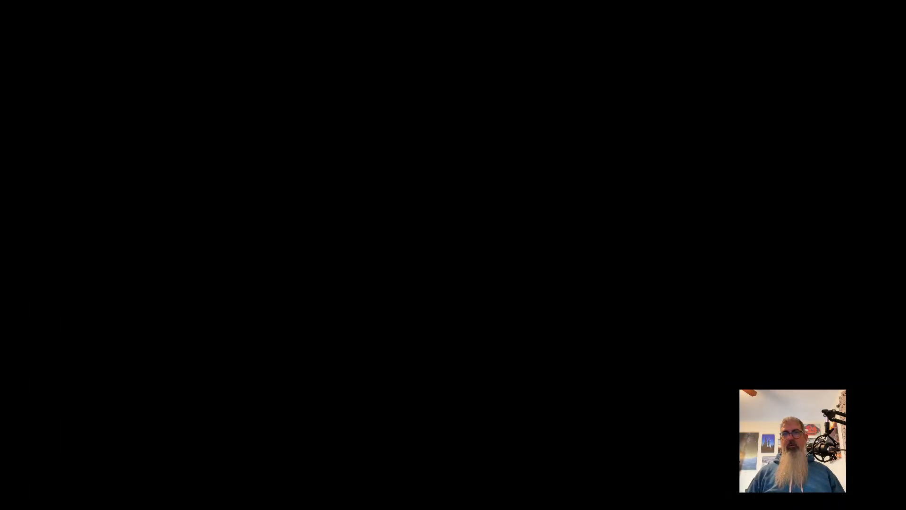
key("ctrl+Left")
key("ctrl+Left")
key("ctrl+Right")
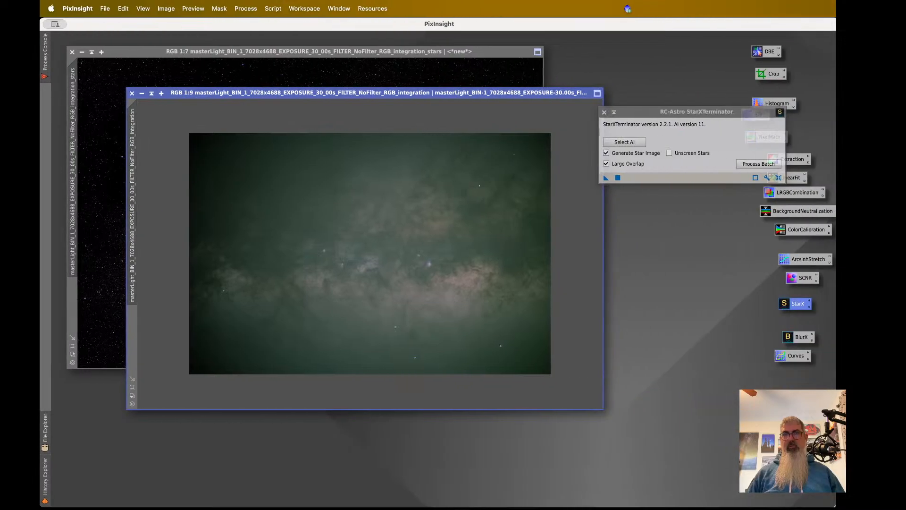
left_click(328, 8)
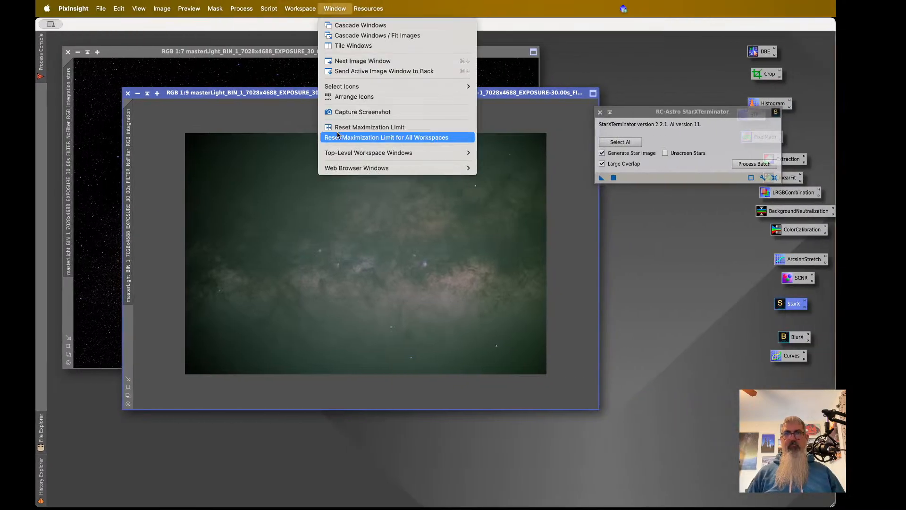
mouse_move(361, 170)
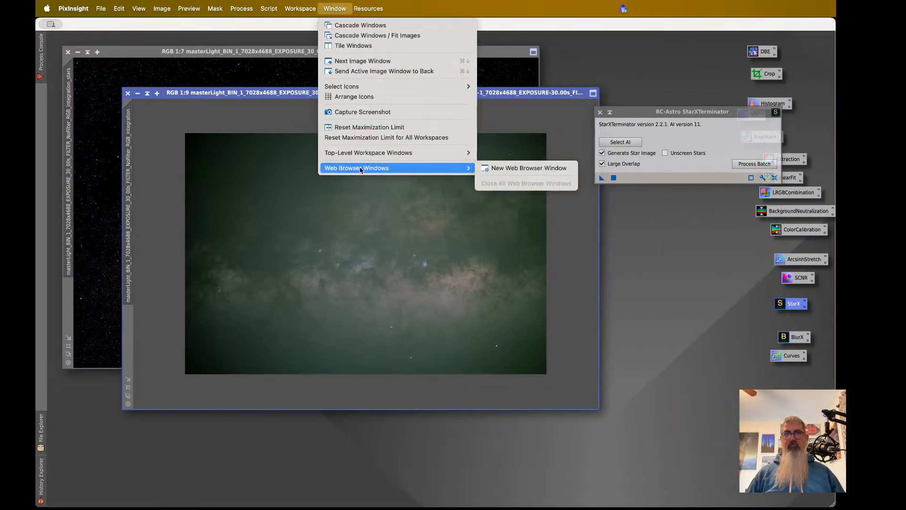
left_click(336, 4)
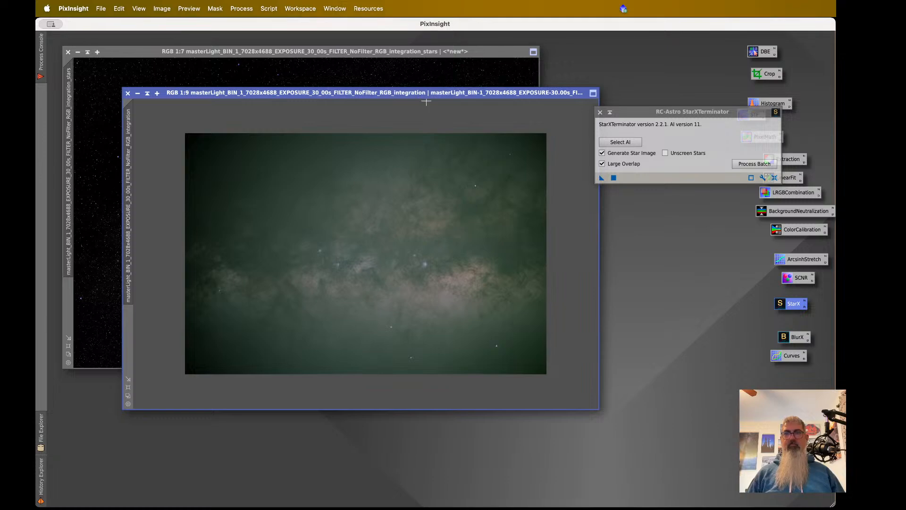
left_click(252, 4)
mouse_move(339, 2)
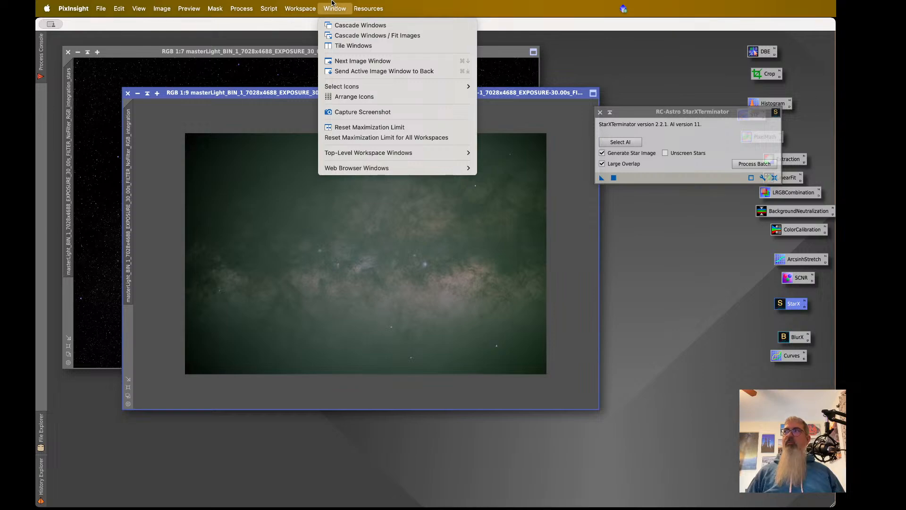
left_click(501, 21)
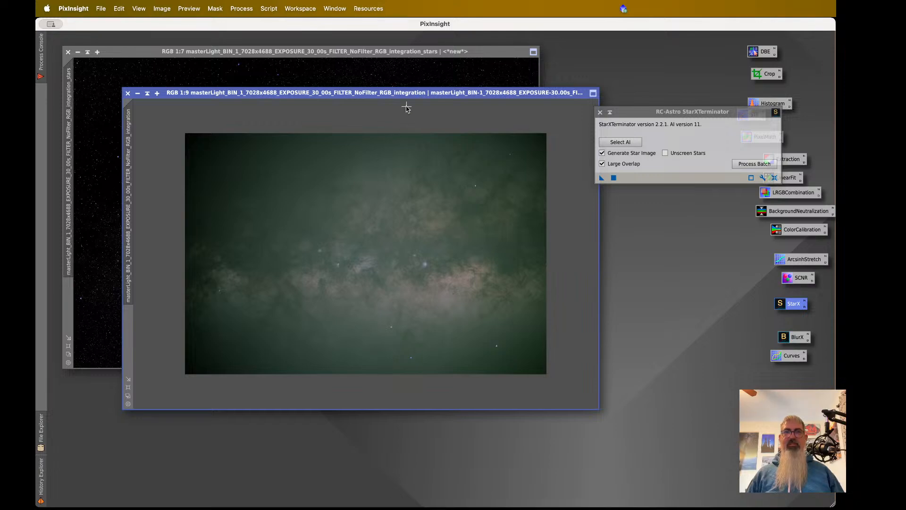
- Begin saving a copy of the starless master light in the 55mm milky core folder under the name starless2
left_click_drag(406, 93, 406, 117)
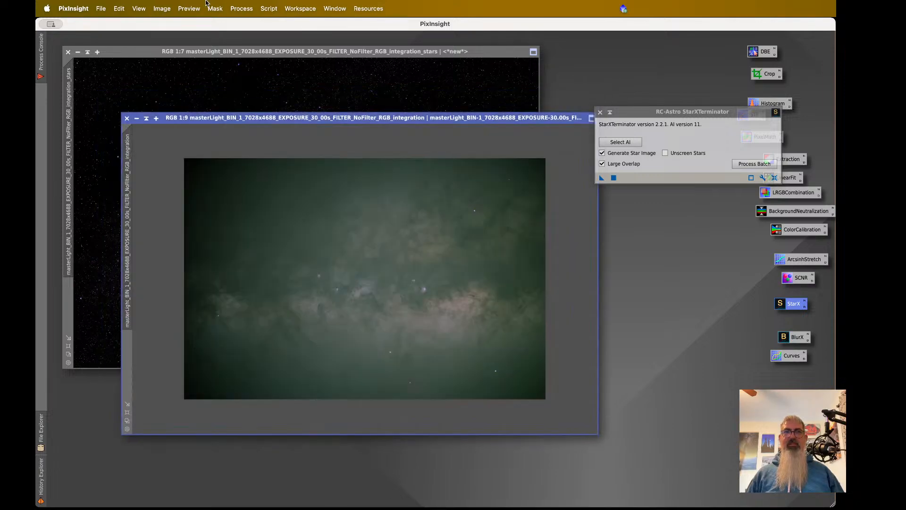
left_click(119, 9)
left_click(124, 97)
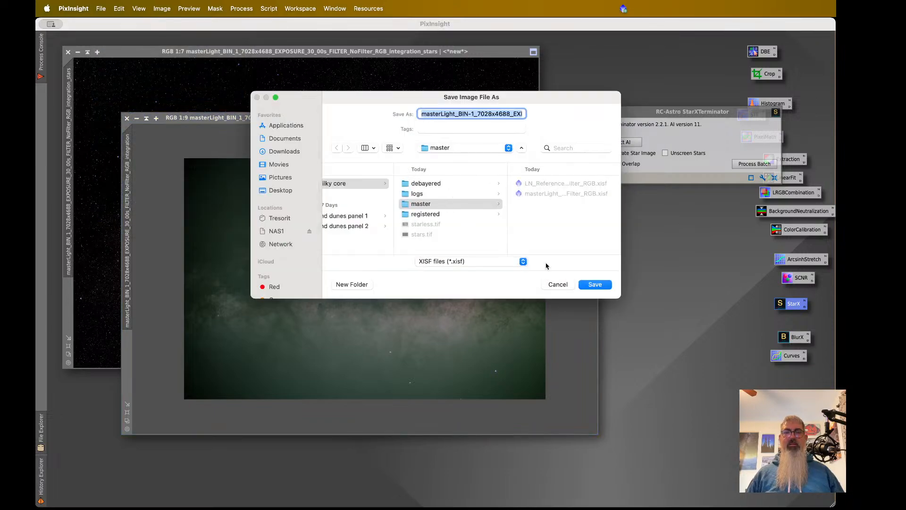
left_click(384, 183)
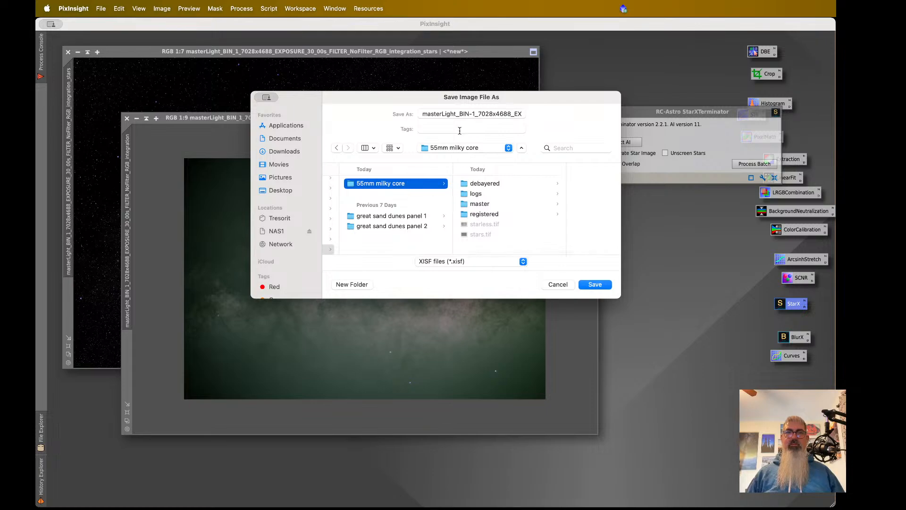
left_click(466, 116)
triple_click(466, 116)
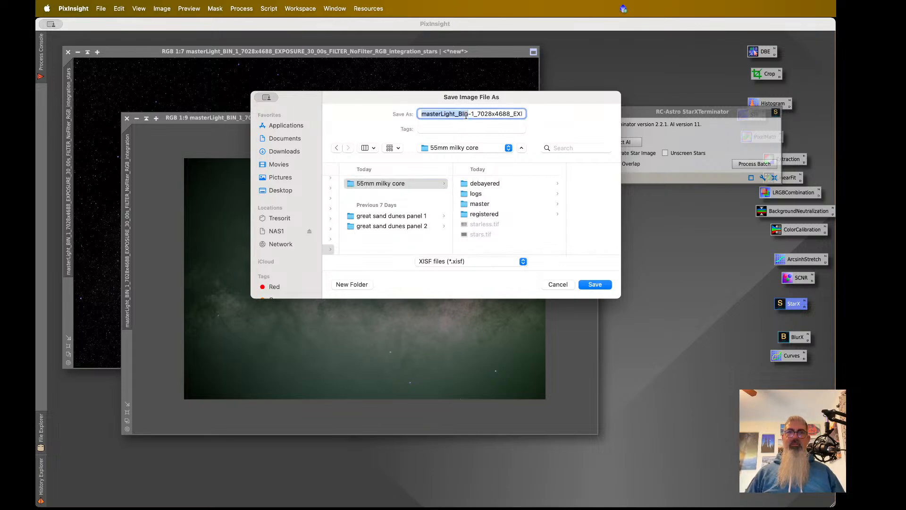
key("BackSpace")
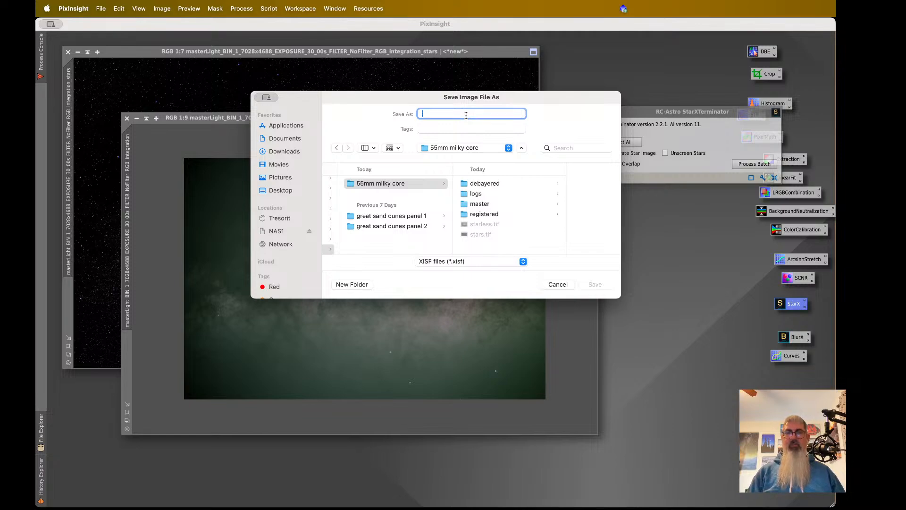
type("starle")
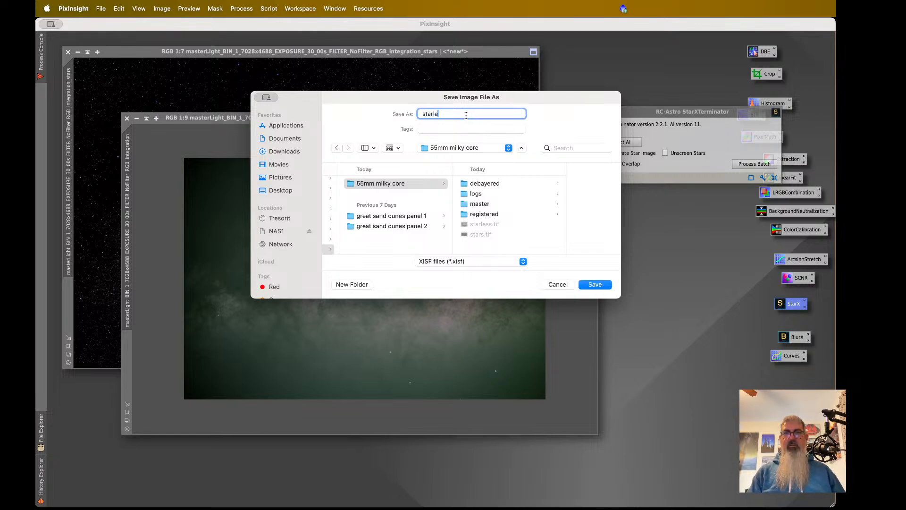
type("ss2")
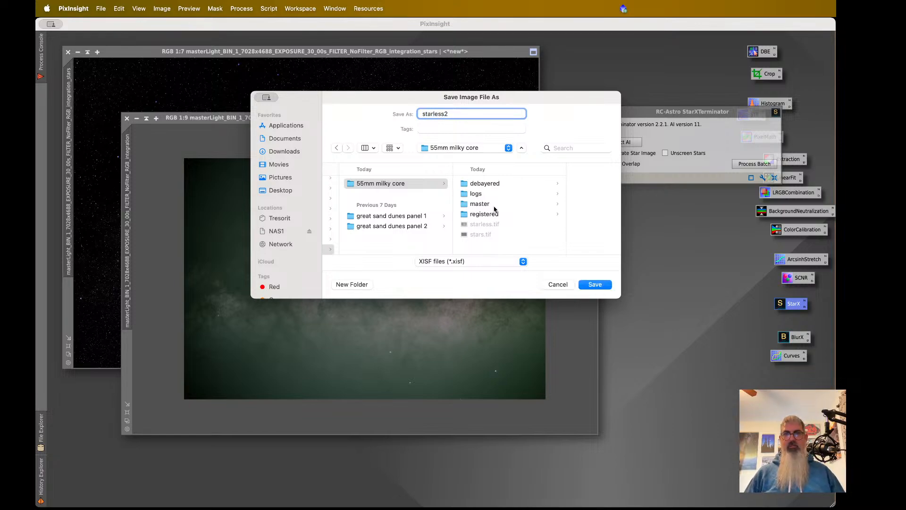
- Choose TIFF as the file format and save starless2 as a 16-bit unsigned integer image without compression
left_click(465, 261)
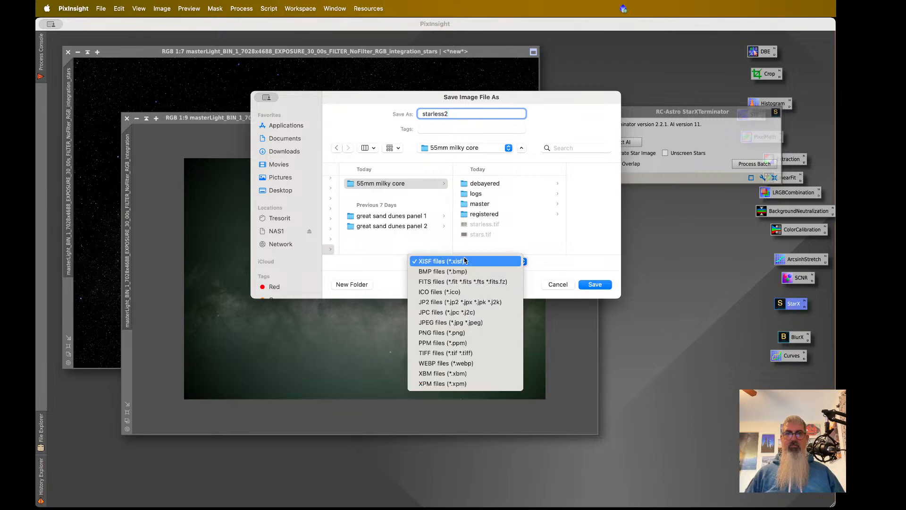
left_click(458, 354)
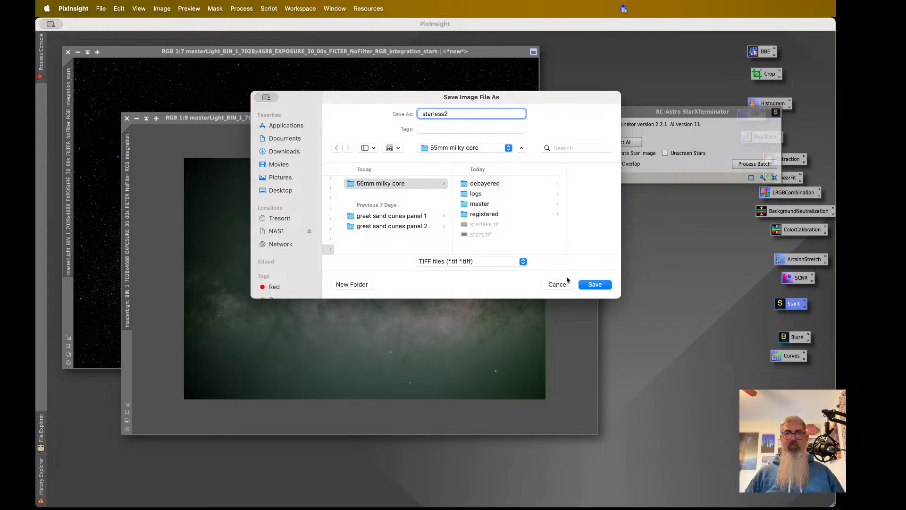
left_click(597, 284)
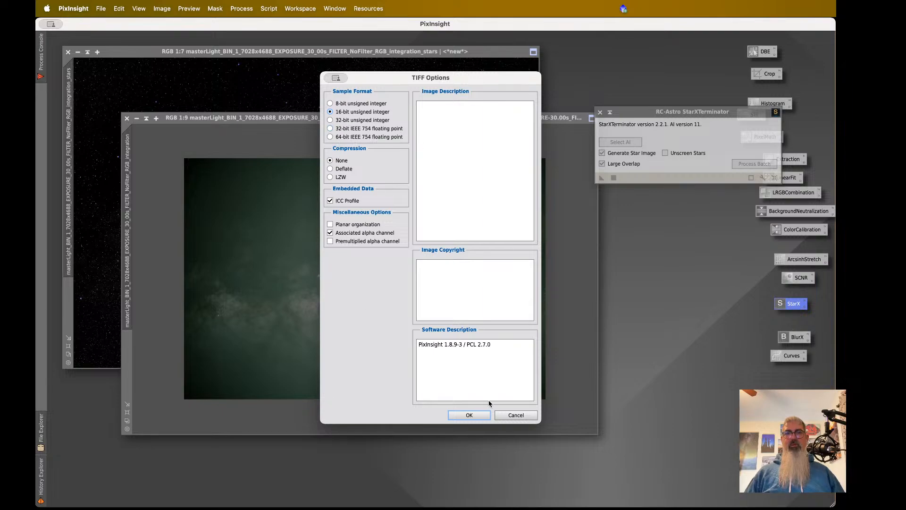
left_click(469, 414)
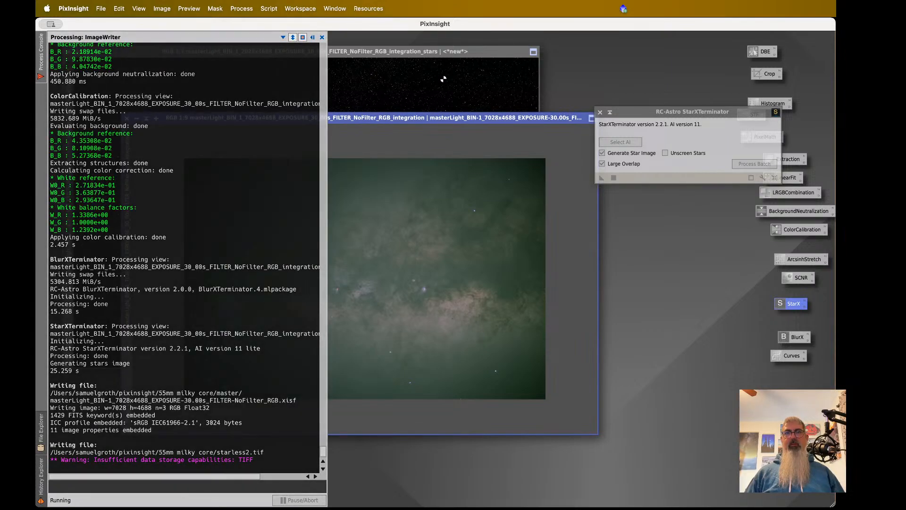
- Save the separate stars image as stars2.tif in the 55mm milky core folder, using 16-bit unsigned integer TIFF without compression
left_click(444, 79)
left_click(48, 7)
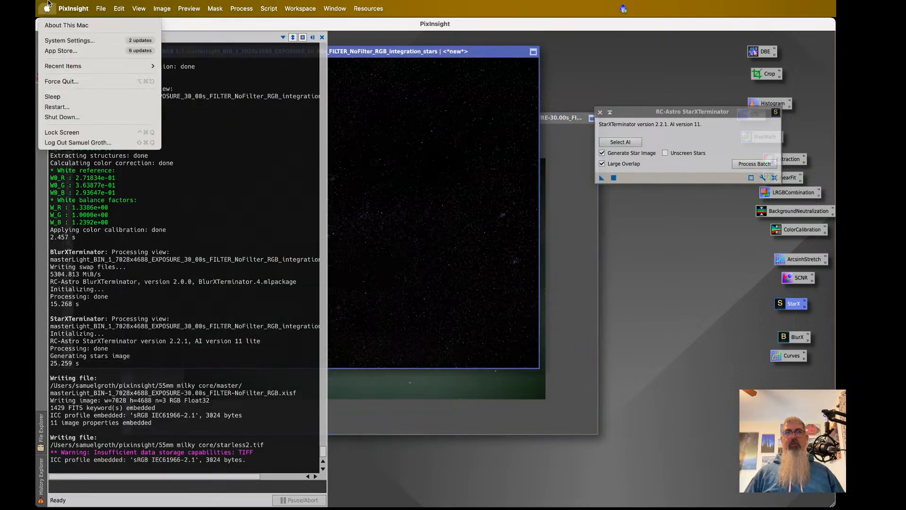
mouse_move(100, 8)
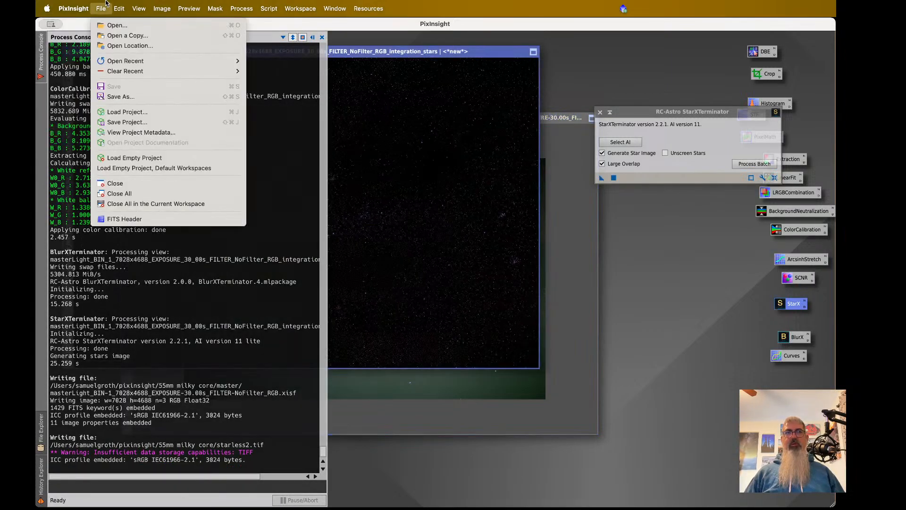
left_click(118, 97)
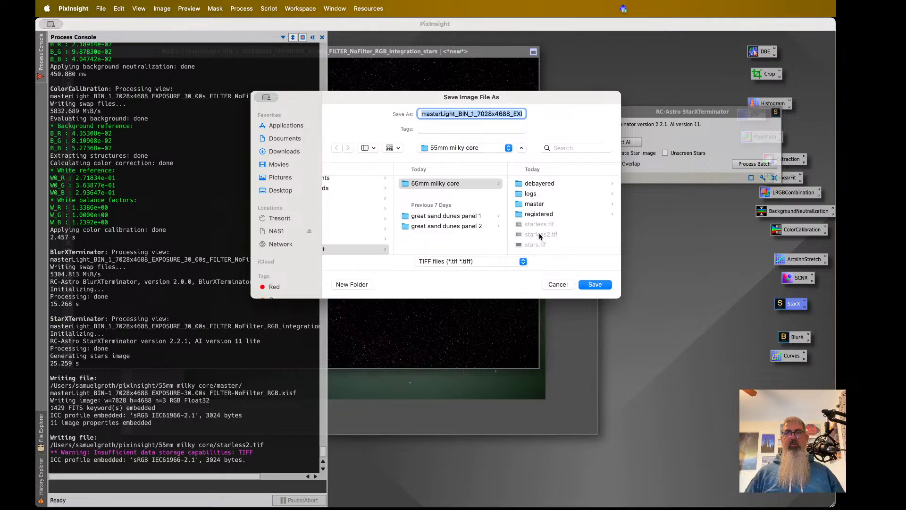
left_click(536, 245)
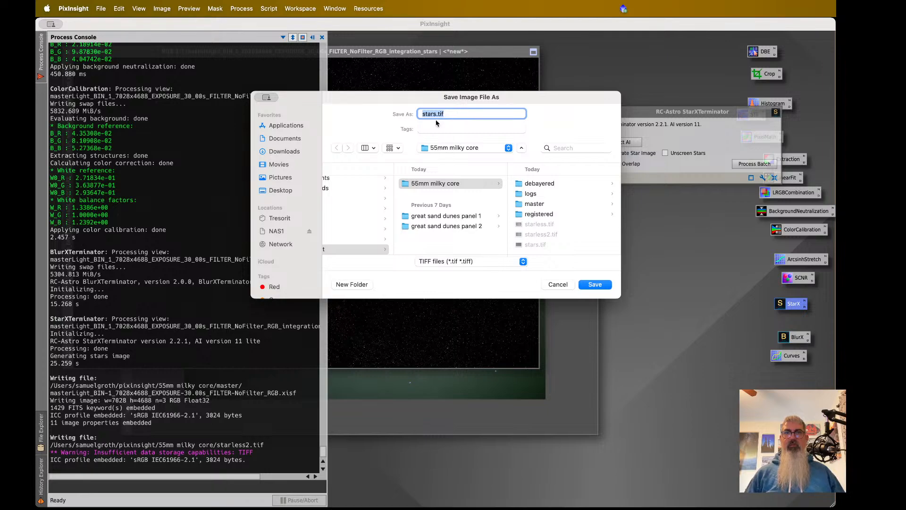
left_click(443, 129)
left_click(434, 113)
type("2")
left_click(595, 285)
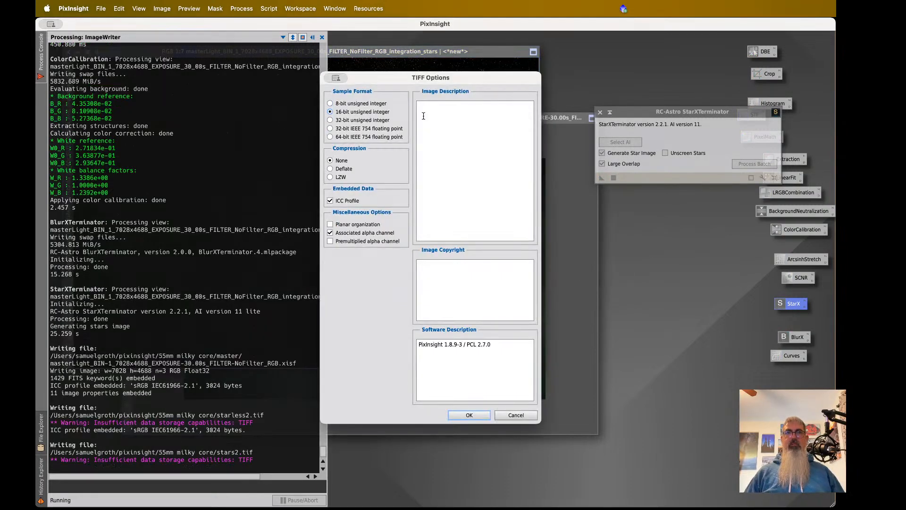
left_click(469, 414)
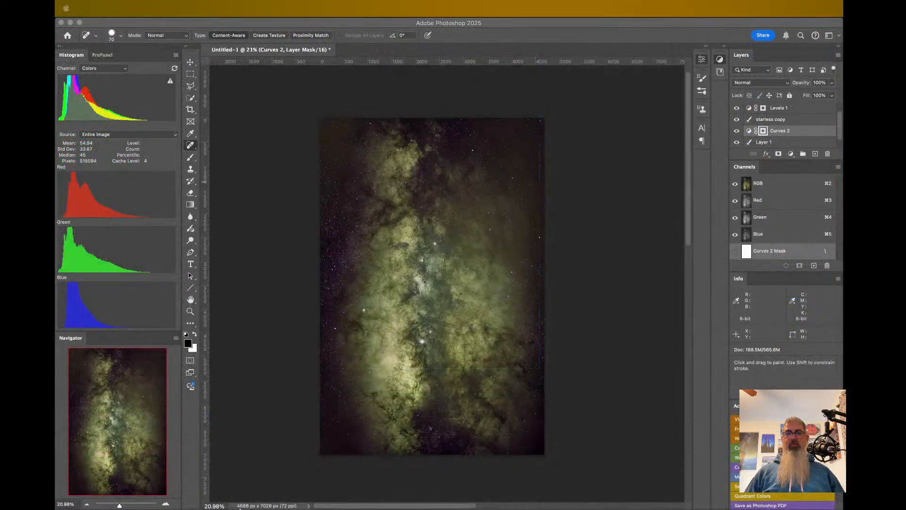
- Switch to Photoshop and open starless2.tif and stars2.tif together from the 55mm milky core folder
left_click(239, 501)
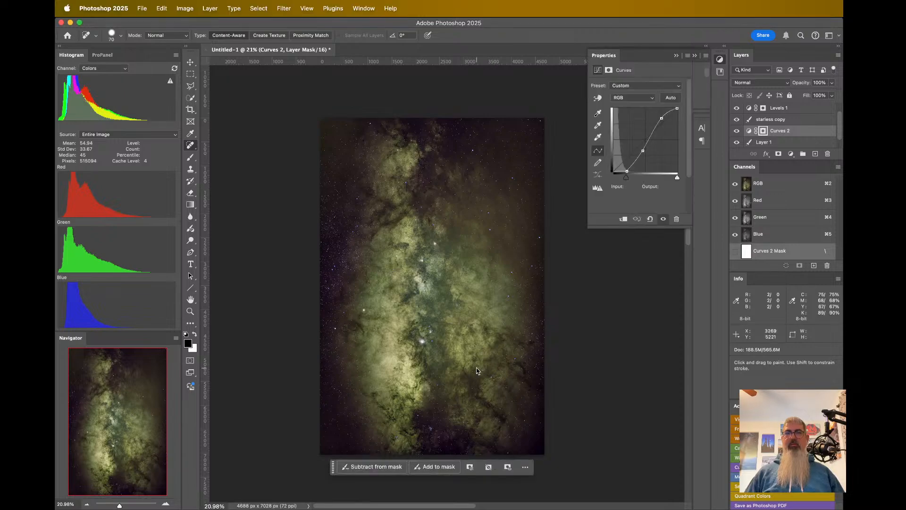
scroll(421, 312, "up", 2)
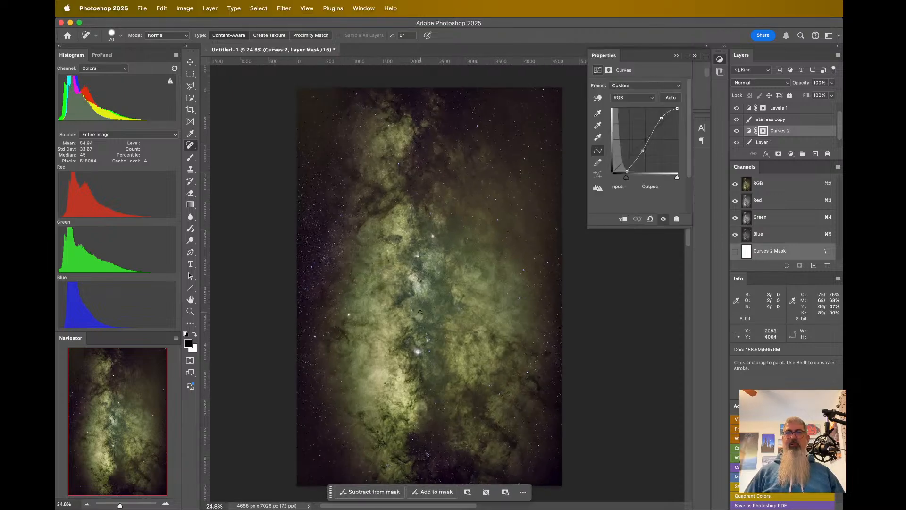
scroll(420, 313, "down", 2)
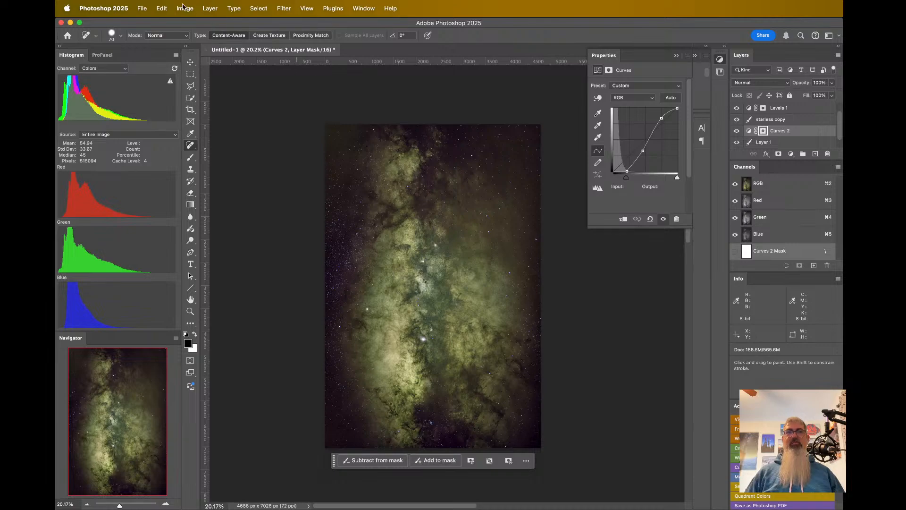
left_click(141, 8)
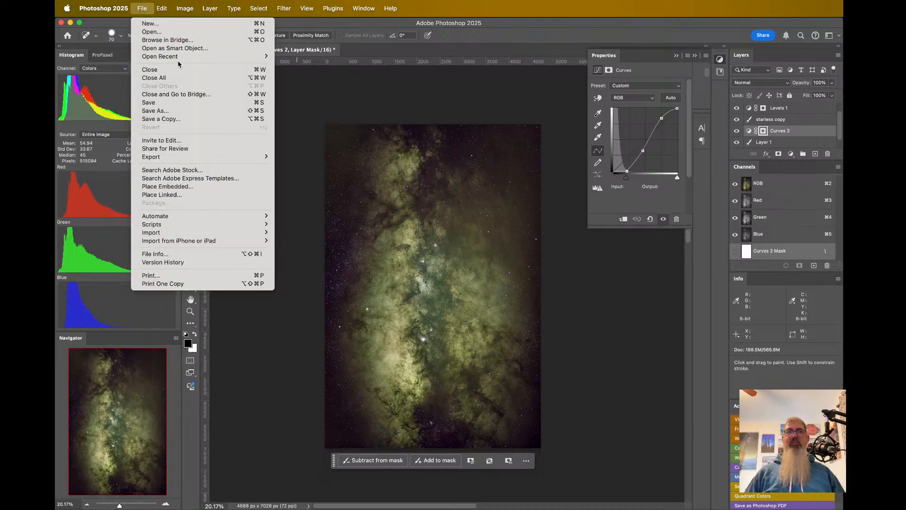
left_click(213, 32)
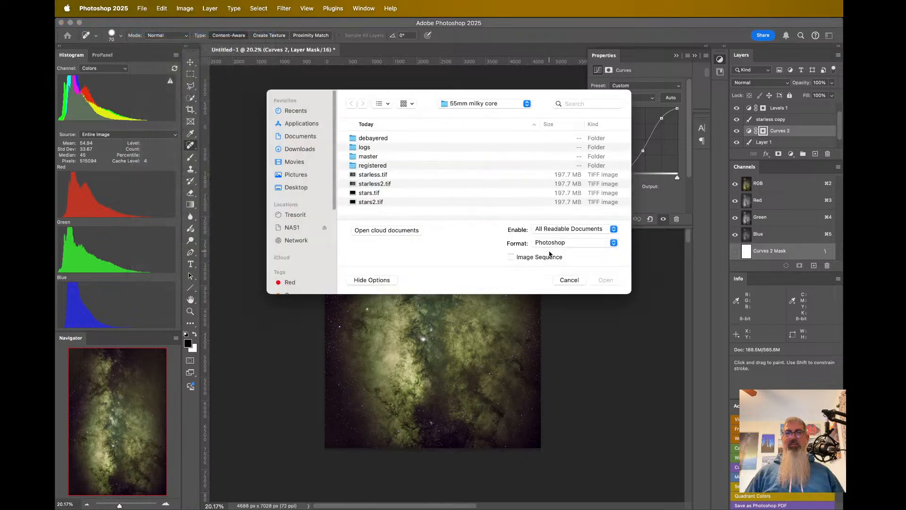
left_click(410, 184)
left_click(387, 202, "super")
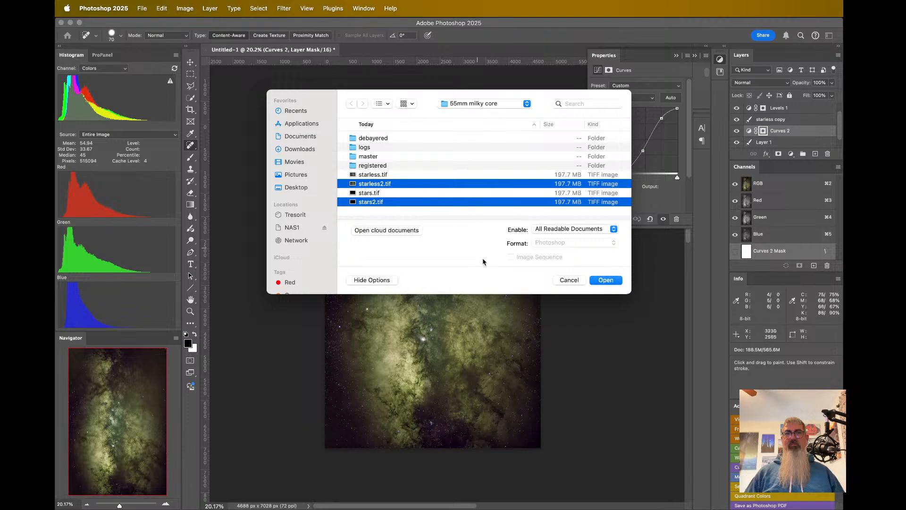
left_click(608, 282)
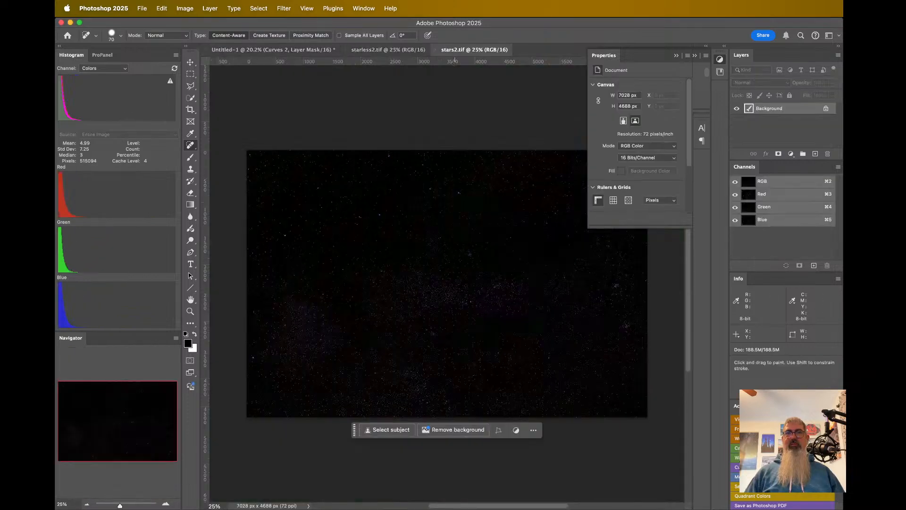
- Unlock the background layer of starless2.tif and run GradientXTerminator with Coarse detail, Low strength and Balance Background Color enabled
left_click(397, 49)
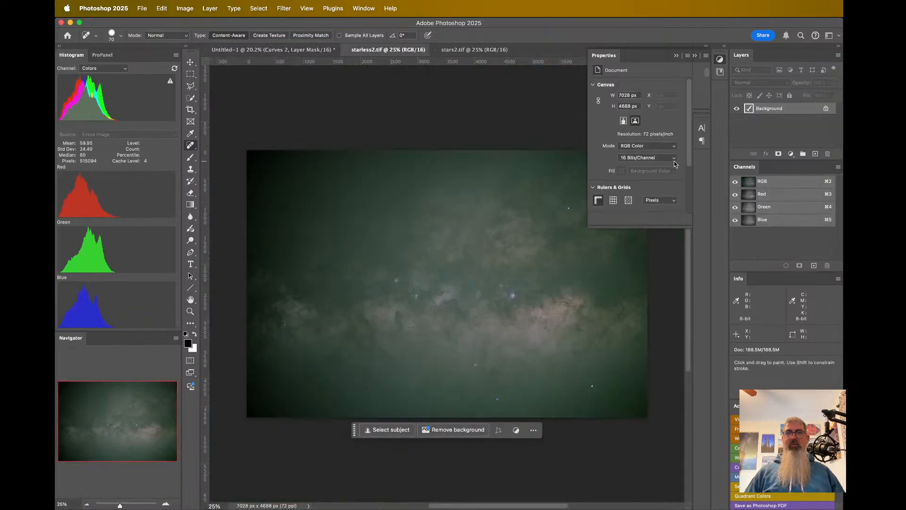
left_click(828, 110)
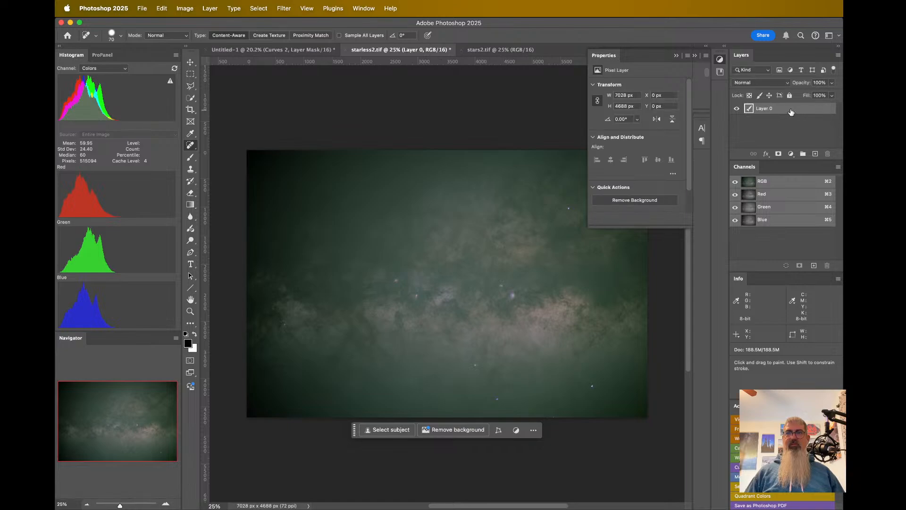
left_click(357, 8)
mouse_move(281, 2)
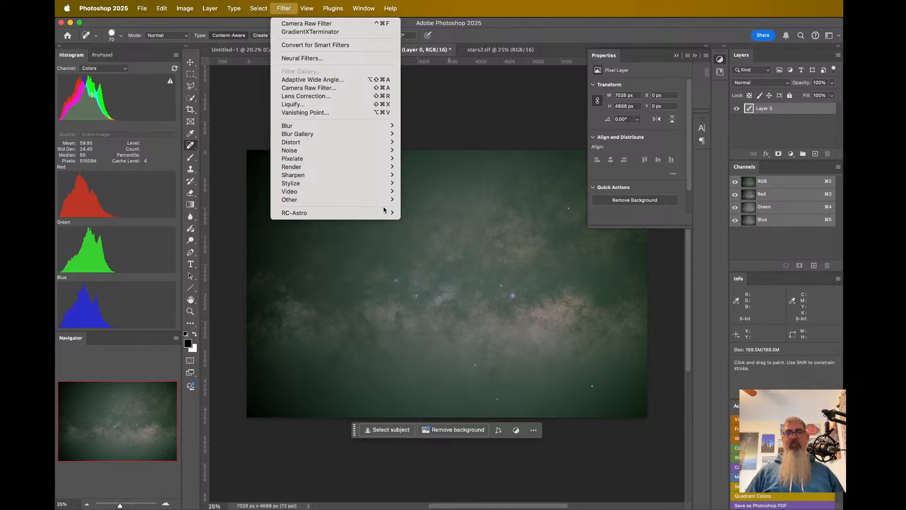
mouse_move(390, 214)
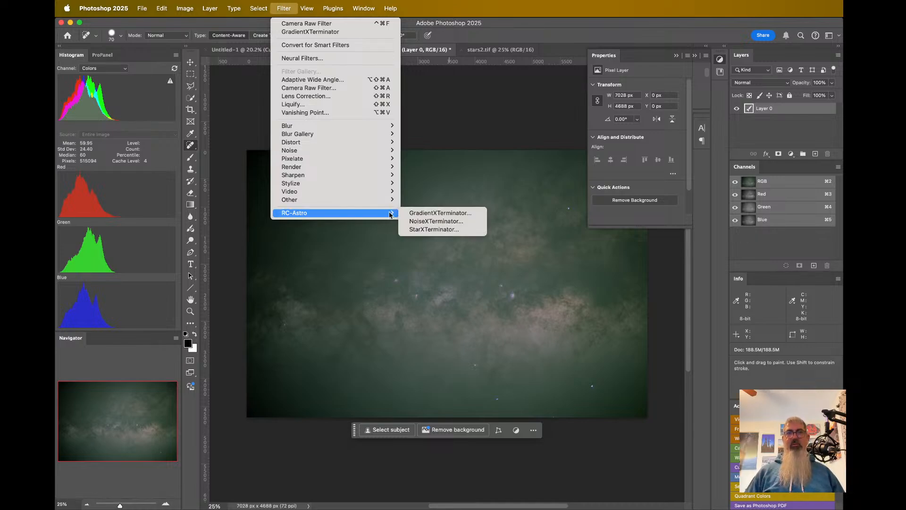
left_click(414, 215)
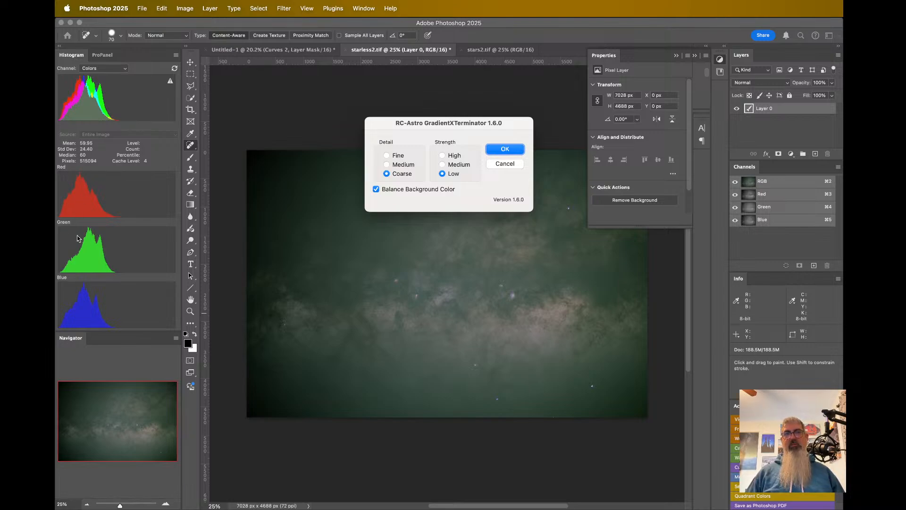
left_click(502, 150)
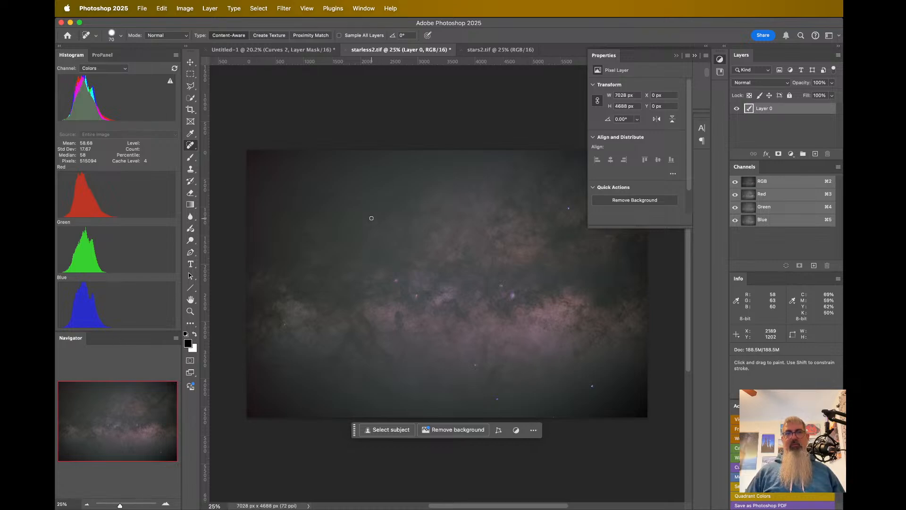
- Examine the gradient-corrected starless image as a whole and up close in its lower-right area for star remnants
scroll(360, 218, "down", 3)
scroll(360, 218, "up", 2)
scroll(361, 219, "right", 3)
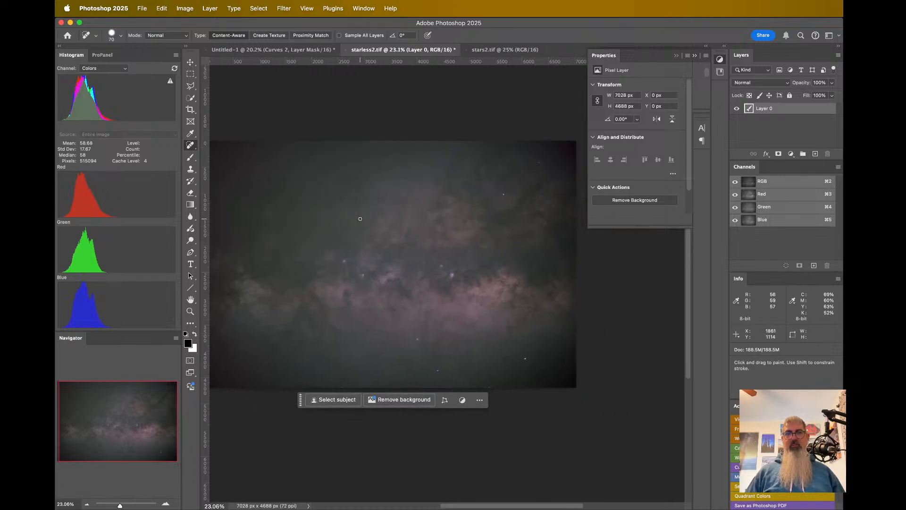
scroll(360, 218, "up", 2)
scroll(360, 219, "left", 2)
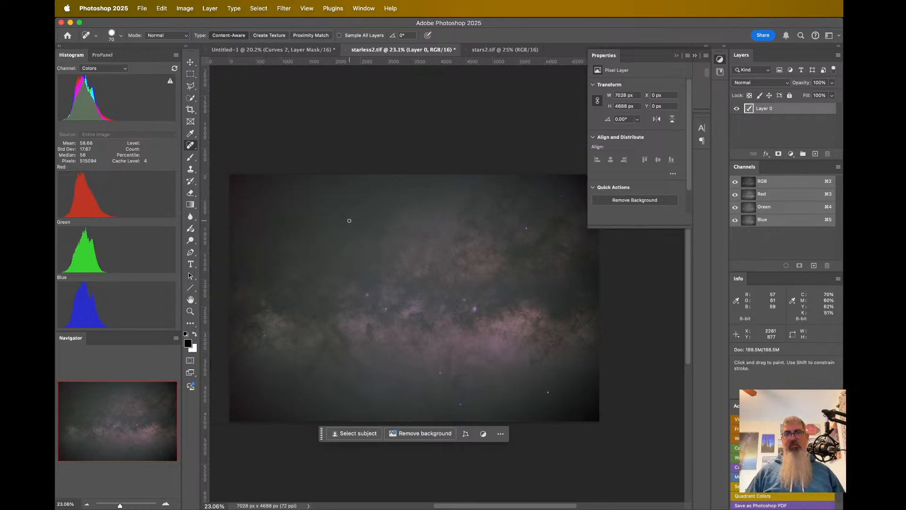
scroll(303, 235, "down", 1)
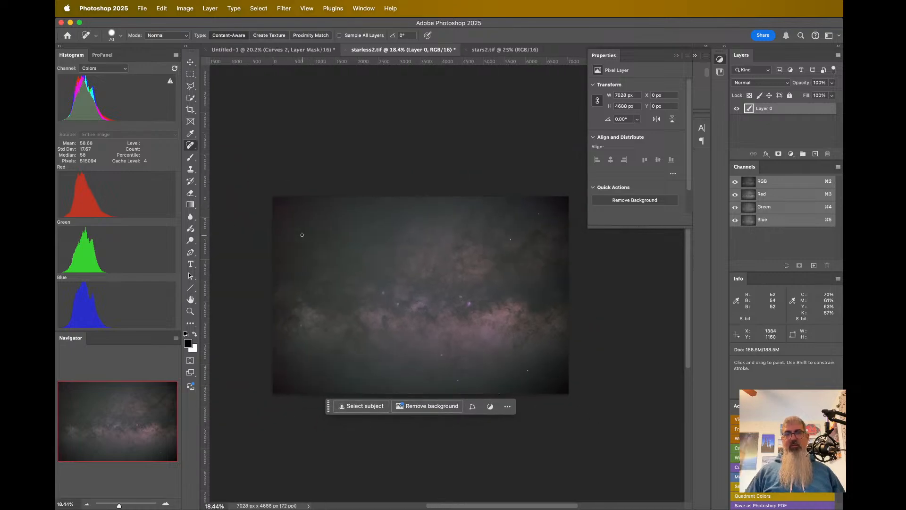
scroll(557, 237, "up", 1)
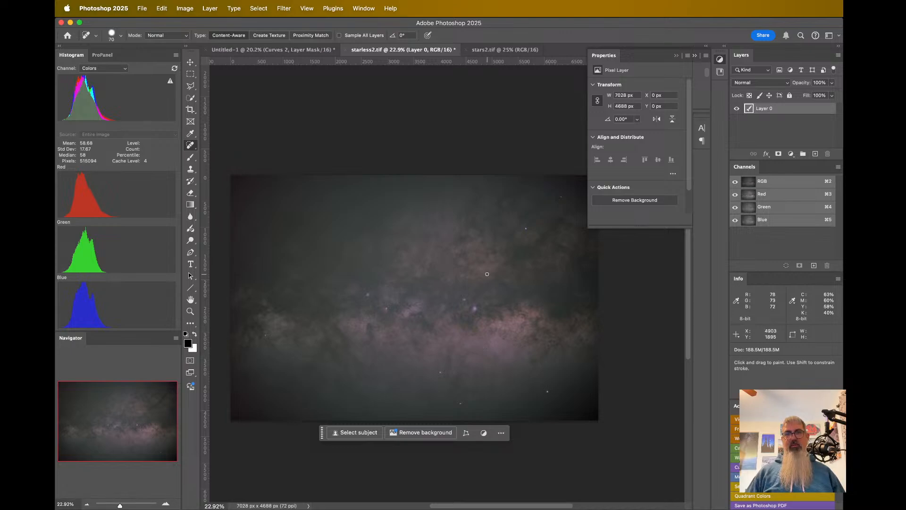
scroll(487, 274, "up", 5)
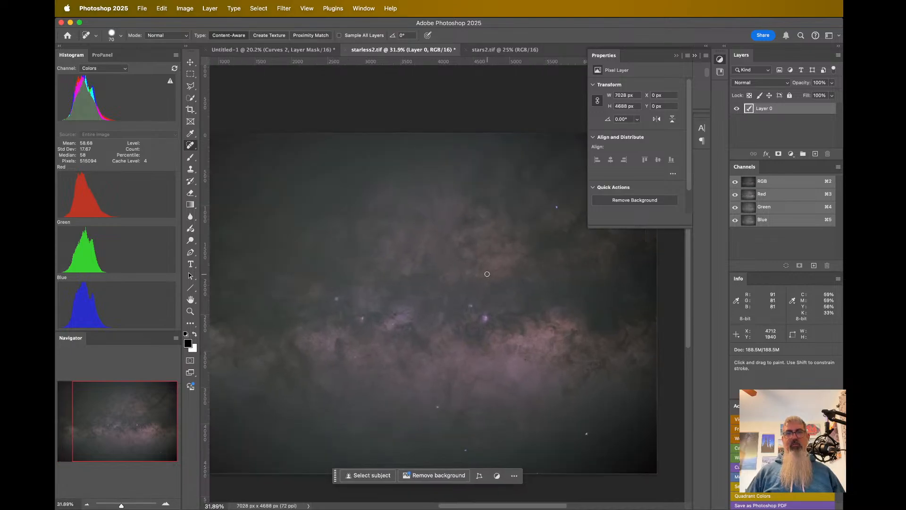
scroll(487, 274, "down", 5)
scroll(487, 274, "right", 10)
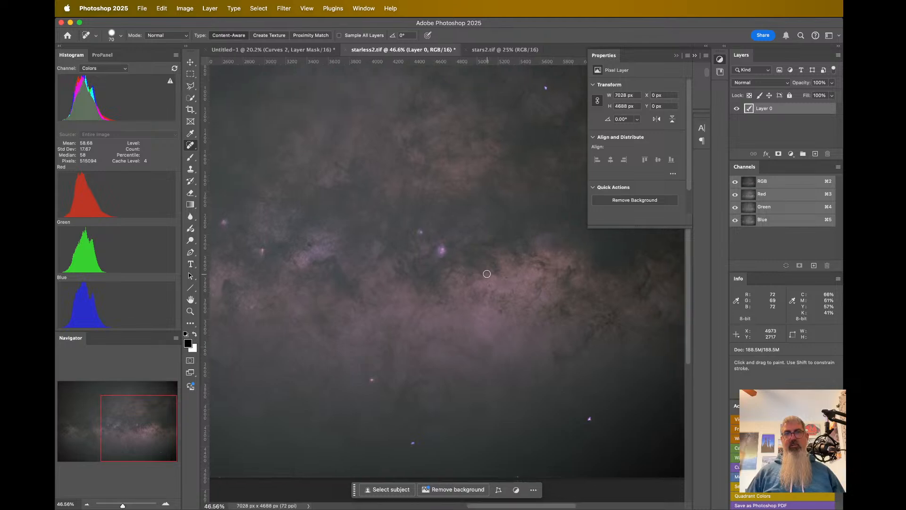
scroll(487, 274, "up", 4)
scroll(487, 274, "down", 5)
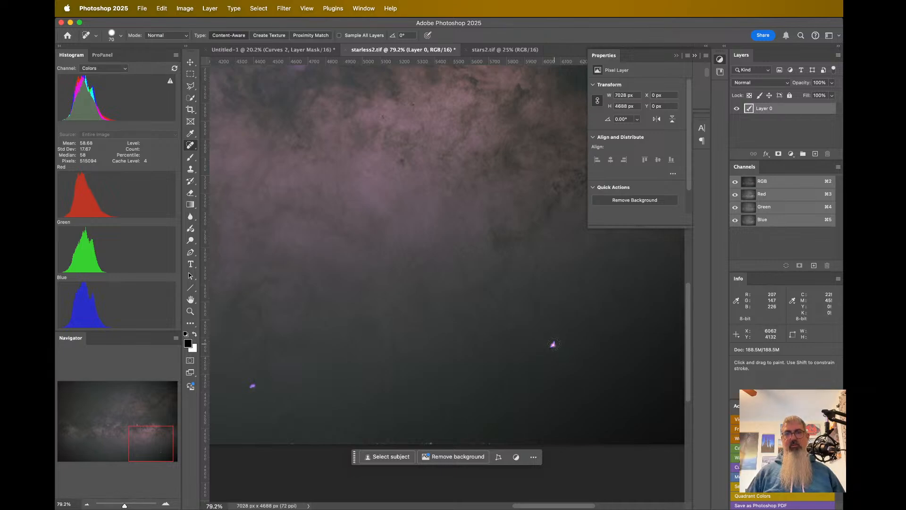
scroll(553, 345, "up", 5)
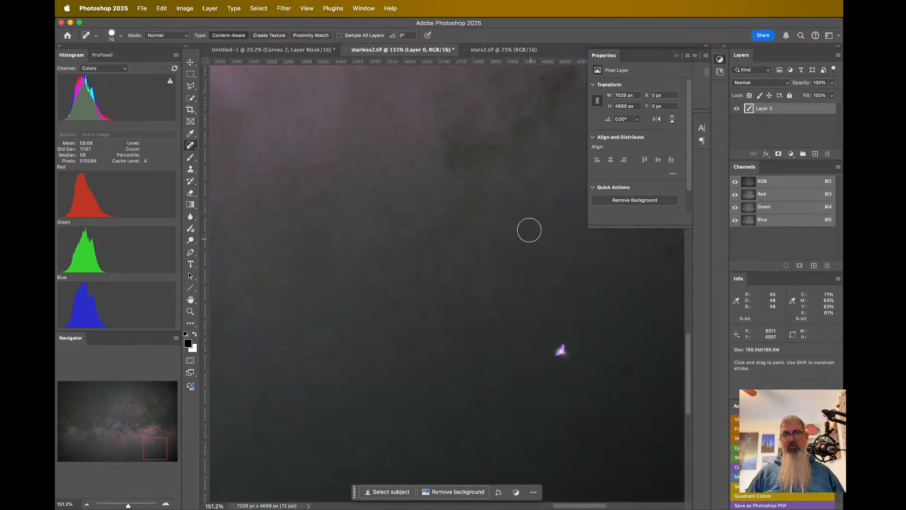
- Examine the stars2.tif image up close, focusing on the lower-right area of the frame
left_click(499, 54)
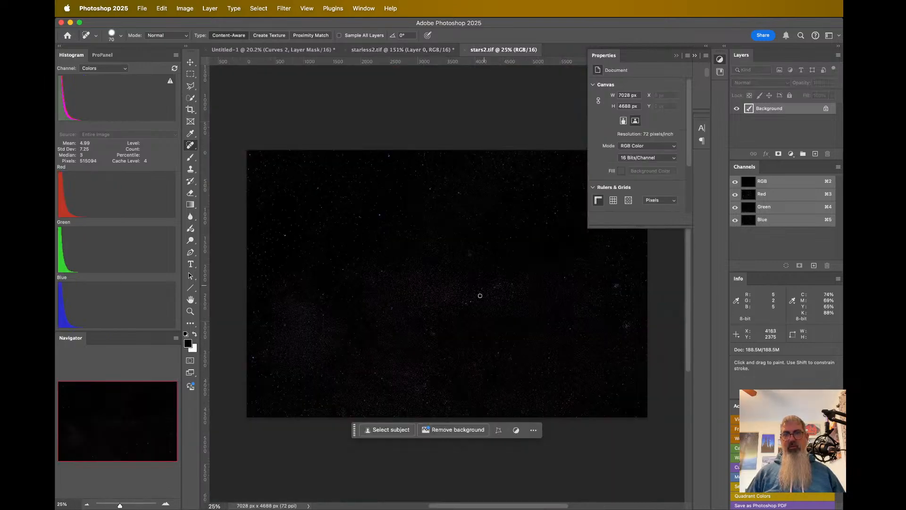
scroll(571, 351, "up", 4)
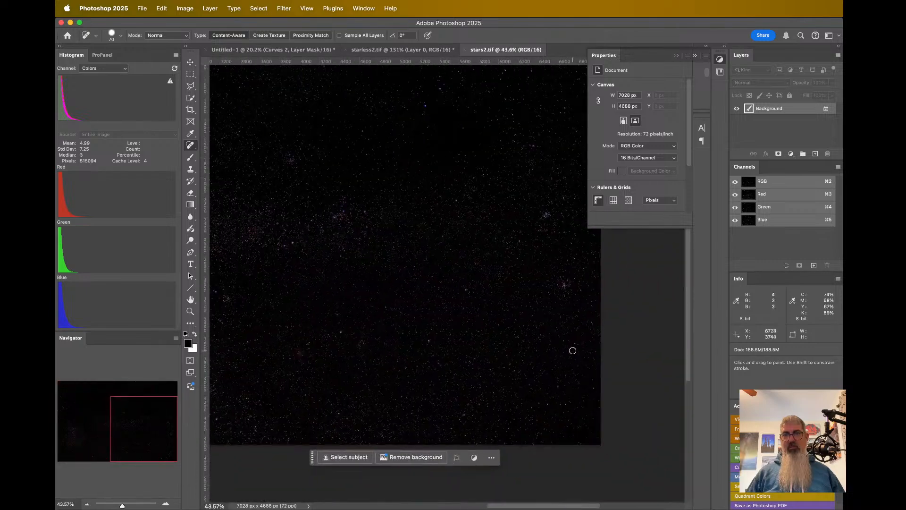
scroll(575, 350, "up", 4)
scroll(575, 350, "down", 8)
scroll(575, 350, "up", 6)
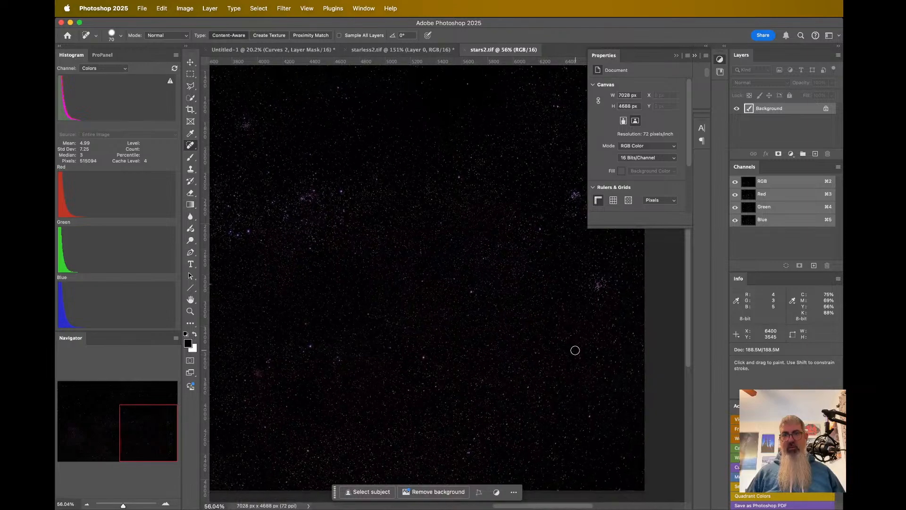
scroll(482, 382, "down", 3)
scroll(483, 383, "down", 1)
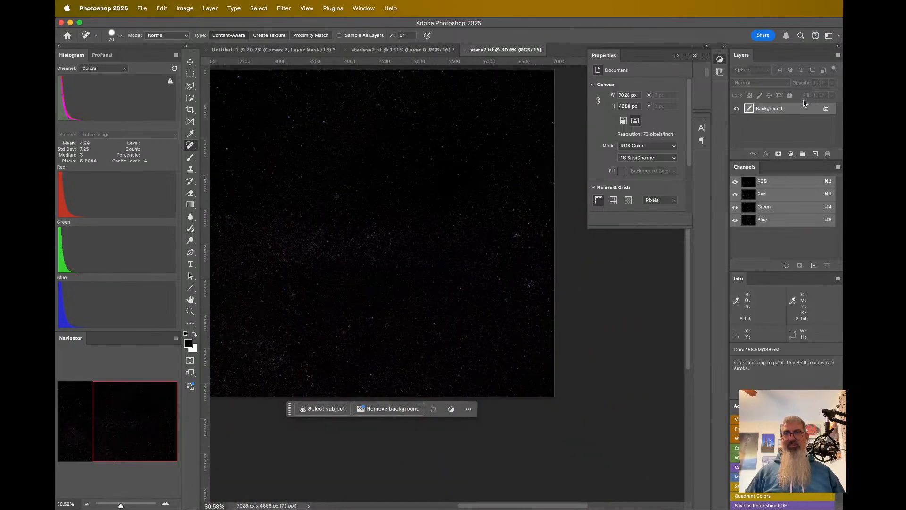
- Unlock the stars2.tif layer, copy it above the starless layer in starless2.tif, and set its blend mode to Screen
left_click(824, 109)
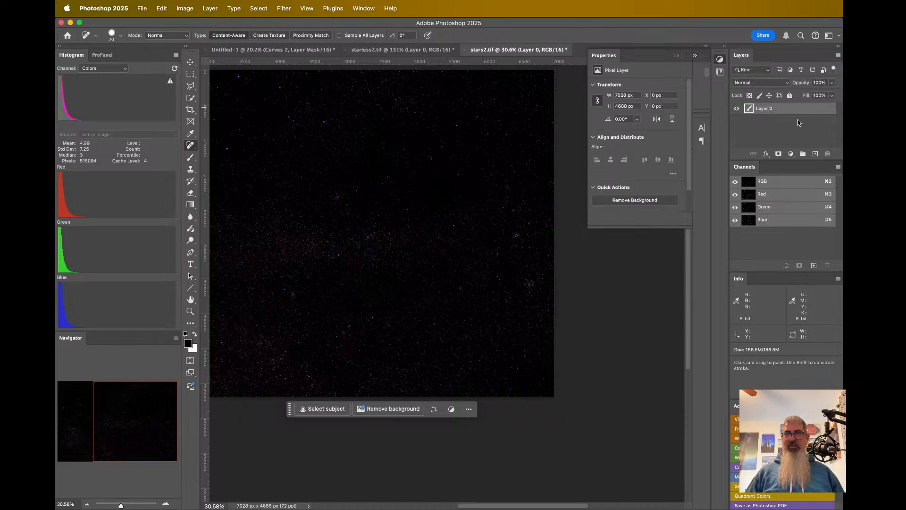
left_click(377, 48)
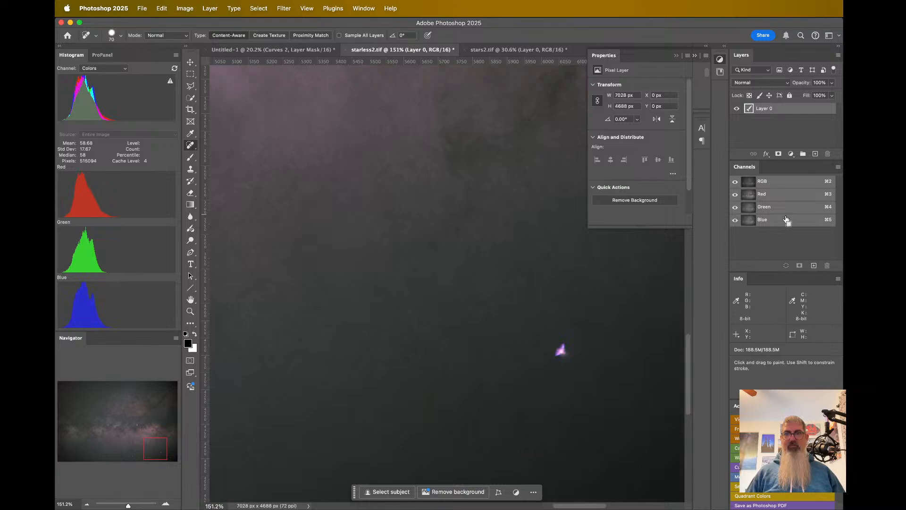
key("super+v")
left_click(784, 84)
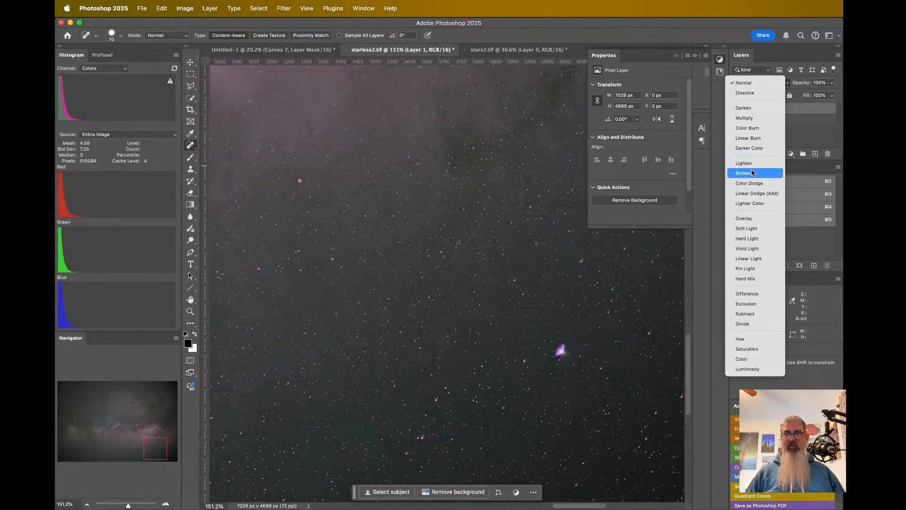
left_click(752, 174)
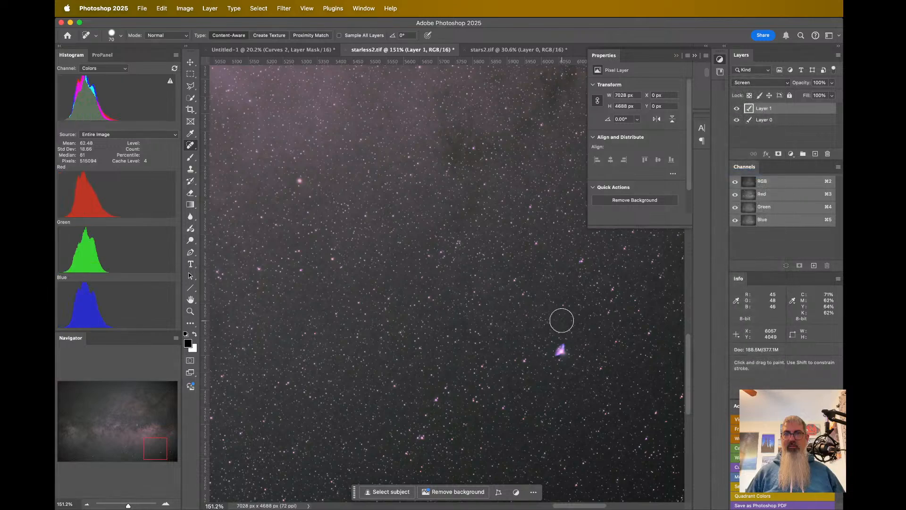
- Compare the stars and starless layers by toggling the visibility of each around the bright purple remnant
left_click(737, 108)
left_click(737, 109)
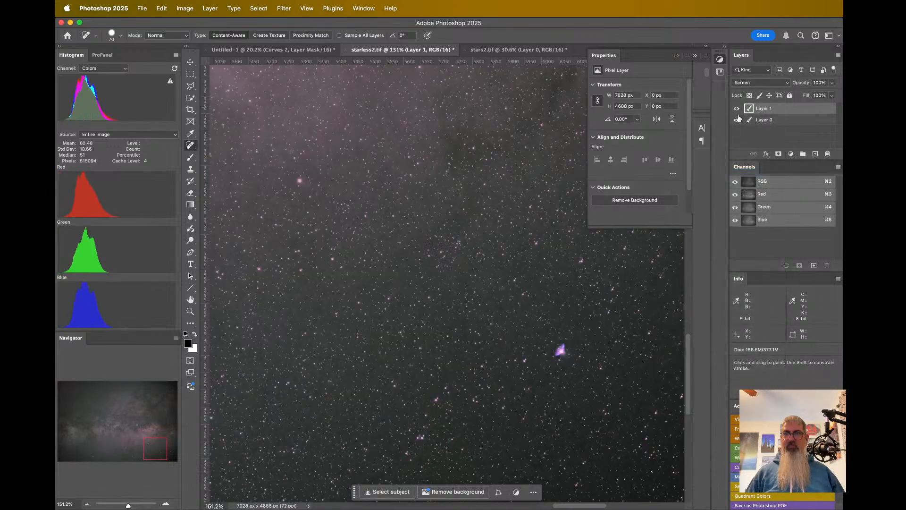
left_click(737, 122)
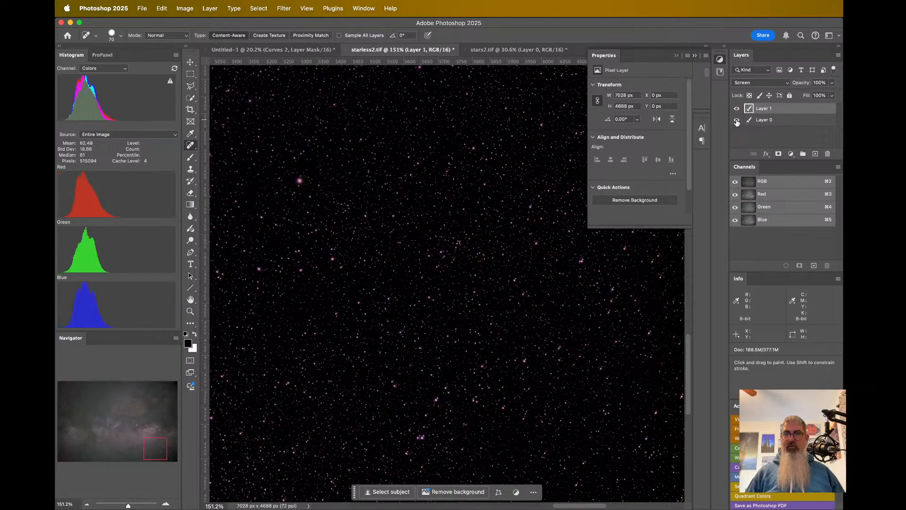
left_click(737, 121)
left_click(737, 122)
left_click(737, 122)
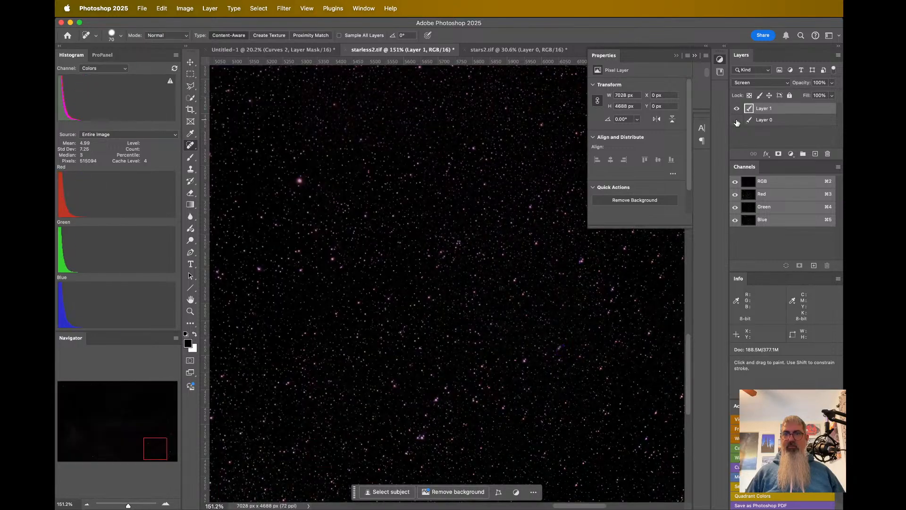
left_click(737, 122)
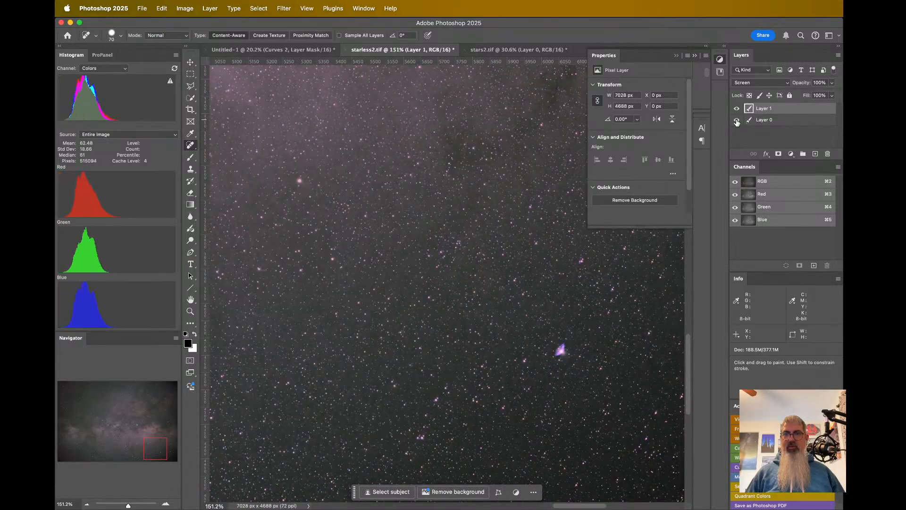
left_click(737, 122)
left_click(737, 121)
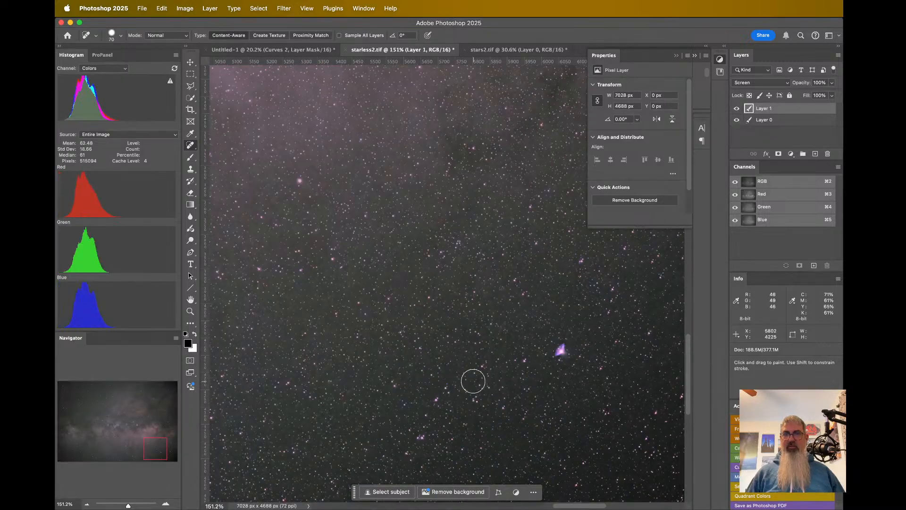
scroll(473, 381, "up", 3)
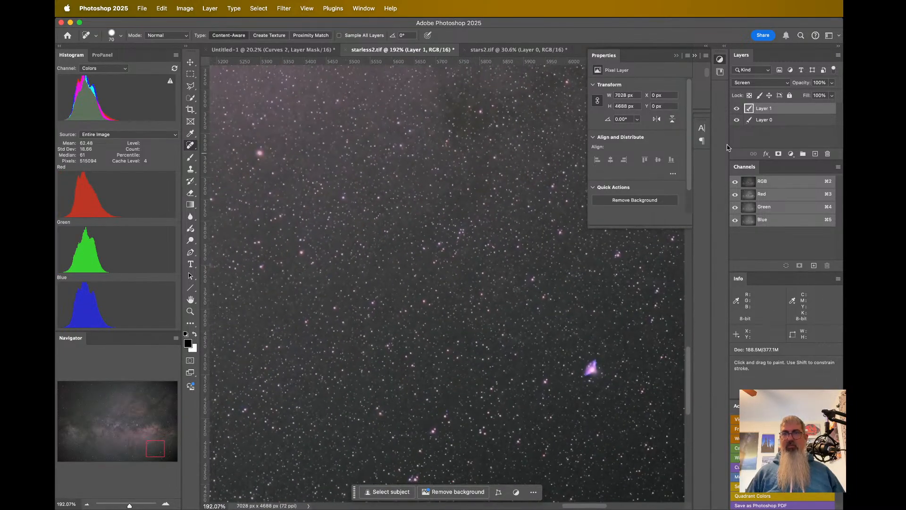
- Hide the stars layer, make the starless Layer 0 active, and choose the Spot Healing Brush Tool
left_click(737, 109)
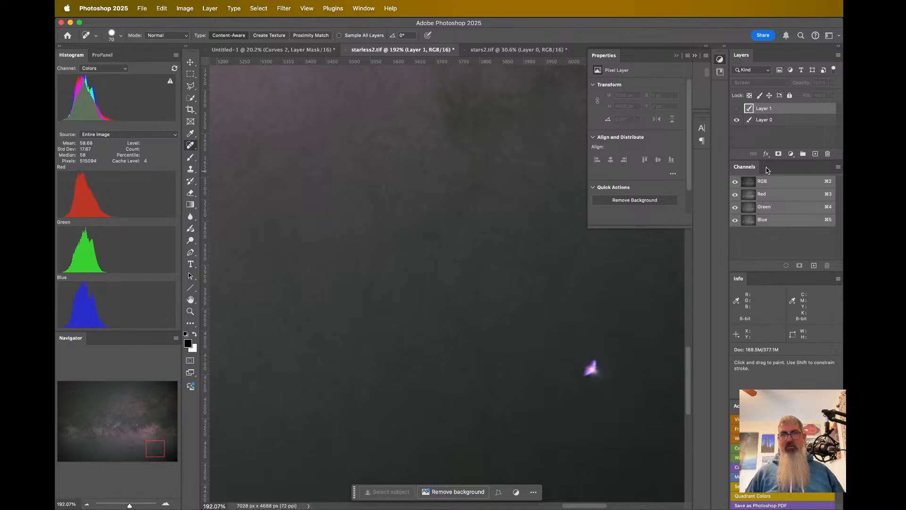
left_click(794, 120)
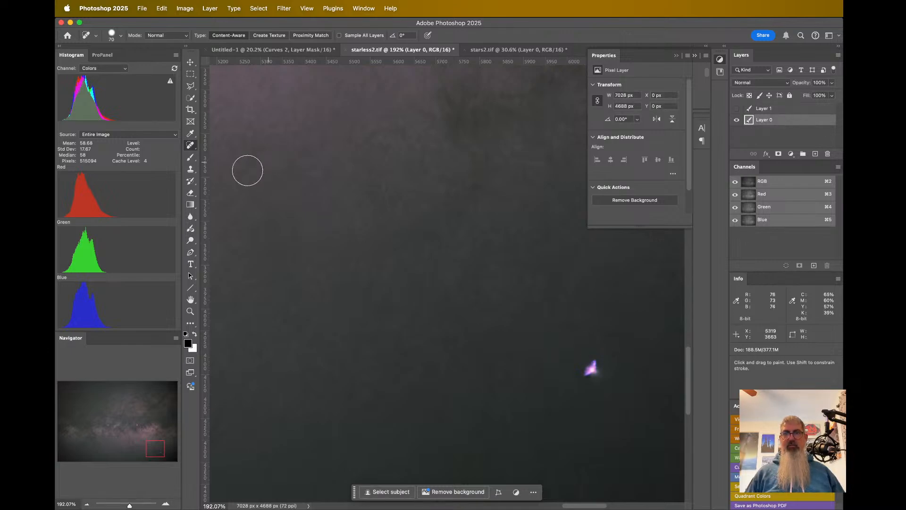
scroll(277, 167, "down", 5)
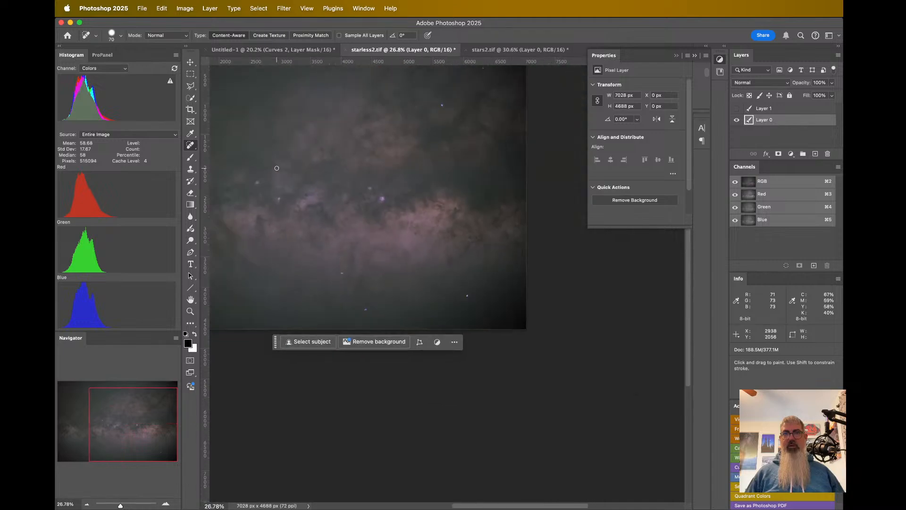
scroll(276, 168, "up", 3)
scroll(277, 168, "up", 1)
right_click(281, 167)
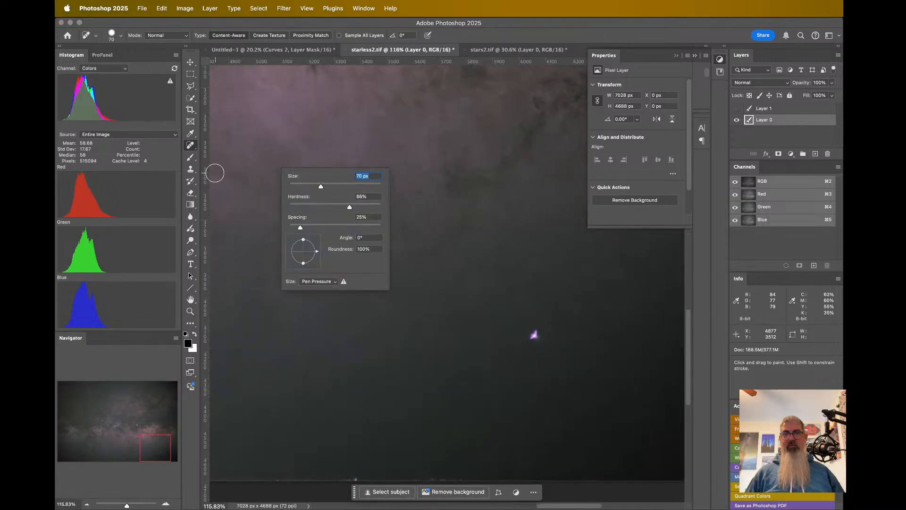
left_click(190, 147)
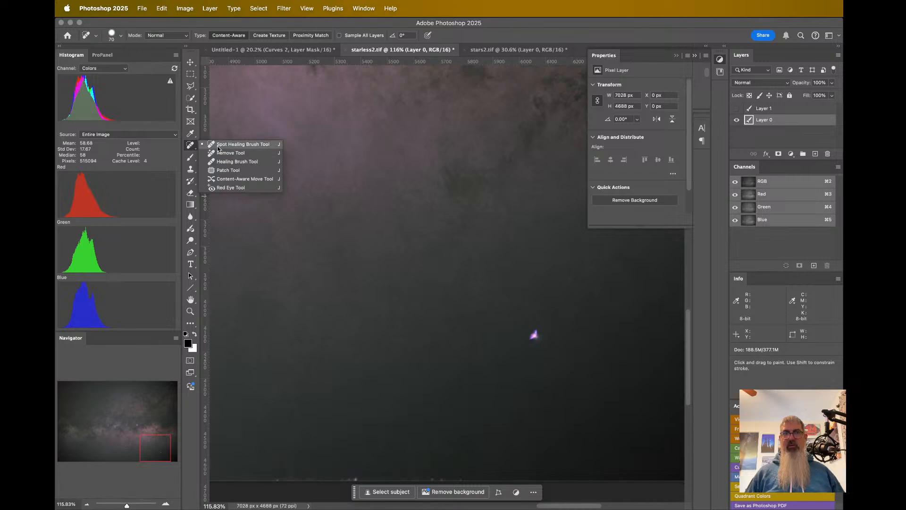
left_click(219, 144)
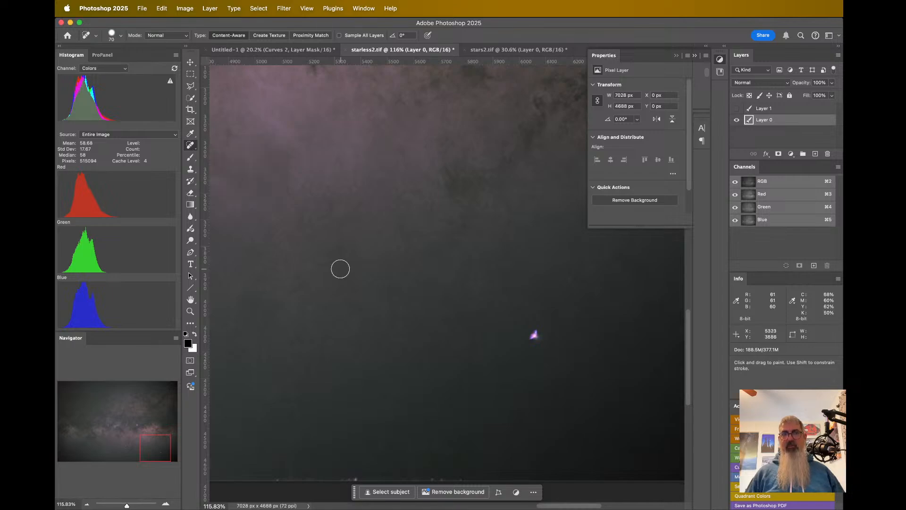
- Try to remove the bright purple star remnant with the 70 px Spot Healing Brush, and undo the result
scroll(341, 268, "up", 5)
left_click(627, 364)
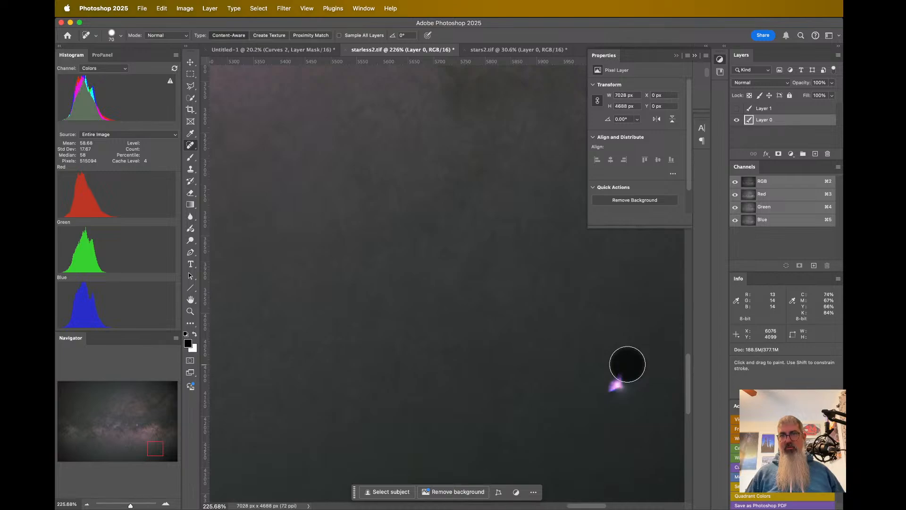
left_click(630, 370)
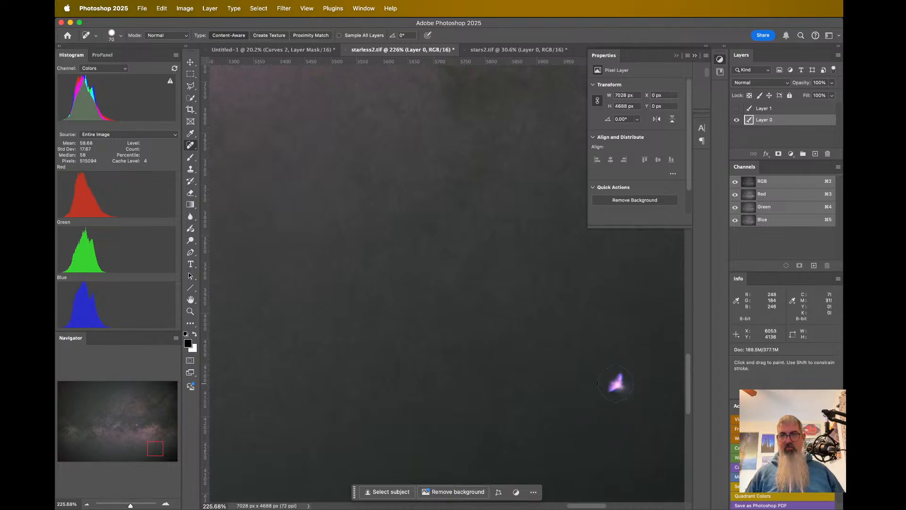
left_click(616, 384)
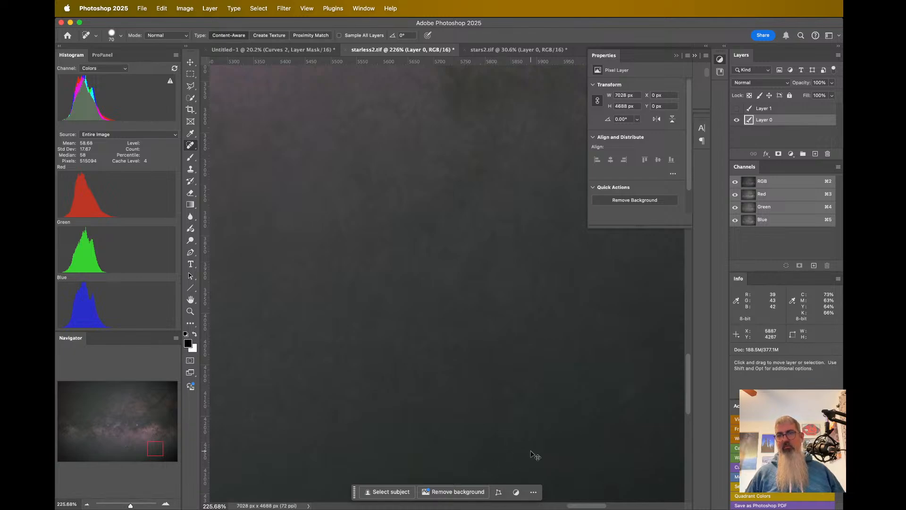
key("super+z")
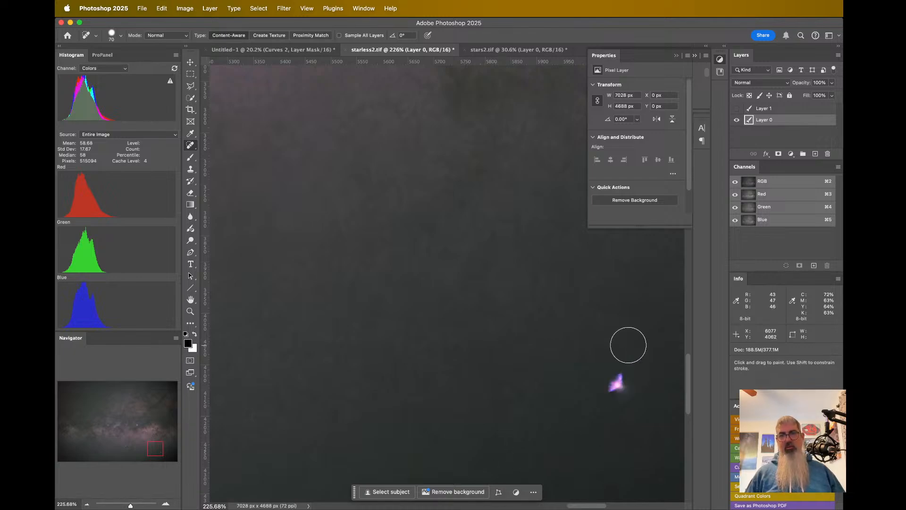
- Try to heal the purple remnant's upper tip with the Spot Healing Brush reduced to 30 px, and undo the strokes
scroll(592, 387, "up", 6)
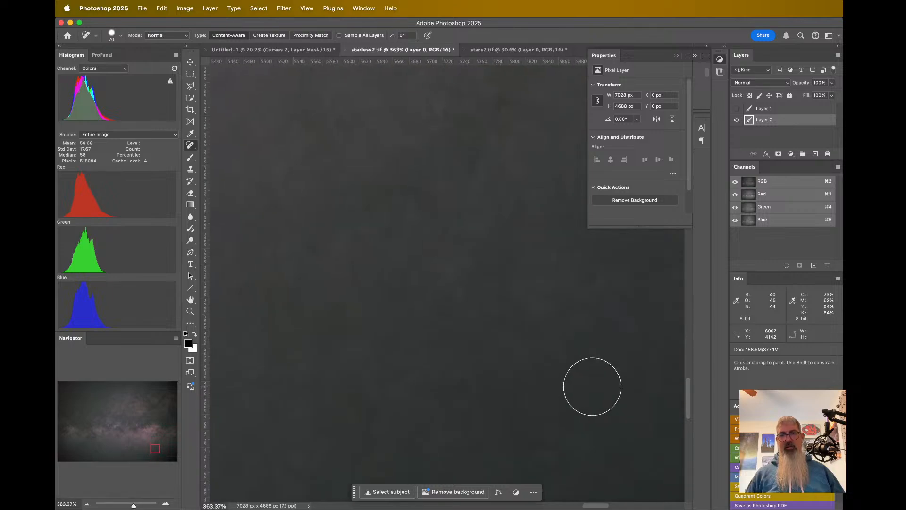
scroll(593, 387, "up", 1)
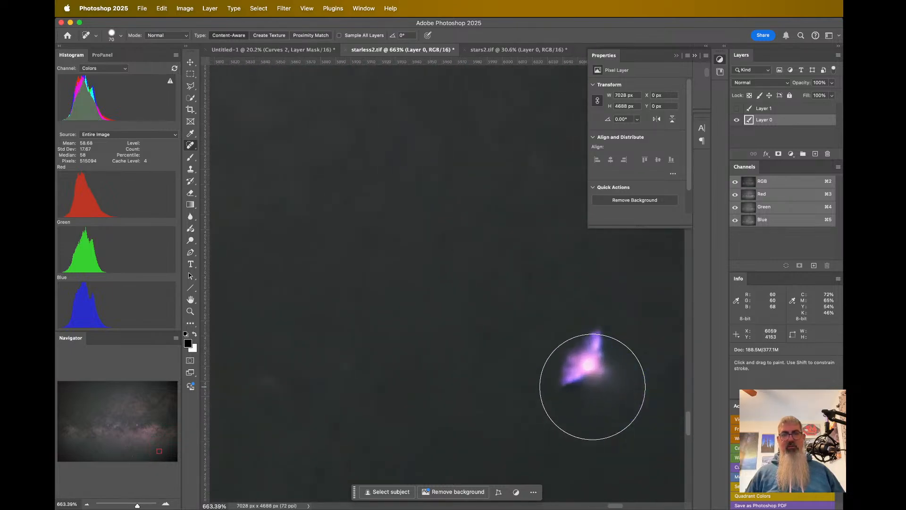
key("bracketleft")
key("bracketleft")
key("bracketleft")
key("bracketleft")
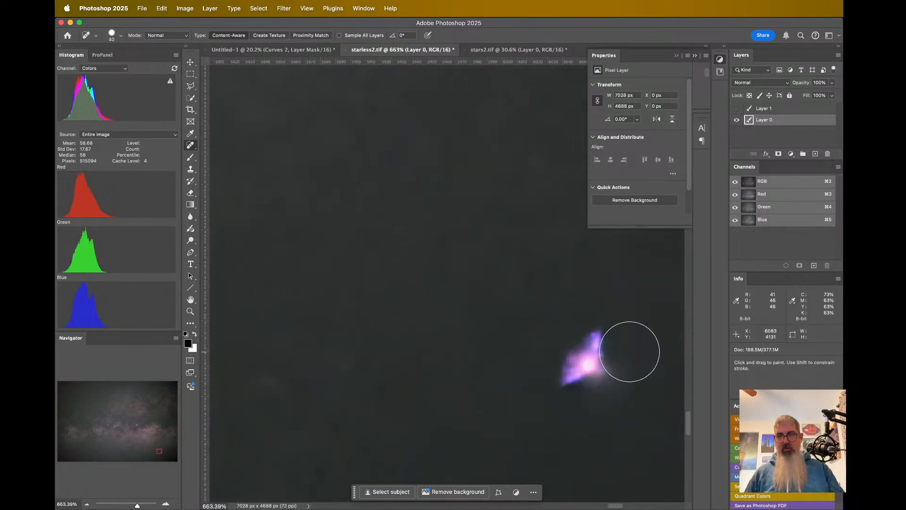
left_click(597, 332)
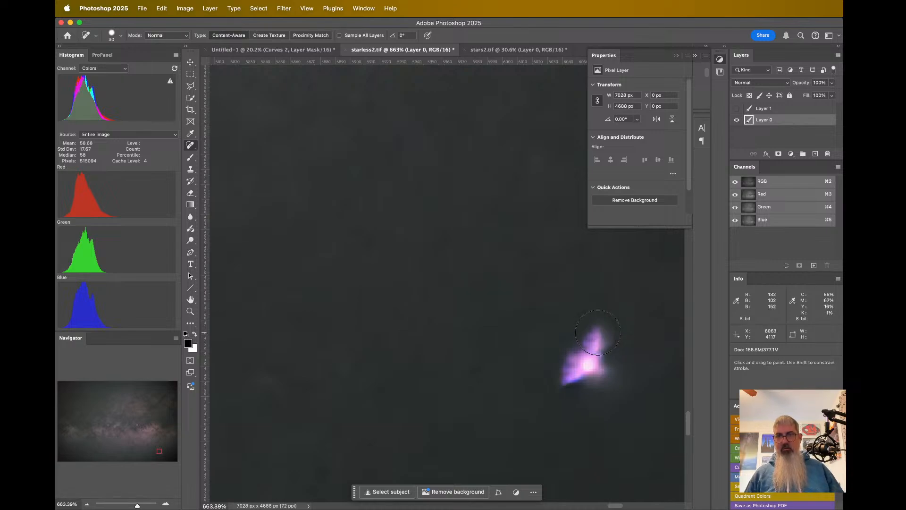
mouse_move(584, 322)
left_mouse_down()
mouse_move(607, 328)
mouse_move(633, 353)
left_mouse_up()
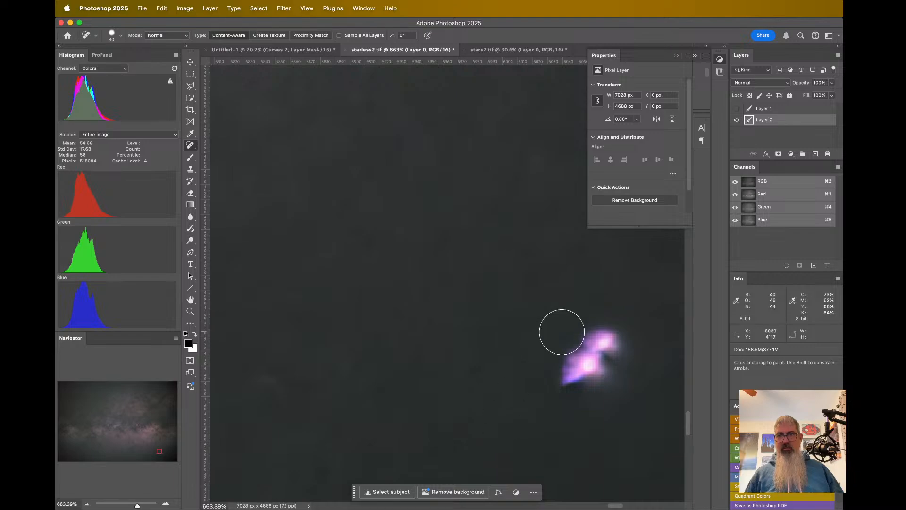
key("super+z")
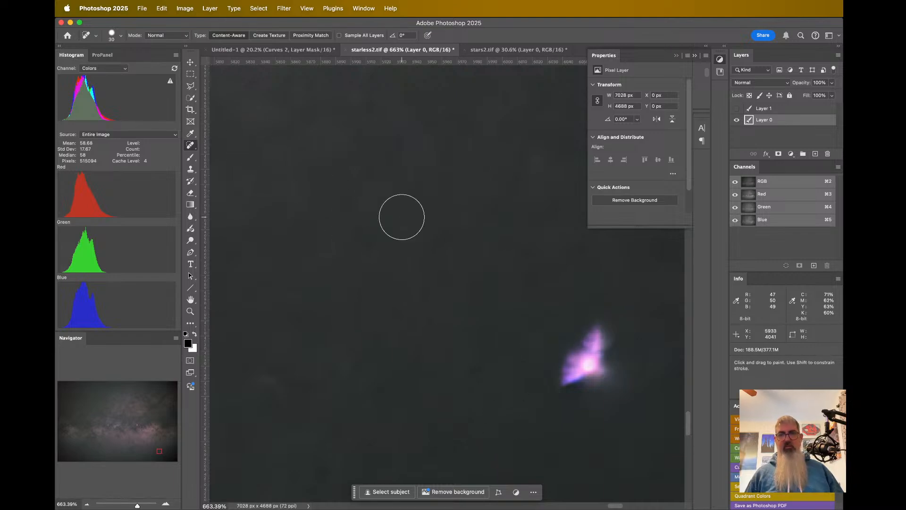
key("super+z")
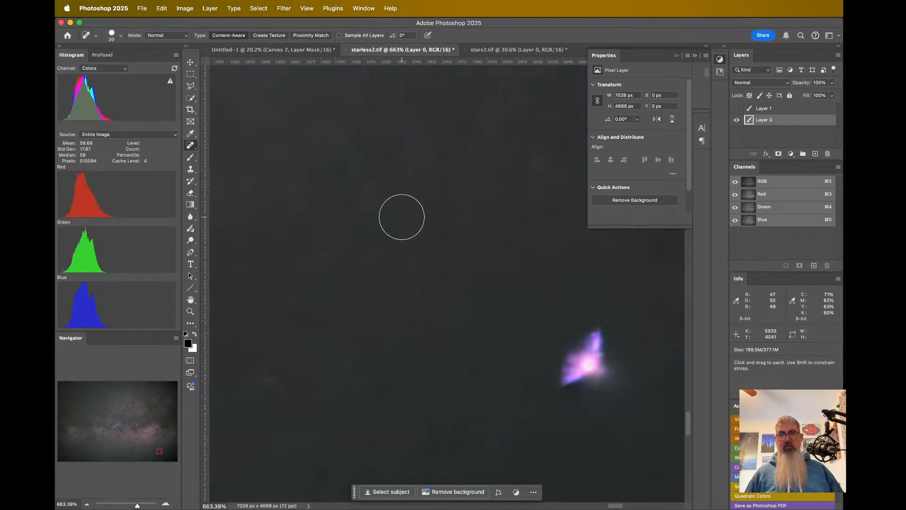
- Switch to the Clone Stamp tool and sample the dark background just above the purple remnant
left_click(191, 146)
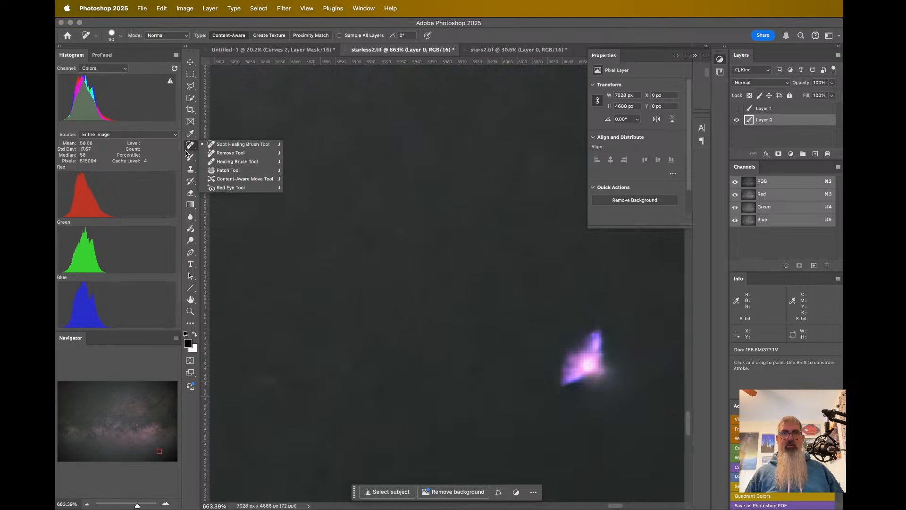
left_click(188, 172)
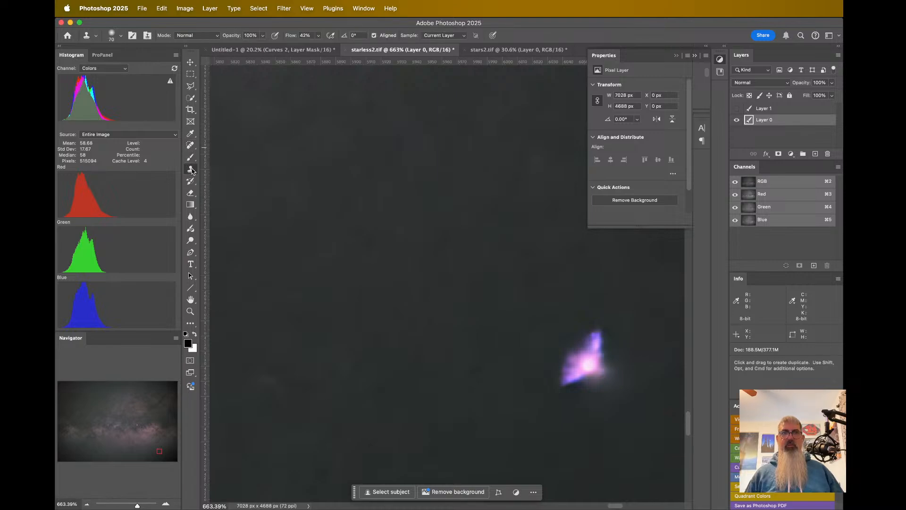
scroll(344, 240, "down", 4)
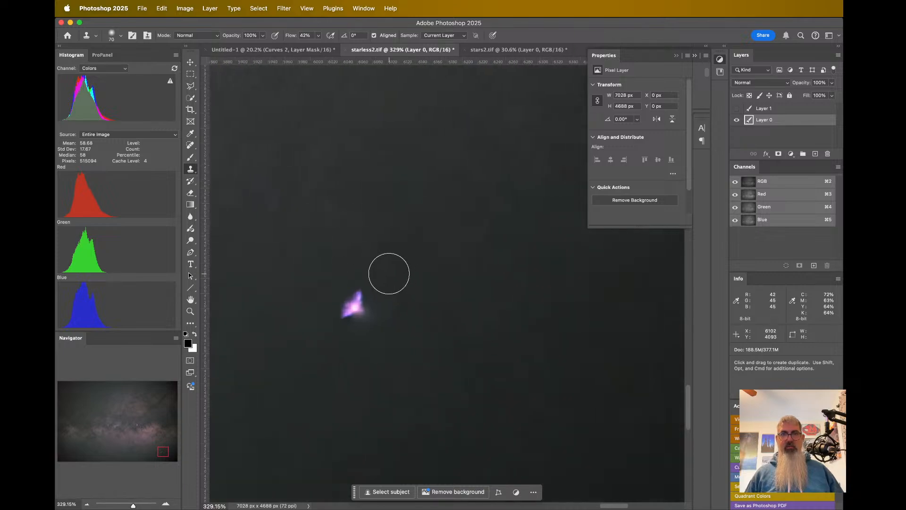
left_click(378, 258, "alt")
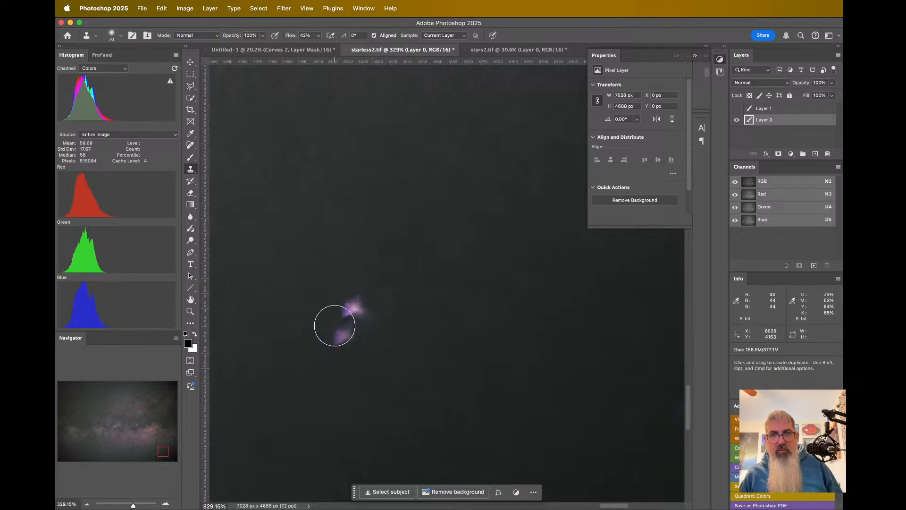
- Try to clone background over the remnant's pointed ends with the 70 px Clone Stamp, and undo the strokes
left_click_drag(367, 285, 367, 294)
key("super+z")
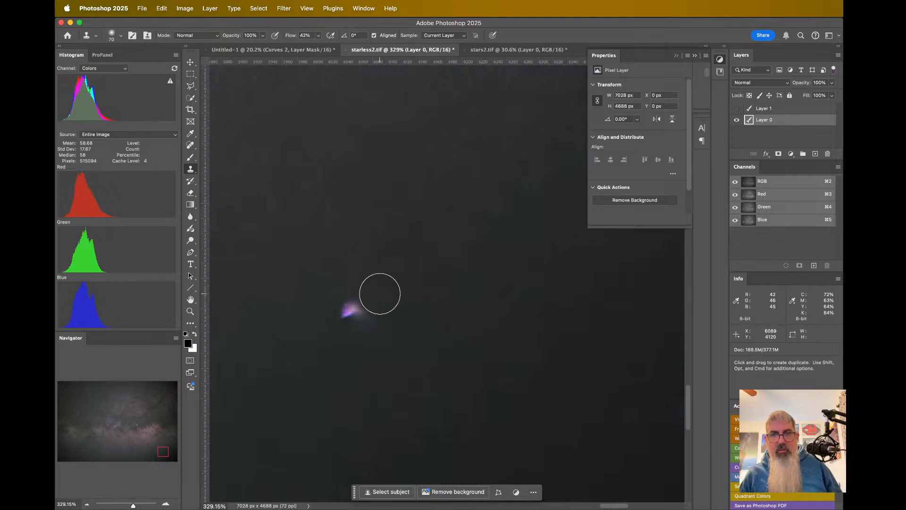
left_click(379, 311)
left_click(335, 320)
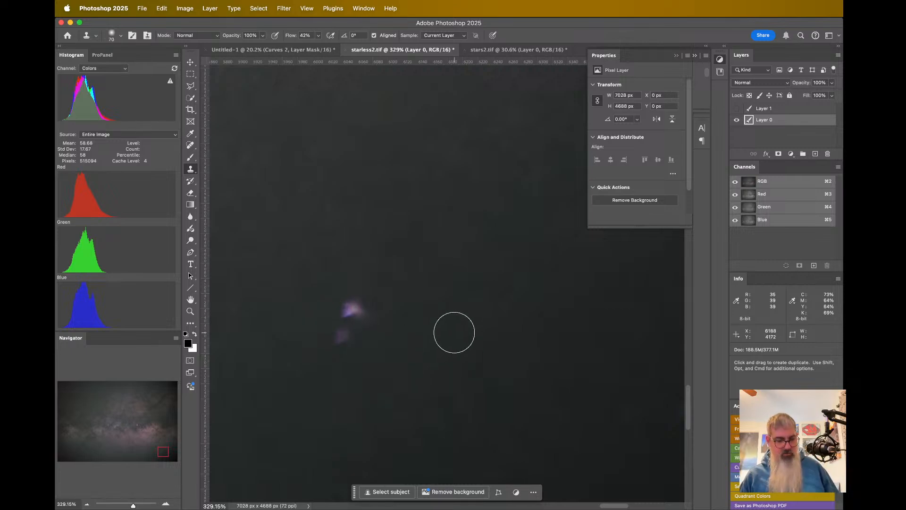
key("super+z")
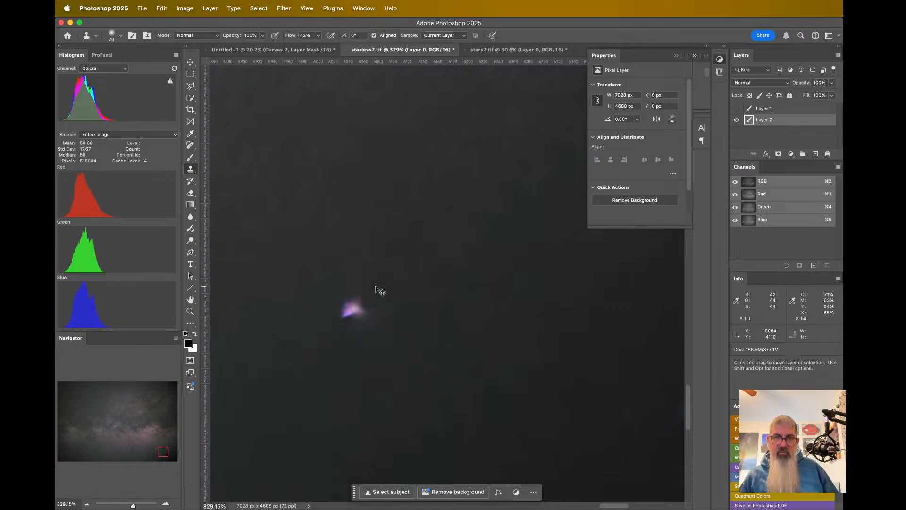
key("super+z")
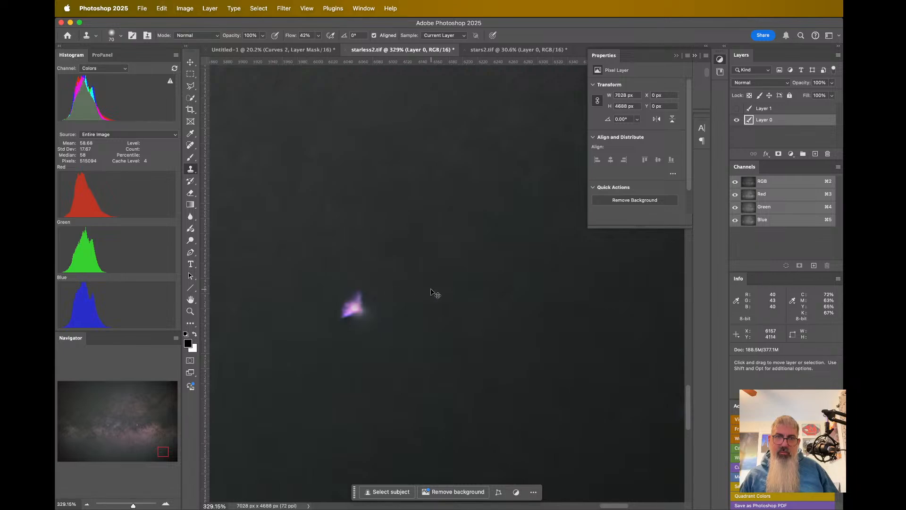
- Set the Clone Stamp brush size to 20 px and its opacity to 53%
key("bracketleft")
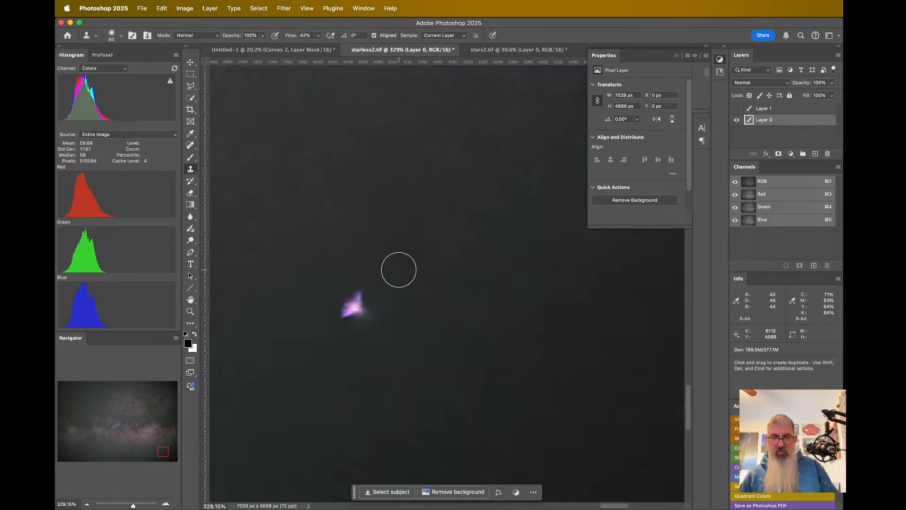
key("bracketleft")
key("bracketleft")
key("bracketleft")
key("bracketleft")
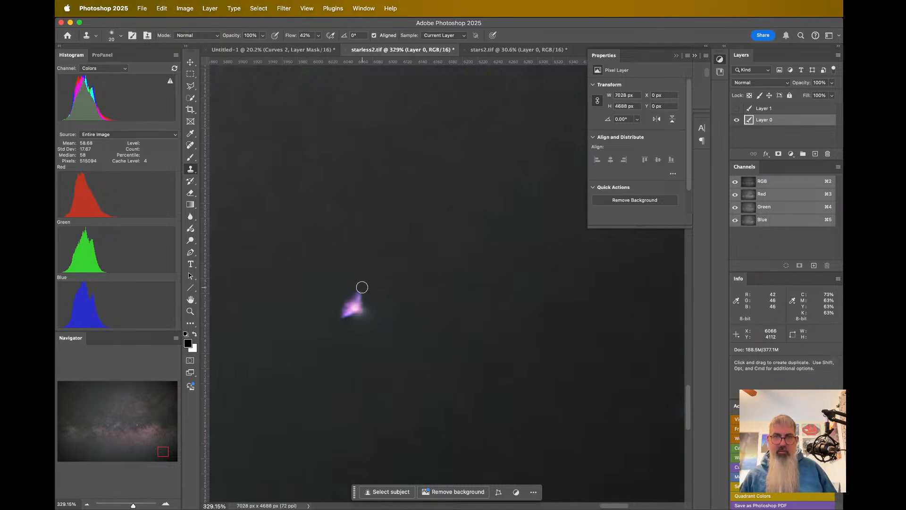
left_click(263, 35)
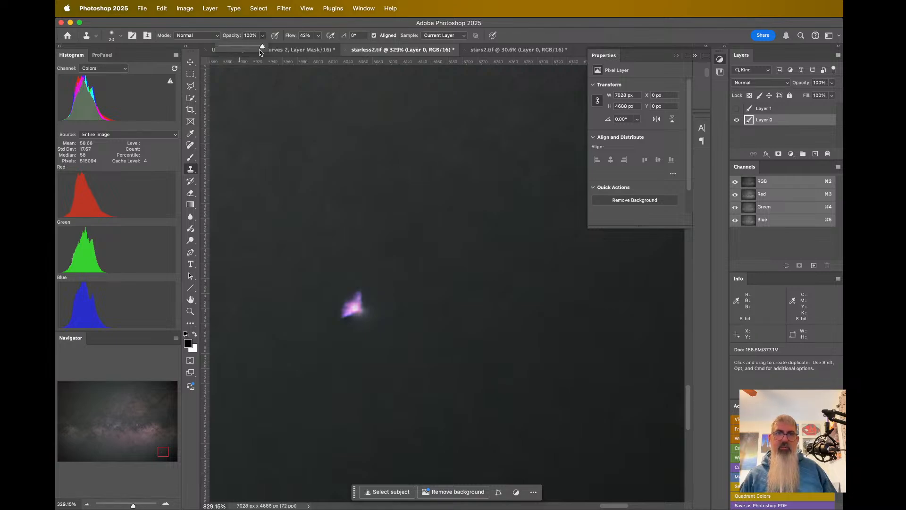
left_click_drag(262, 49, 230, 49)
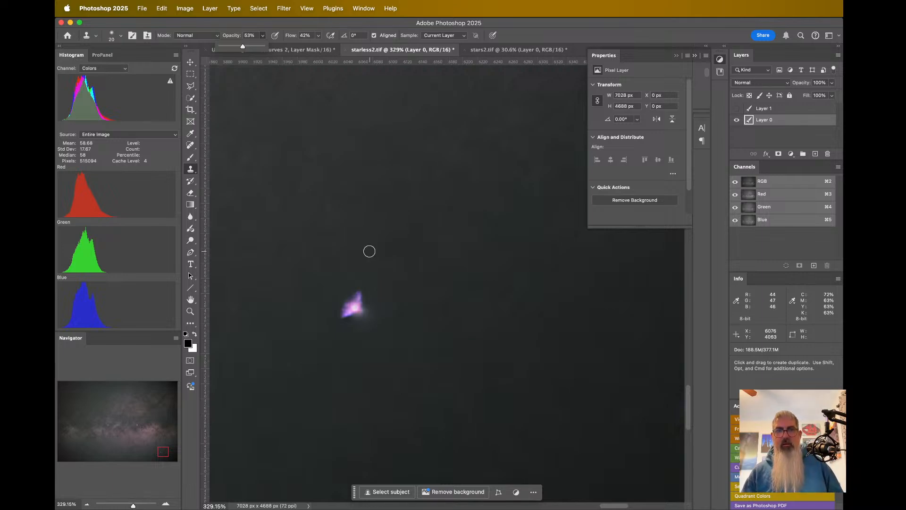
- Clone background over the purple remnant's upper tip, lower-left point and edges to shape it into a small round star
left_click(362, 295)
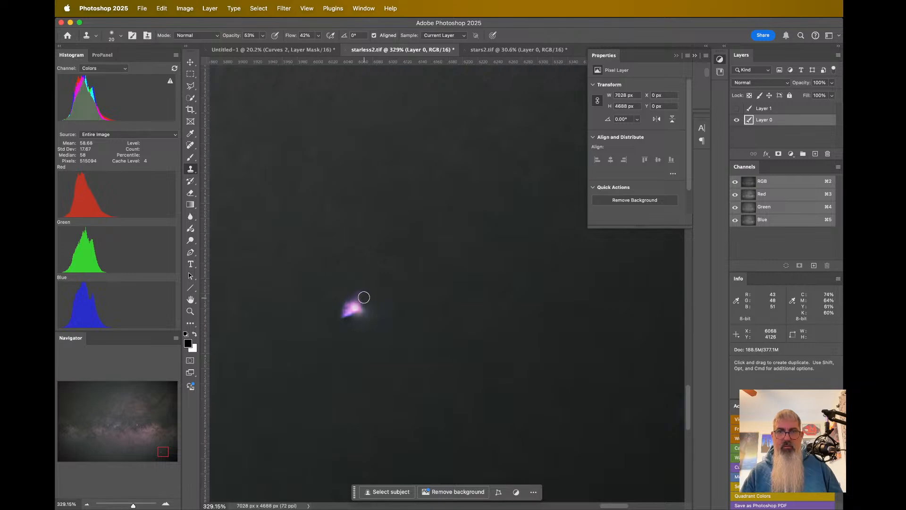
left_click(363, 297)
left_click(358, 291)
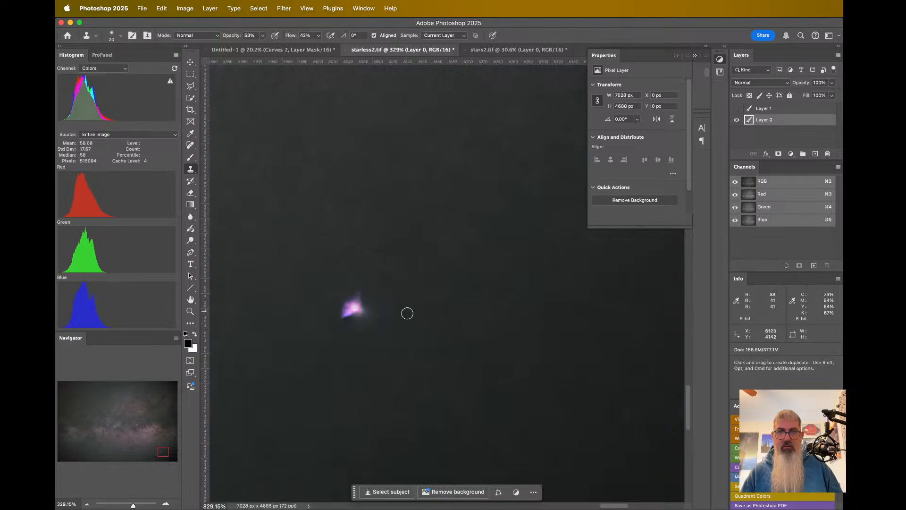
left_click(365, 296)
left_click(345, 317)
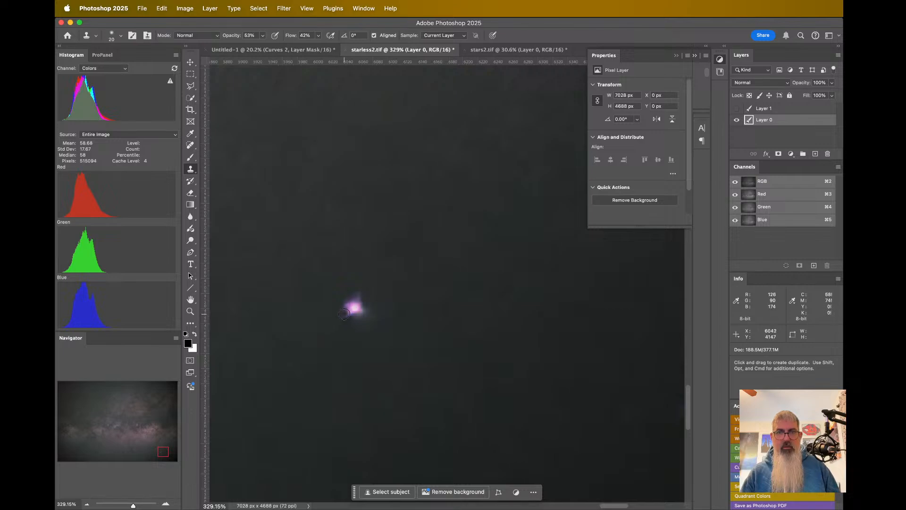
left_click_drag(353, 320, 358, 320)
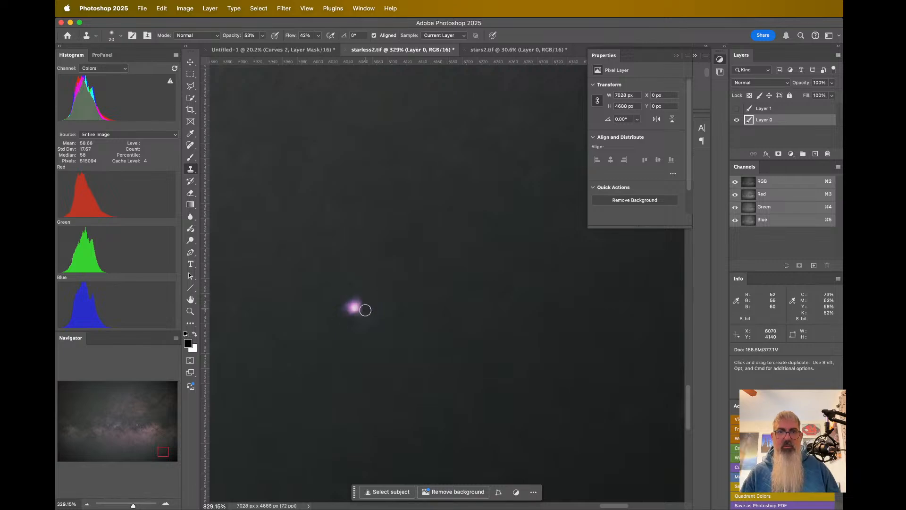
left_click(344, 309)
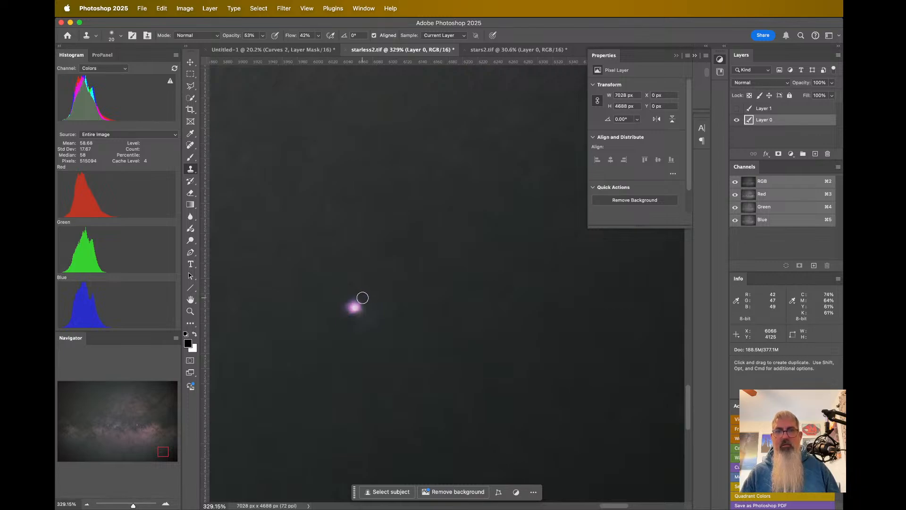
scroll(330, 376, "down", 10)
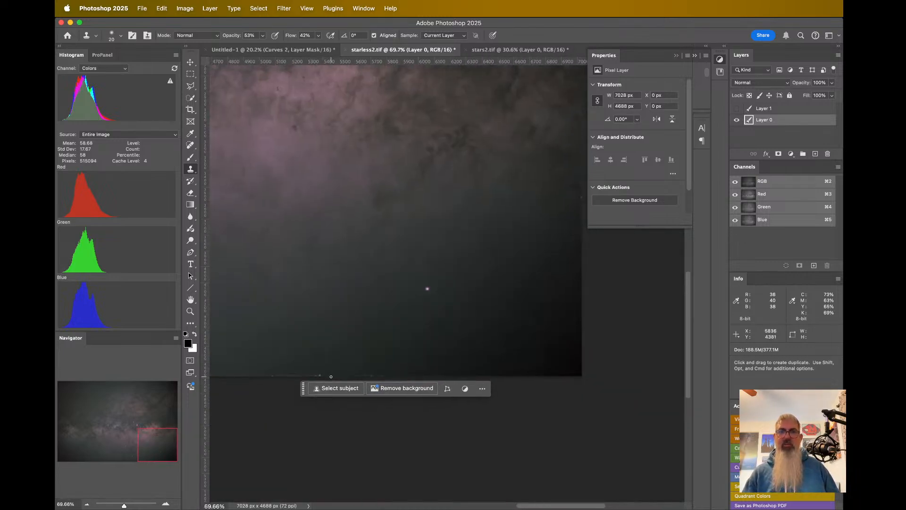
- Inspect the elongated purple remnant near the lower edge of the starless image, comparing it with and without the stars on Layer 1
scroll(331, 376, "up", 5)
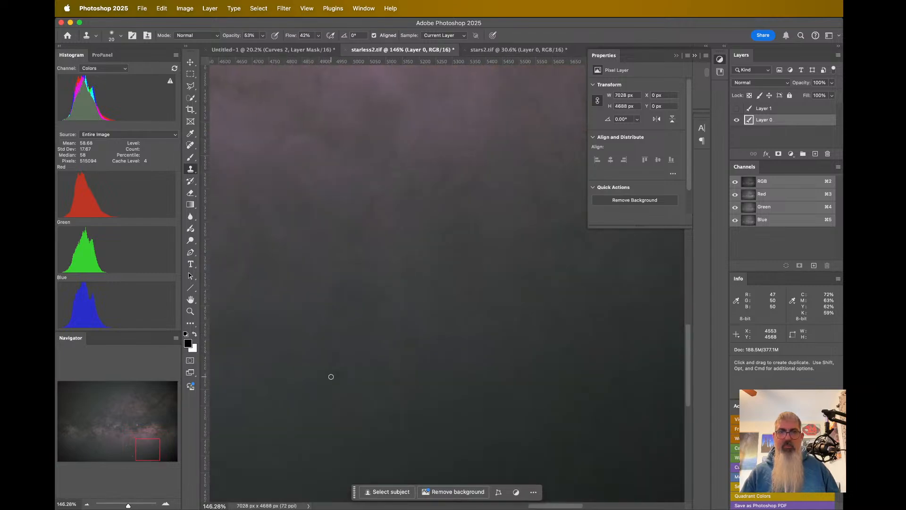
scroll(331, 377, "right", 5)
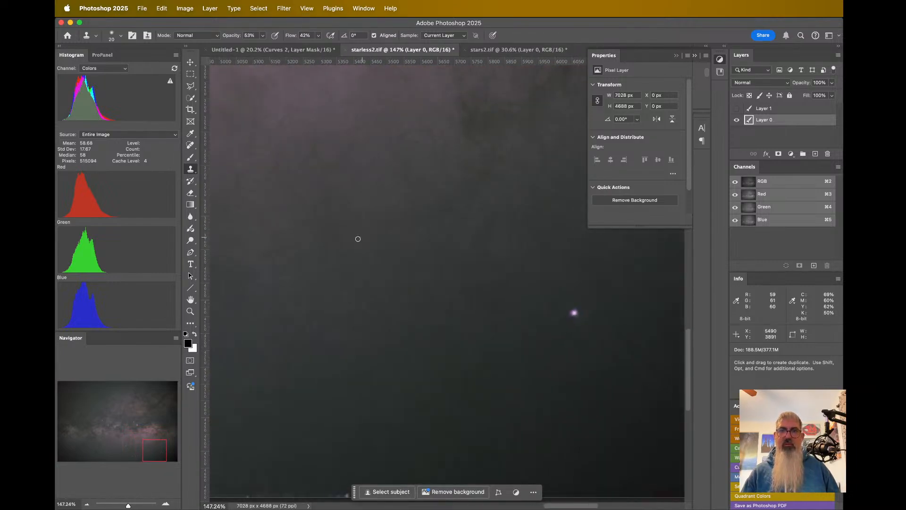
scroll(311, 264, "left", 10)
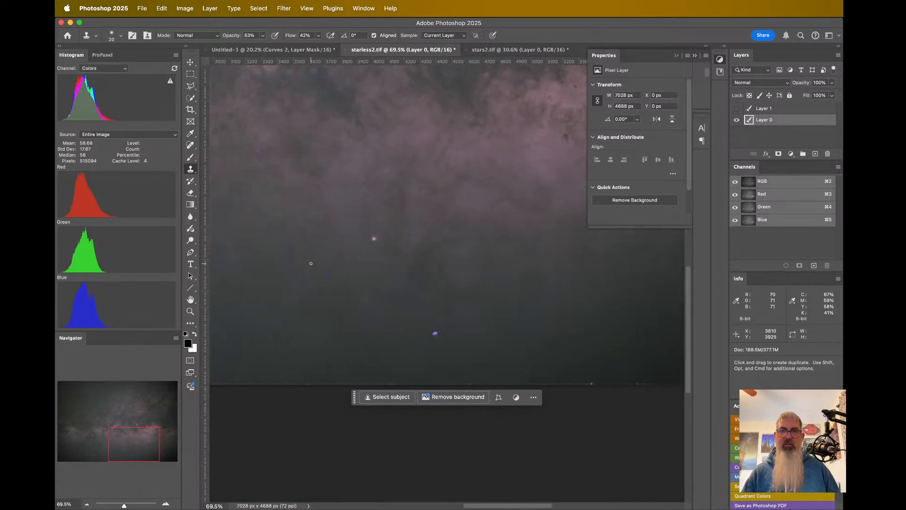
scroll(311, 263, "up", 10)
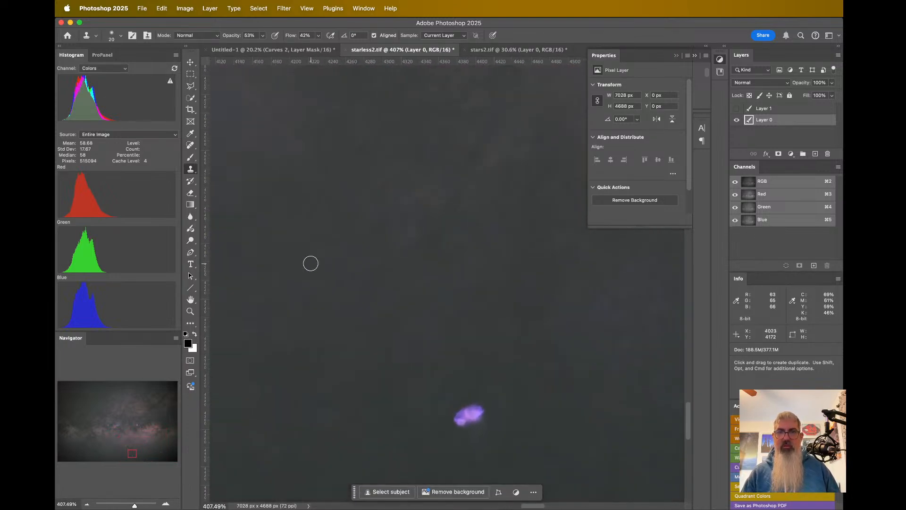
scroll(311, 264, "down", 1)
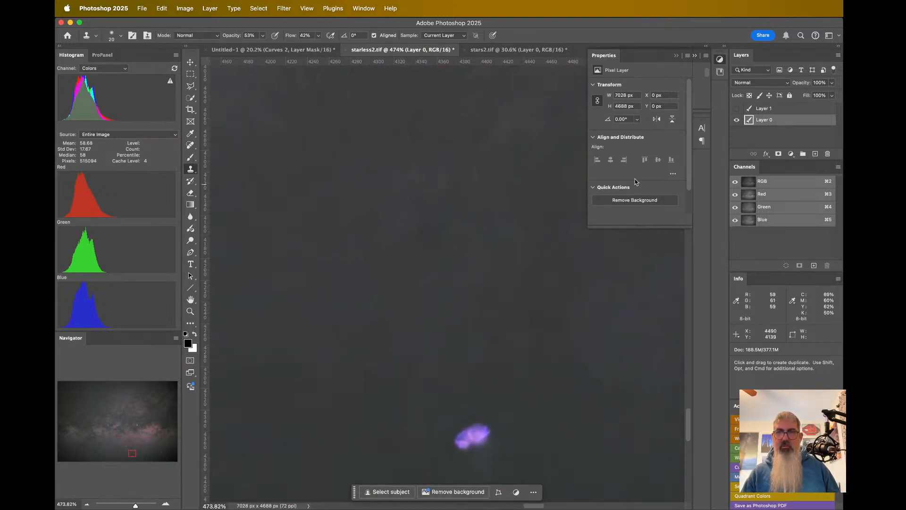
left_click(738, 108)
left_click(740, 109)
left_click(740, 108)
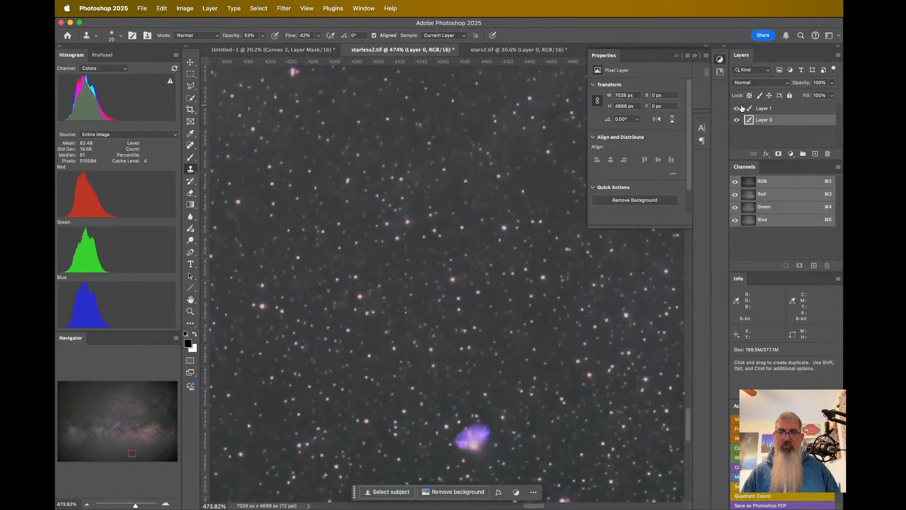
left_click(740, 108)
left_click(740, 108)
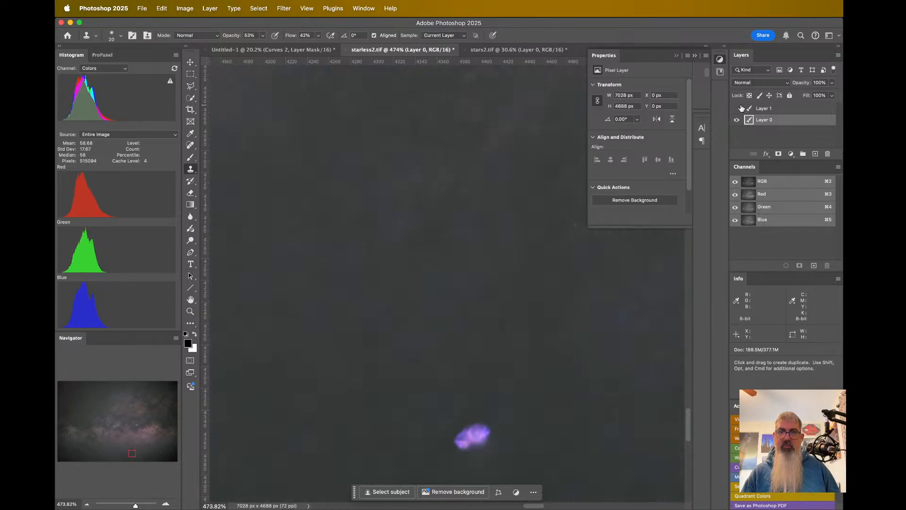
left_click(740, 108)
left_click(740, 108)
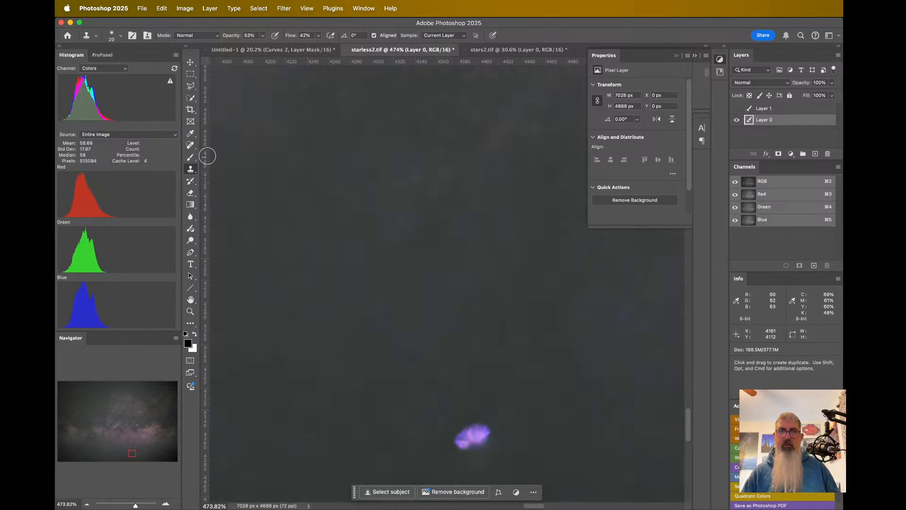
- Remove the elongated purple remnant from Layer 0 using the Spot Healing Brush at 60 px
left_click(192, 146)
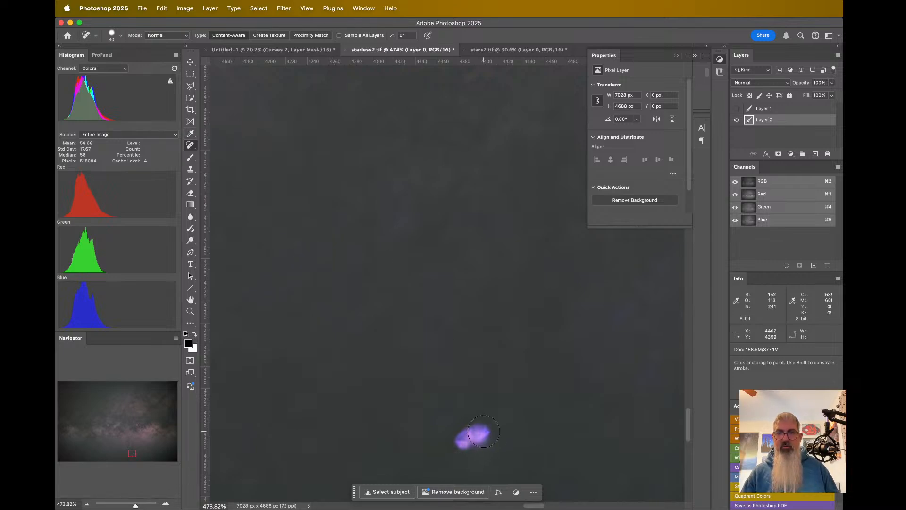
key("bracketright")
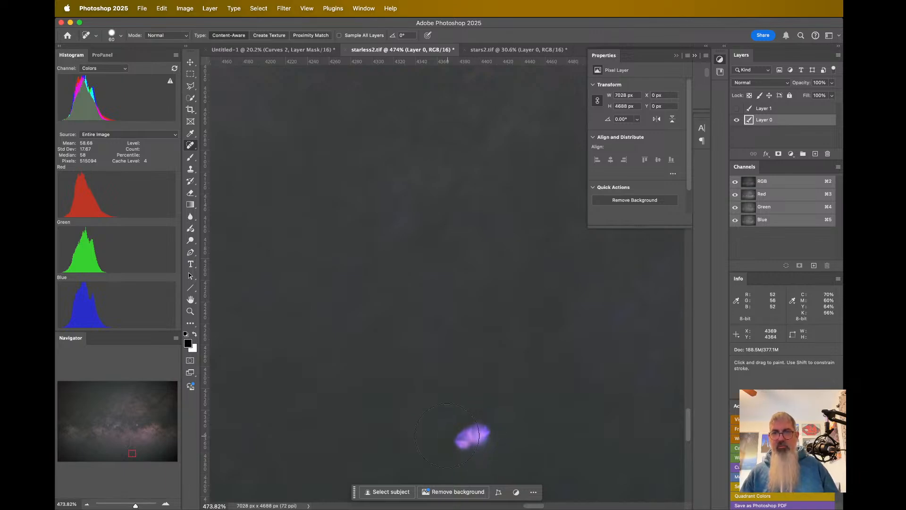
left_click(474, 435)
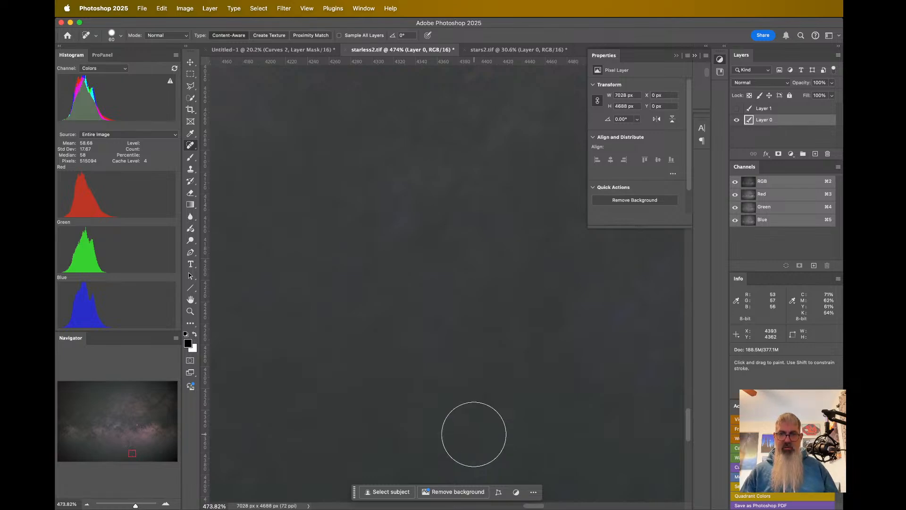
- Examine the lower edge and left side of the starless image up to its upper-left corner for star remnants
scroll(473, 434, "down", 3)
scroll(473, 433, "down", 2)
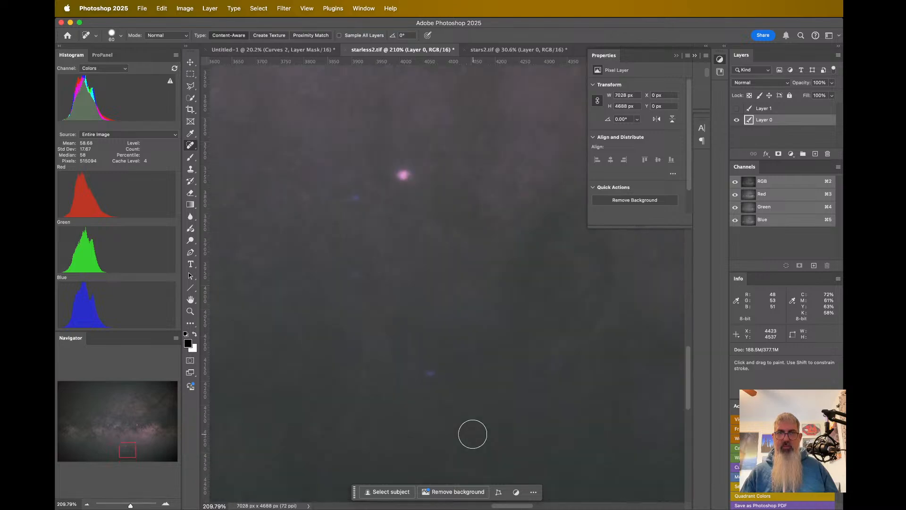
scroll(464, 435, "down", 3)
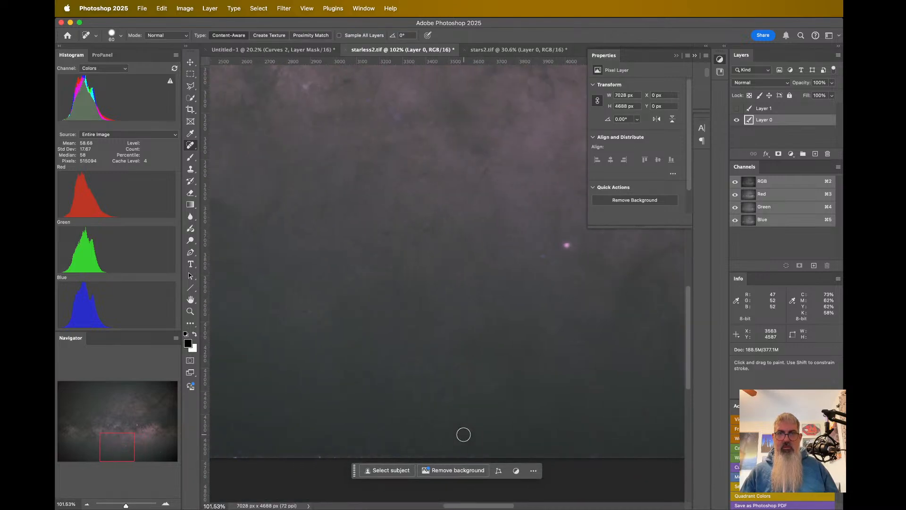
scroll(410, 365, "left", 10)
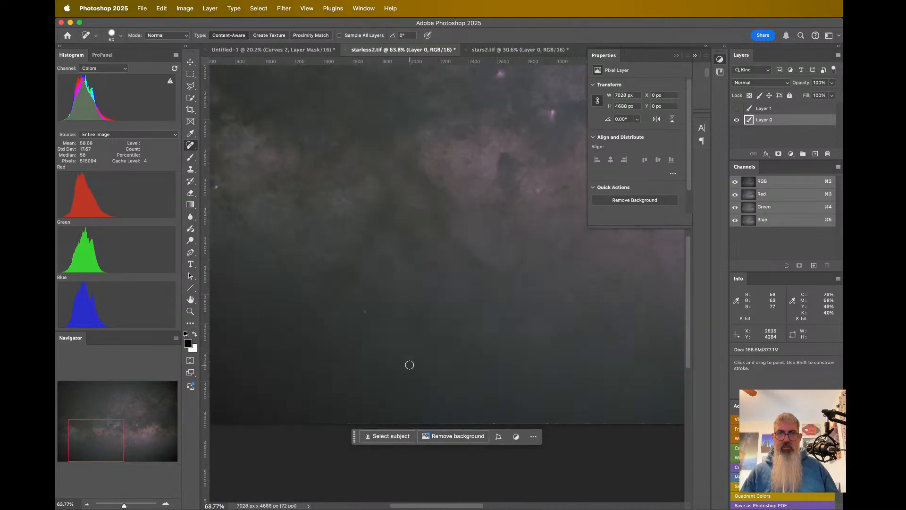
scroll(410, 365, "up", 4)
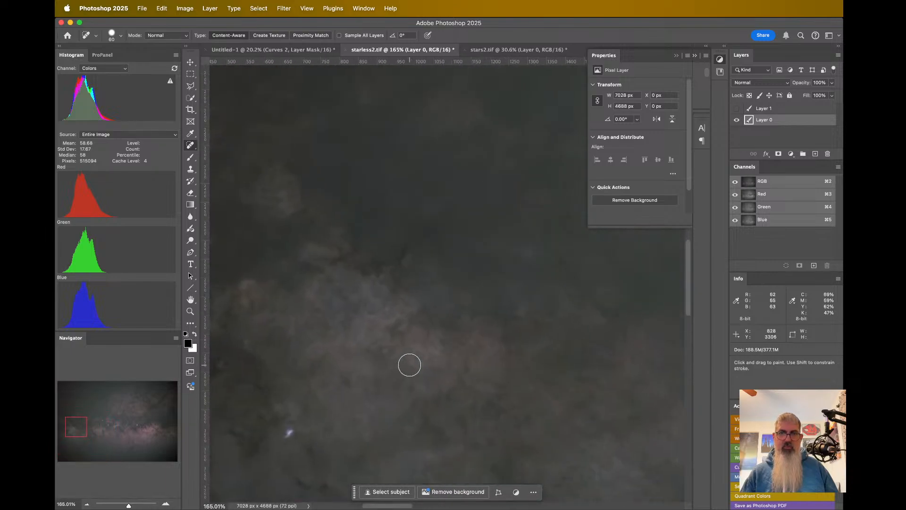
scroll(409, 365, "down", 4)
scroll(408, 364, "up", 5)
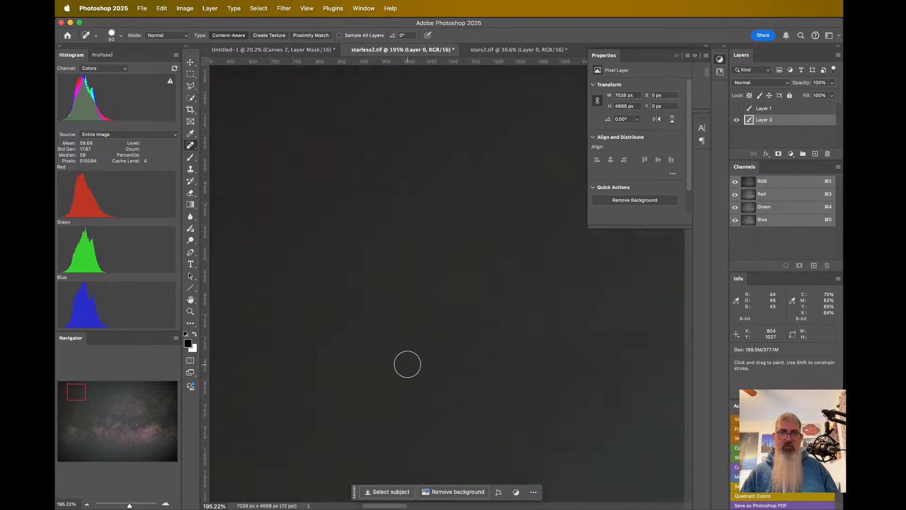
scroll(407, 365, "up", 3)
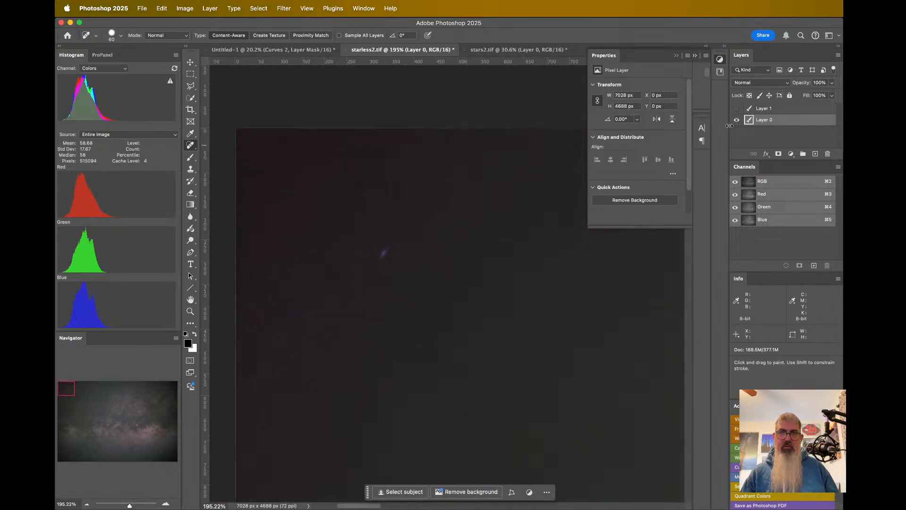
- Compare the faint blue remnant near the image's upper-left corner with the stars on Layer 1, and heal it out of Layer 0
left_click(740, 108)
left_click(742, 107)
left_click(743, 108)
left_click(743, 108)
left_click(743, 108)
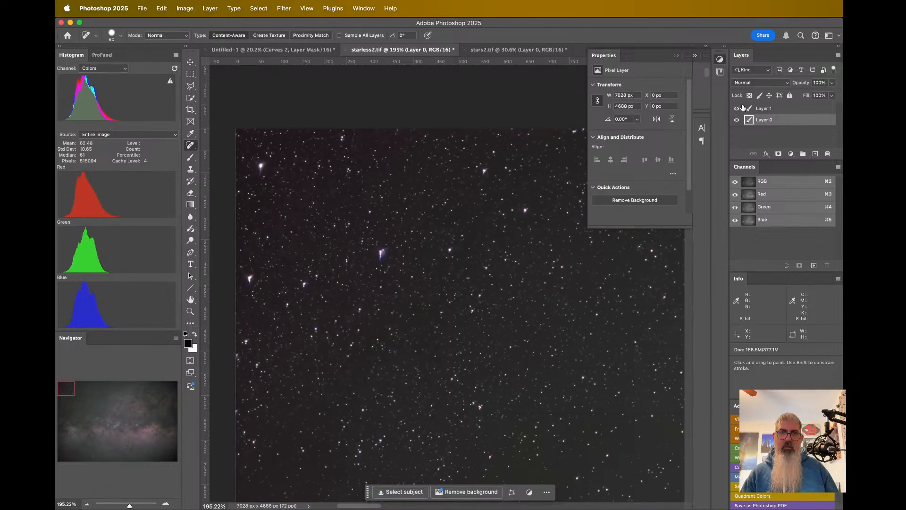
left_click(743, 108)
left_click(742, 107)
left_click(743, 108)
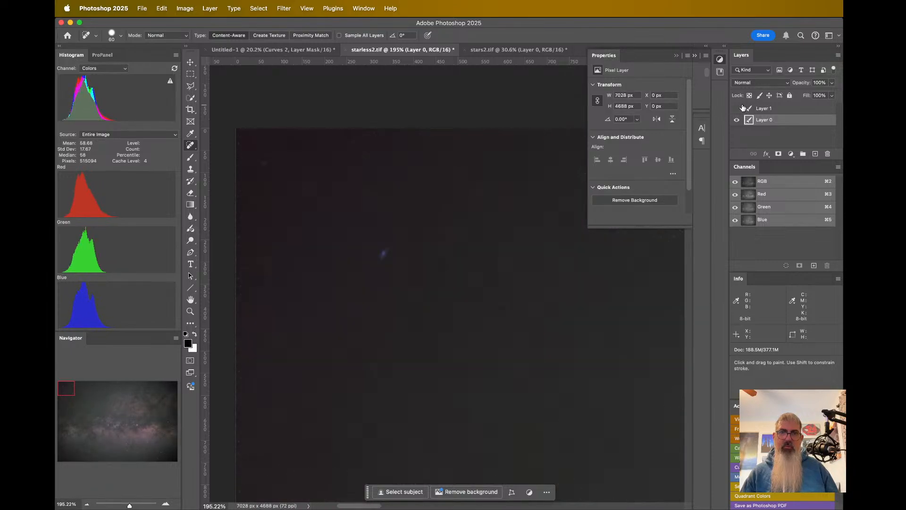
left_click(385, 255)
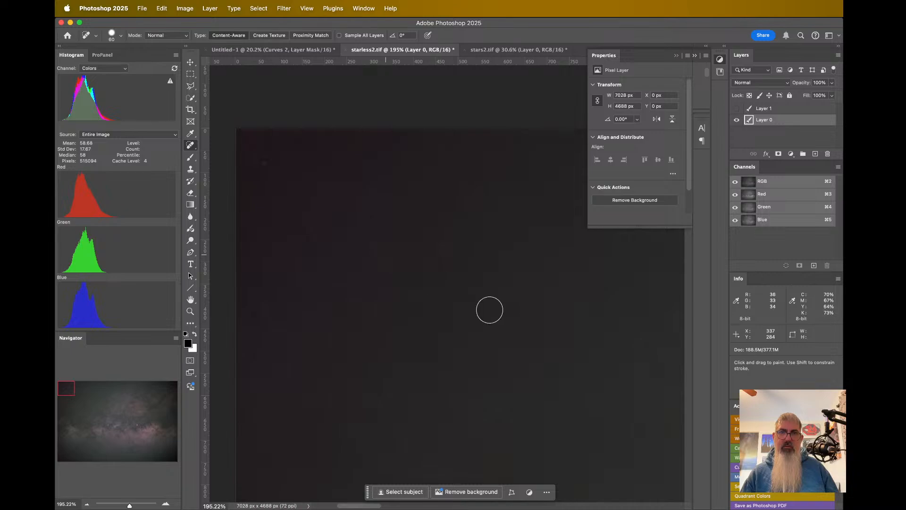
- Examine the image's upper edge and upper-right area for remaining star remnants
scroll(490, 309, "right", 5)
scroll(490, 310, "down", 6)
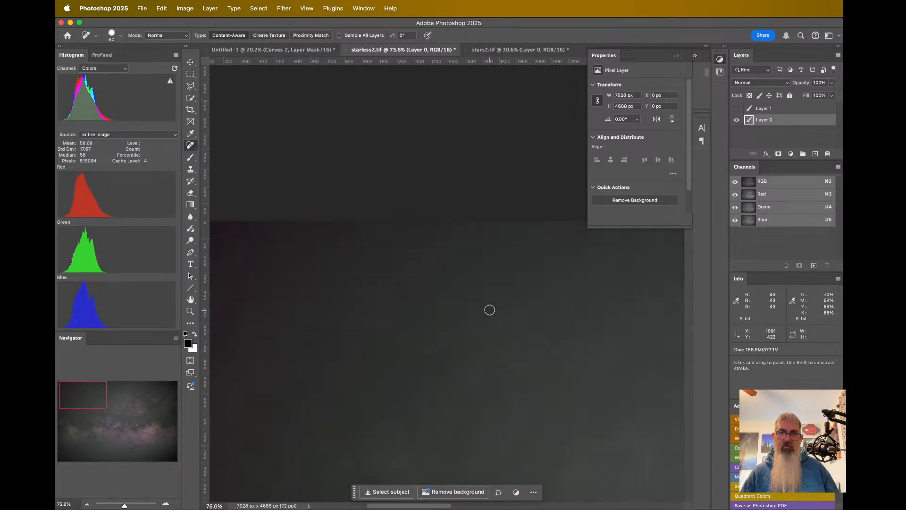
scroll(489, 310, "right", 8)
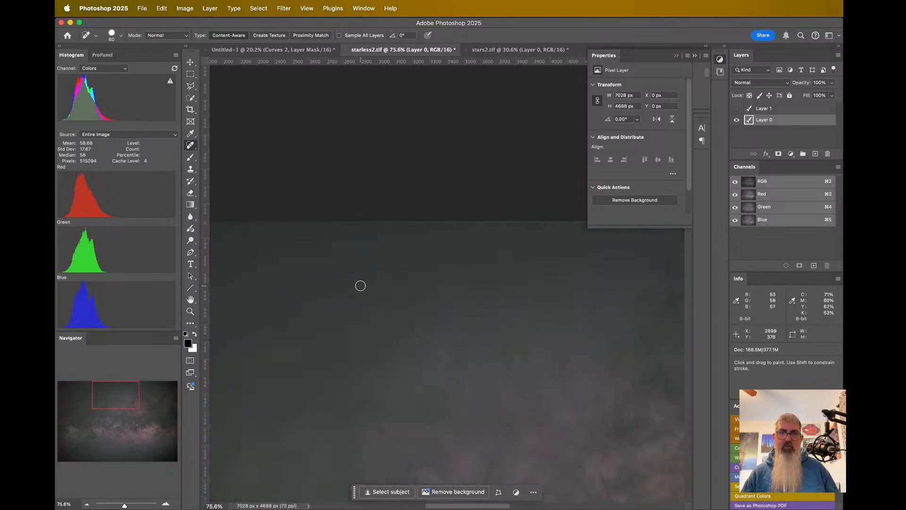
scroll(361, 285, "right", 10)
scroll(361, 285, "up", 4)
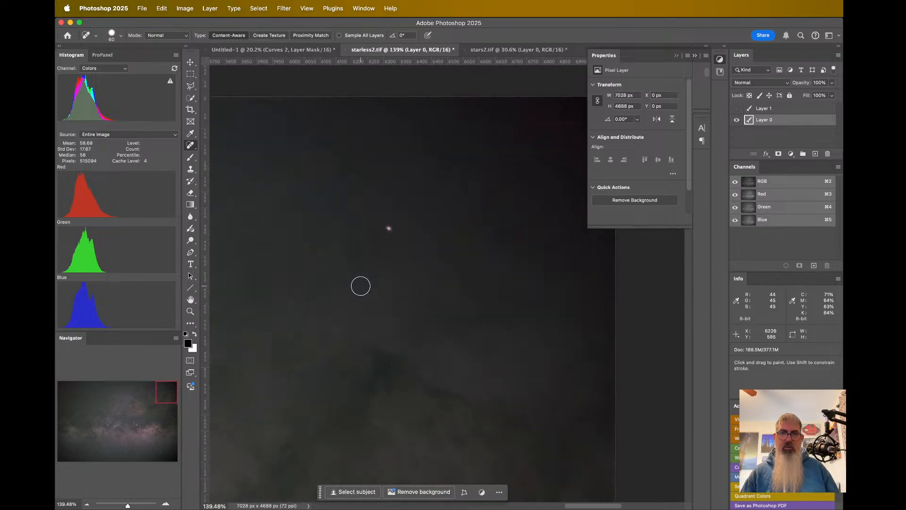
scroll(361, 285, "up", 4)
scroll(362, 286, "left", 5)
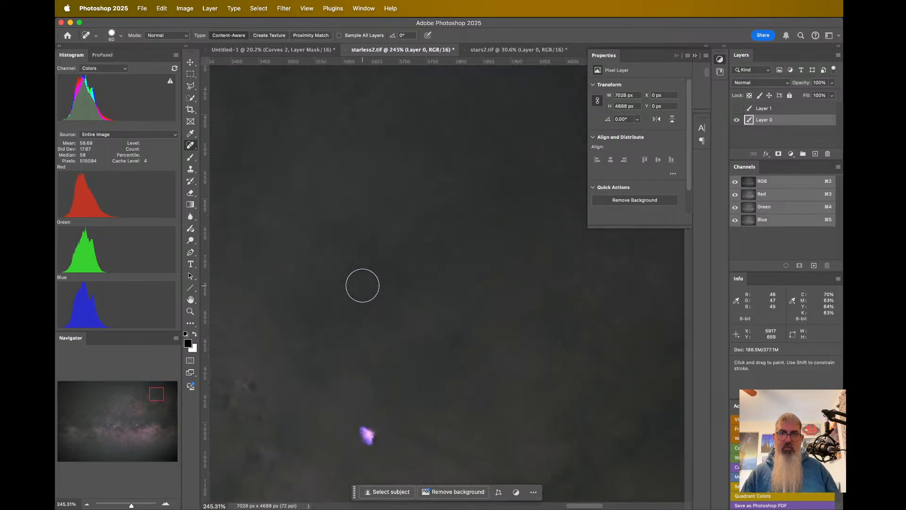
scroll(363, 285, "down", 4)
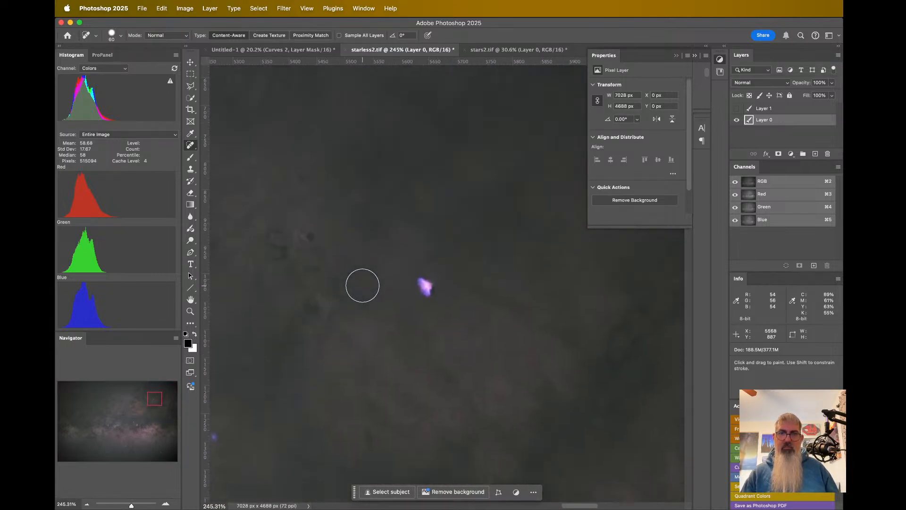
- Compare the bright purple remnant in the image's upper-right area with the stars on Layer 1, and heal it out of Layer 0
left_click(737, 108)
left_click(739, 108)
left_click(739, 108)
left_click(739, 109)
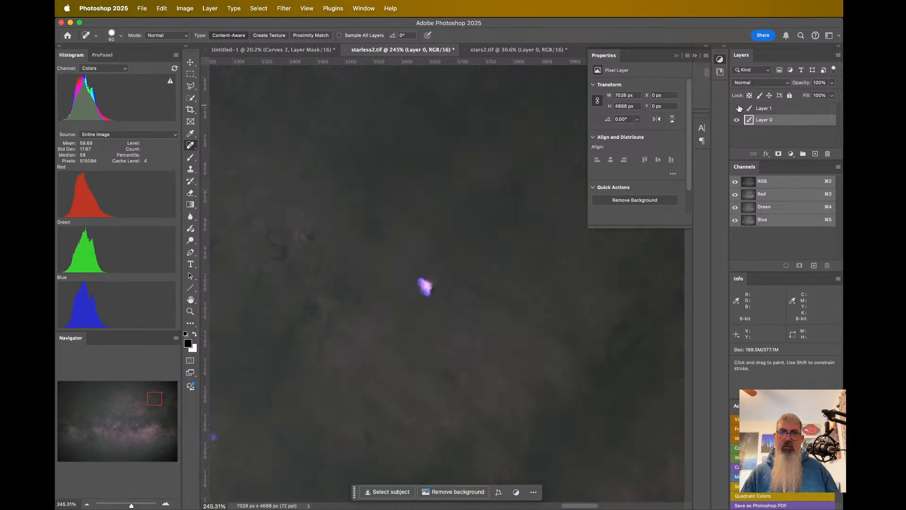
left_click(739, 108)
left_click(738, 109)
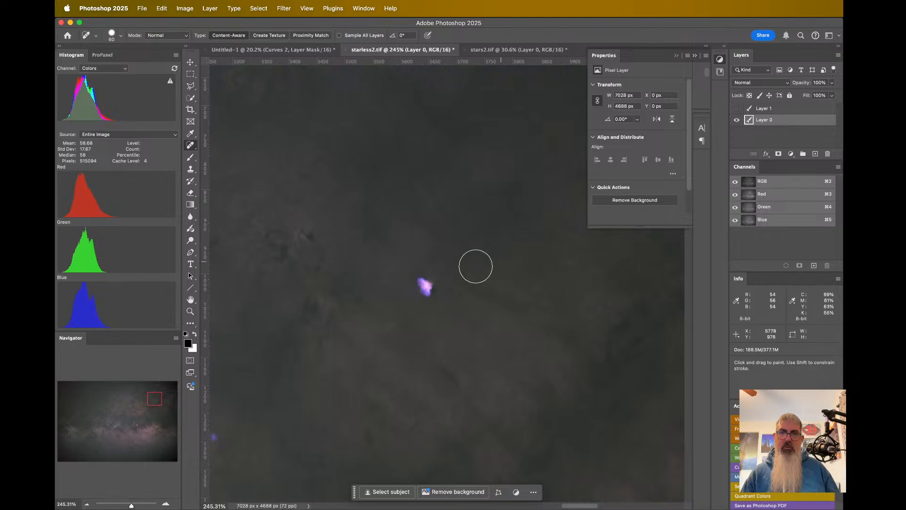
left_click(425, 286)
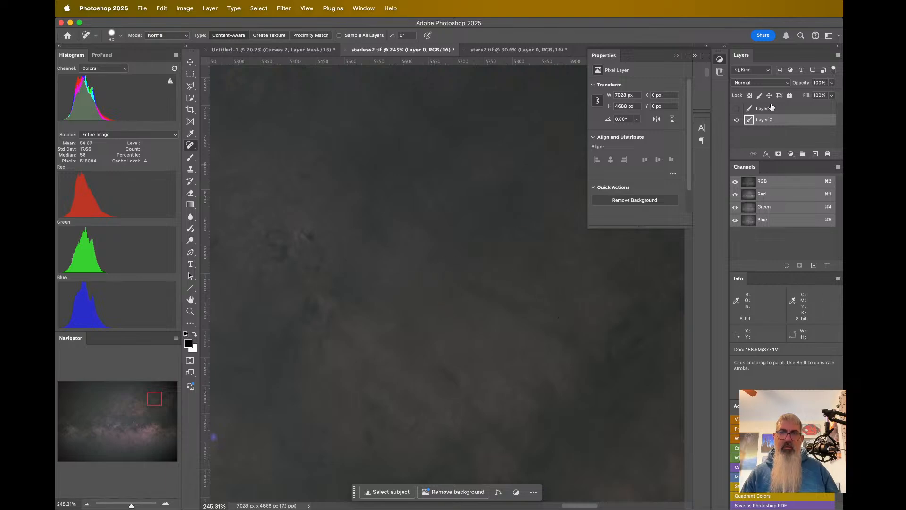
- Check the healed upper-right spot with Layer 1's stars hidden and shown
left_click(738, 109)
left_click(738, 109)
left_click(739, 108)
left_click(739, 108)
left_click(739, 108)
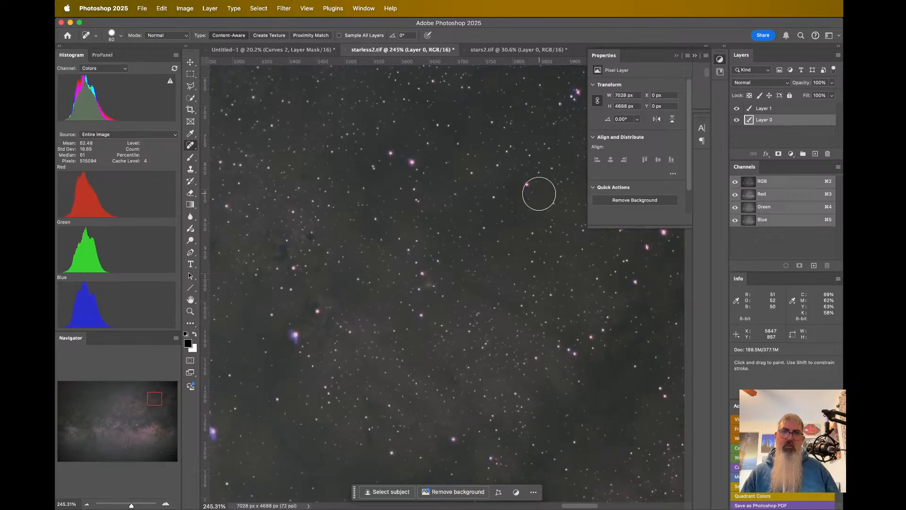
- Inspect the healed spot up close, viewing the stars on Layer 1 and the starless Layer 0 each on its own
scroll(539, 193, "down", 6)
scroll(539, 194, "up", 10)
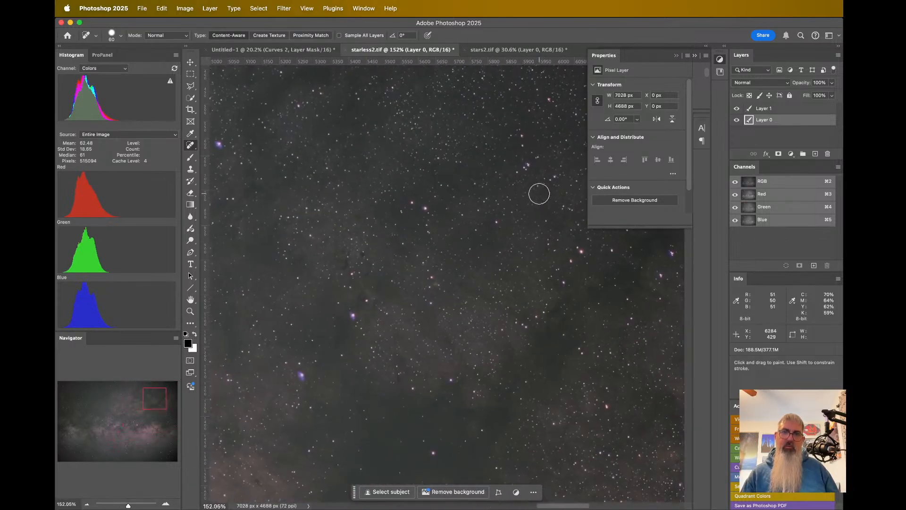
scroll(539, 194, "up", 2)
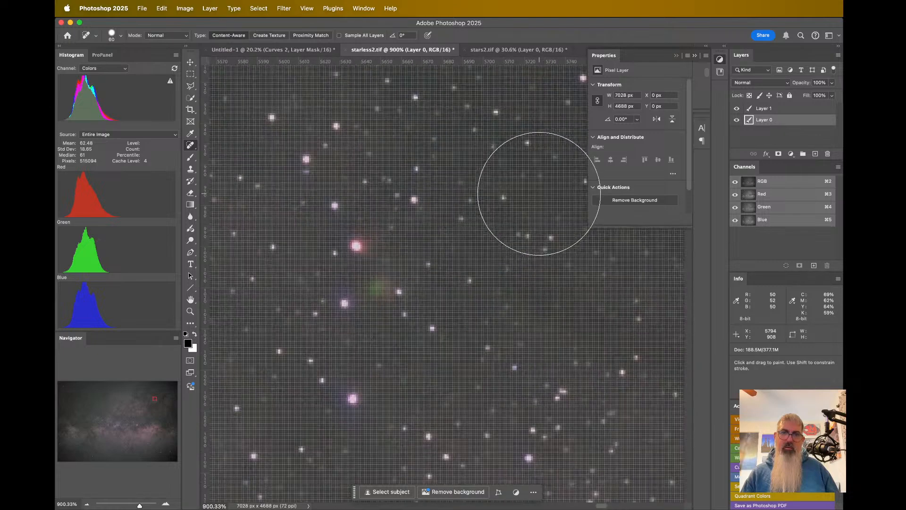
left_click(736, 121)
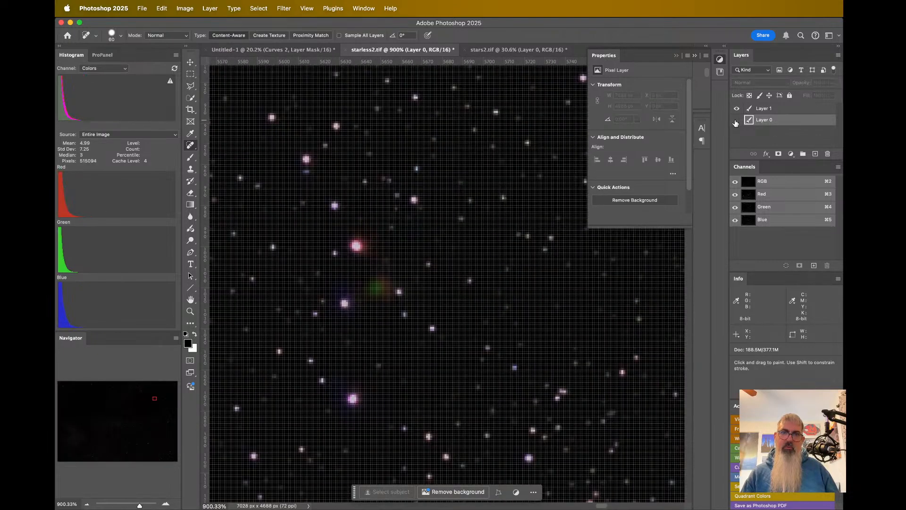
left_click(736, 121)
left_click(737, 109)
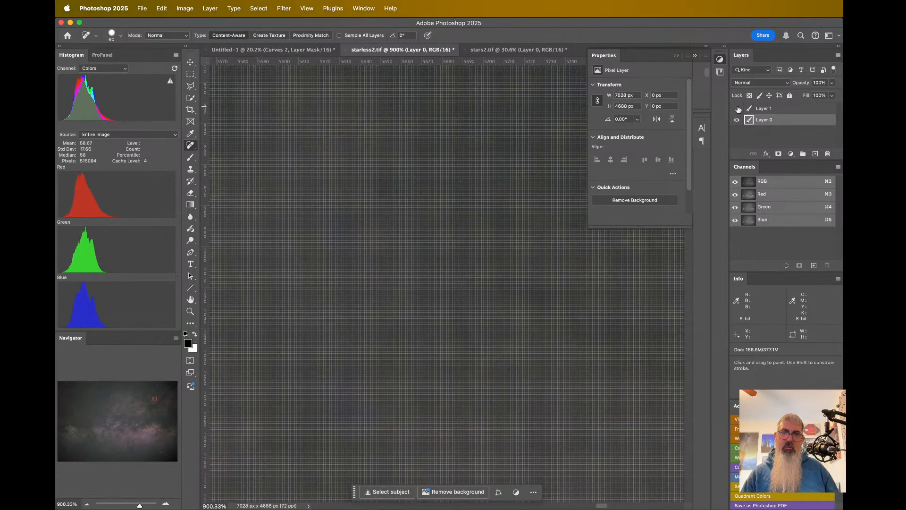
scroll(471, 180, "down", 6)
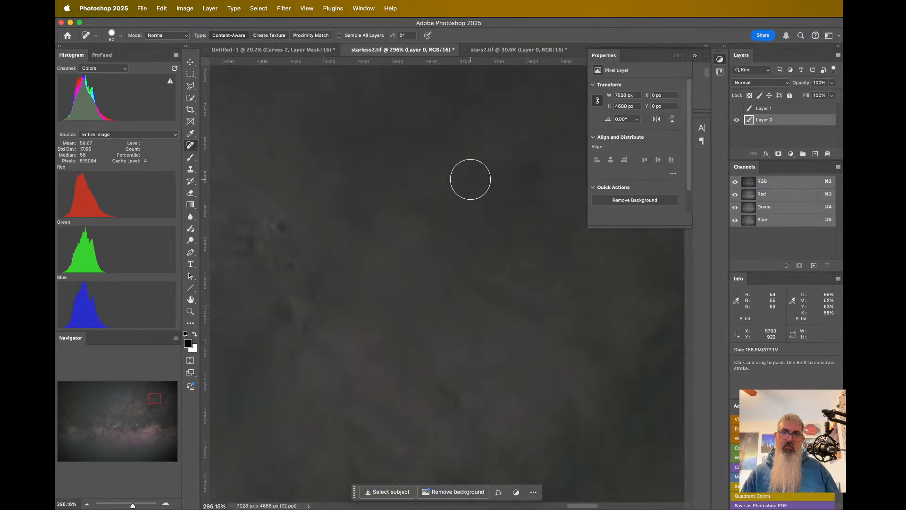
scroll(470, 180, "up", 3)
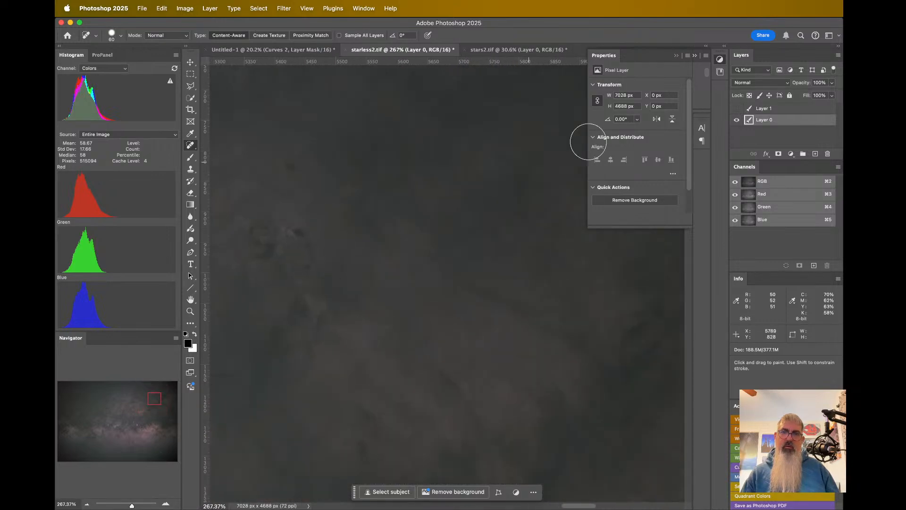
- Undo the healing of the bright purple star remnant in the image's upper-right area on Layer 0
left_click(738, 108)
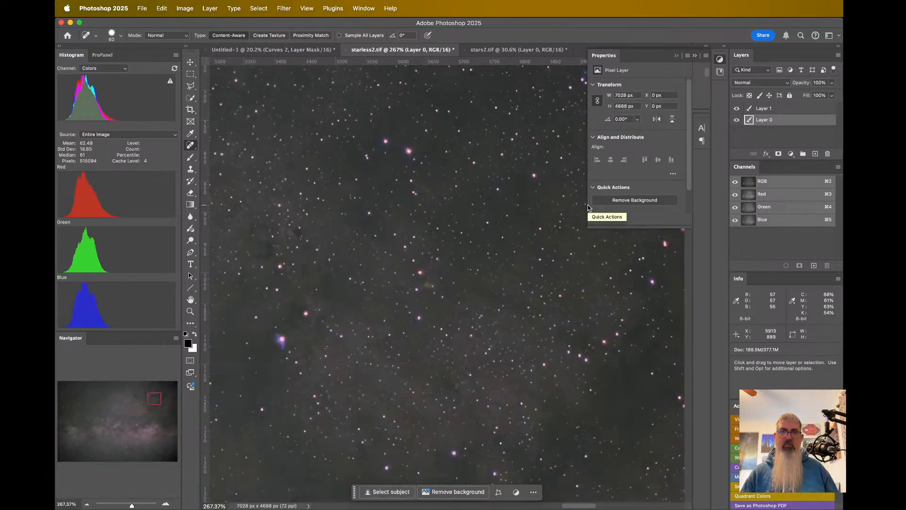
key("super+z")
key("super+z")
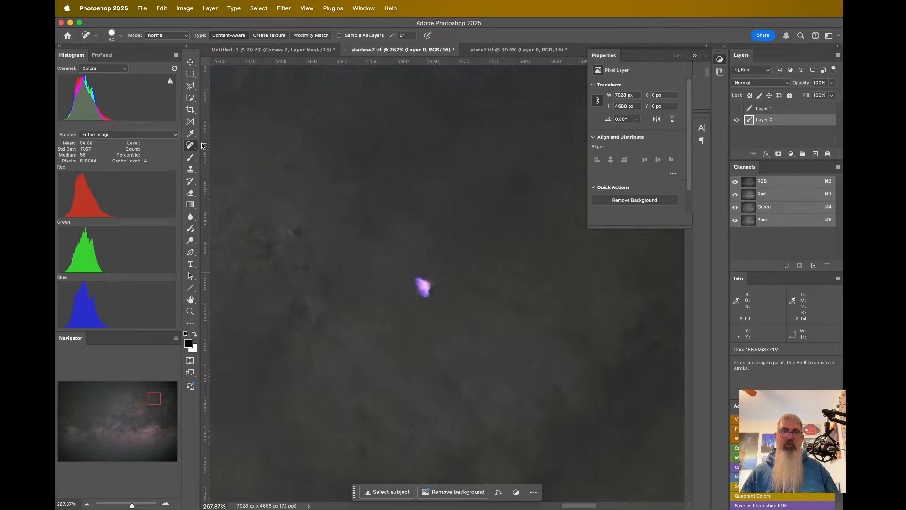
- Trim the purple remnant on Layer 0 to a small core by cloning nearby sky over its edges with the Clone Stamp
left_click(191, 157)
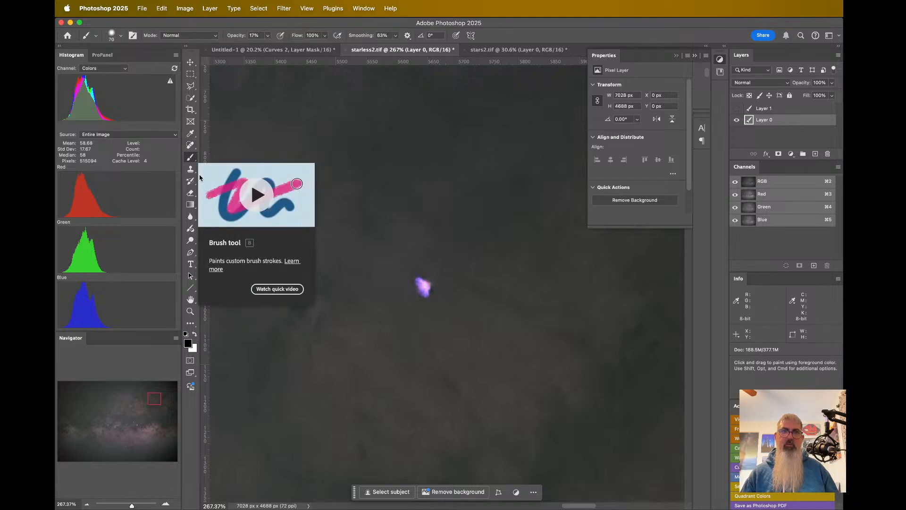
left_click(190, 169)
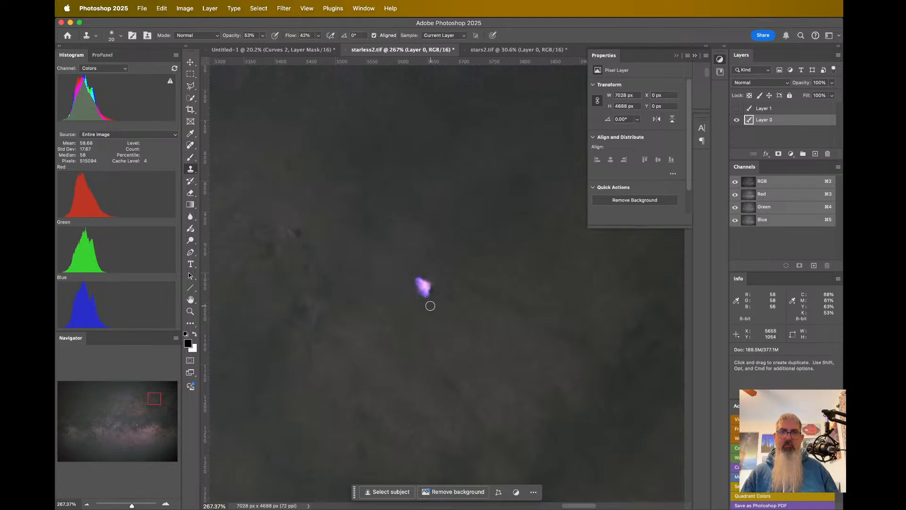
left_click_drag(429, 304, 428, 298)
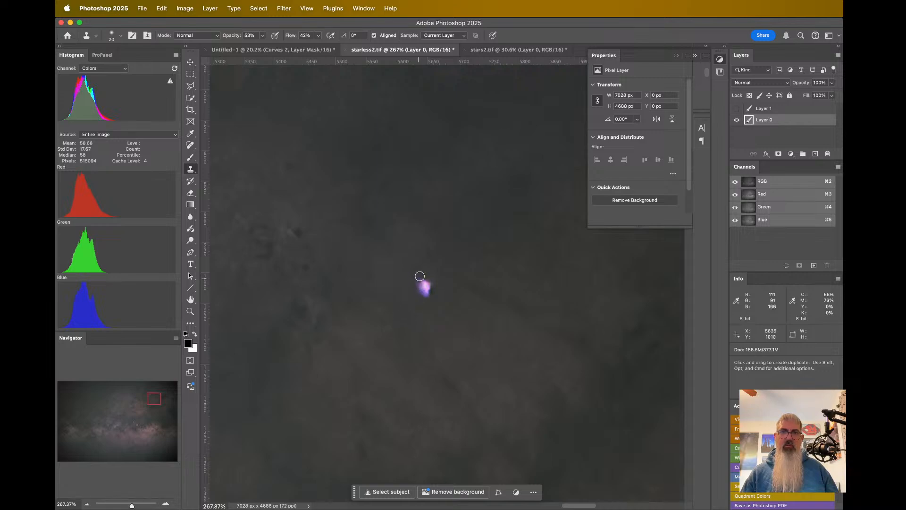
mouse_move(418, 292)
left_mouse_down()
mouse_move(432, 293)
mouse_move(412, 287)
left_mouse_up()
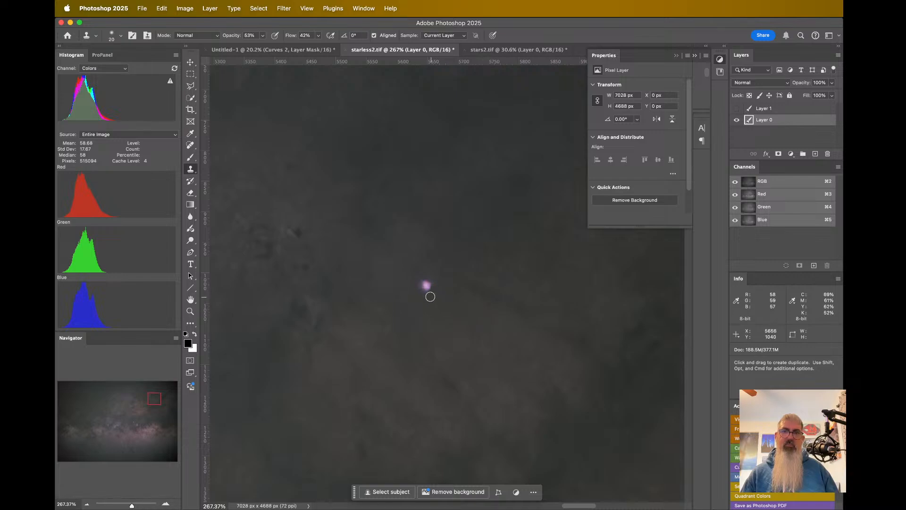
- Check the trimmed remnant and its surroundings with Layer 1's stars shown and hidden
scroll(549, 306, "down", 5)
scroll(549, 306, "right", 3)
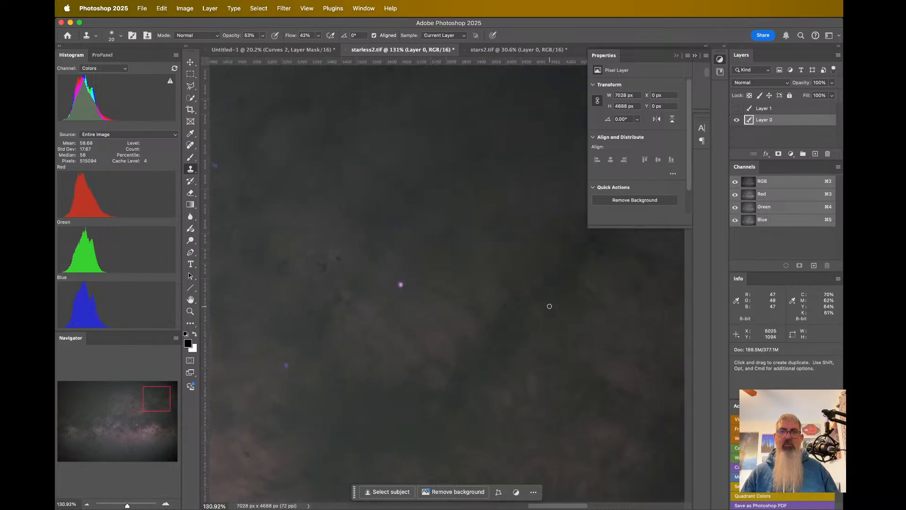
left_click(738, 108)
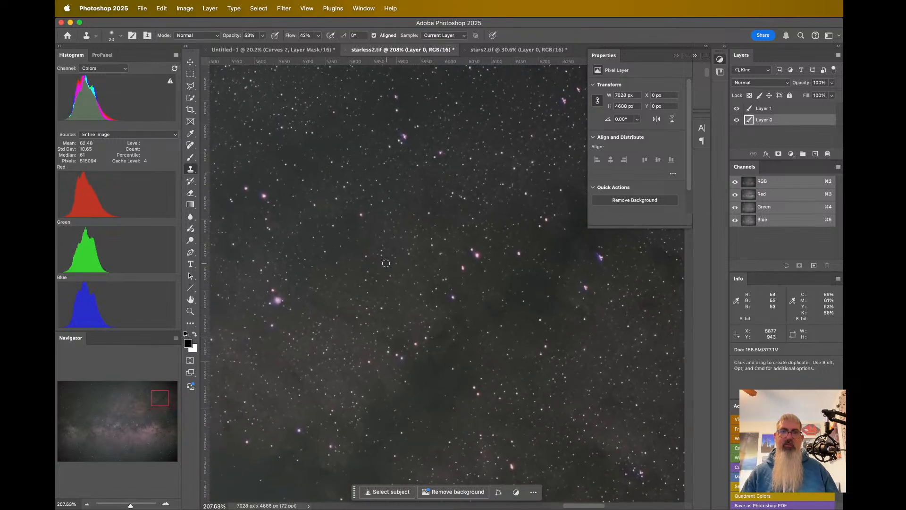
scroll(380, 266, "down", 3)
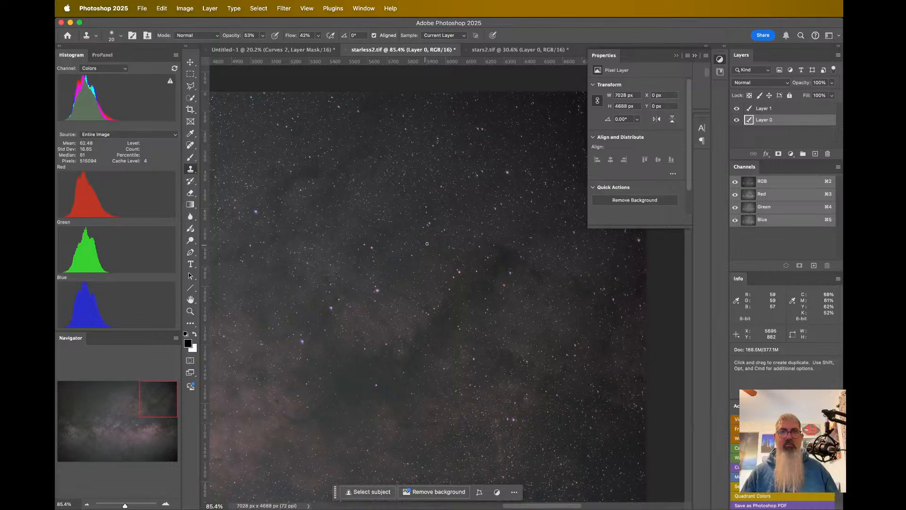
left_click(738, 108)
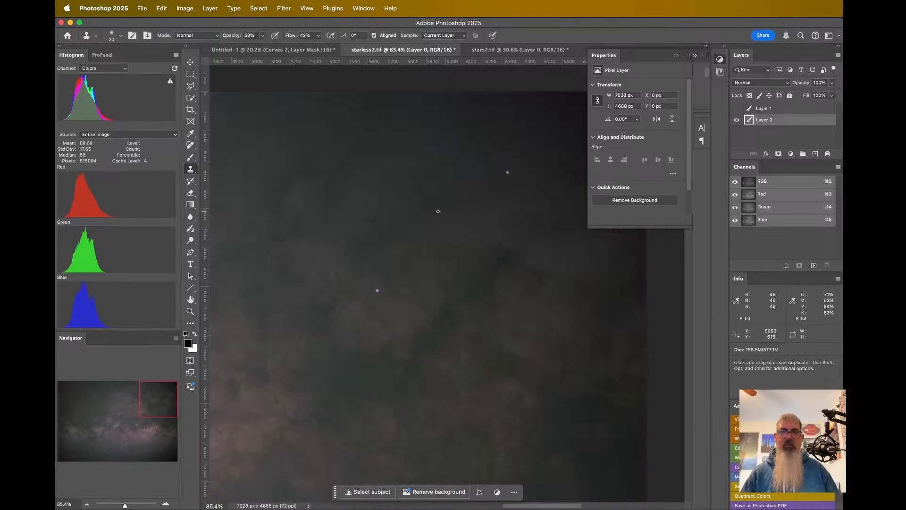
- Inspect the remaining remnant near the image's upper-right corner up close, with Layer 1's stars hidden and shown
scroll(438, 211, "up", 5)
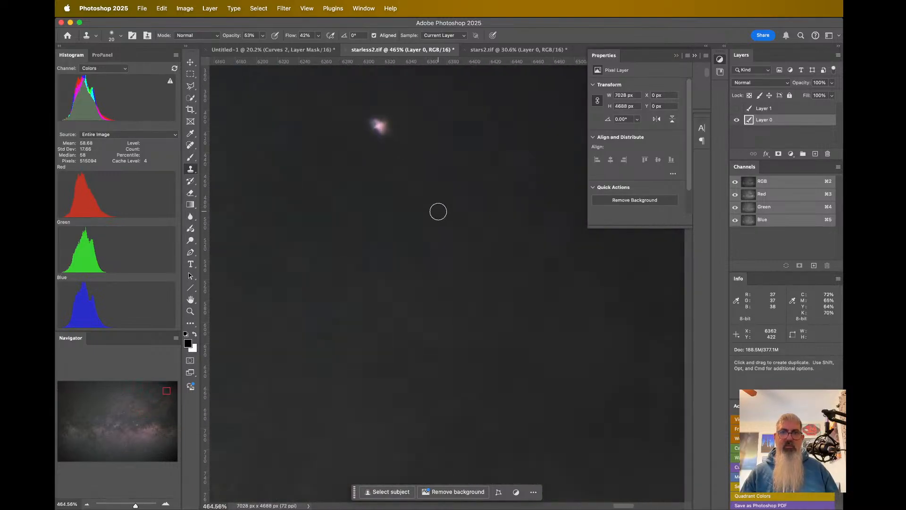
scroll(438, 211, "up", 1)
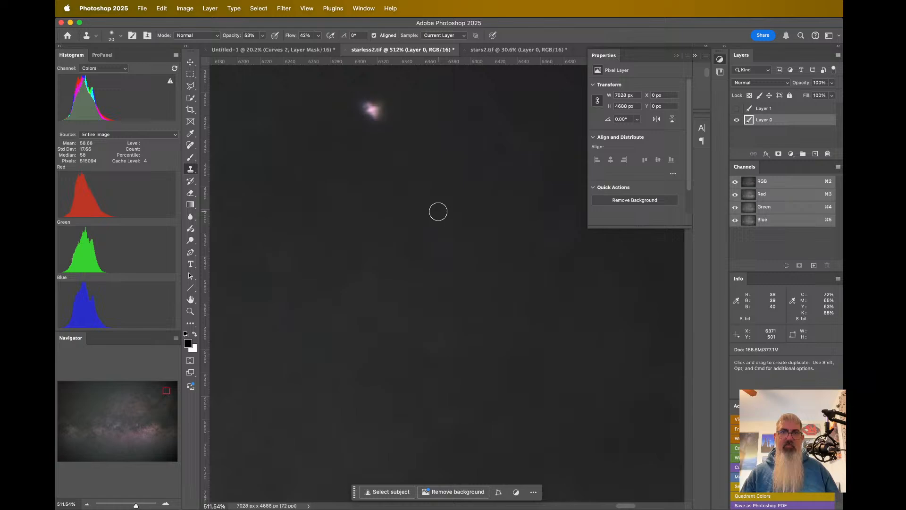
left_click(738, 109)
left_click(737, 108)
left_click(738, 108)
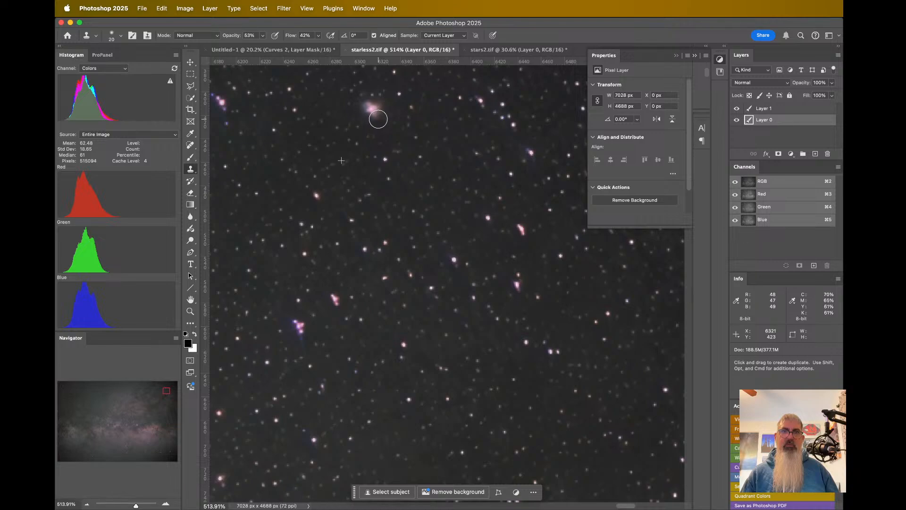
- Clone dark sky over the edges of the upper-right corner remnant on Layer 0, undoing and repainting a stroke to leave a small round spot
left_click(381, 118)
mouse_move(381, 117)
left_mouse_down()
mouse_move(374, 100)
mouse_move(359, 105)
mouse_move(374, 107)
mouse_move(374, 118)
mouse_move(379, 110)
left_mouse_up()
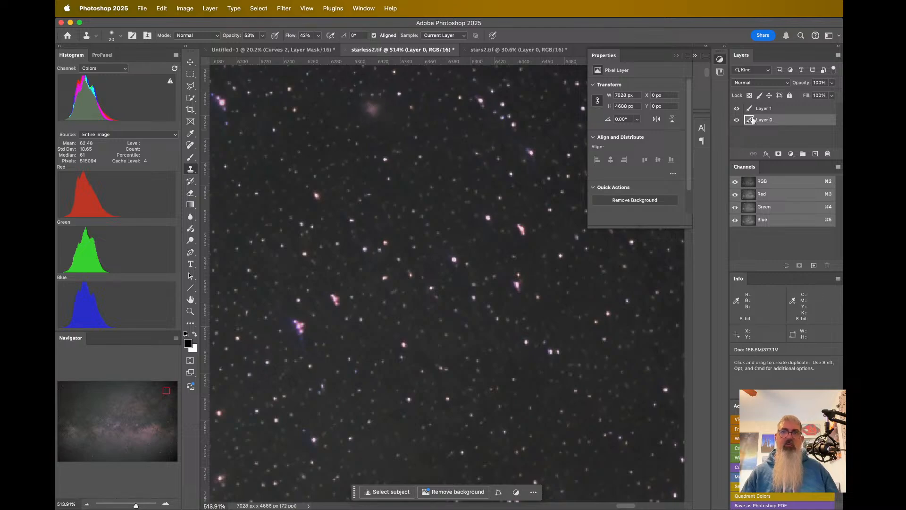
key("super+z")
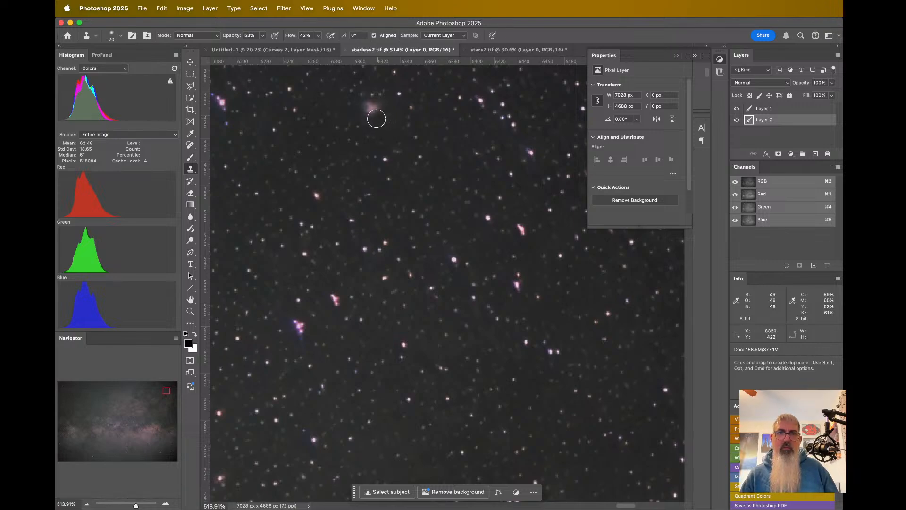
left_click_drag(375, 118, 364, 97)
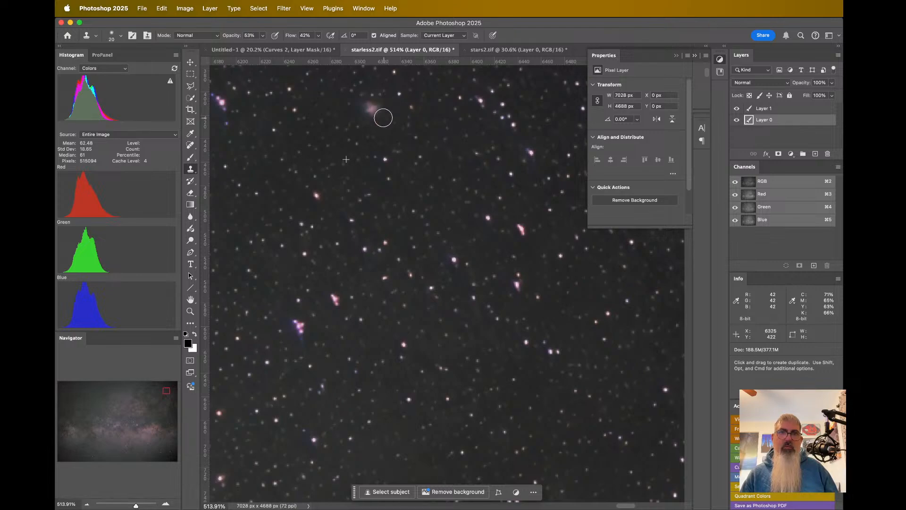
left_click_drag(364, 100, 368, 98)
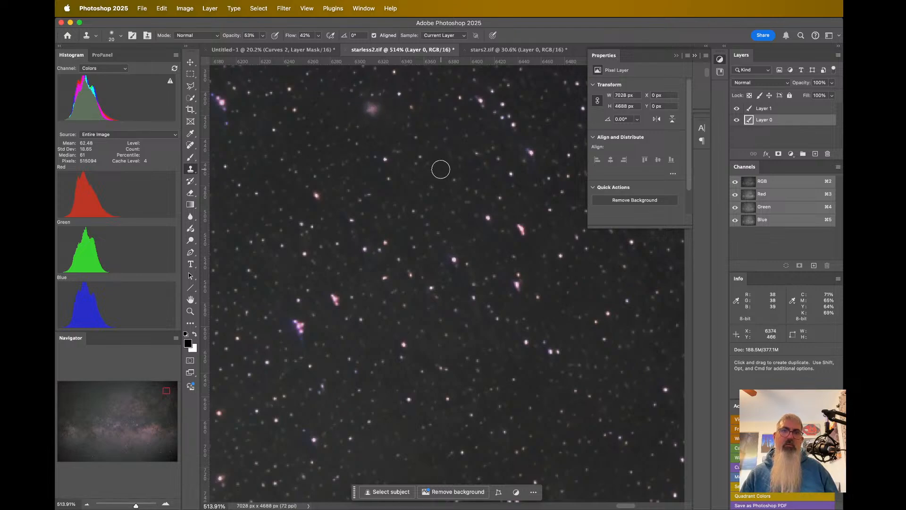
- Examine both trimmed remnants with Layer 1's stars hidden, up close and across the whole starless image
scroll(441, 169, "down", 5)
scroll(317, 213, "down", 3)
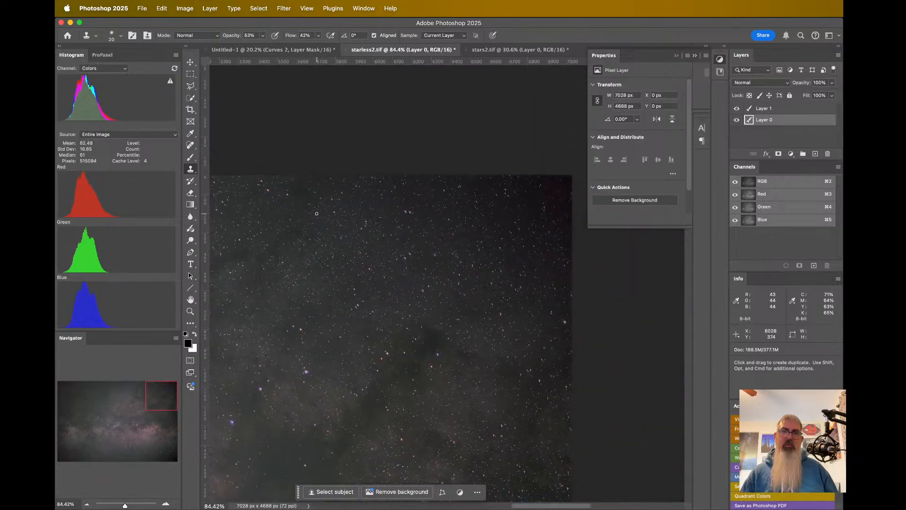
left_click(736, 109)
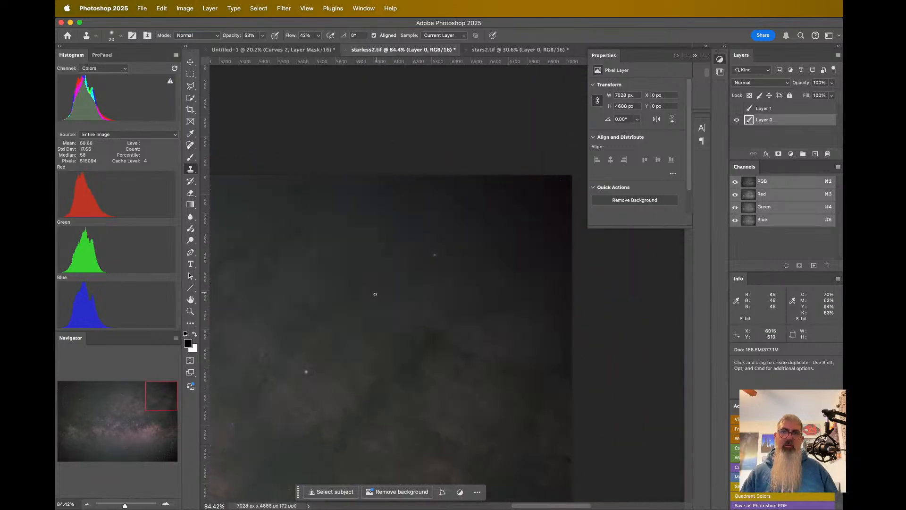
scroll(564, 177, "up", 8)
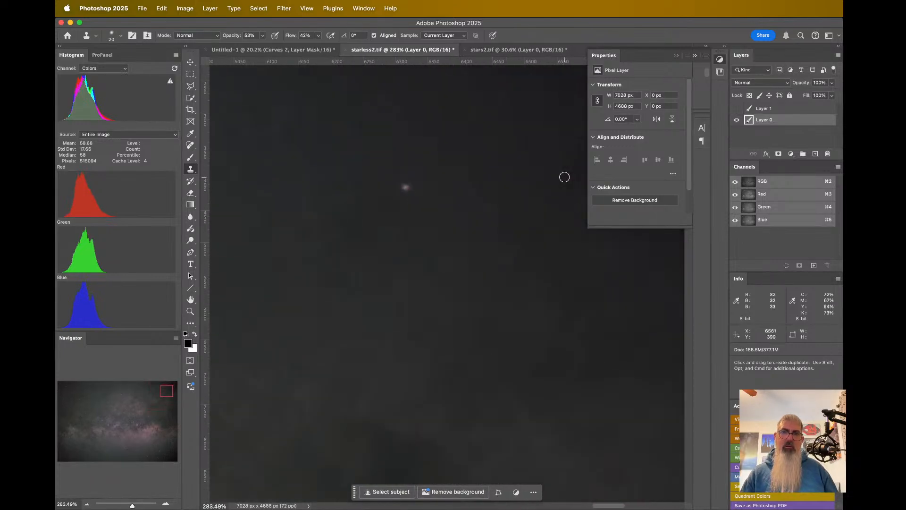
scroll(564, 177, "down", 4)
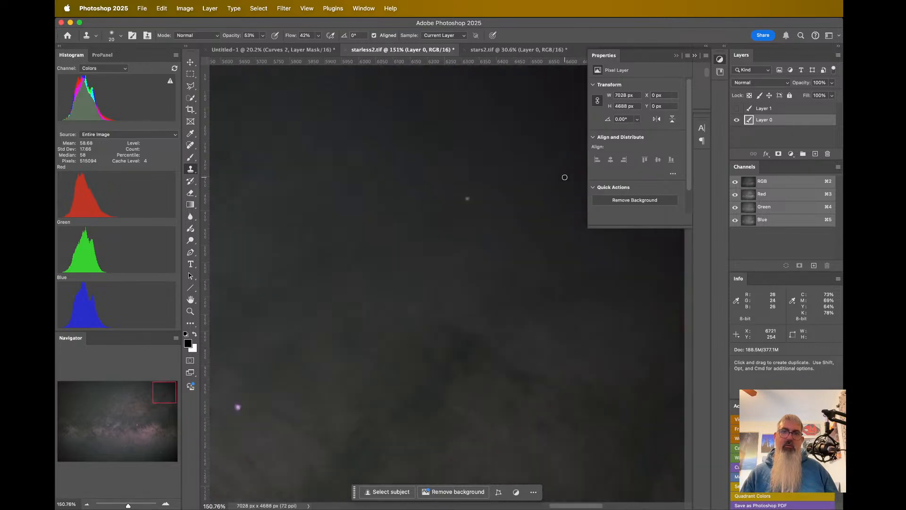
scroll(431, 265, "down", 5)
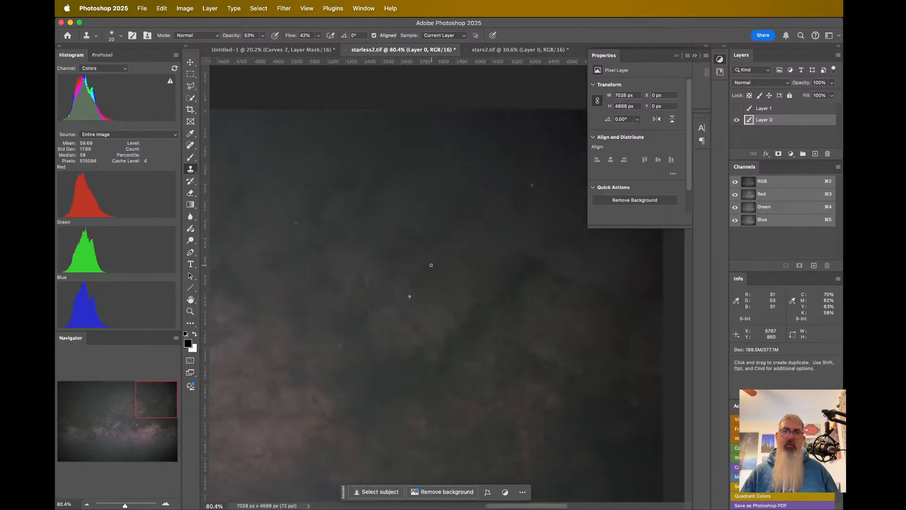
scroll(391, 273, "down", 2)
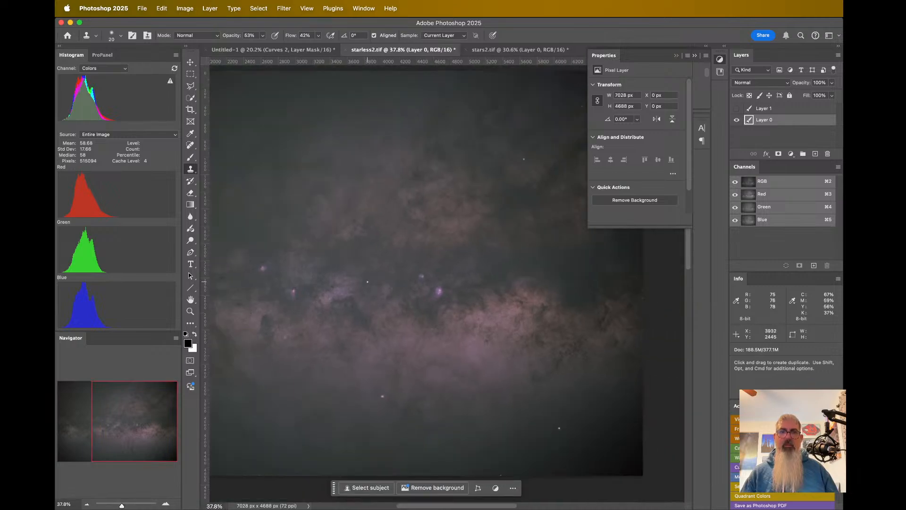
scroll(259, 328, "down", 2)
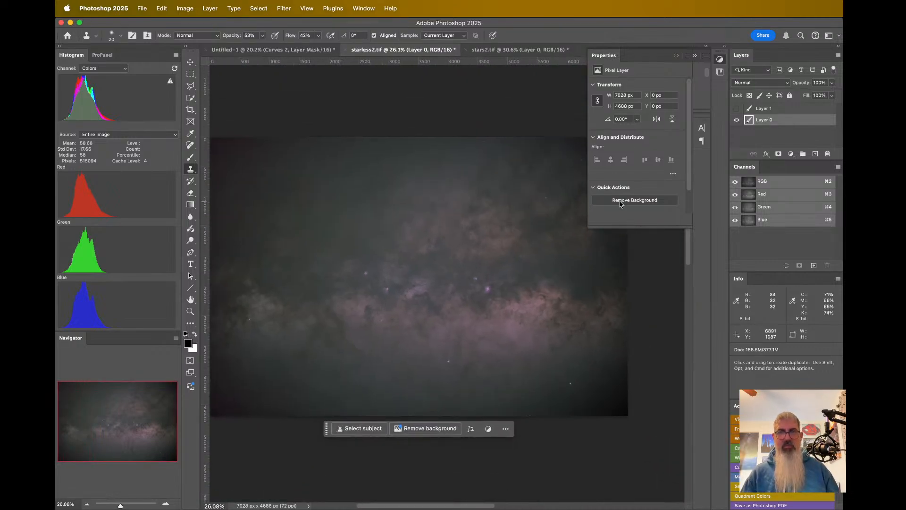
- Look at stars2.tif, return to starless2.tif and delete Layer 1 with the stars, keeping only the starless Layer 0
left_click(524, 50)
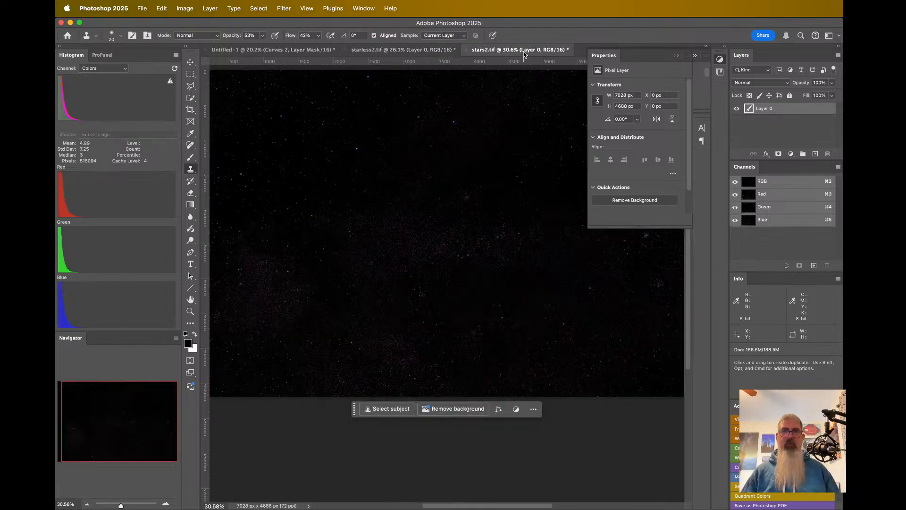
left_click(402, 50)
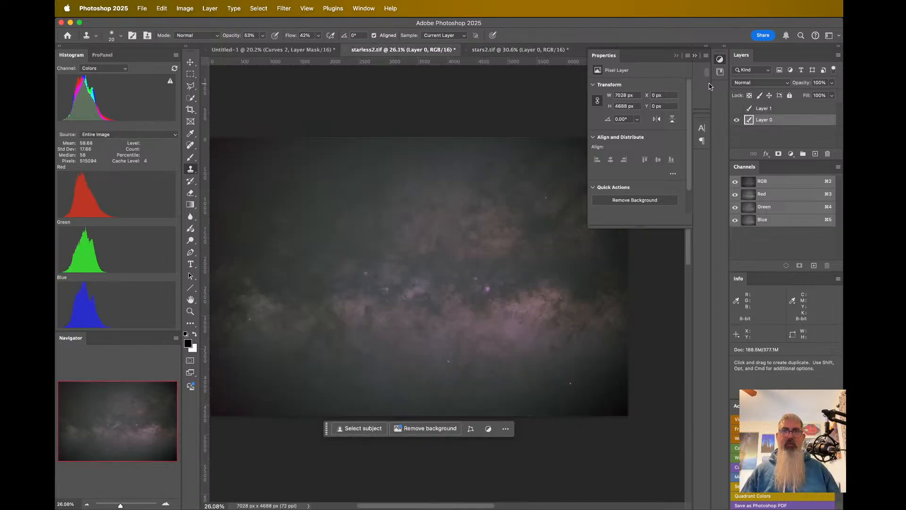
left_click(755, 111)
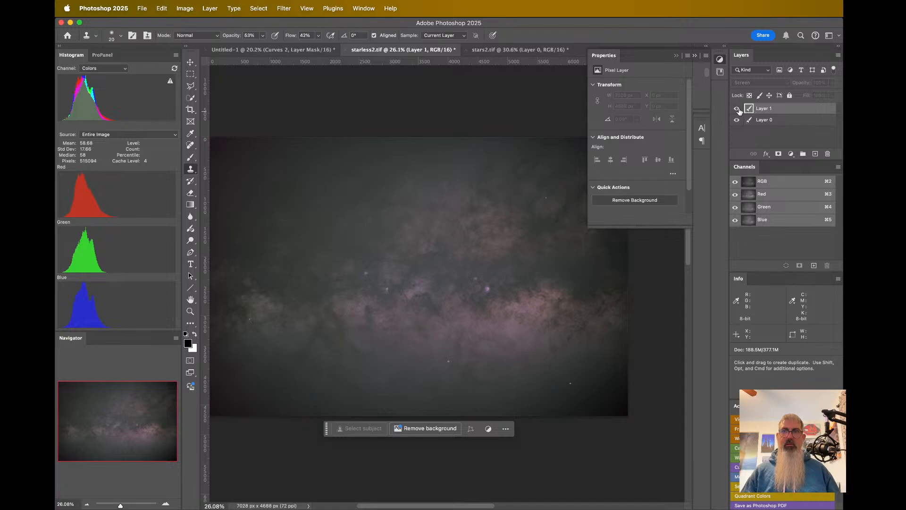
left_click(737, 109)
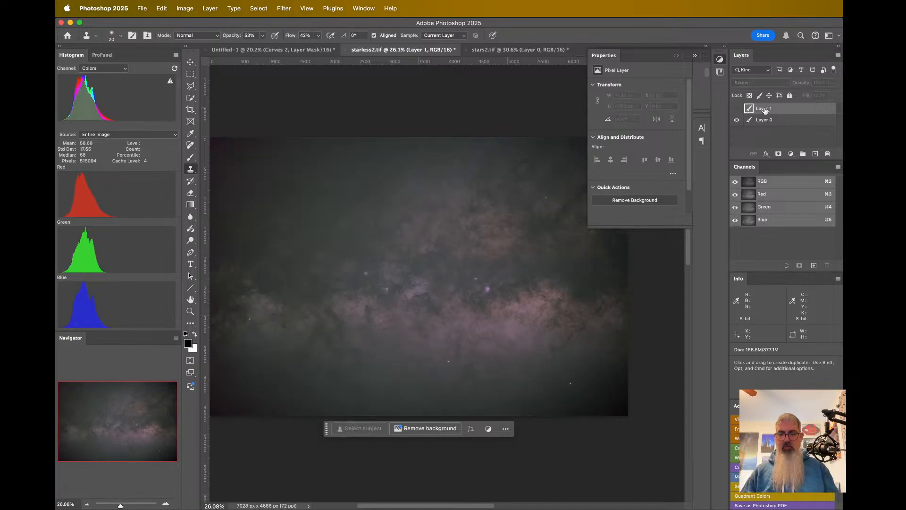
key("Delete")
- Open the starless Layer 0 in the Camera Raw filter
key("super+plus")
key("super+plus")
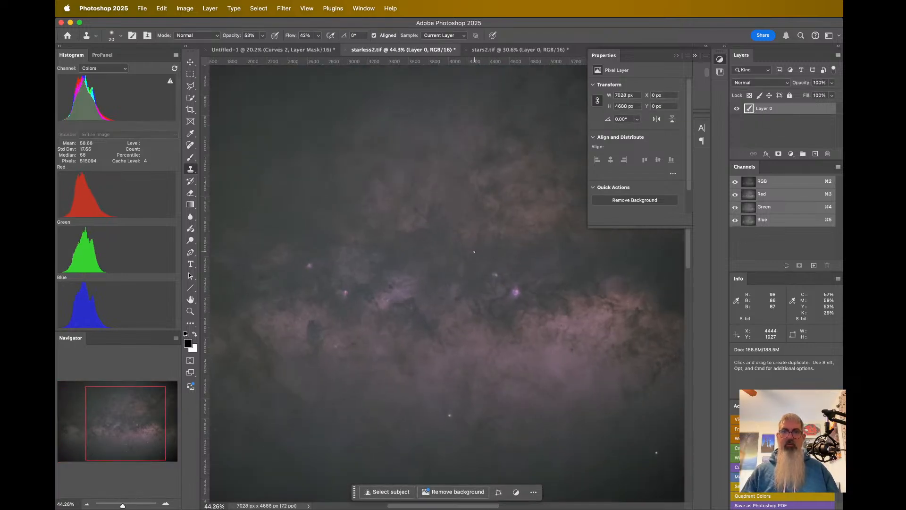
scroll(474, 252, "up", 3)
scroll(475, 252, "down", 6)
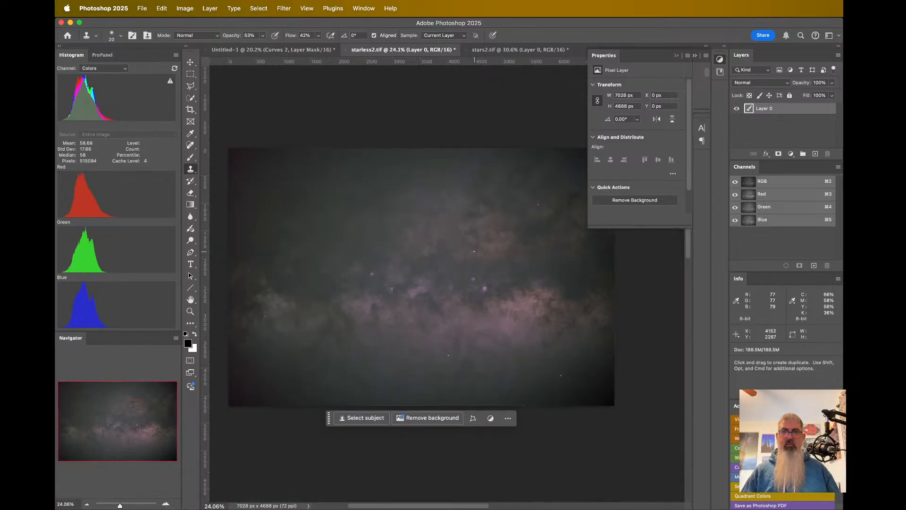
scroll(474, 252, "down", 1)
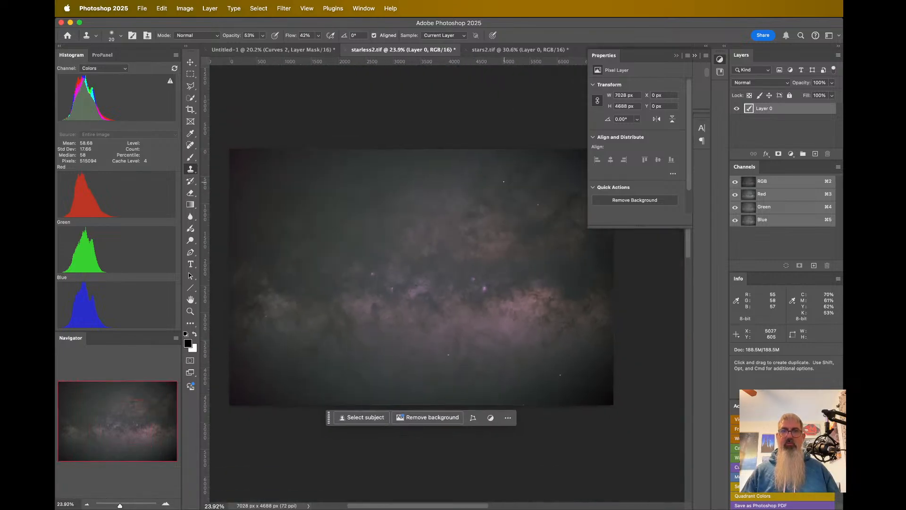
left_click(284, 8)
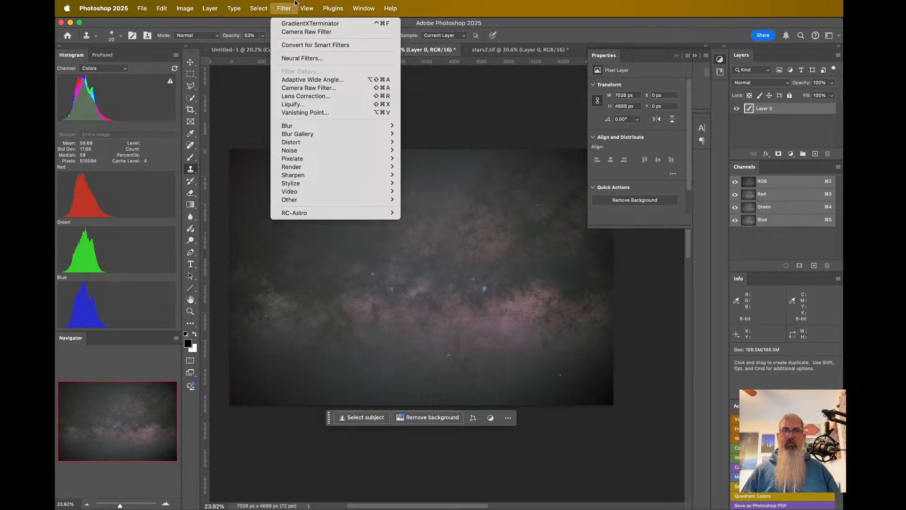
left_click(294, 4)
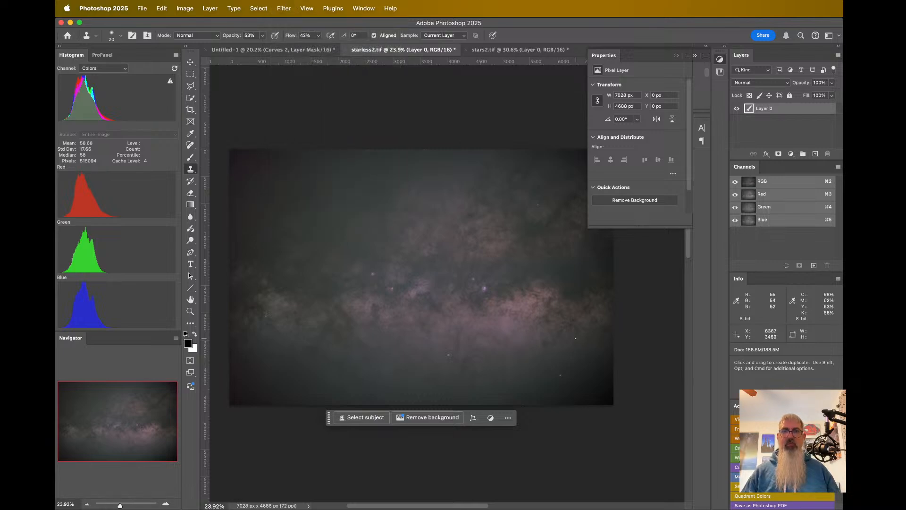
left_click(283, 8)
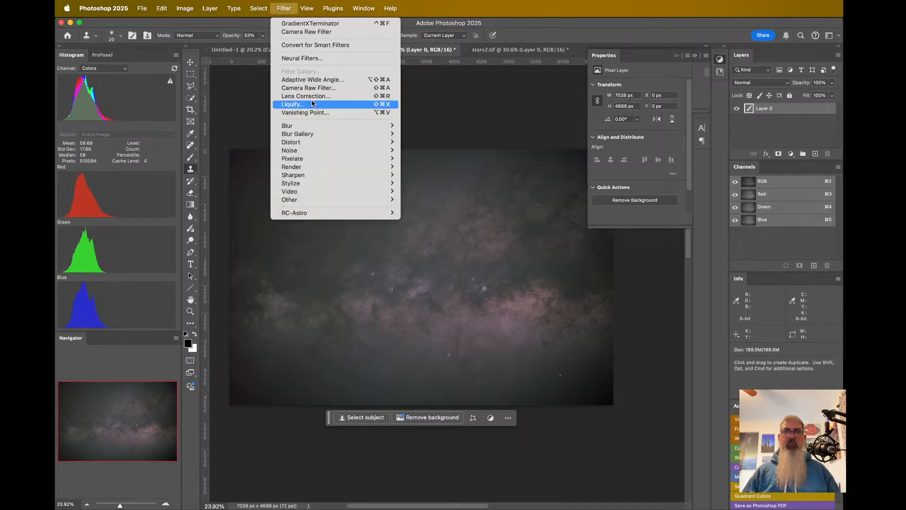
left_click(324, 89)
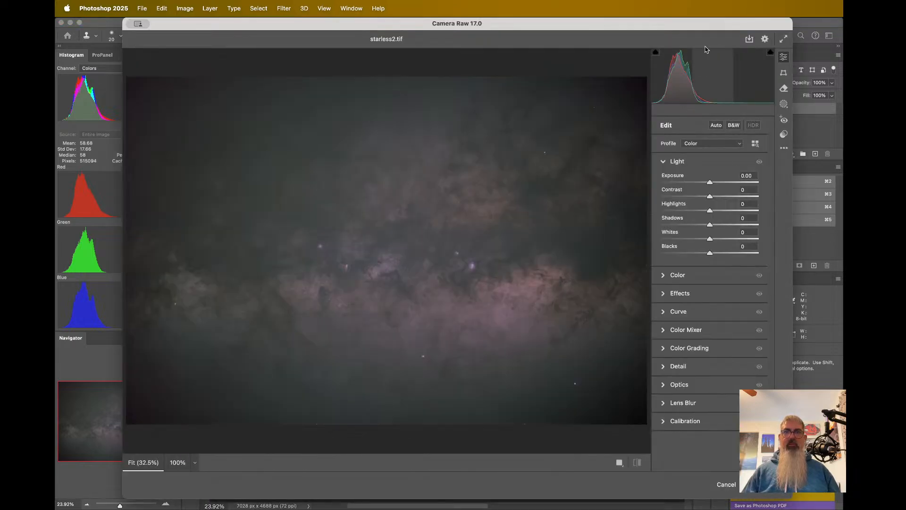
- Try an extreme color boost on the starless image with vibrance and saturation up to +100, and reduce vibrance to +47
left_click_drag(716, 20, 678, 18)
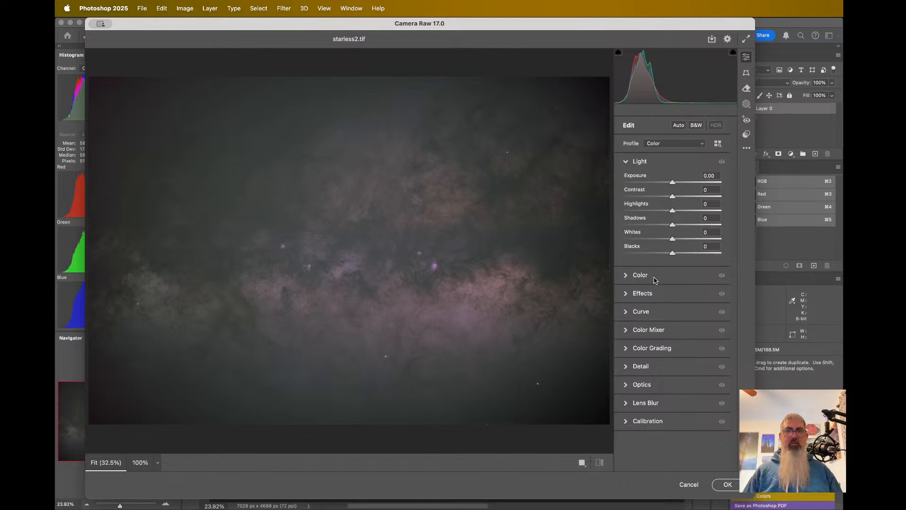
left_click(655, 279)
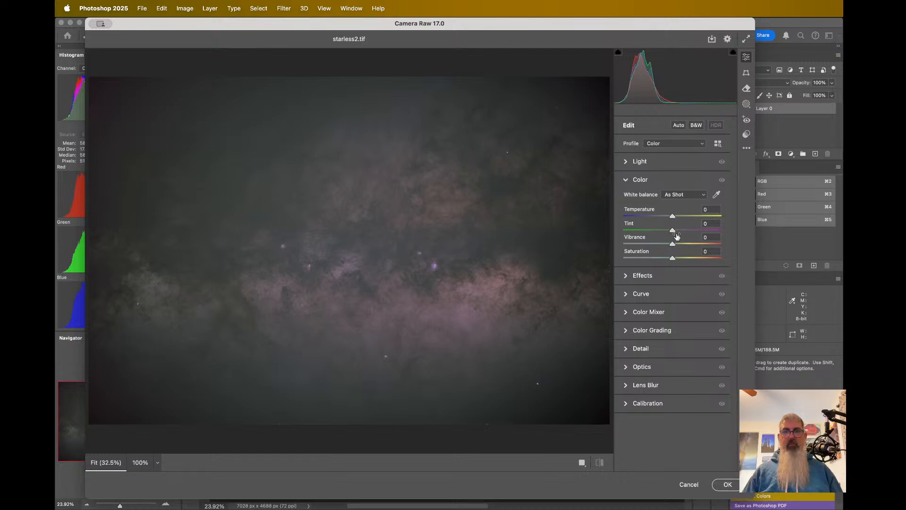
left_click_drag(674, 244, 715, 264)
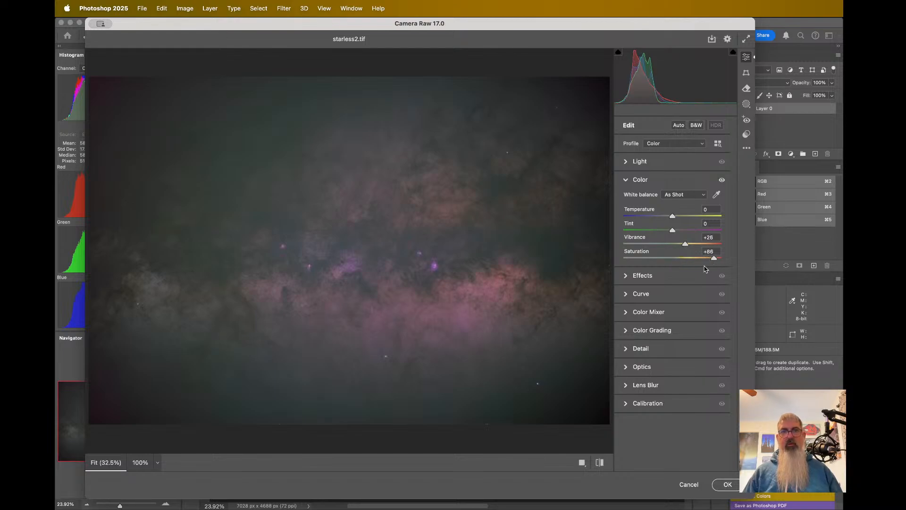
left_click_drag(704, 261, 772, 249)
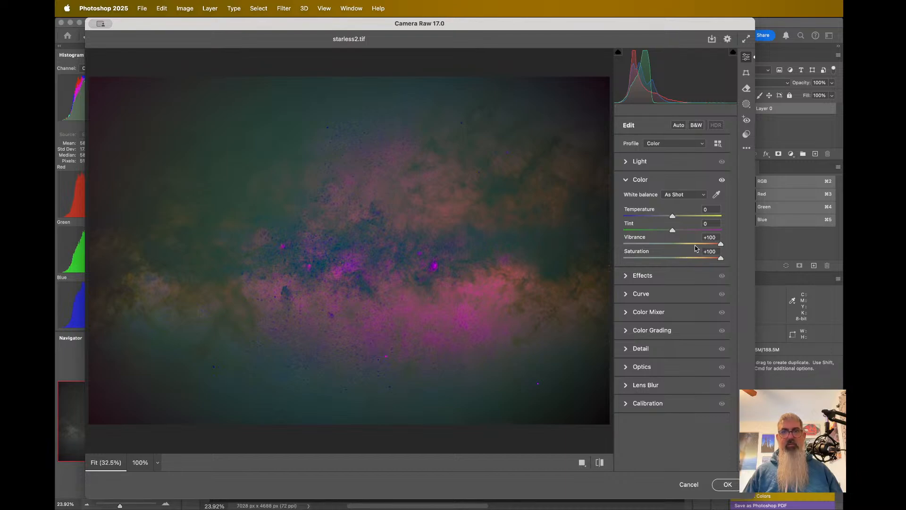
left_click(695, 244)
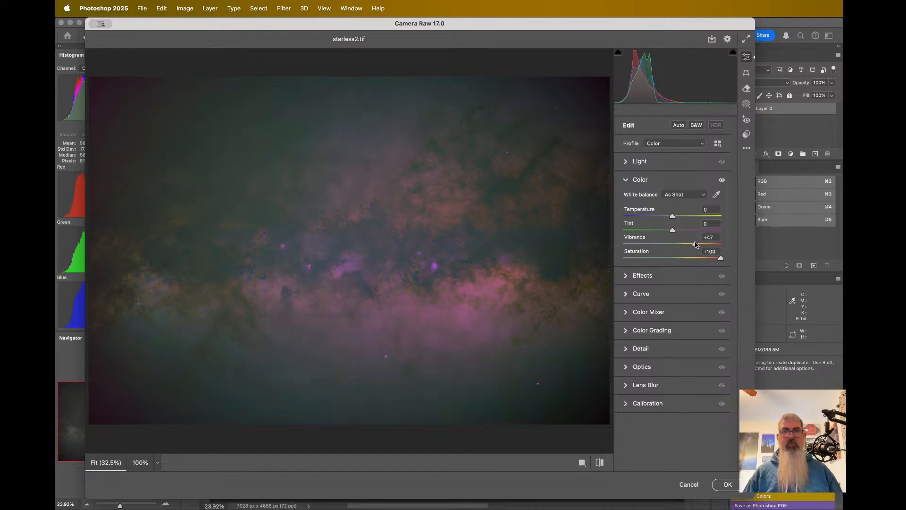
- Set the starless image's saturation to +39, vibrance to +34, tint to -4 and temperature to +6
left_click(694, 258)
left_click_drag(694, 245, 680, 245)
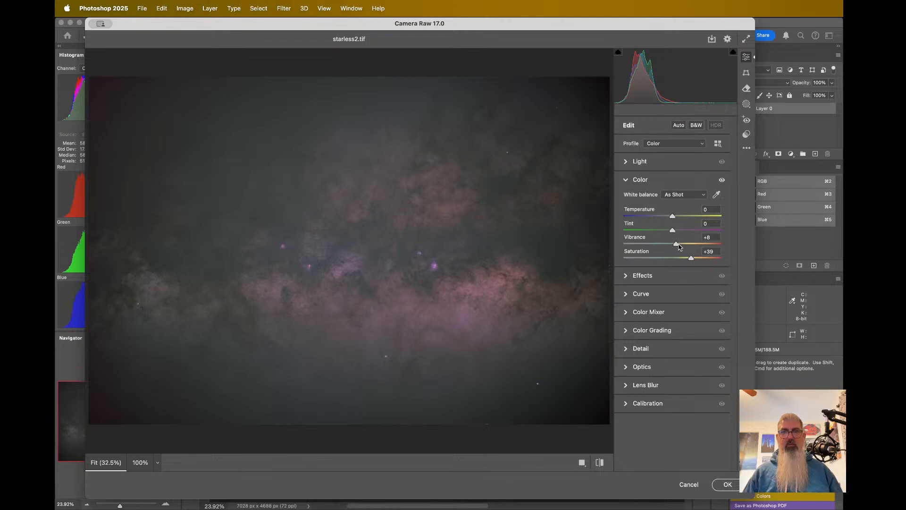
mouse_move(676, 246)
left_mouse_down()
mouse_move(689, 247)
mouse_move(672, 231)
left_mouse_up()
left_click_drag(673, 218, 675, 219)
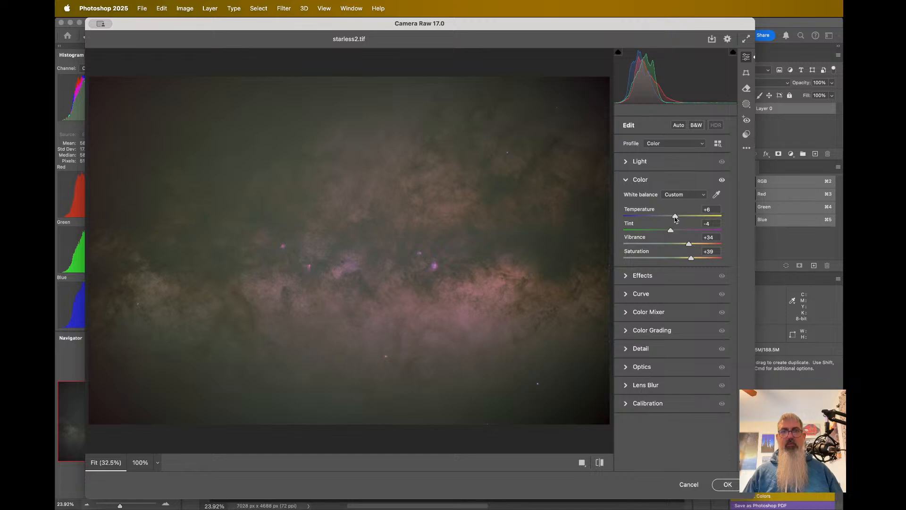
- Adjust the starless image's color to Temperature +8, Vibrance +23 and Saturation +35
left_click_drag(676, 218, 677, 220)
left_click_drag(685, 246, 684, 246)
scroll(420, 216, "down", 5)
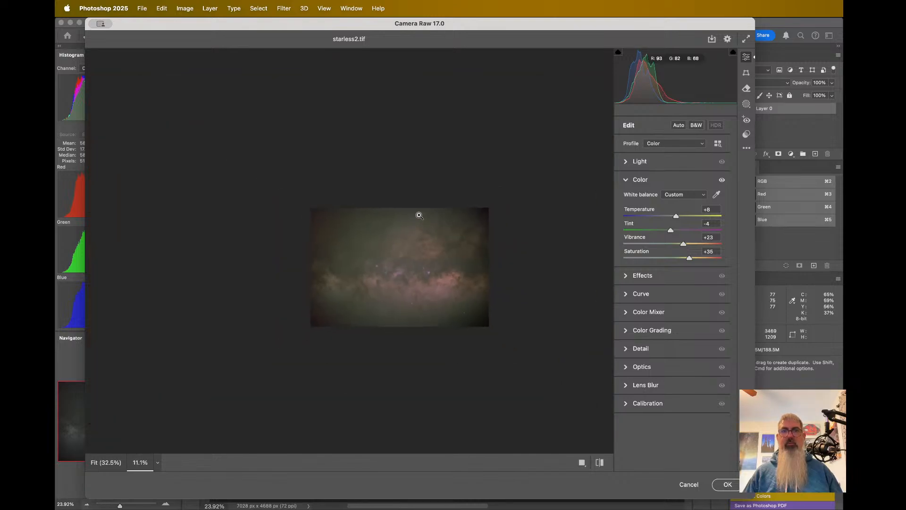
scroll(419, 215, "up", 3)
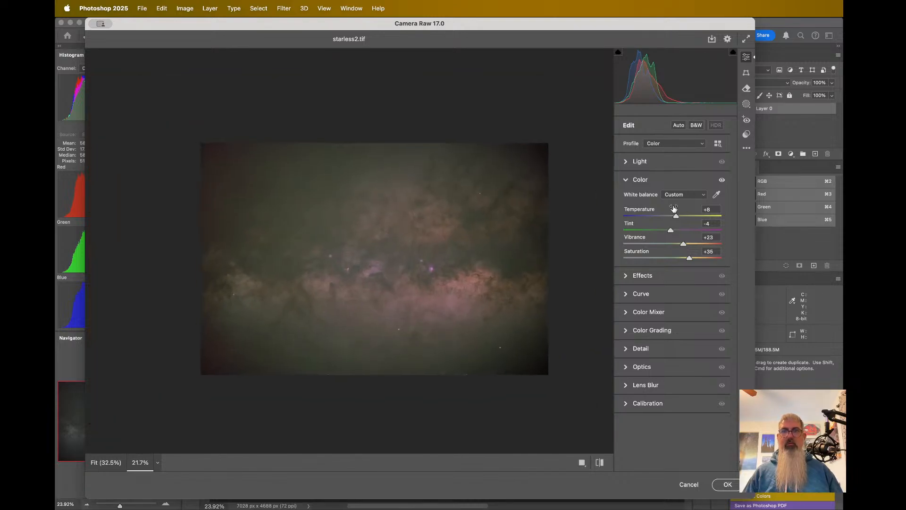
- Apply effects to the Milky Way image with Texture +21, Clarity +17 and Dehaze +6
left_click(654, 275)
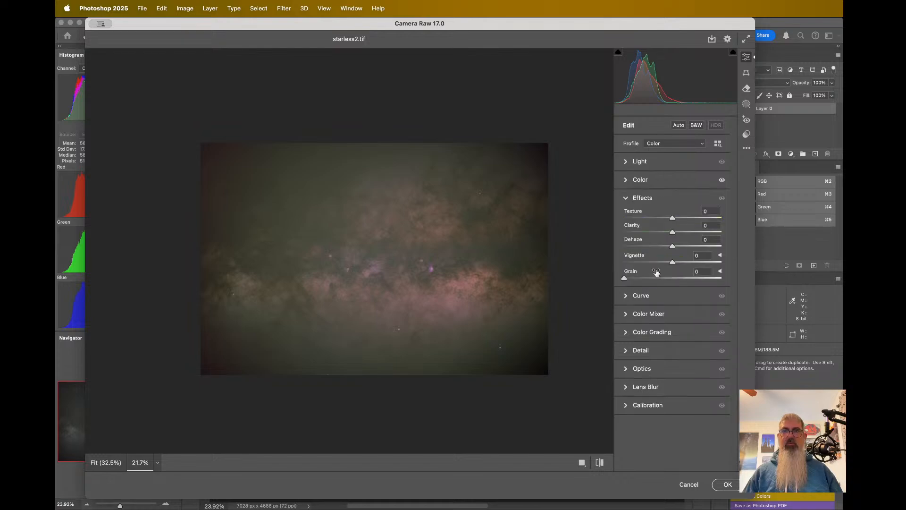
left_click_drag(673, 249, 683, 219)
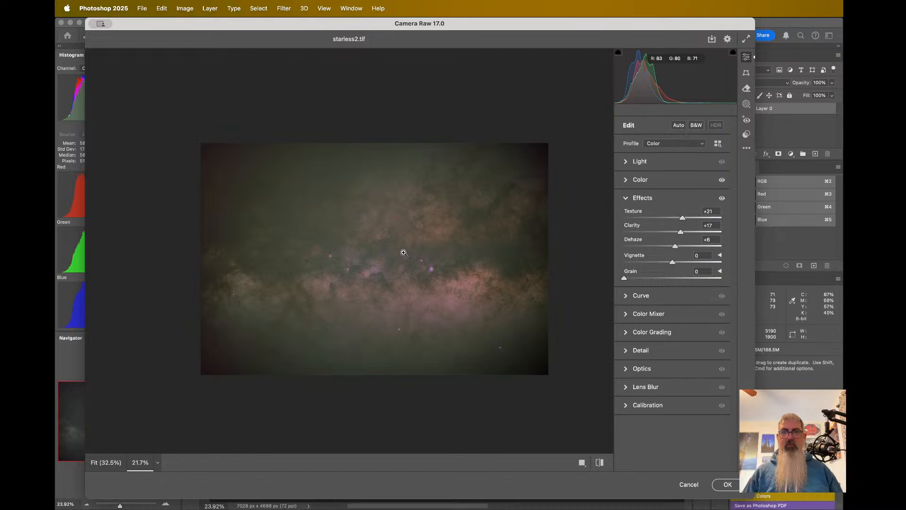
left_click(410, 251)
scroll(414, 250, "right", 2)
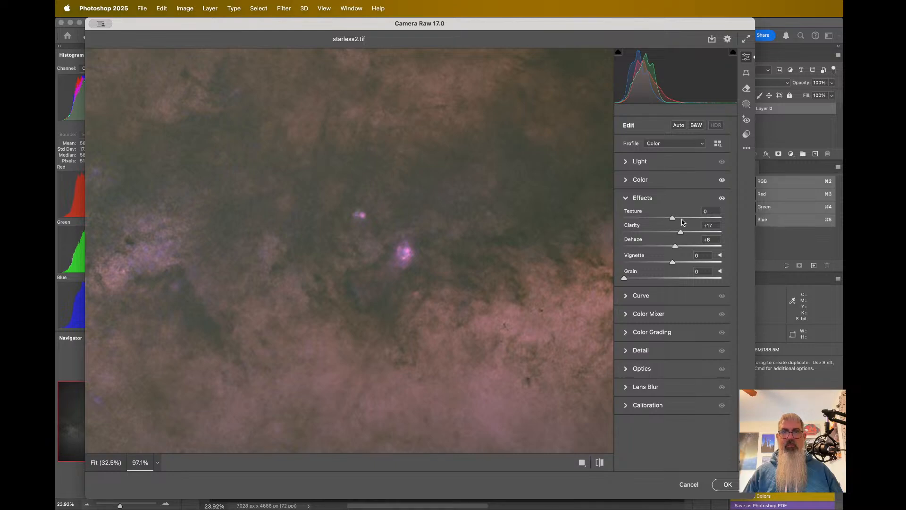
- Try a Texture of +55 and compare the nebula detail with the effects switched off and on
left_click_drag(682, 219, 699, 225)
scroll(529, 229, "down", 4)
scroll(528, 228, "up", 3)
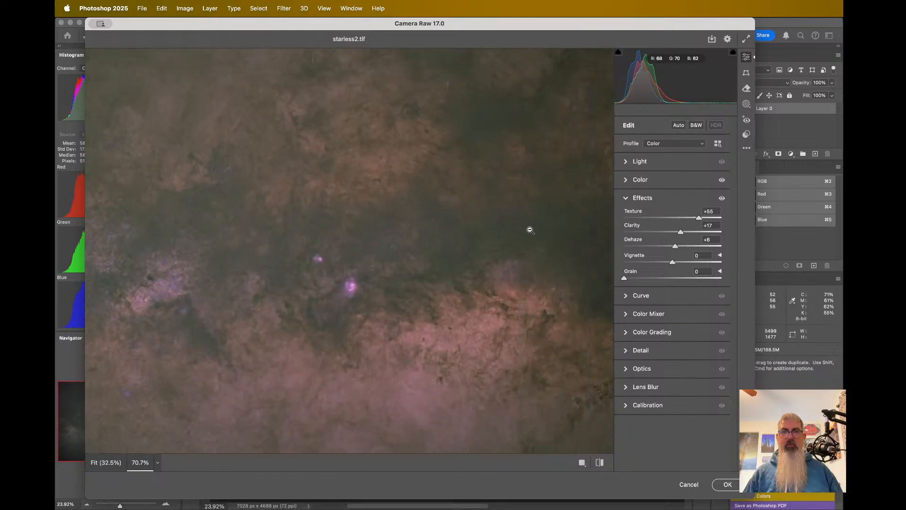
scroll(531, 230, "down", 3)
scroll(532, 230, "up", 3)
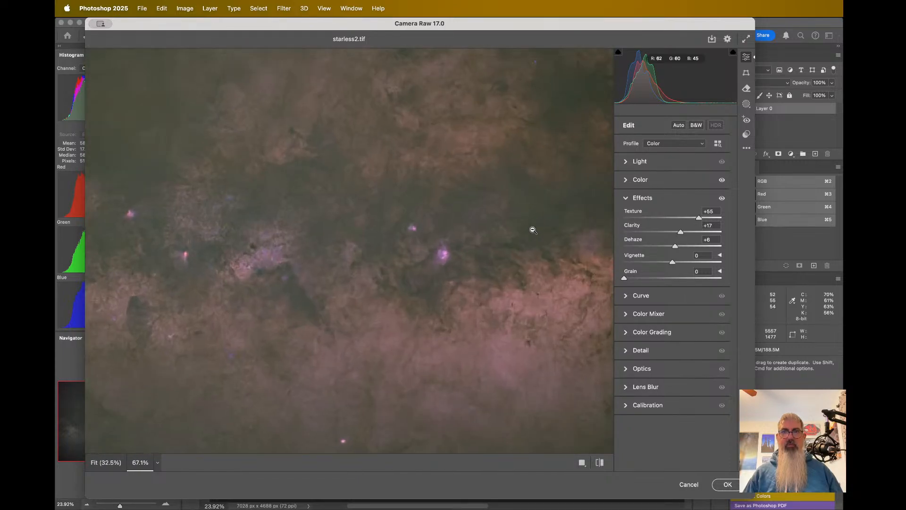
scroll(533, 230, "down", 2)
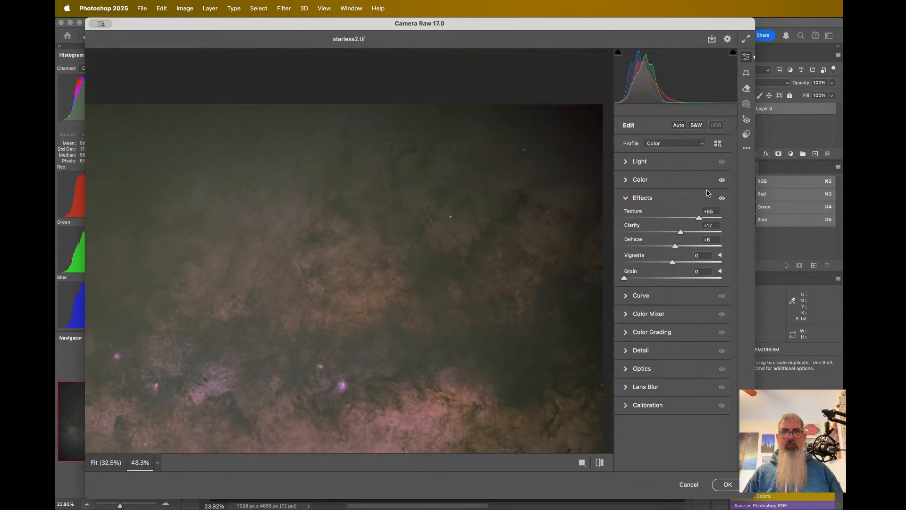
left_click_drag(722, 199, 722, 198)
scroll(418, 150, "up", 5)
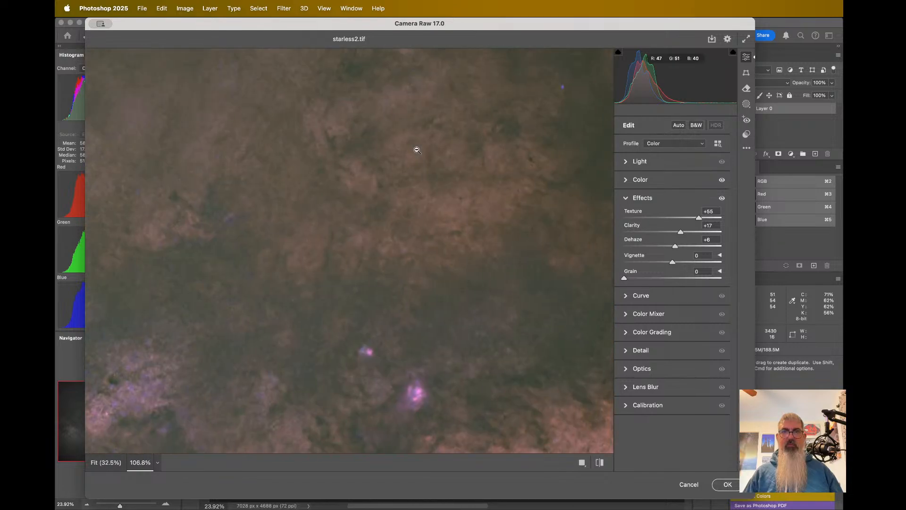
scroll(426, 153, "down", 5)
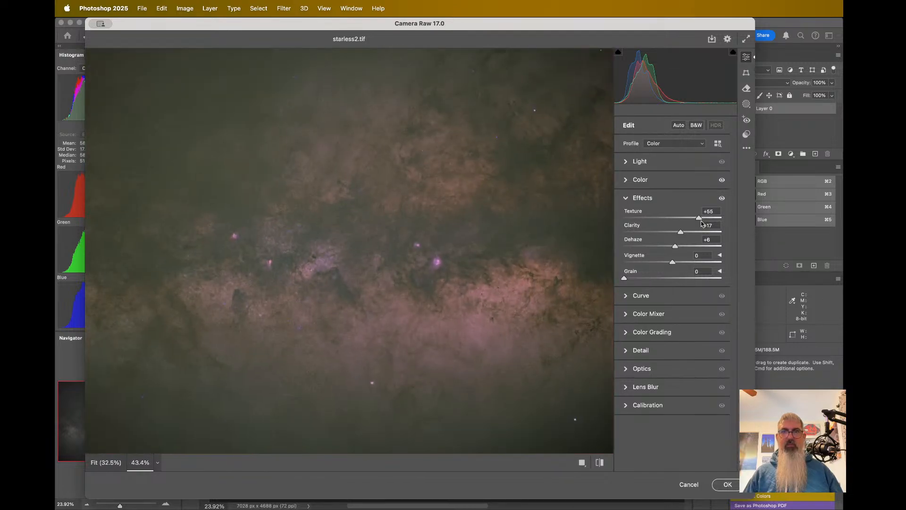
- Reduce Texture to +12 and set Clarity to +29, checking the dust lanes up close
left_click_drag(700, 220, 681, 220)
scroll(518, 180, "up", 3)
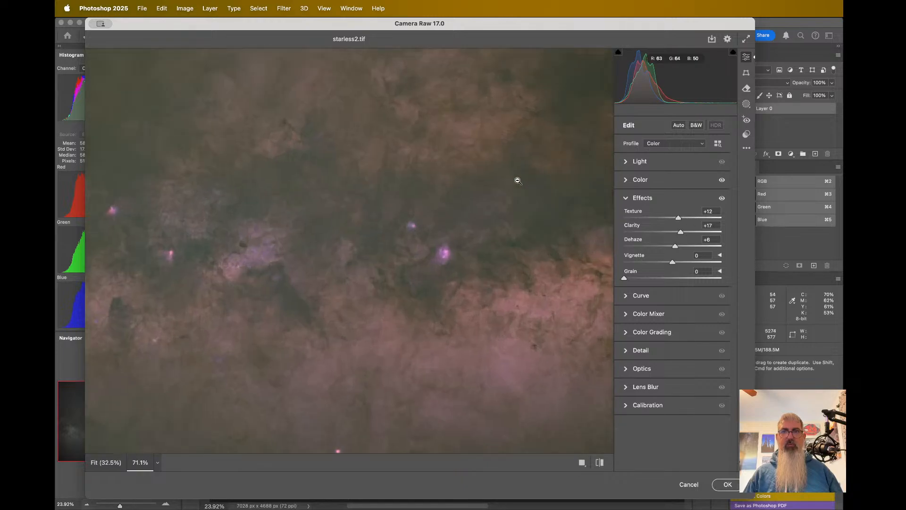
scroll(431, 196, "up", 3)
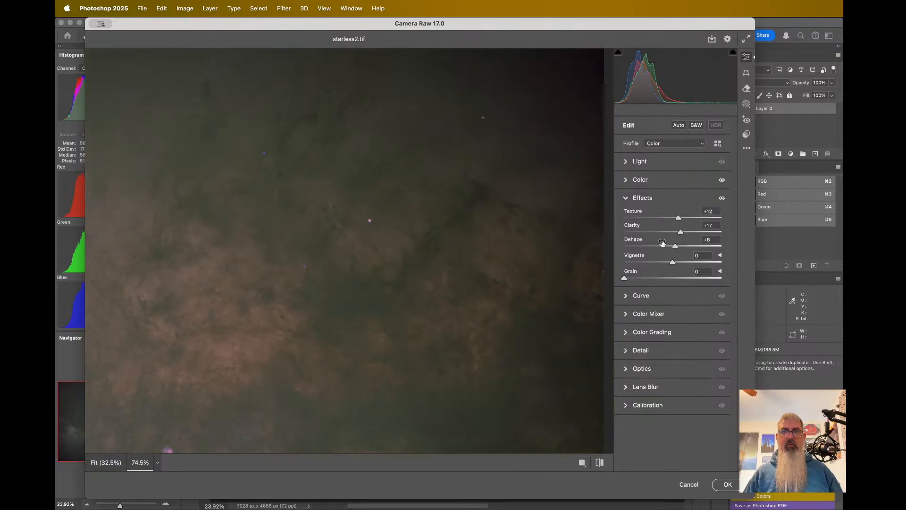
left_click_drag(682, 235, 692, 234)
scroll(441, 244, "down", 5)
scroll(442, 244, "down", 1)
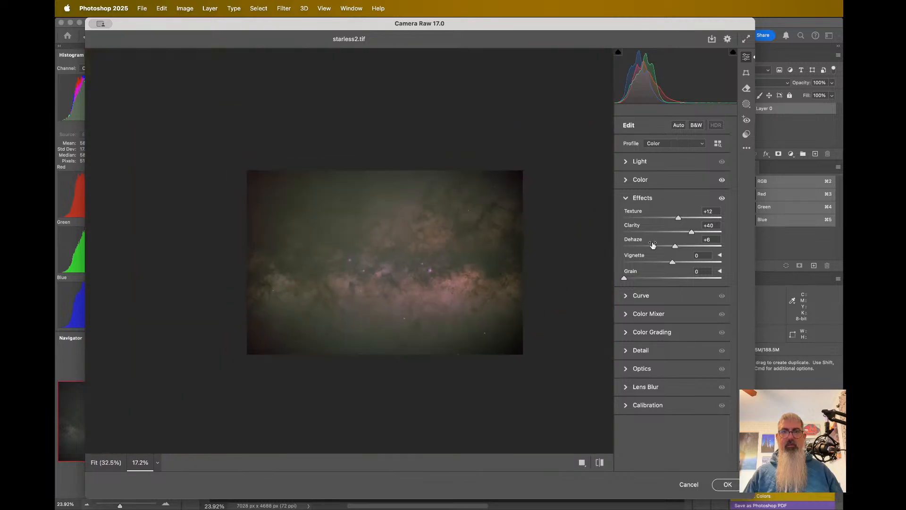
left_click_drag(692, 233, 686, 236)
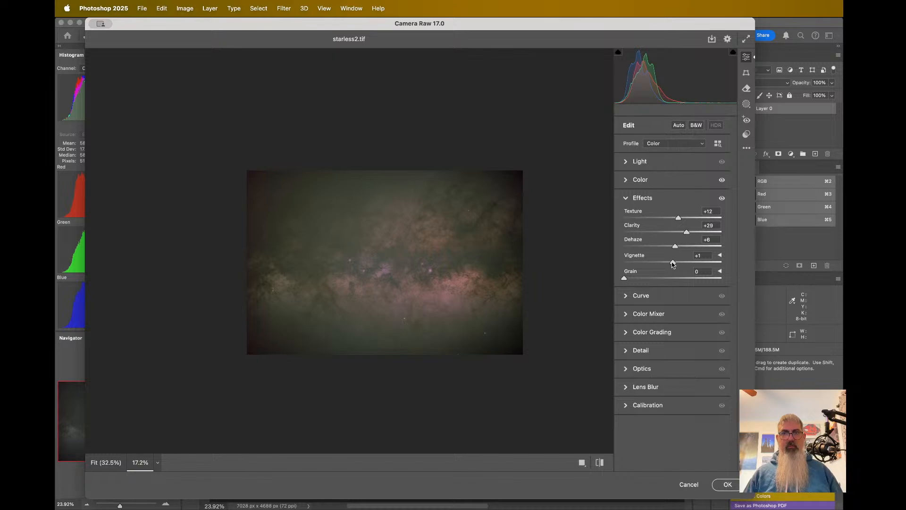
- Lighten the image's dark corners with a Vignette amount of +6
left_click_drag(673, 264, 677, 266)
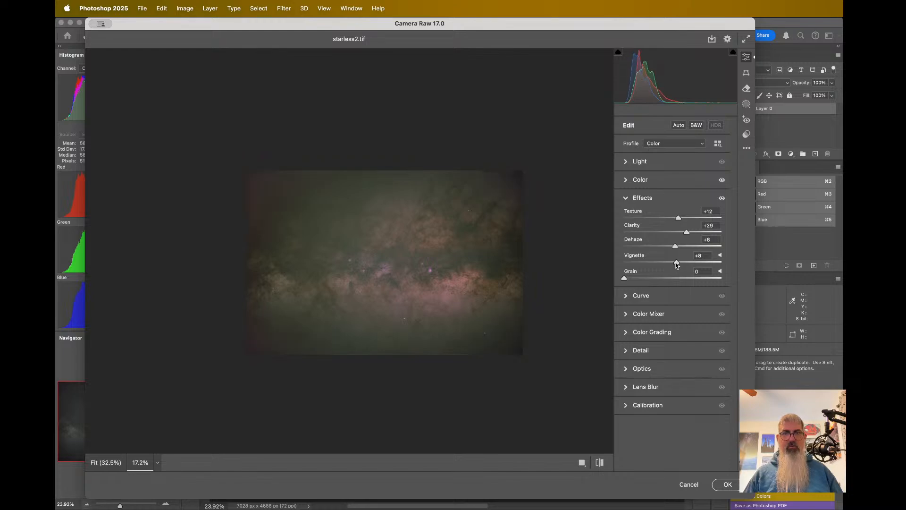
scroll(440, 289, "up", 5)
scroll(440, 289, "down", 3)
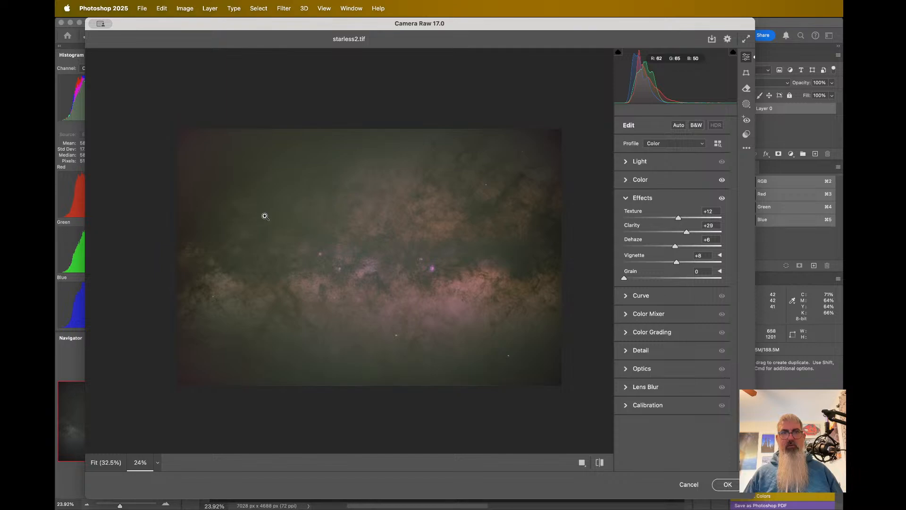
scroll(265, 216, "down", 3)
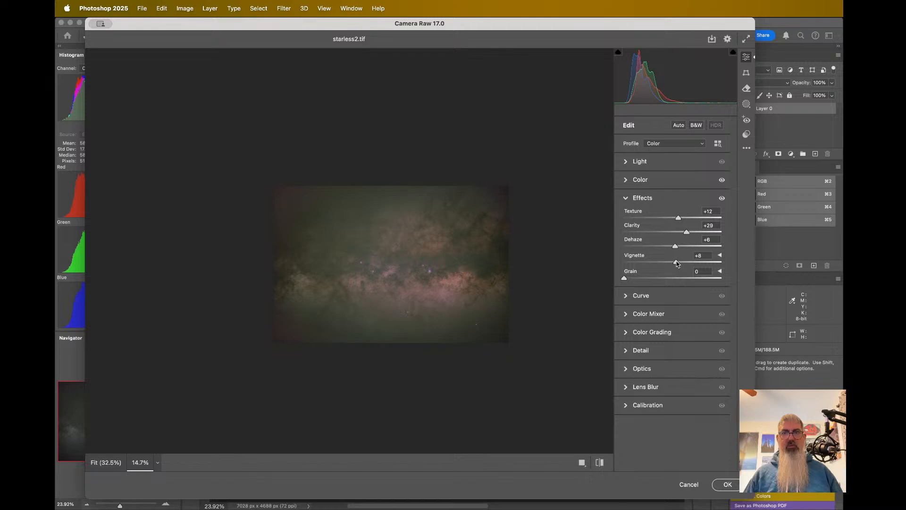
left_click_drag(677, 263, 676, 264)
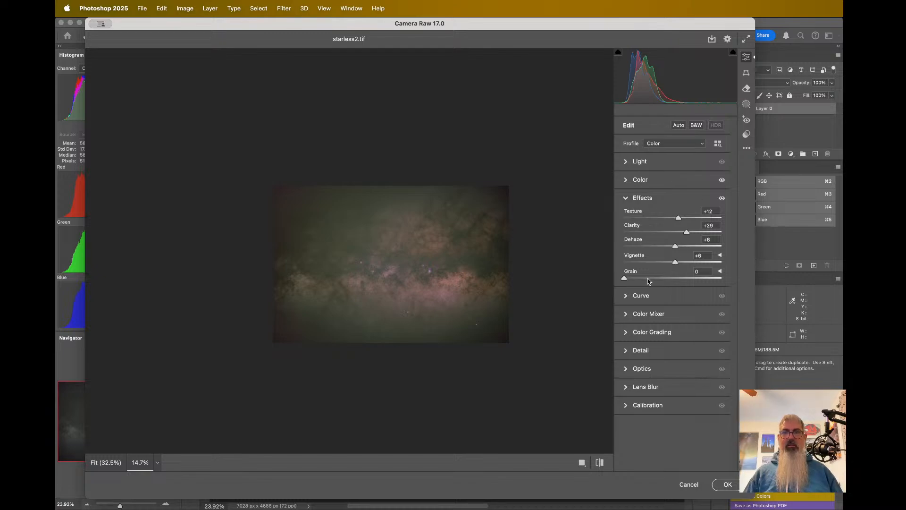
- Raise the image's Contrast to +9 in the light adjustments
left_click(665, 162)
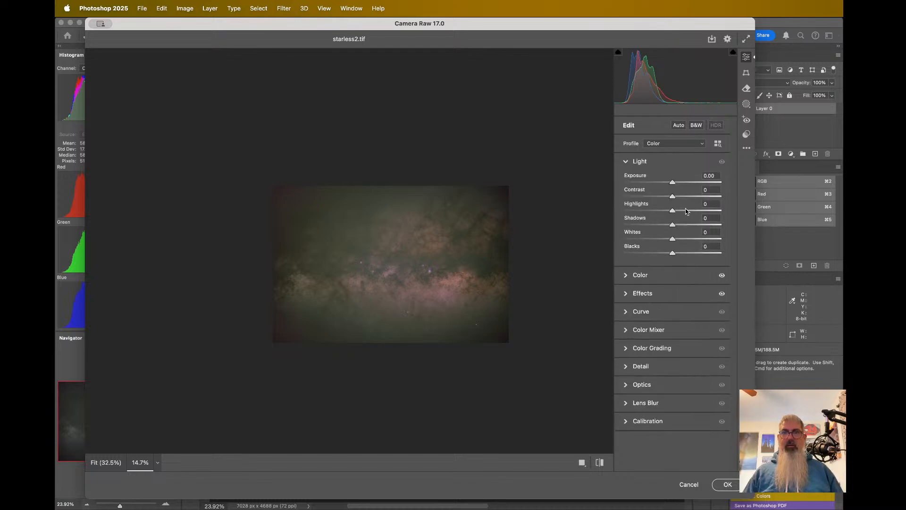
mouse_move(673, 196)
left_mouse_down()
mouse_move(689, 204)
mouse_move(674, 198)
left_mouse_up()
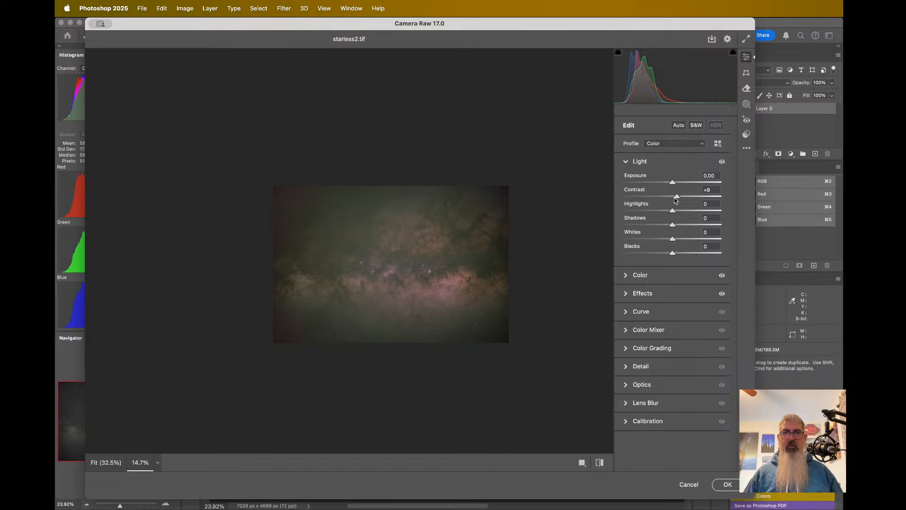
- Examine the Milky Way core and nebulae at close and full view to judge the contrast
left_click(378, 264)
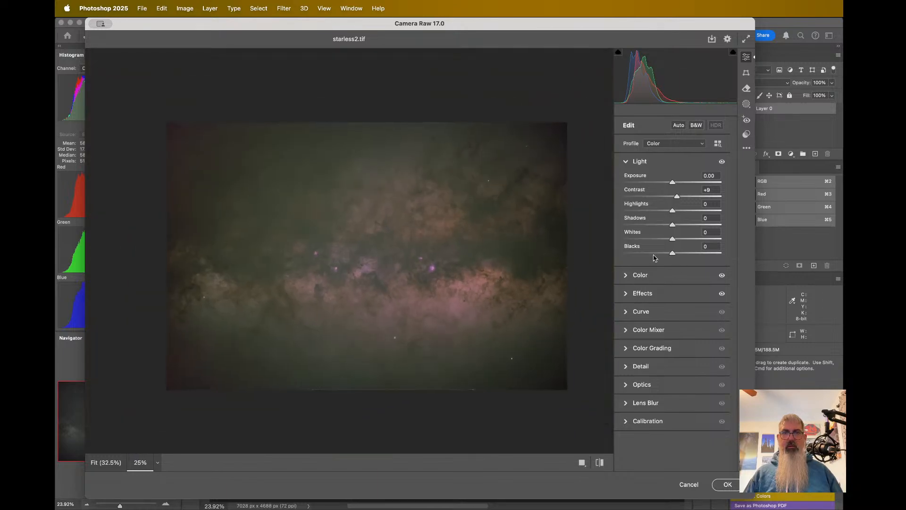
scroll(503, 246, "up", 5)
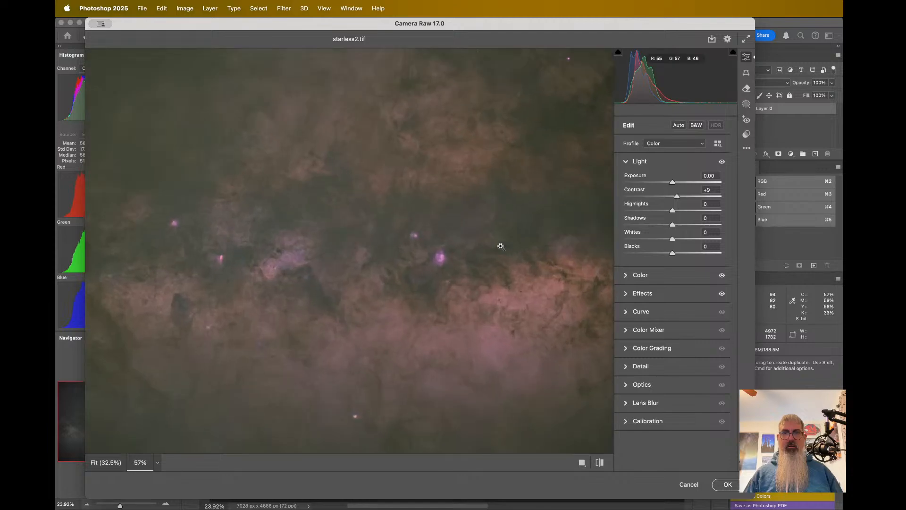
scroll(502, 246, "down", 3)
scroll(446, 267, "up", 7)
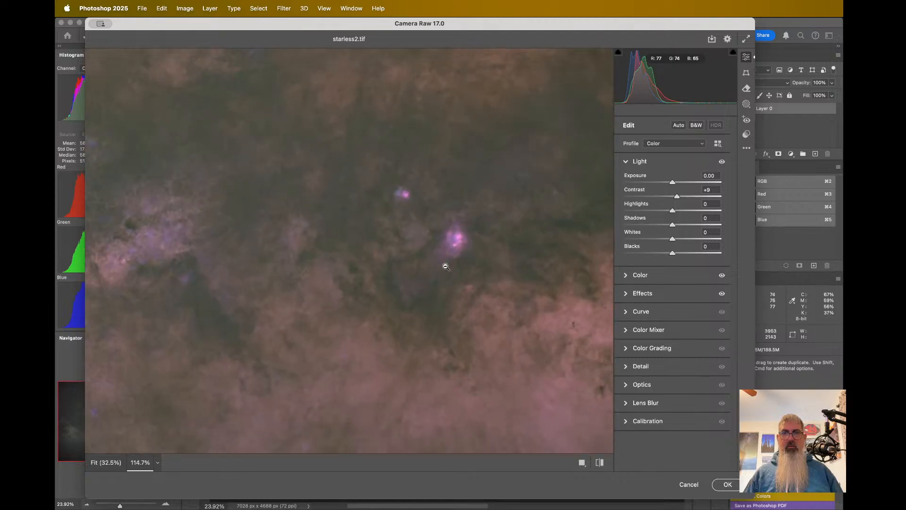
scroll(464, 247, "down", 3)
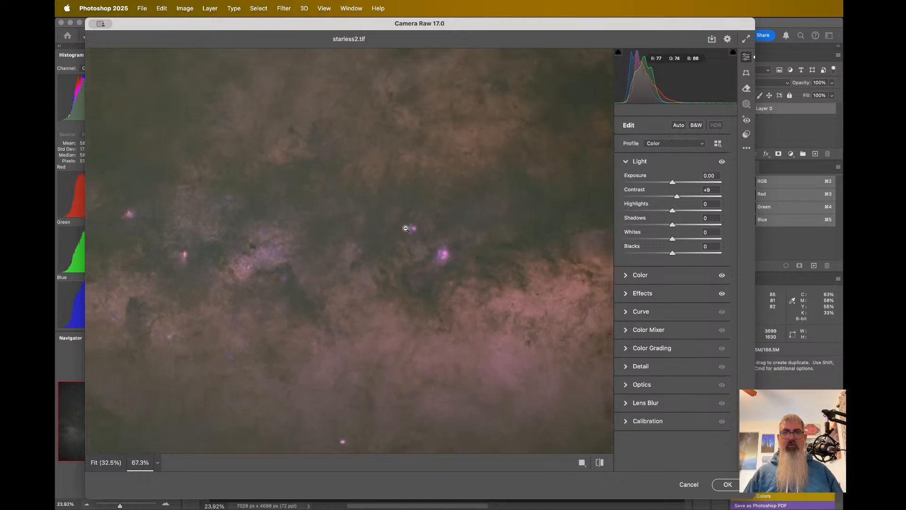
scroll(443, 229, "down", 3)
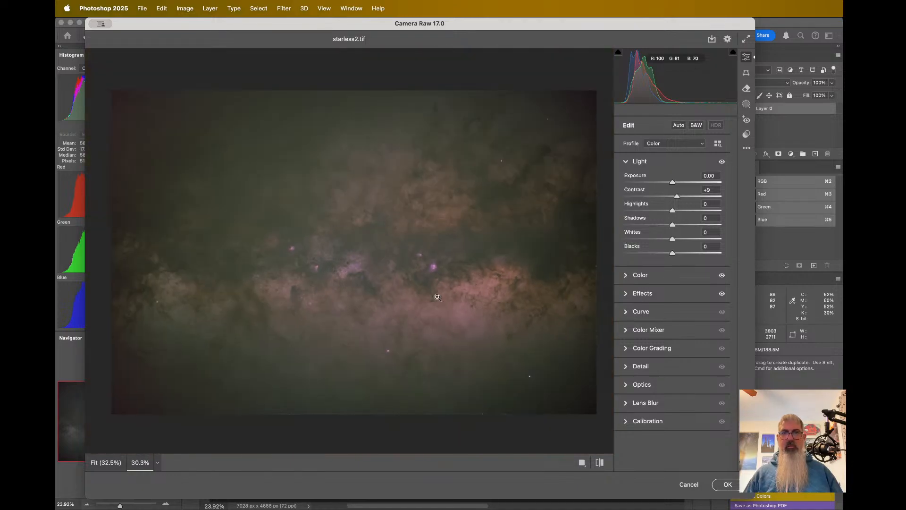
scroll(438, 284, "up", 3)
scroll(438, 298, "down", 3)
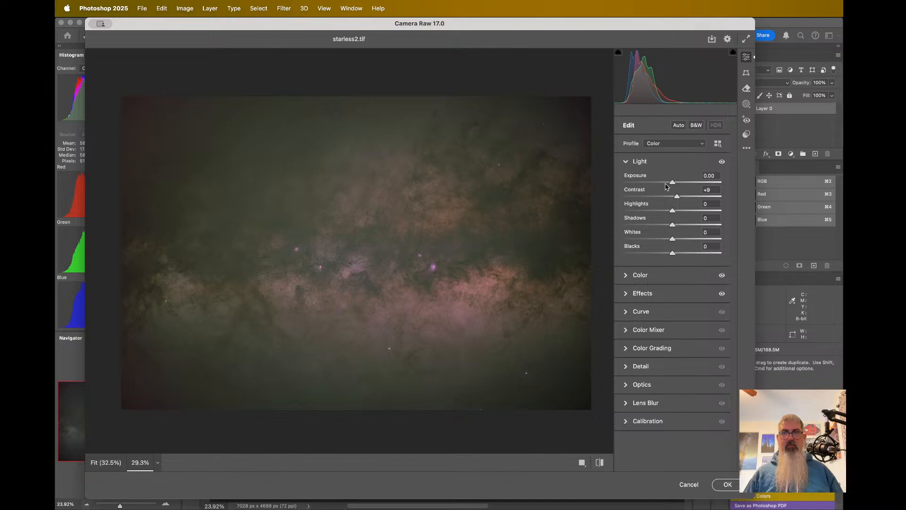
- Brighten the image with Exposure +1.00 and pull Highlights down to -95
left_click_drag(673, 182, 683, 183)
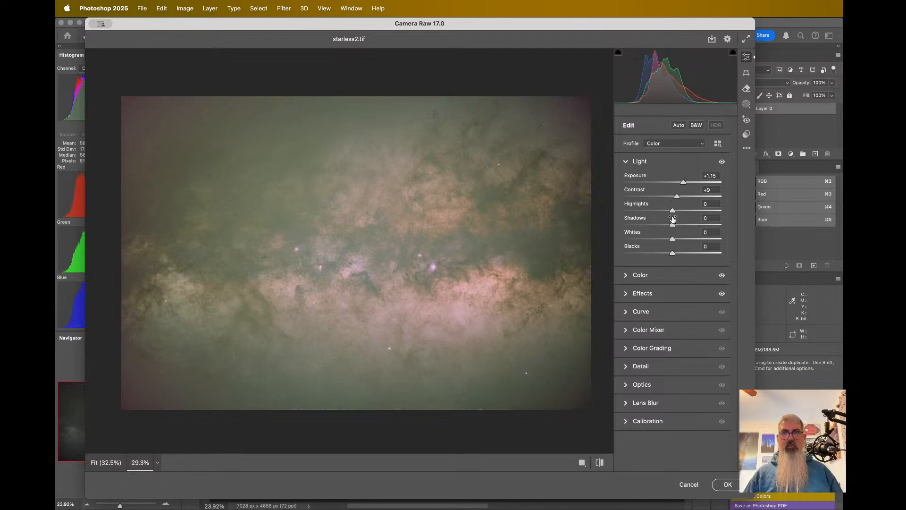
left_click_drag(672, 213, 626, 213)
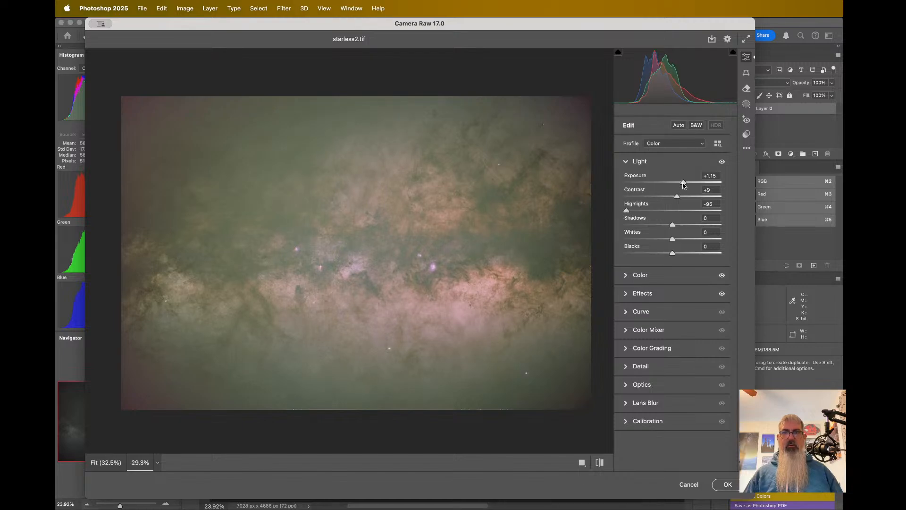
left_click_drag(684, 185, 683, 185)
scroll(492, 254, "up", 5)
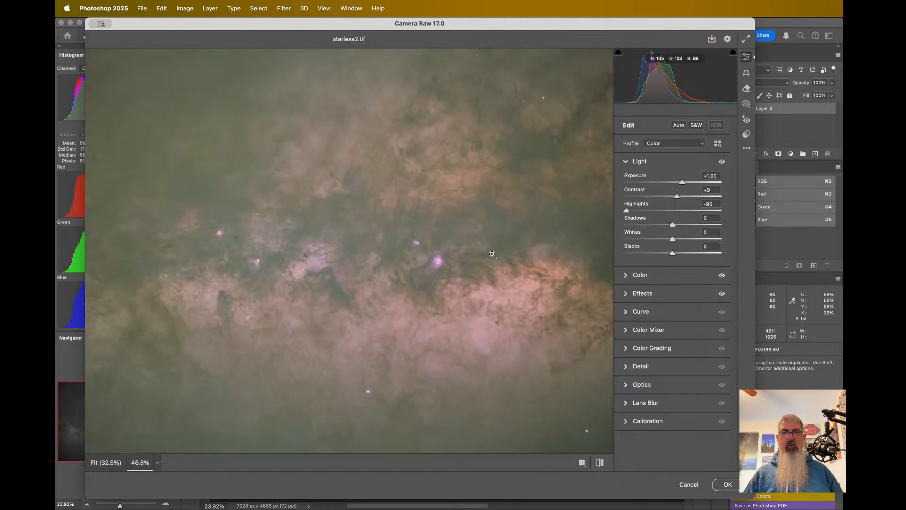
scroll(493, 254, "down", 5)
scroll(492, 254, "up", 5)
scroll(492, 254, "down", 3)
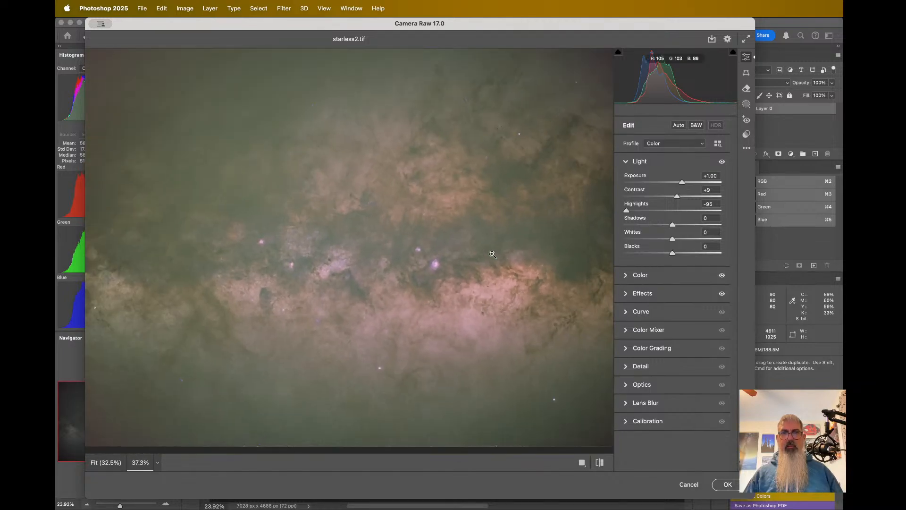
- Reduce the green cast by setting Tint to +8, and lower Saturation to +30
left_click(675, 276)
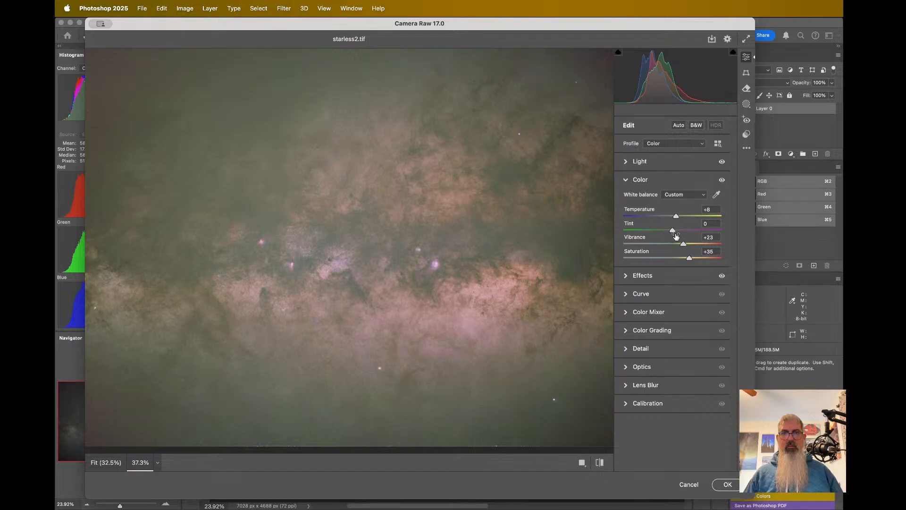
scroll(416, 249, "down", 3)
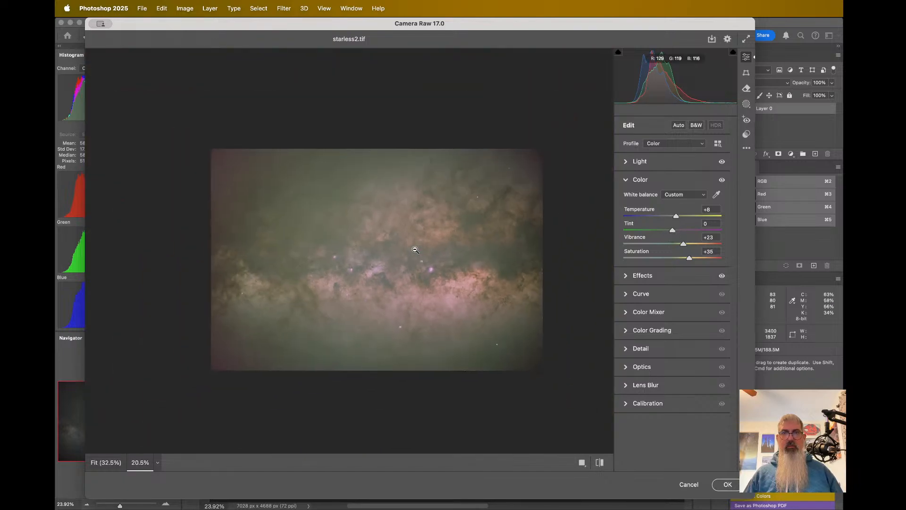
scroll(416, 250, "up", 5)
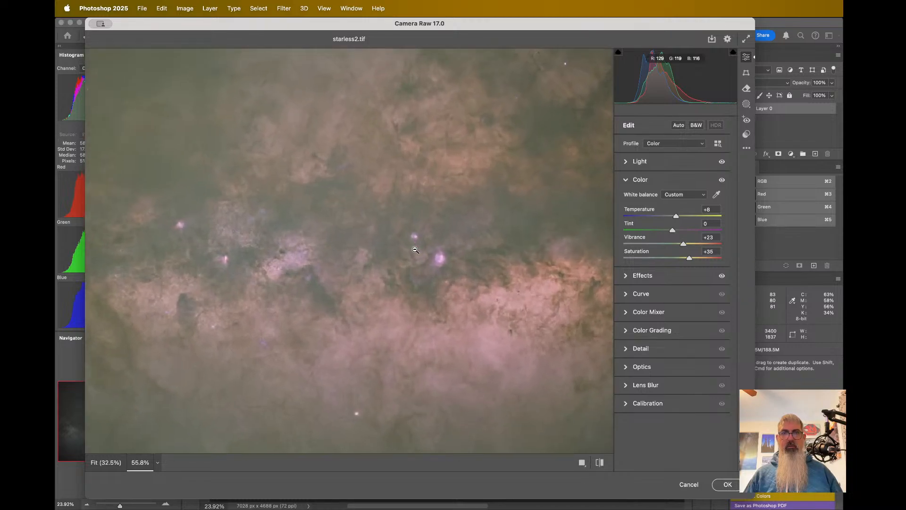
scroll(416, 250, "down", 2)
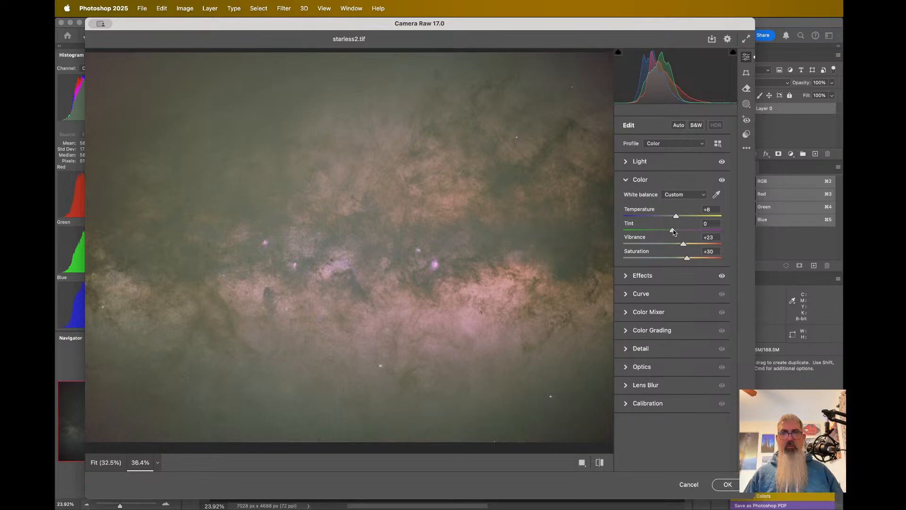
left_click_drag(675, 232, 678, 233)
scroll(427, 281, "up", 4)
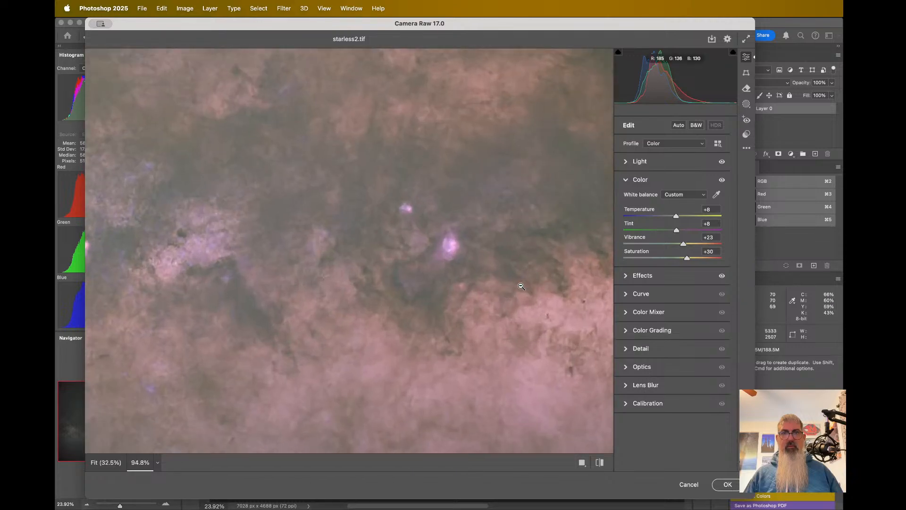
- Examine the Milky Way core and surrounding sky at close and full view to judge the color balance
scroll(436, 291, "down", 4)
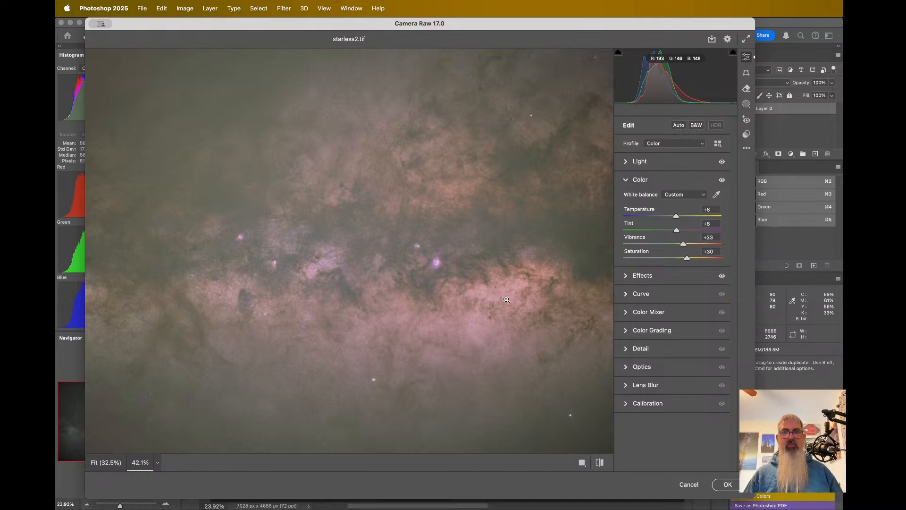
scroll(507, 300, "up", 3)
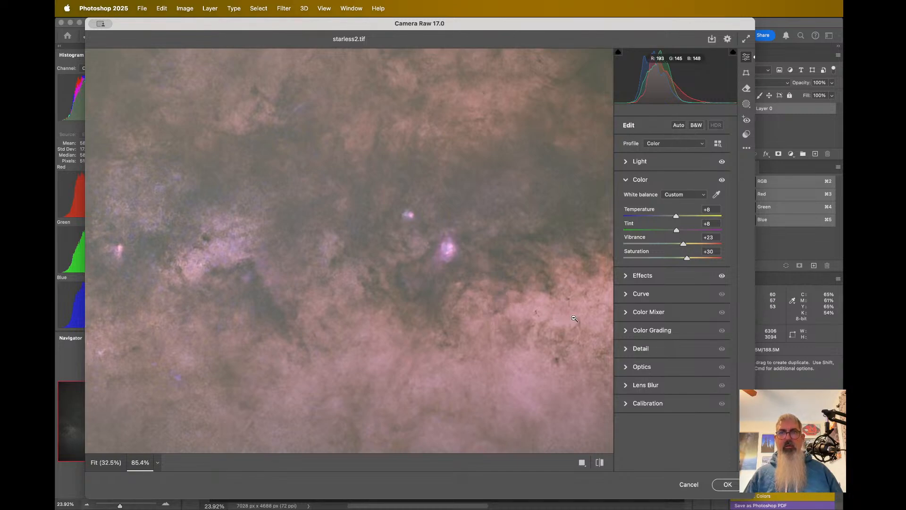
scroll(452, 319, "down", 5)
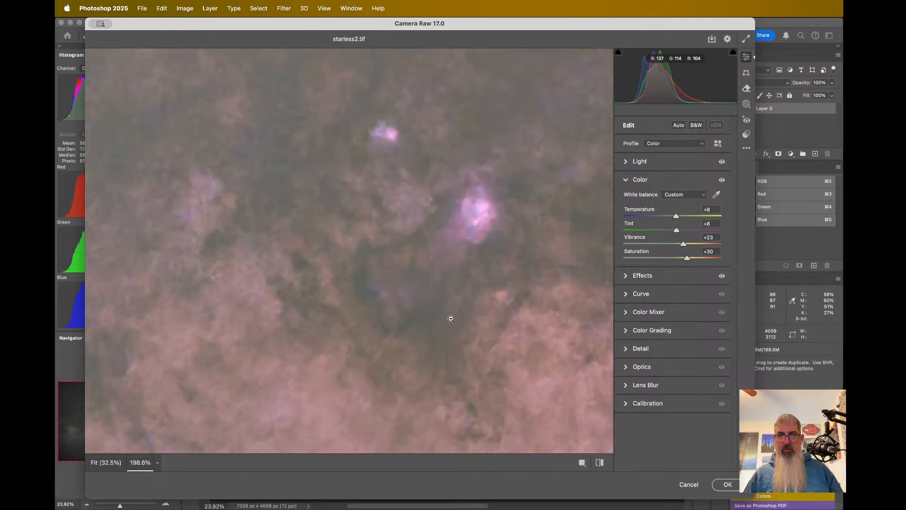
scroll(452, 319, "up", 3)
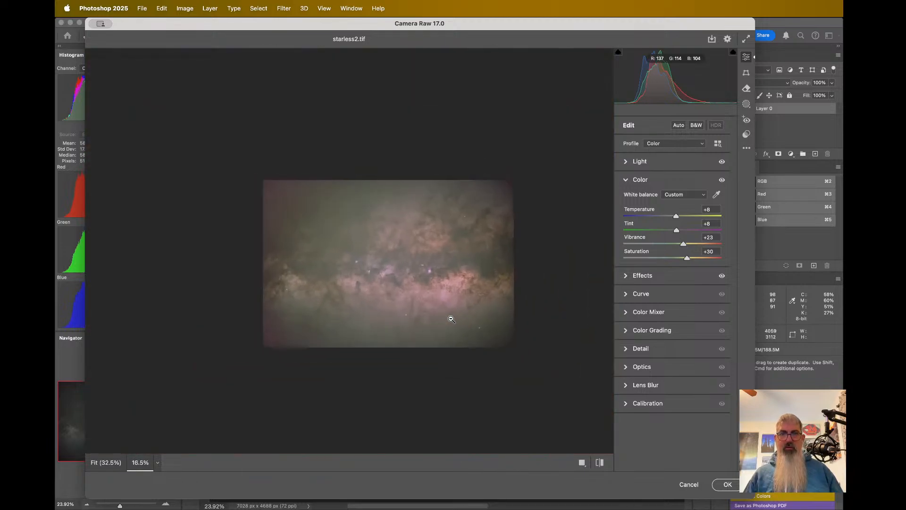
scroll(451, 319, "up", 2)
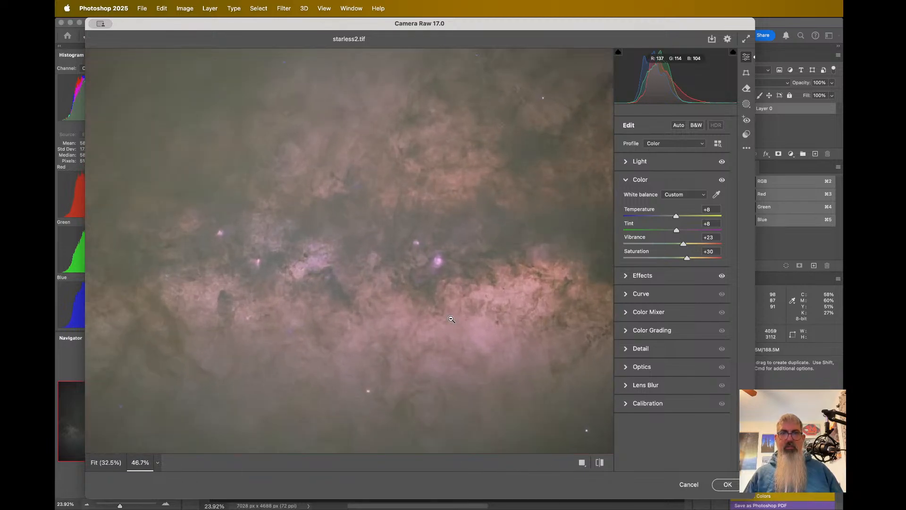
scroll(449, 320, "down", 2)
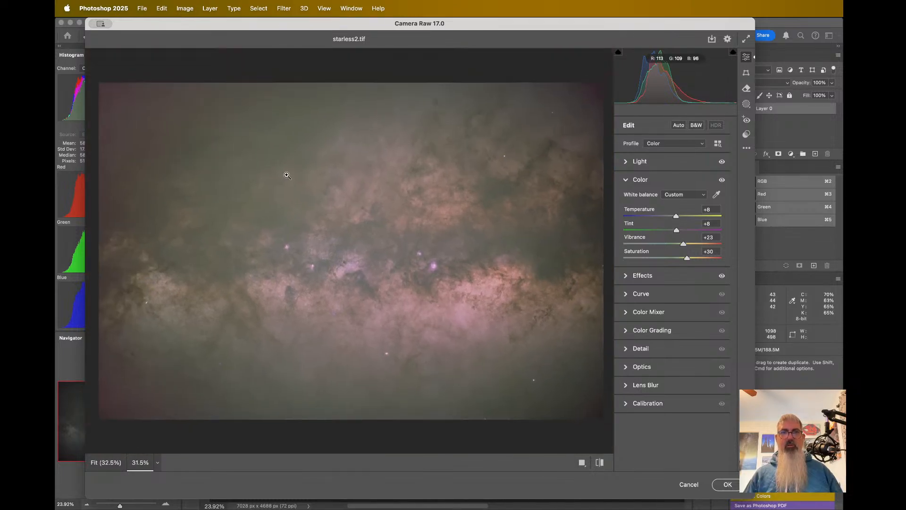
scroll(287, 176, "up", 3)
scroll(286, 176, "down", 1)
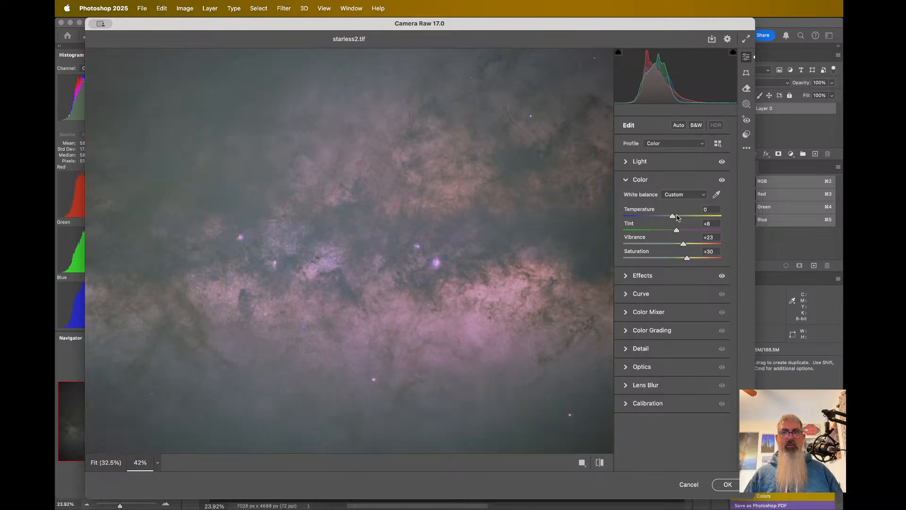
- Reset Temperature and Tint to 0 in the color adjustments and compare the image at close and full view
double_click(677, 216)
scroll(458, 215, "down", 3)
scroll(439, 226, "up", 2)
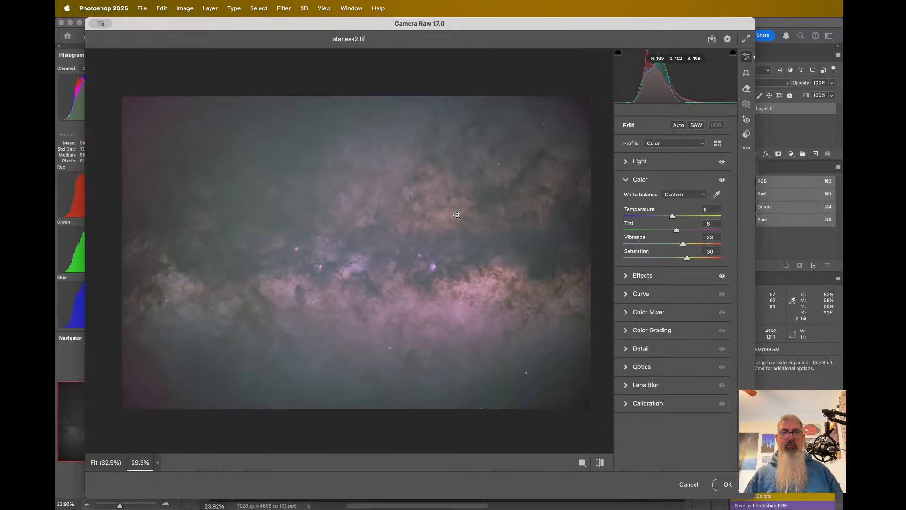
scroll(425, 236, "up", 5)
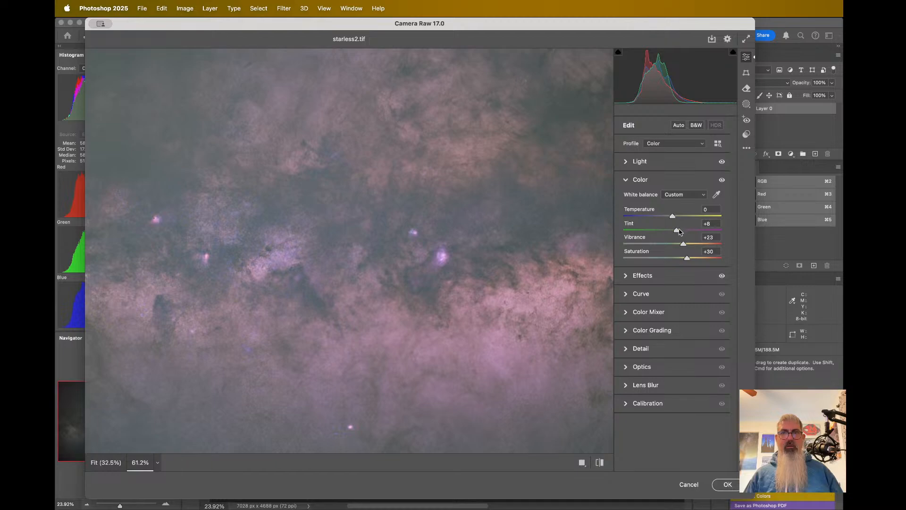
double_click(677, 231)
scroll(427, 276, "down", 5)
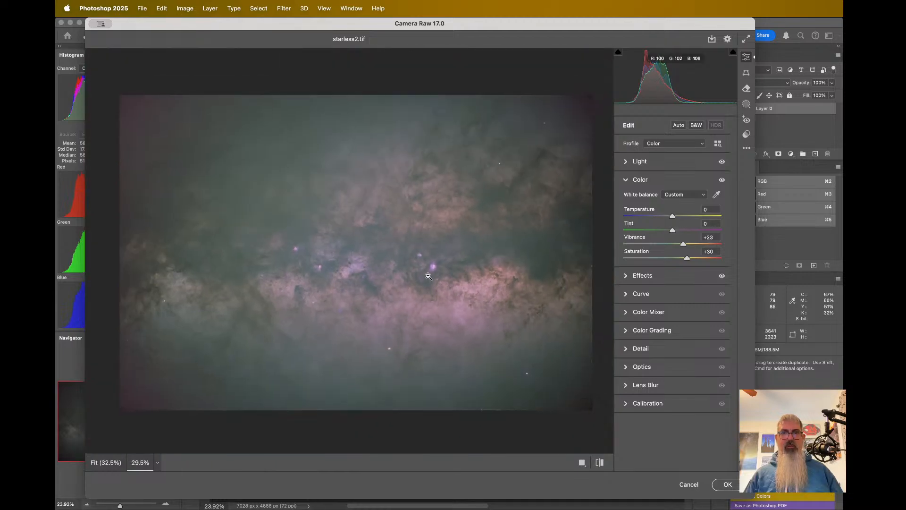
scroll(274, 129, "up", 5)
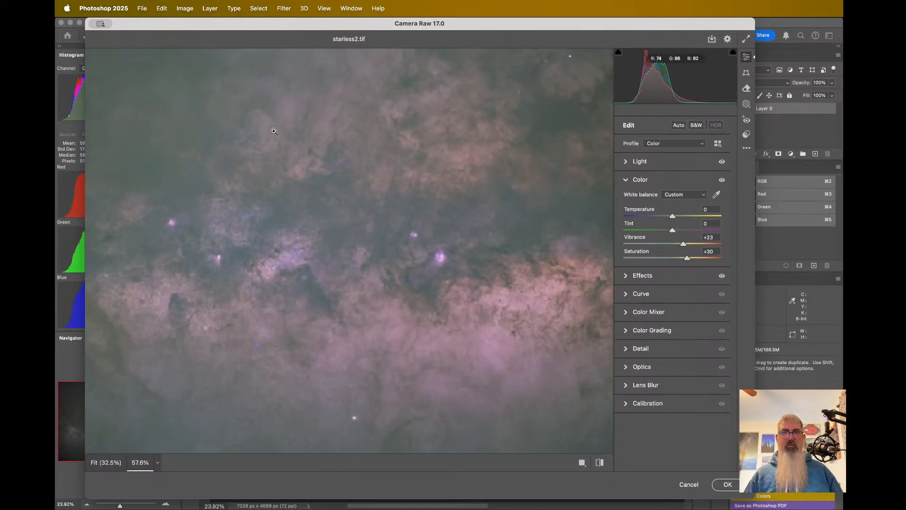
scroll(275, 131, "up", 5)
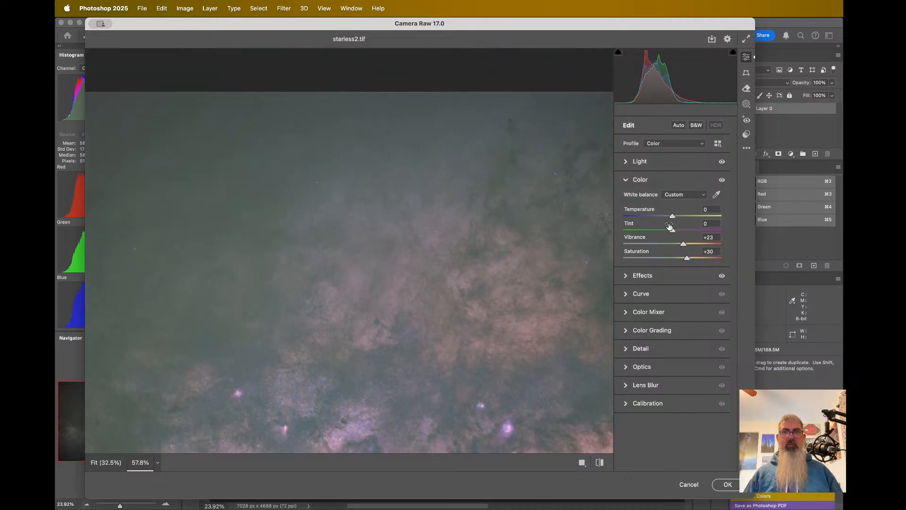
- Warm the image by trying Temperature +18, and settle on +8
left_click_drag(672, 217, 681, 219)
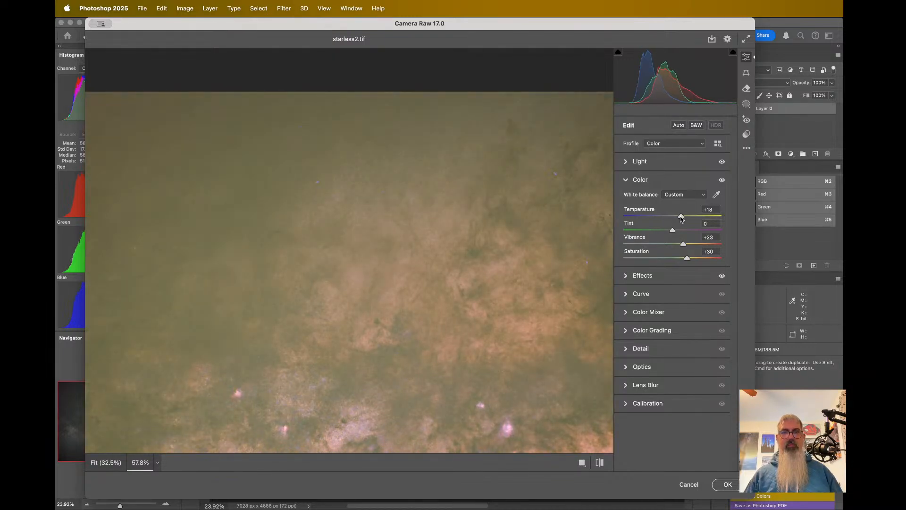
left_click(498, 251, "alt")
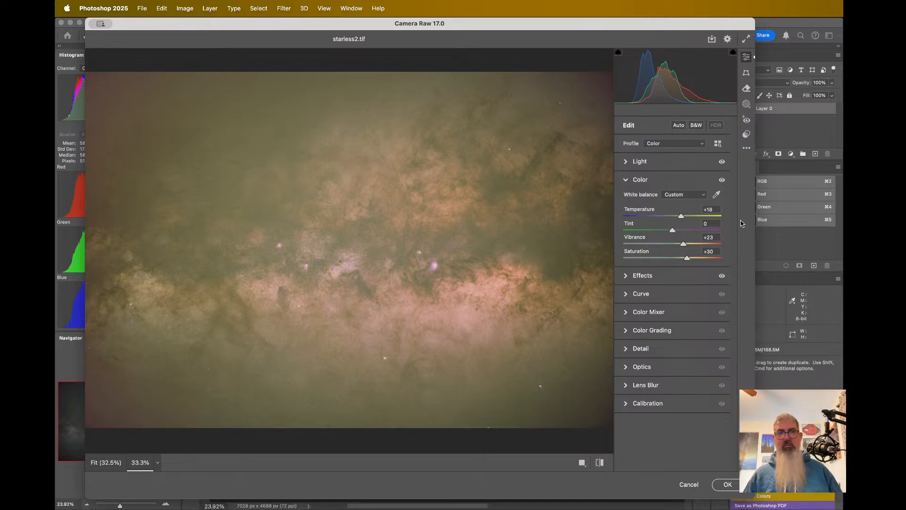
mouse_move(681, 217)
left_mouse_down()
mouse_move(654, 217)
mouse_move(686, 218)
mouse_move(678, 218)
left_mouse_up()
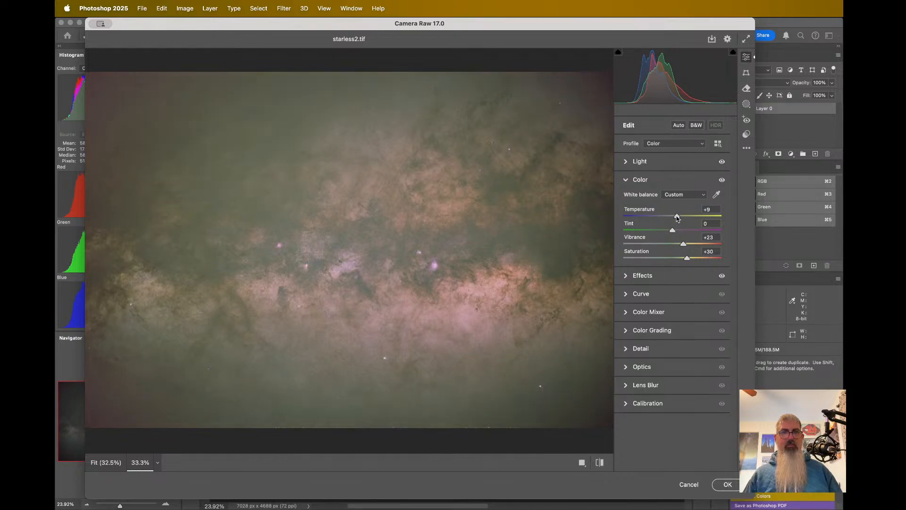
left_click_drag(678, 217, 677, 217)
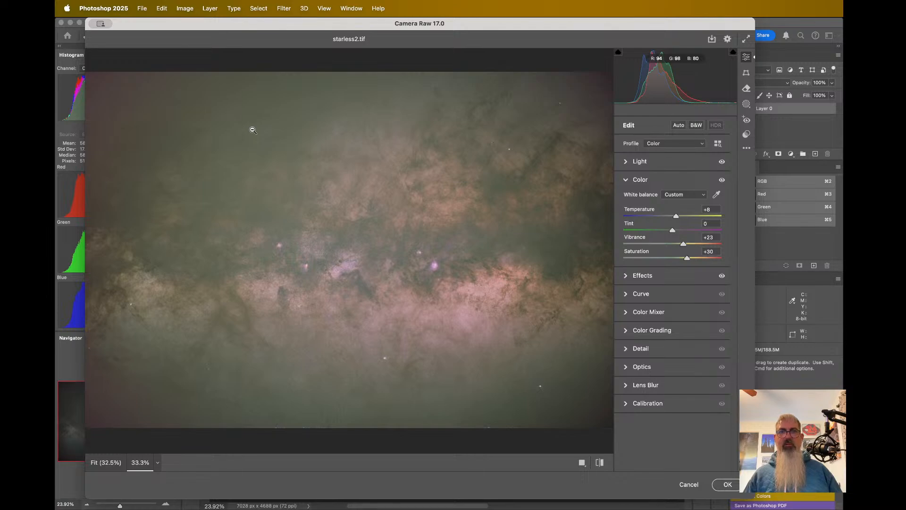
- Check the whole image and ease the Highlights reduction to -89 in the light adjustments
scroll(253, 130, "down", 5)
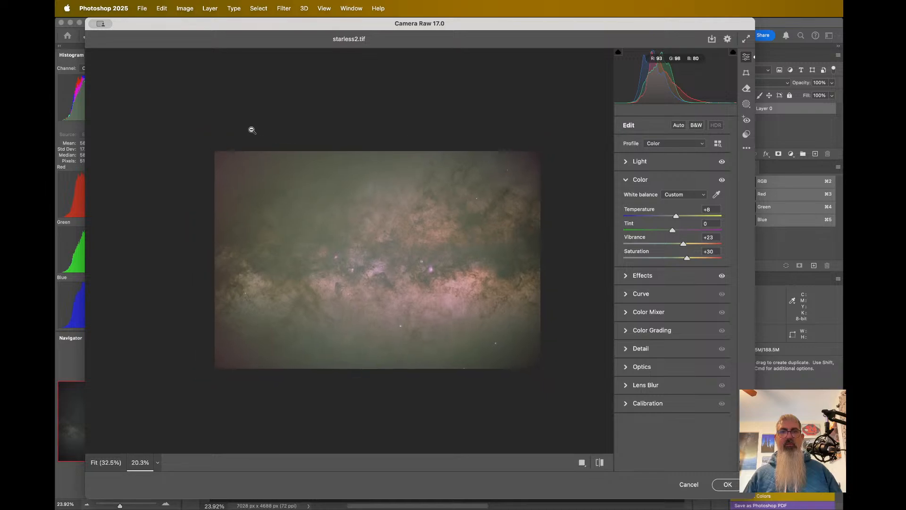
scroll(253, 130, "up", 3)
scroll(252, 130, "up", 2)
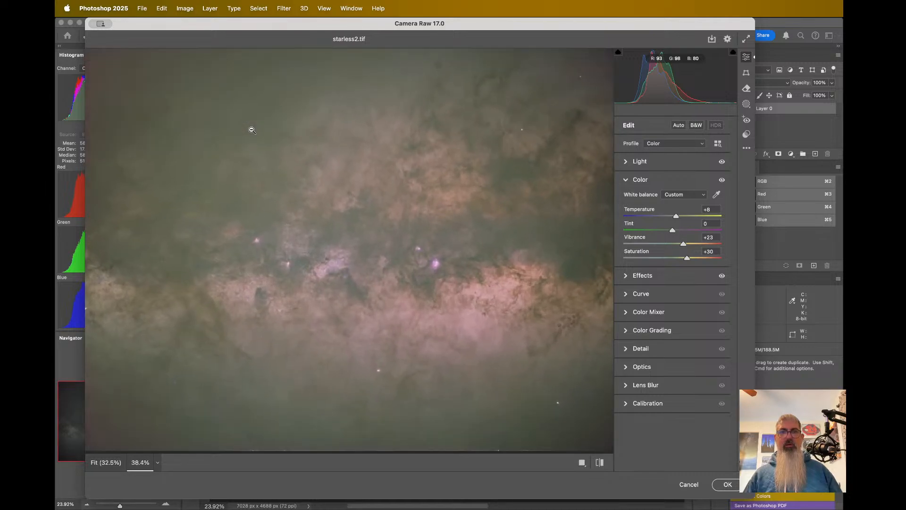
scroll(252, 130, "down", 2)
scroll(252, 130, "down", 1)
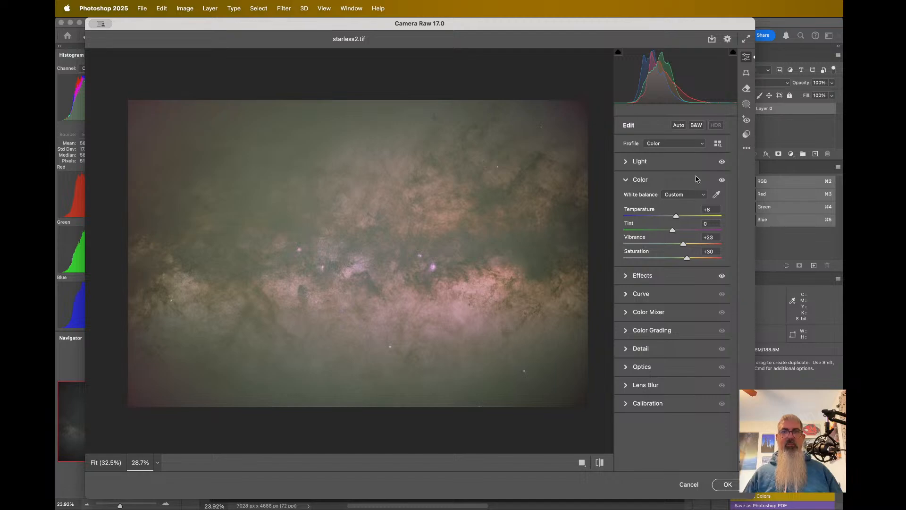
left_click(654, 164)
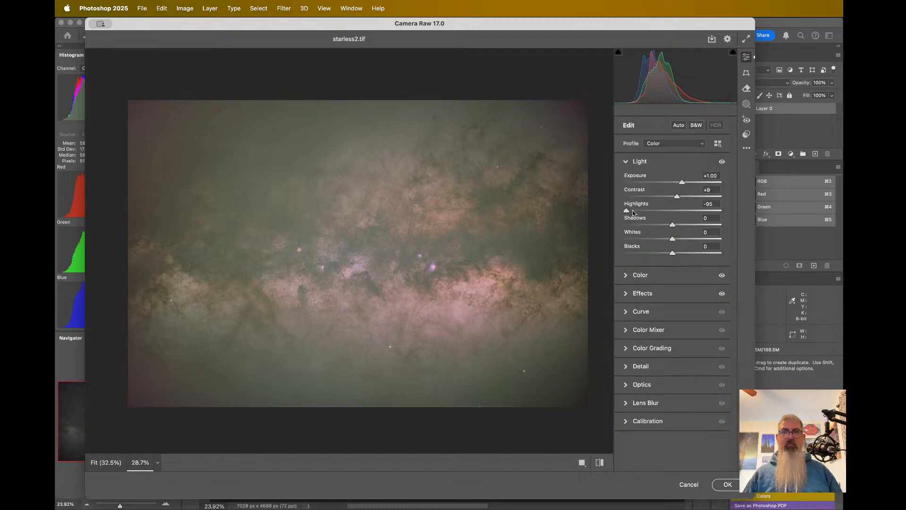
left_click_drag(633, 212, 631, 211)
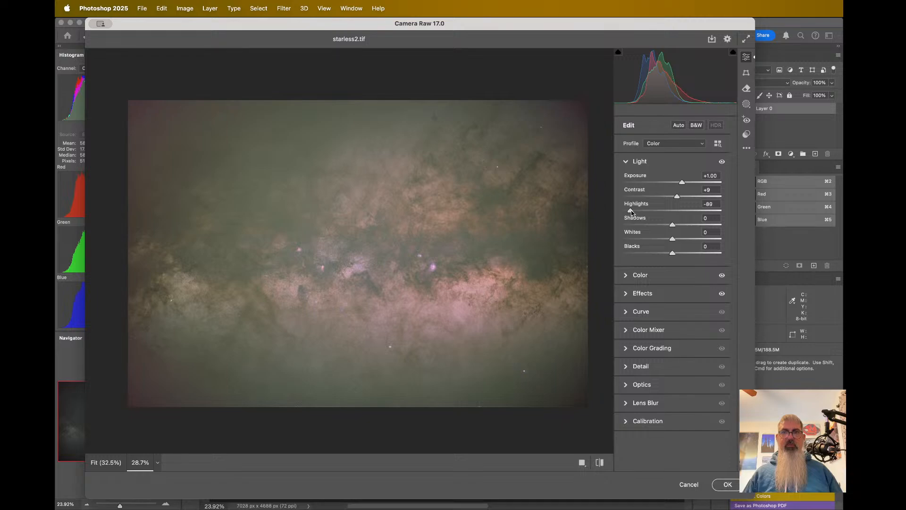
- Shape the tone curve into an S with points at input 55, output 39 and input 193, output 206
left_click(660, 276)
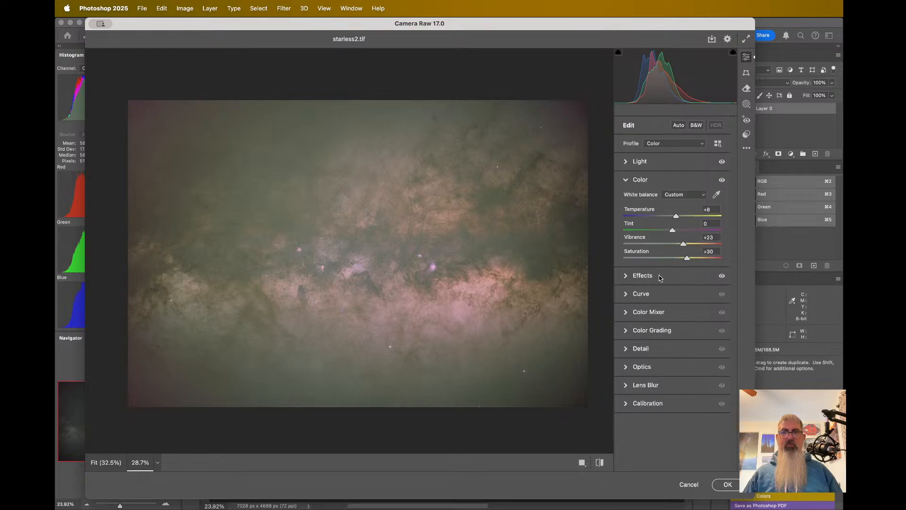
left_click(662, 300)
left_click_drag(636, 332, 642, 332)
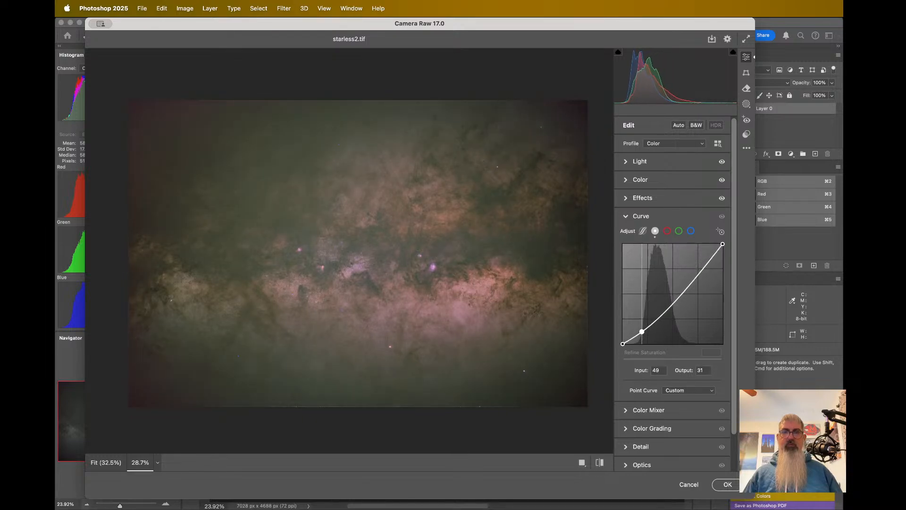
left_click_drag(700, 270, 698, 263)
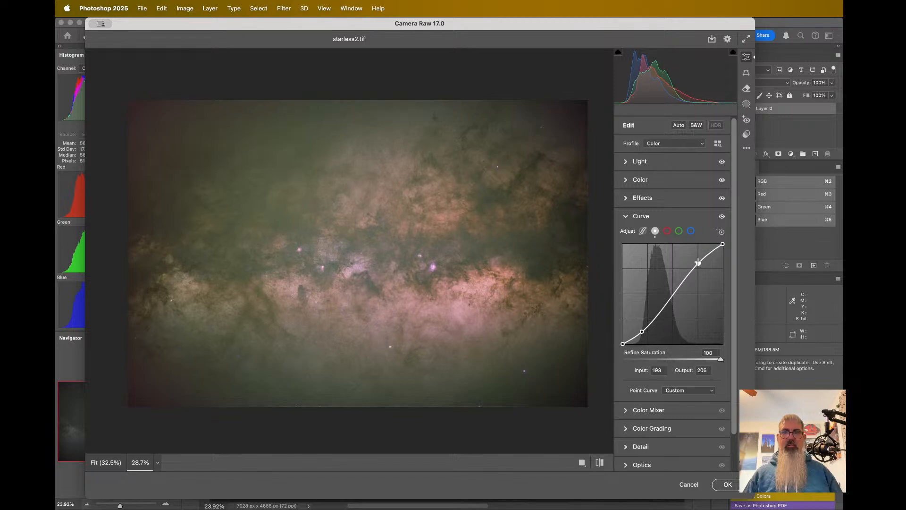
left_click_drag(642, 332, 645, 328)
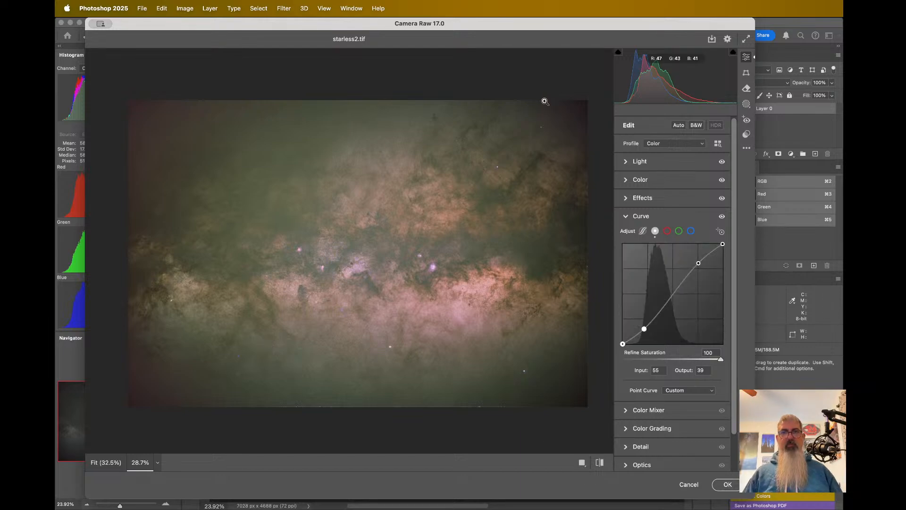
- Set Noise Reduction to 10 and Color Noise Reduction to 15, and compare the nebula area with and without the detail adjustments
scroll(707, 386, "down", 3)
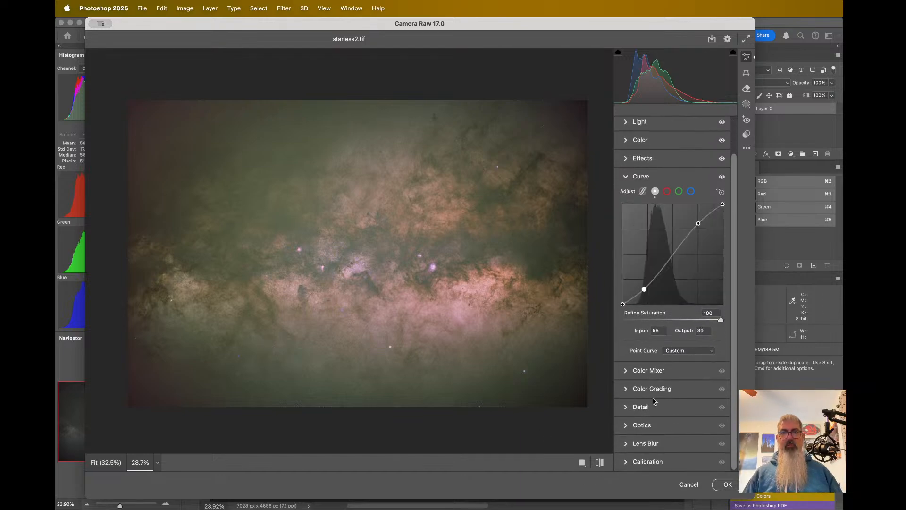
left_click_drag(441, 204, 605, 352)
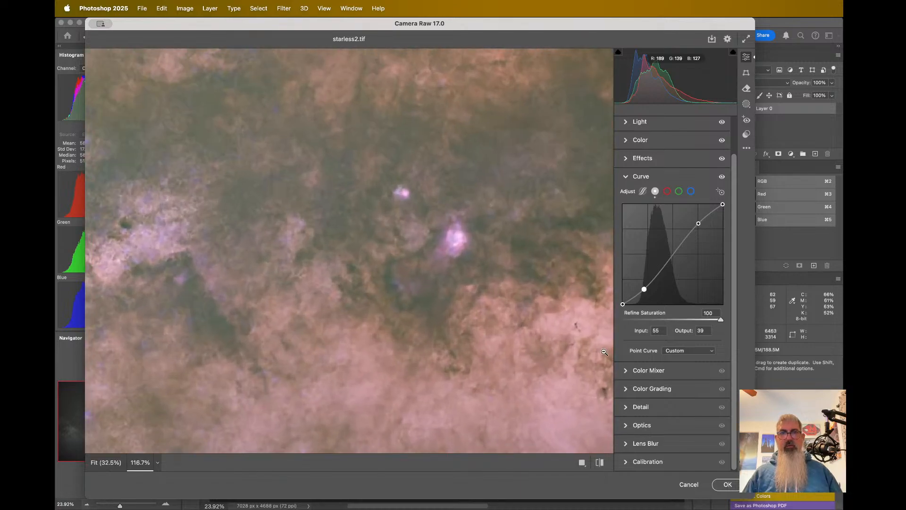
left_click(656, 407)
left_click(635, 311)
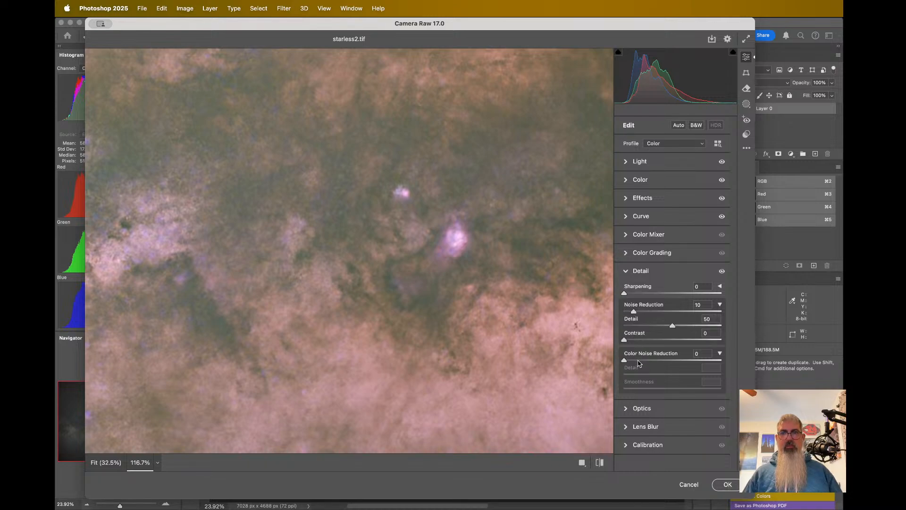
left_click(638, 361)
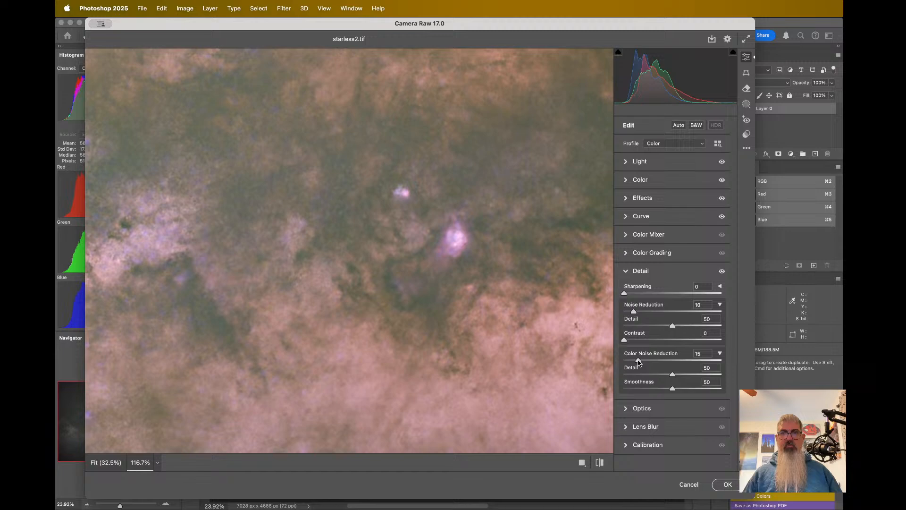
left_click(723, 271)
left_click(724, 271)
left_click(724, 272)
left_click(723, 272)
- Examine the image at full and closer view, and review the effects and color settings
scroll(454, 257, "down", 10)
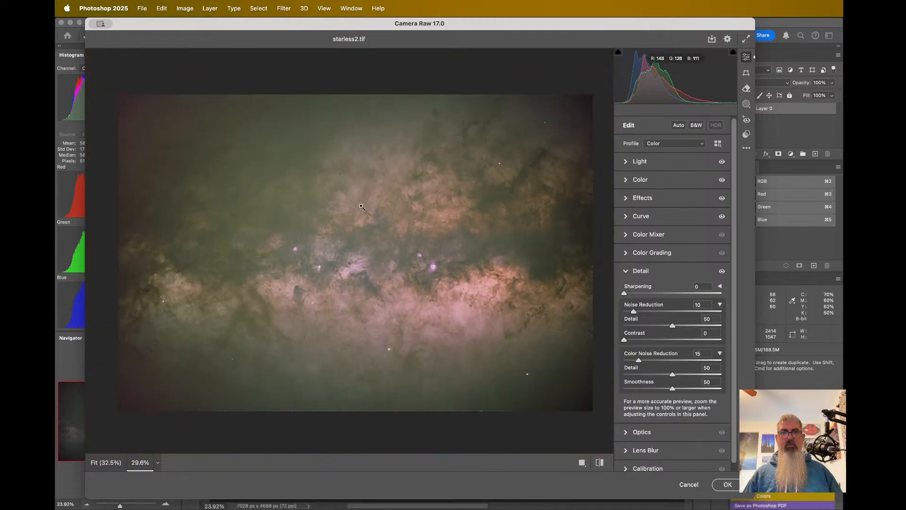
scroll(263, 211, "up", 5)
scroll(262, 211, "down", 3)
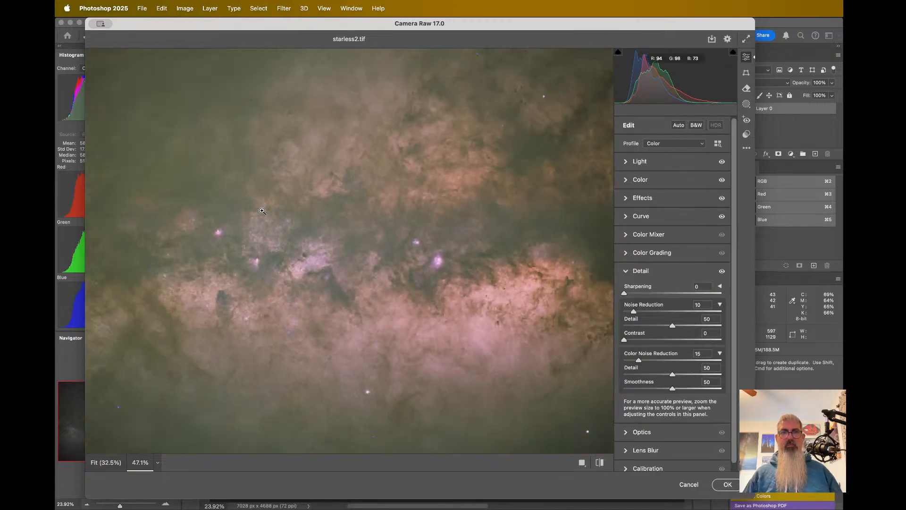
scroll(261, 211, "up", 1)
scroll(261, 211, "left", 1)
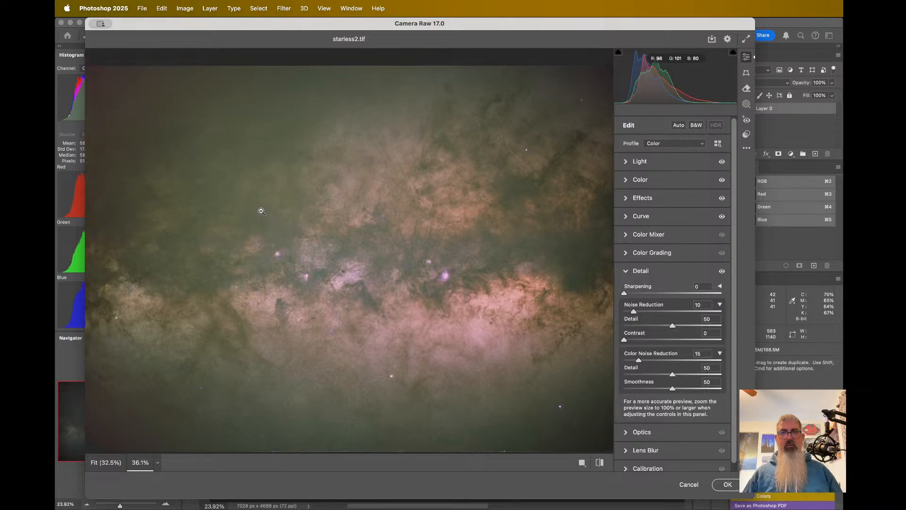
scroll(261, 212, "down", 4)
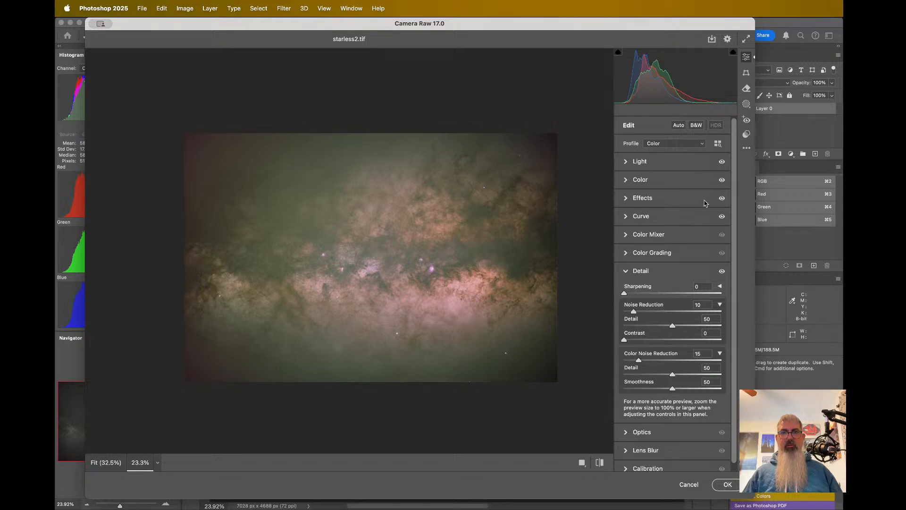
left_click(643, 198)
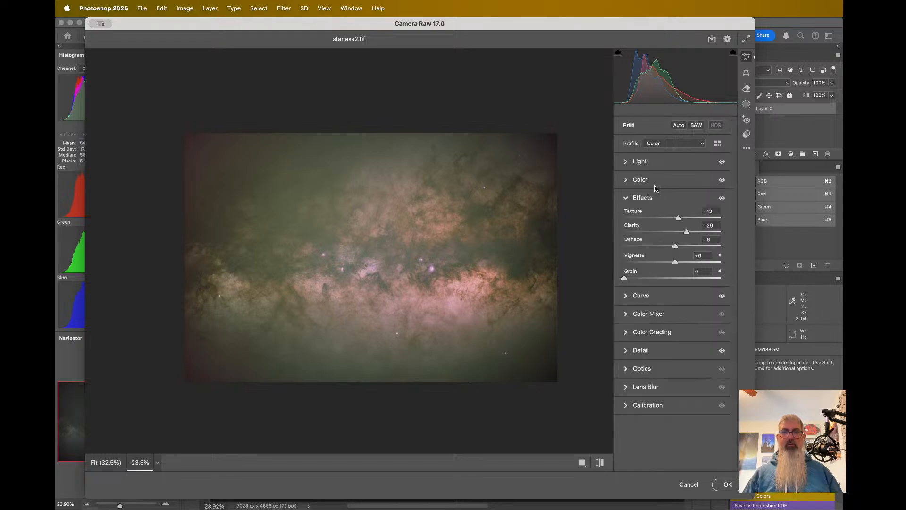
left_click(655, 185)
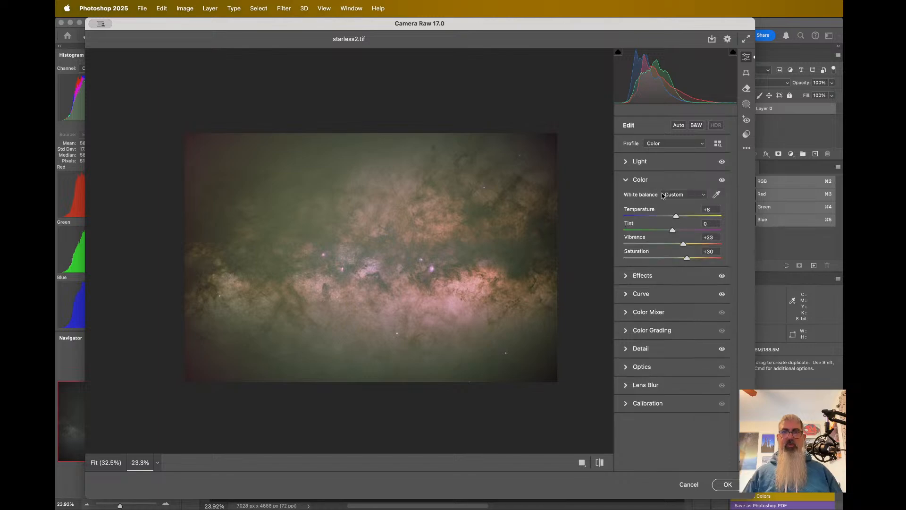
- Ease the Highlights reduction in the light adjustments and apply the Camera Raw filter to the image
left_click(656, 162)
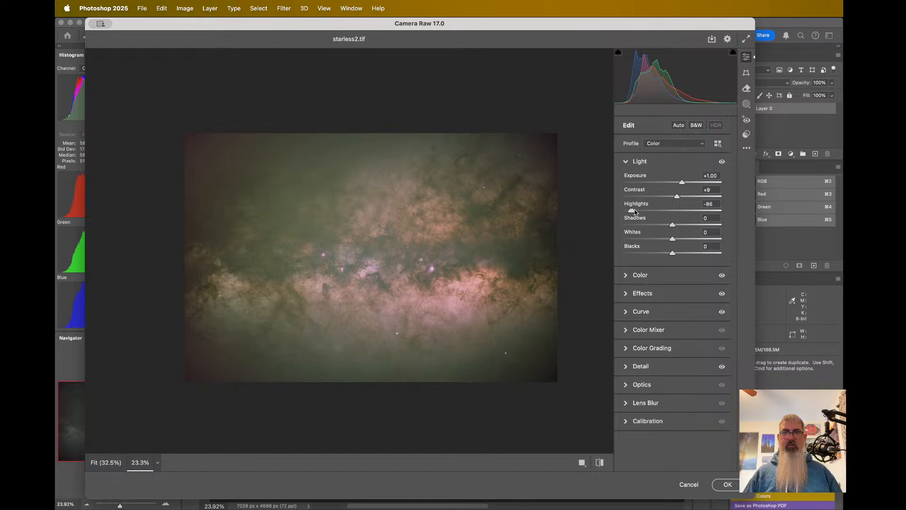
left_click_drag(634, 211, 644, 211)
left_click(725, 484)
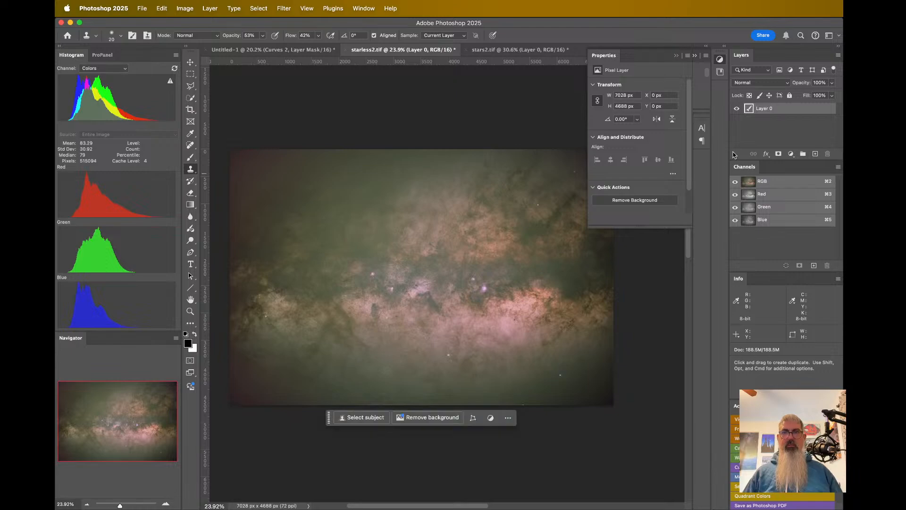
- Add a Levels adjustment layer above Layer 0 with the black input at 19 and the midtone input at 0.95
scroll(363, 228, "up", 2)
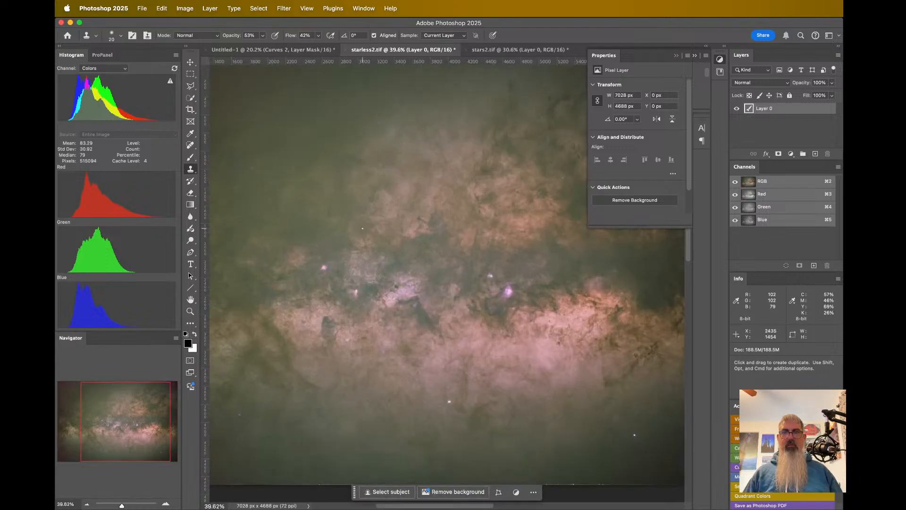
scroll(363, 228, "down", 1)
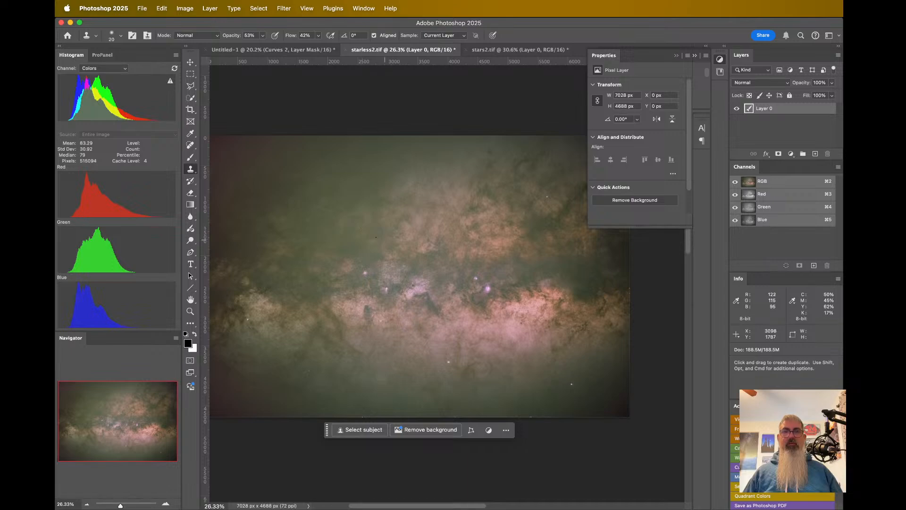
scroll(360, 274, "down", 1)
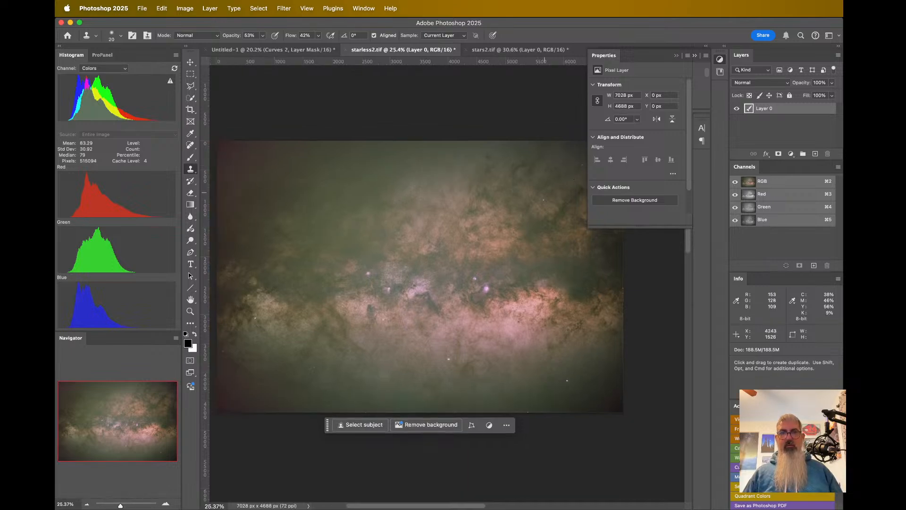
left_click(720, 60)
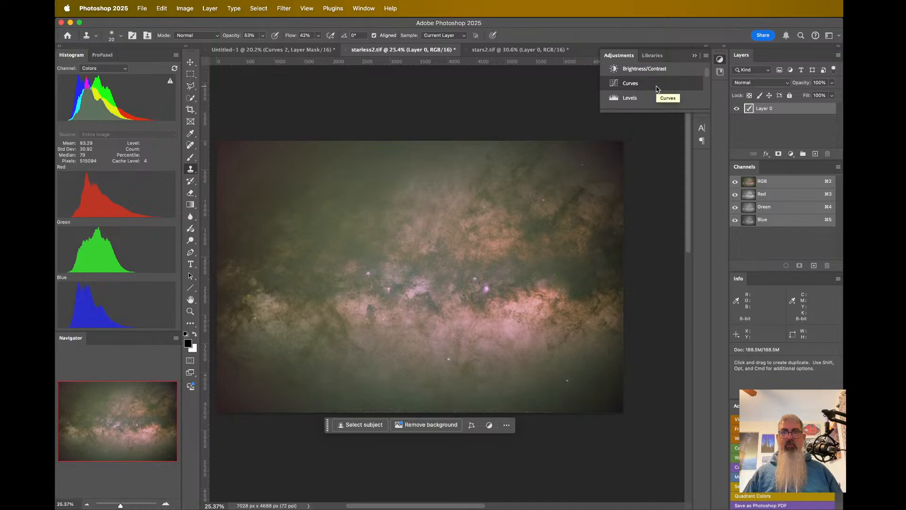
scroll(656, 89, "down", 1)
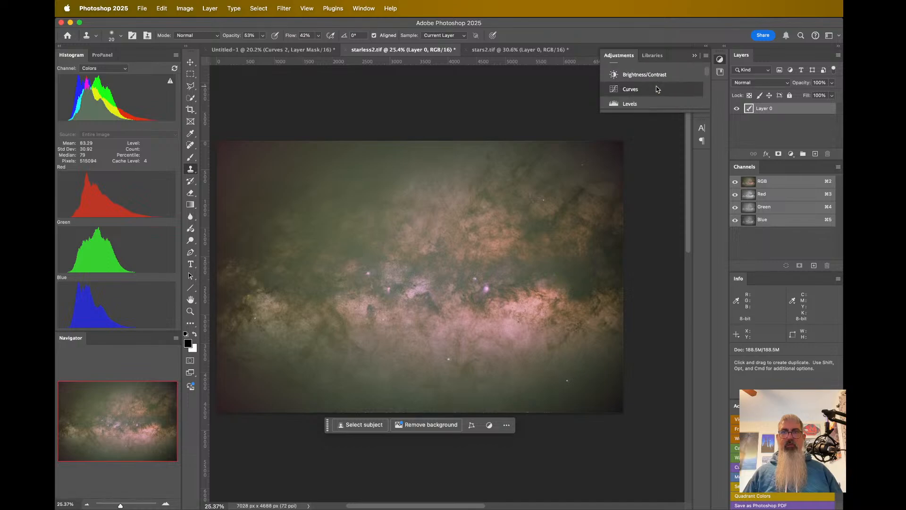
left_click(654, 96)
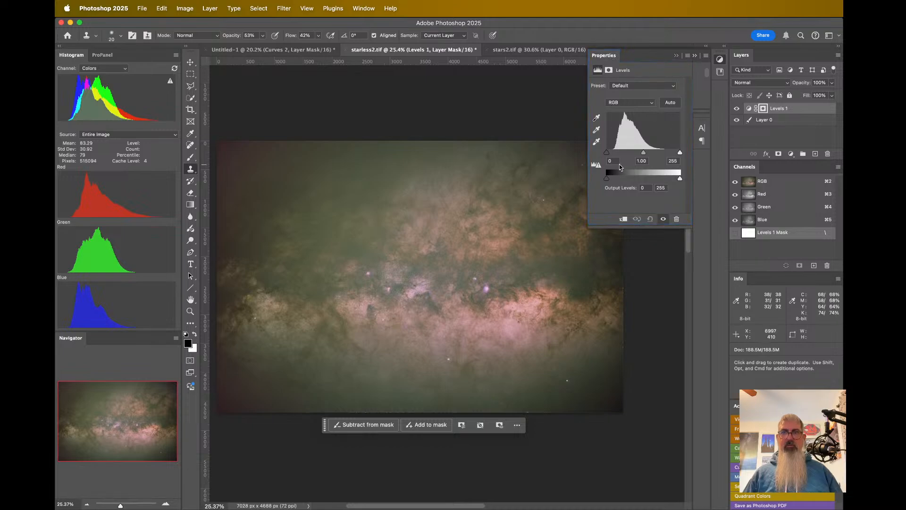
left_click_drag(607, 152, 648, 155)
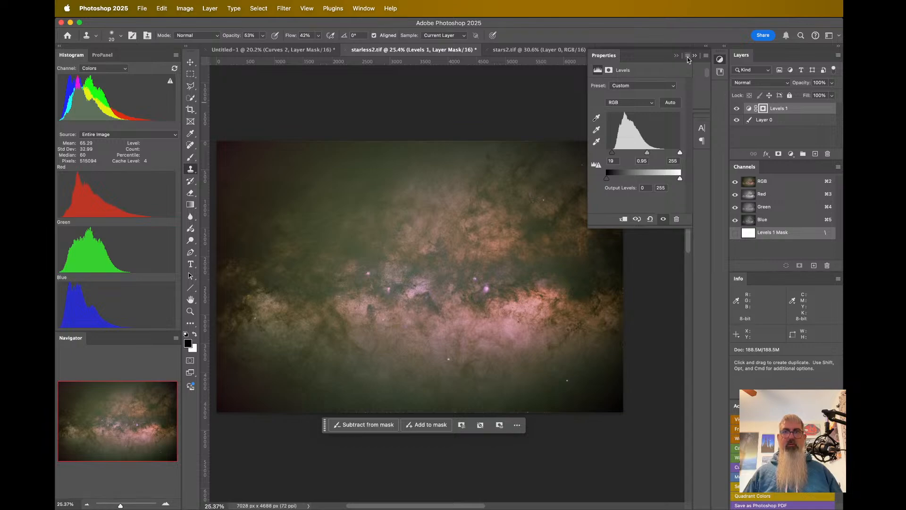
- Lower the Levels black input to 16 and check the dark image corners
scroll(344, 220, "up", 4)
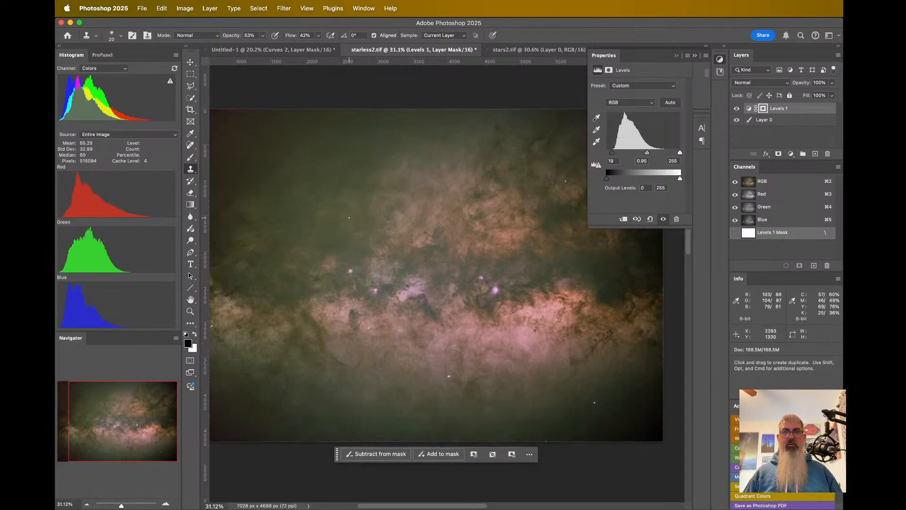
scroll(249, 281, "down", 6)
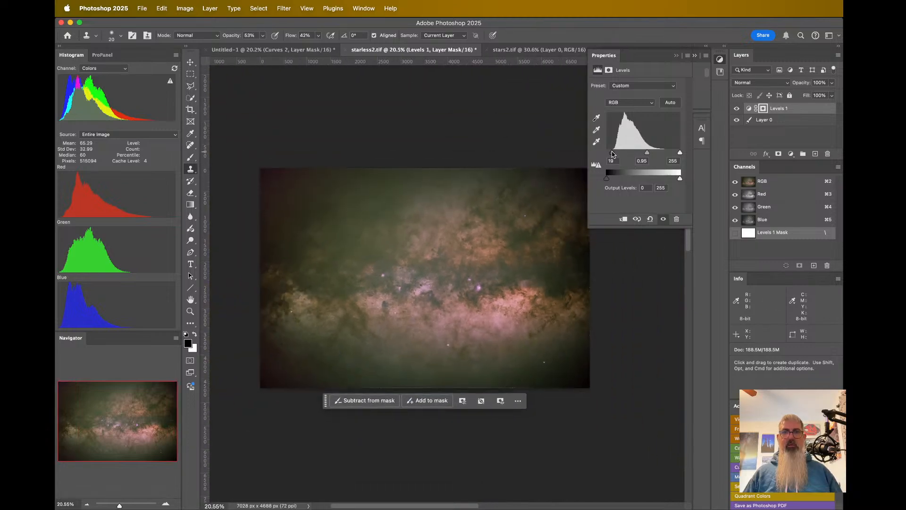
left_click_drag(612, 153, 611, 153)
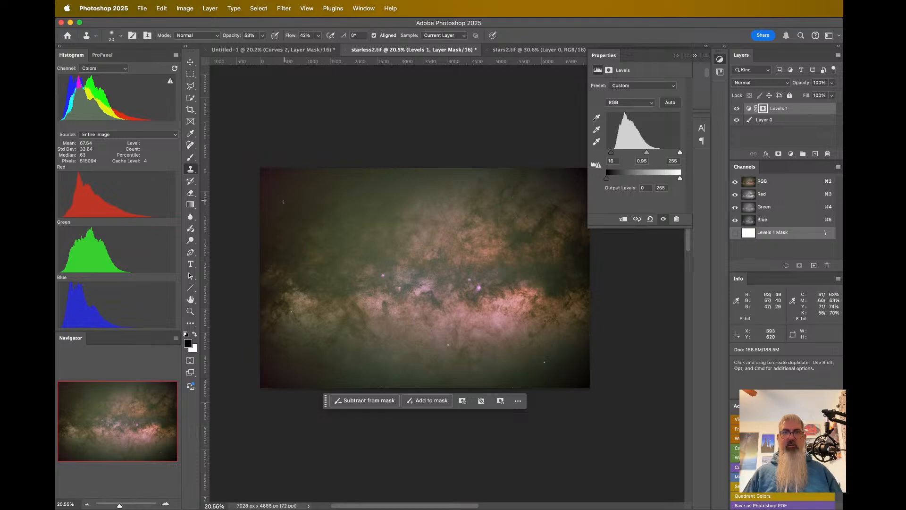
scroll(284, 223, "up", 3)
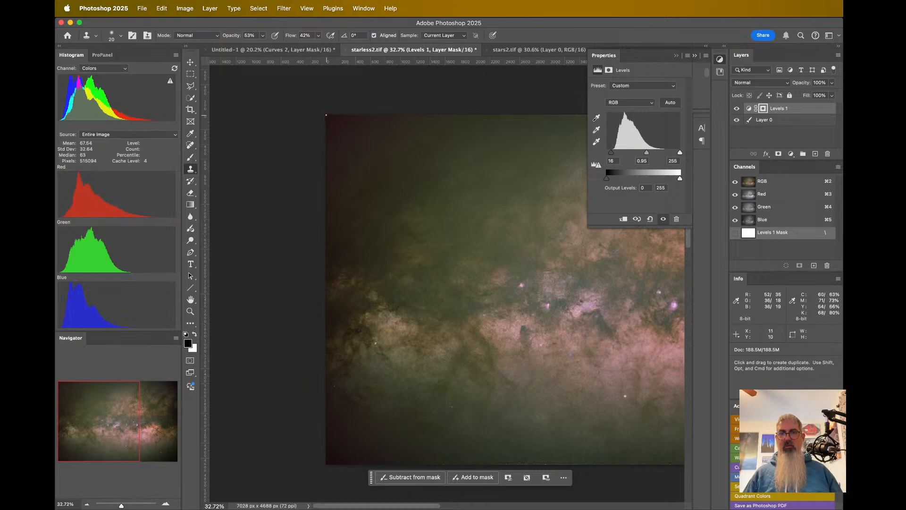
scroll(335, 135, "down", 5)
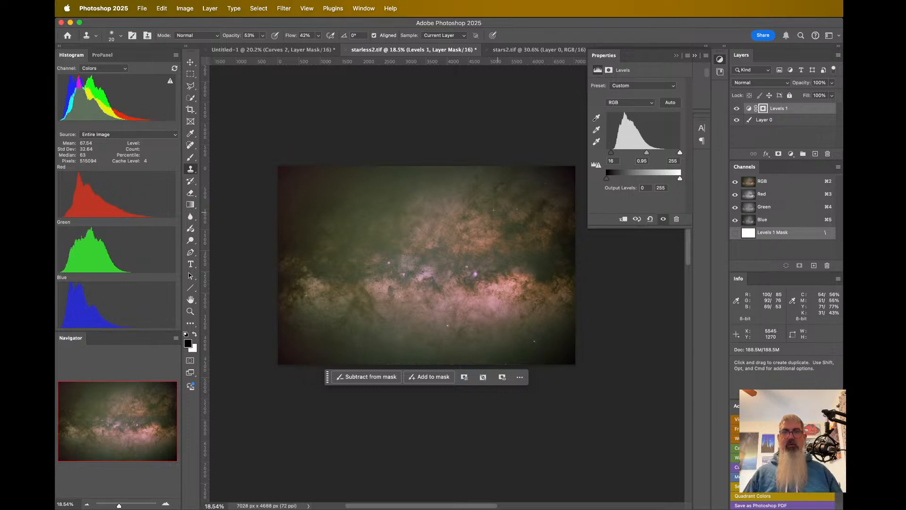
- Add a Color Balance adjustment layer and set the midtones' Magenta-Green balance to -10
key("super+plus")
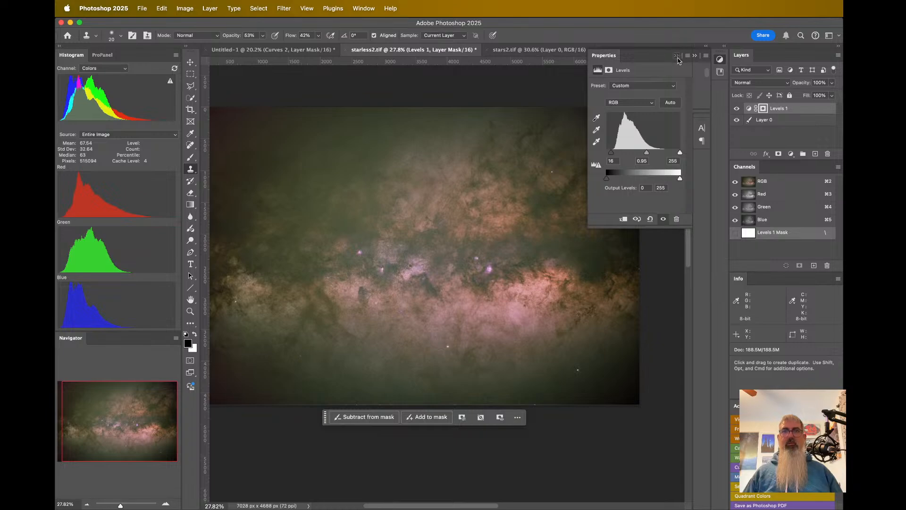
left_click(677, 58)
scroll(649, 99, "down", 2)
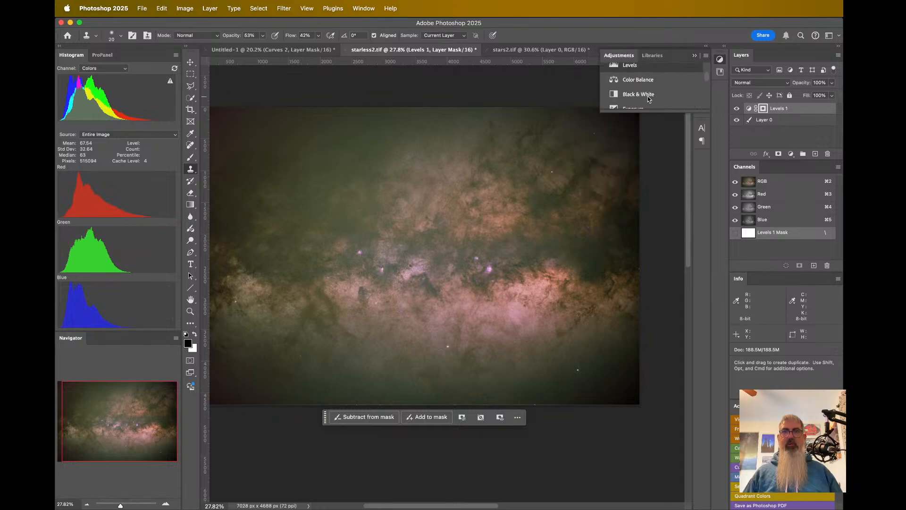
left_click(645, 79)
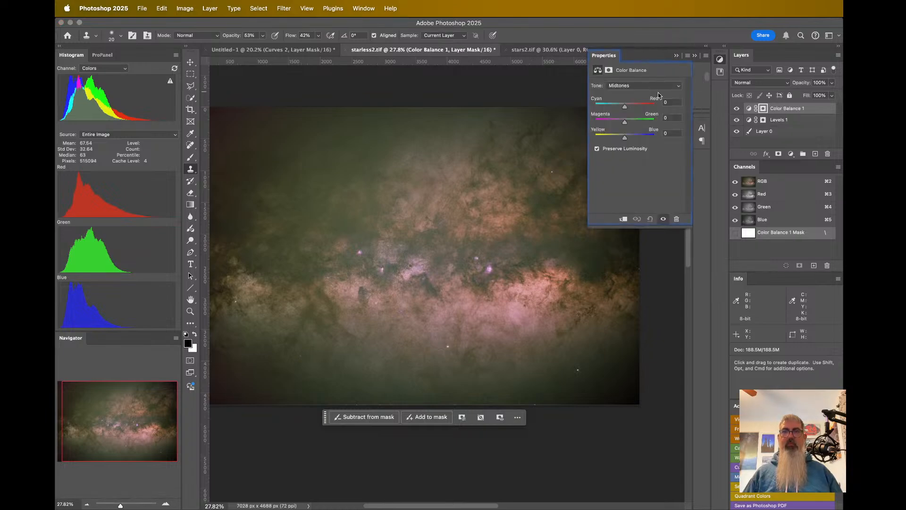
left_click_drag(623, 123, 620, 123)
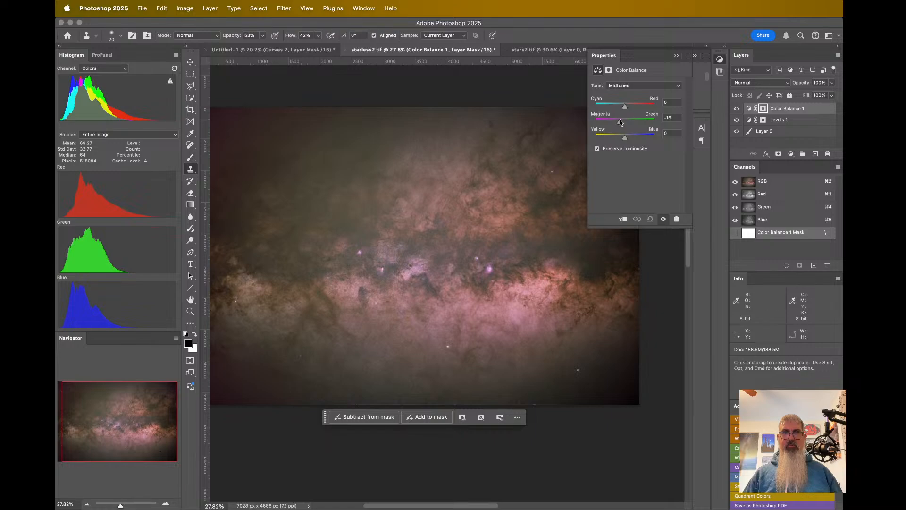
scroll(446, 213, "down", 1)
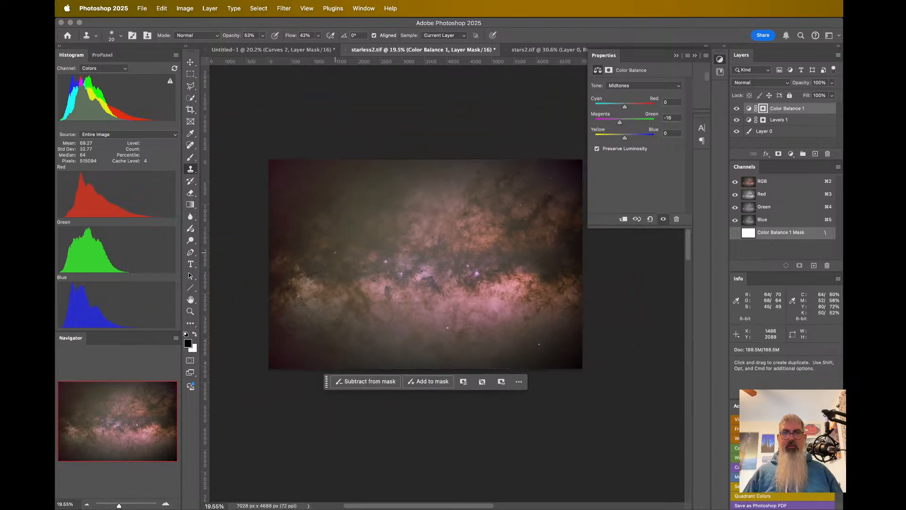
scroll(453, 286, "up", 2)
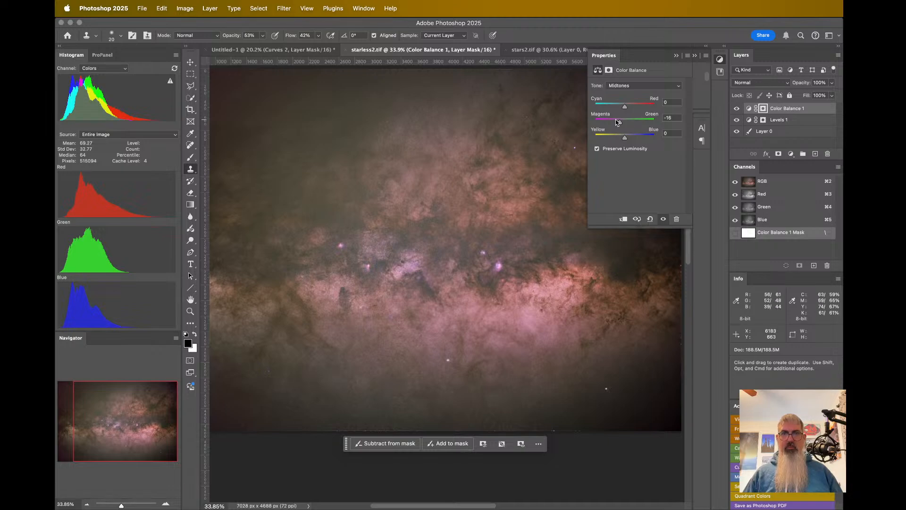
left_click_drag(619, 124, 623, 124)
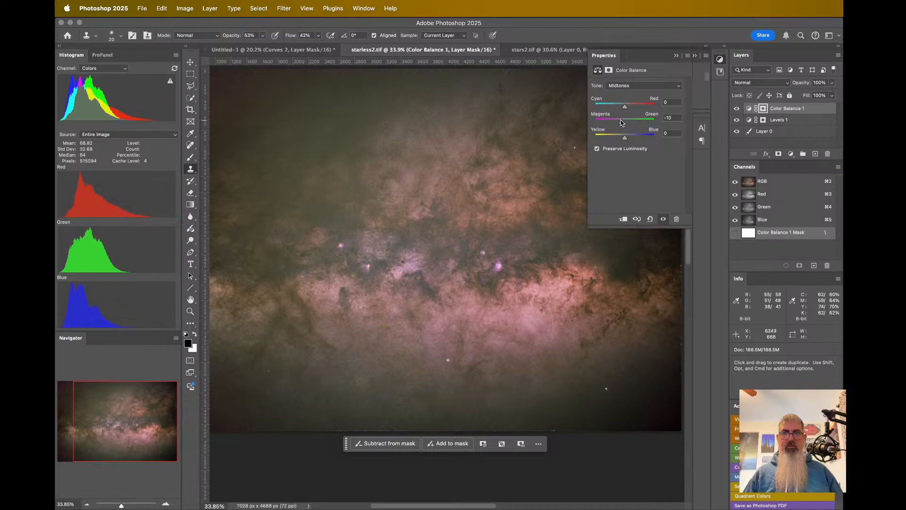
- Set the Magenta-Green balance of the highlights to -8 in the Color Balance adjustment
left_click(651, 87)
left_click(633, 96)
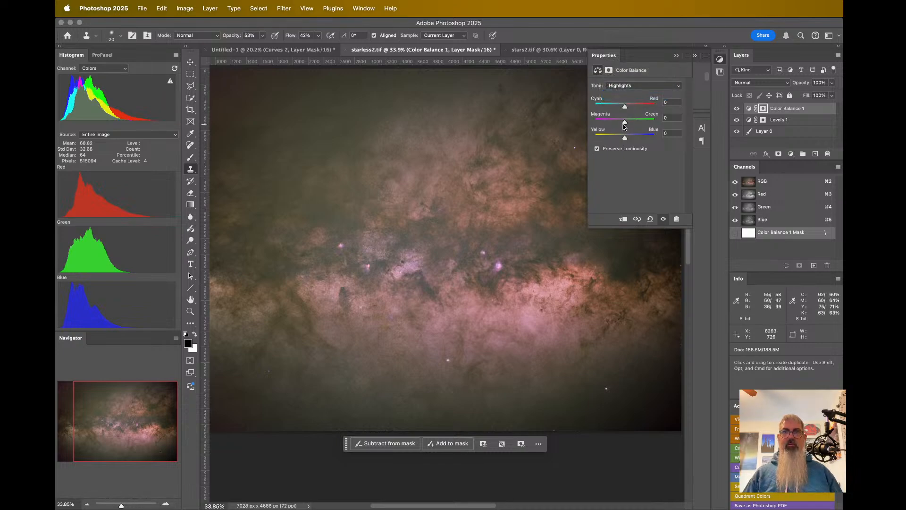
left_click_drag(624, 123, 625, 124)
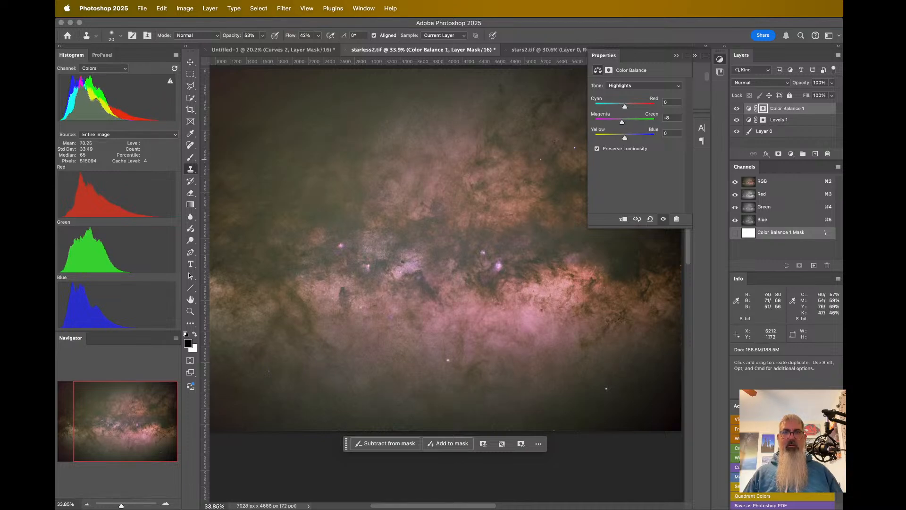
scroll(541, 159, "down", 4)
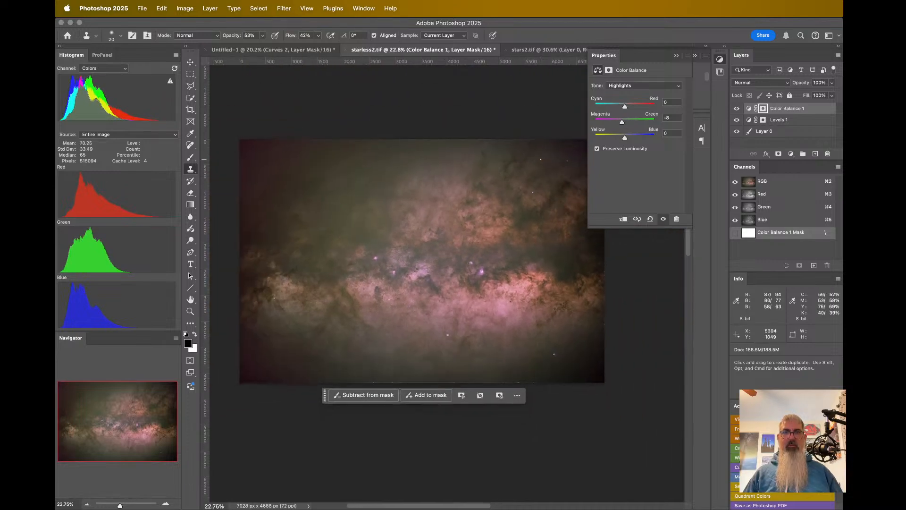
- Set the Magenta-Green balance of the shadows to -7 and check the color at full and closer view
left_click(648, 86)
left_click(622, 64)
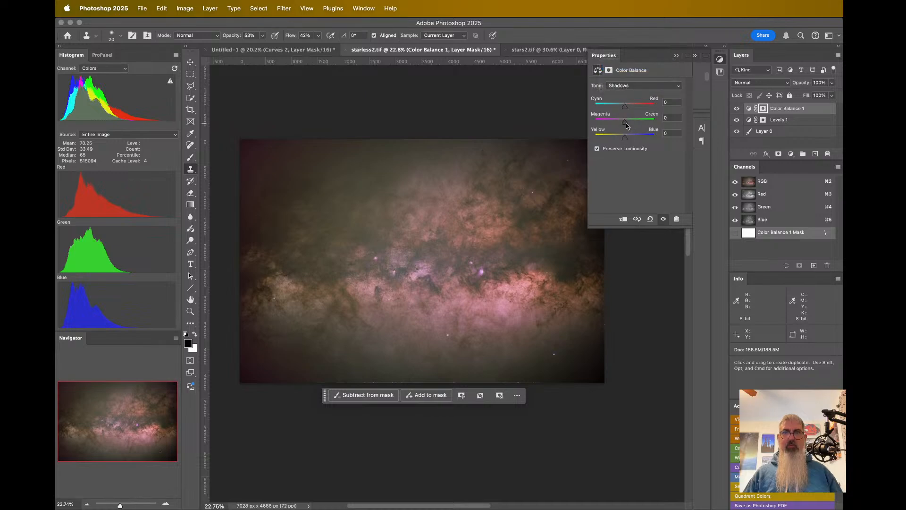
left_click_drag(626, 125, 623, 125)
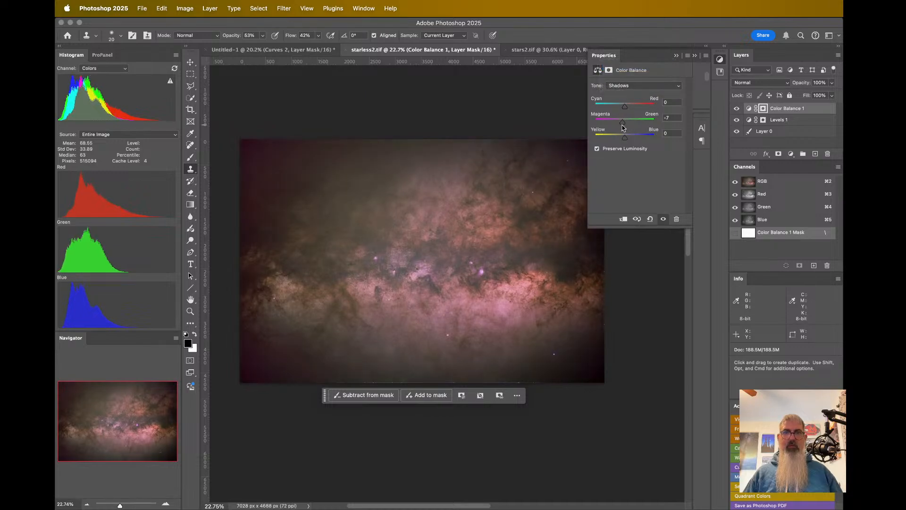
scroll(409, 244, "up", 2)
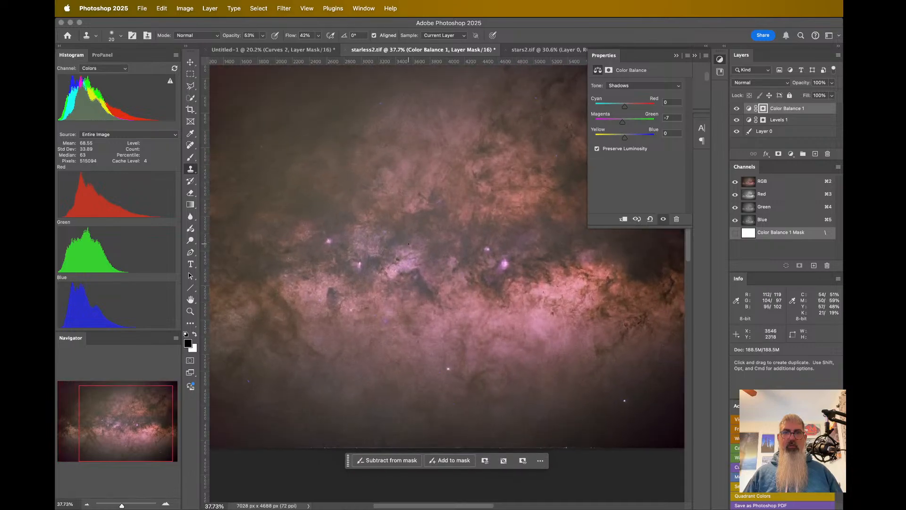
scroll(409, 244, "down", 3)
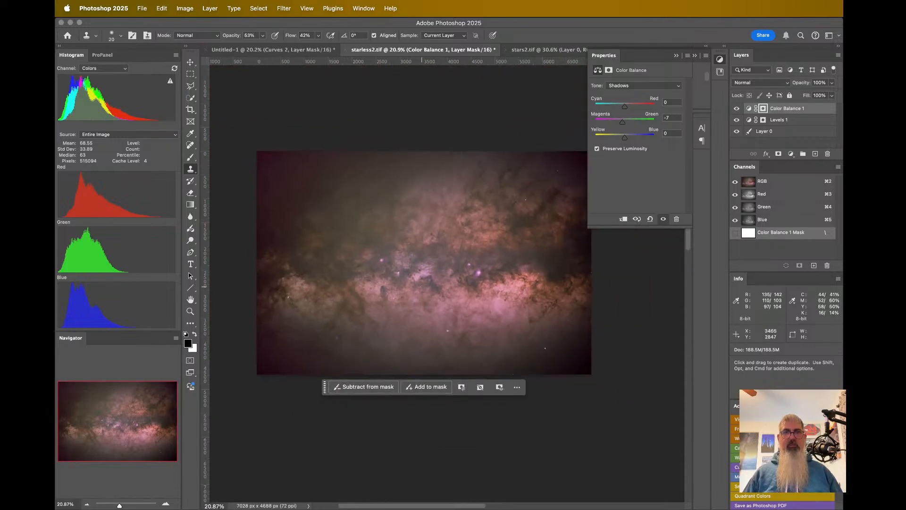
scroll(448, 282, "up", 2)
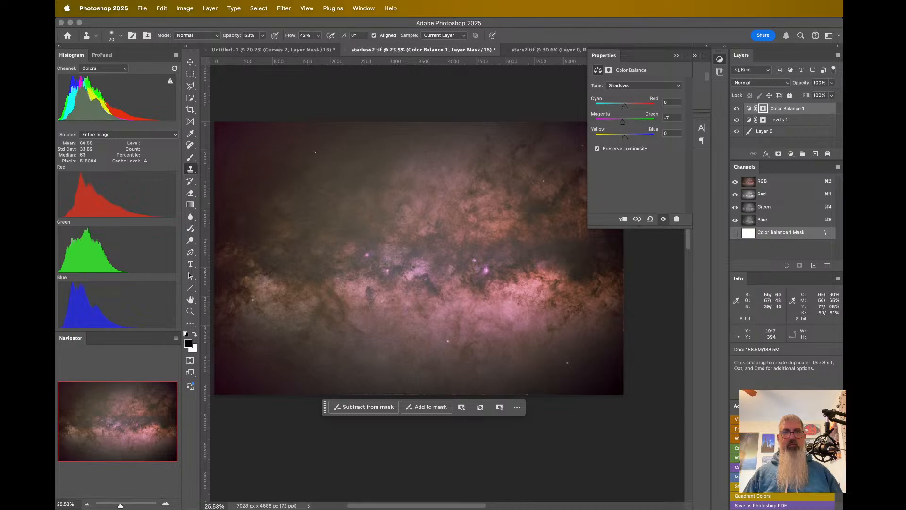
scroll(351, 231, "up", 3)
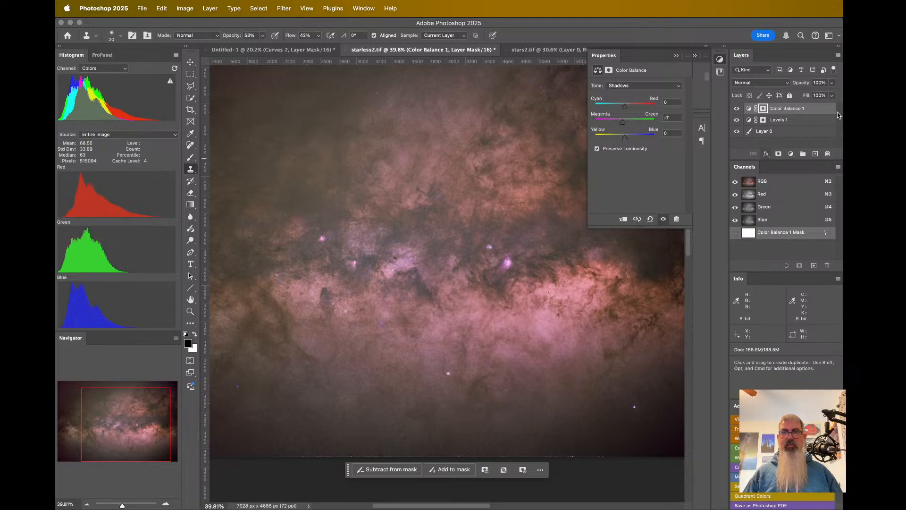
- Switch to the Brush tool for the Color Balance layer mask and enlarge the brush to 1100 px
left_click(677, 57)
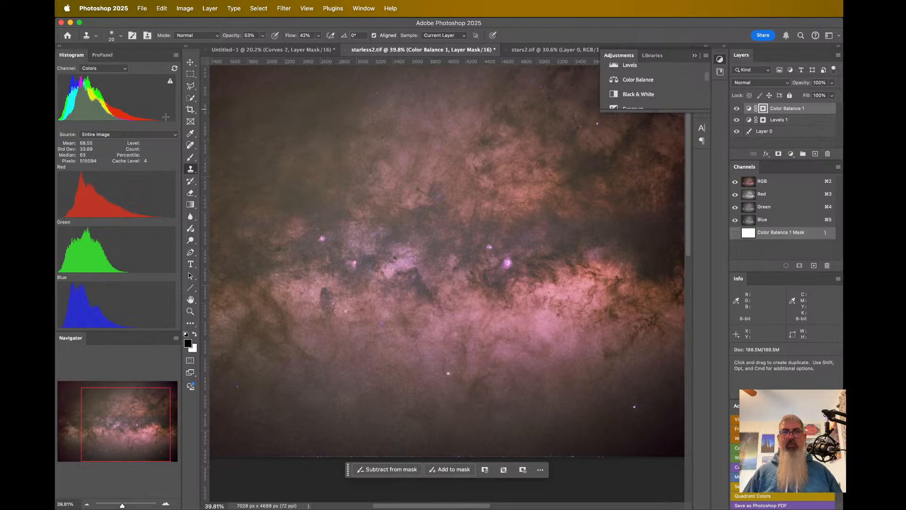
left_click(190, 156)
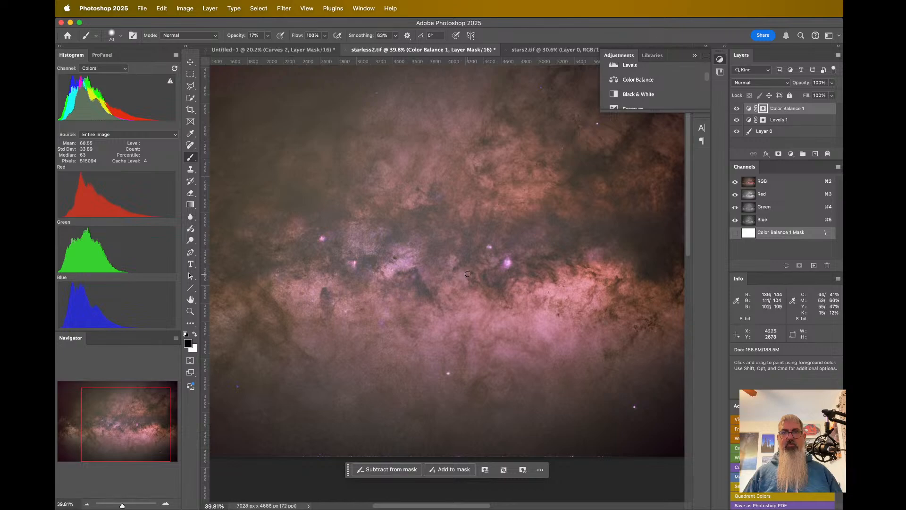
scroll(507, 275, "down", 3)
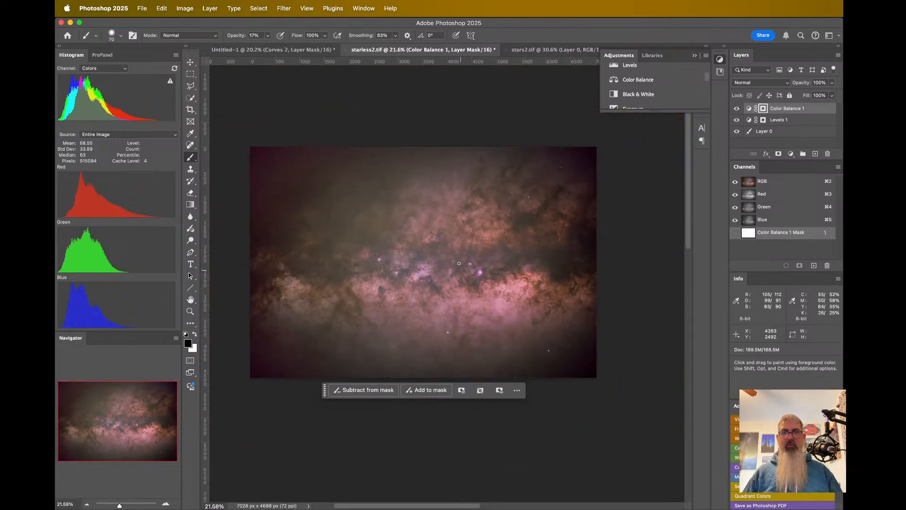
key("bracketright")
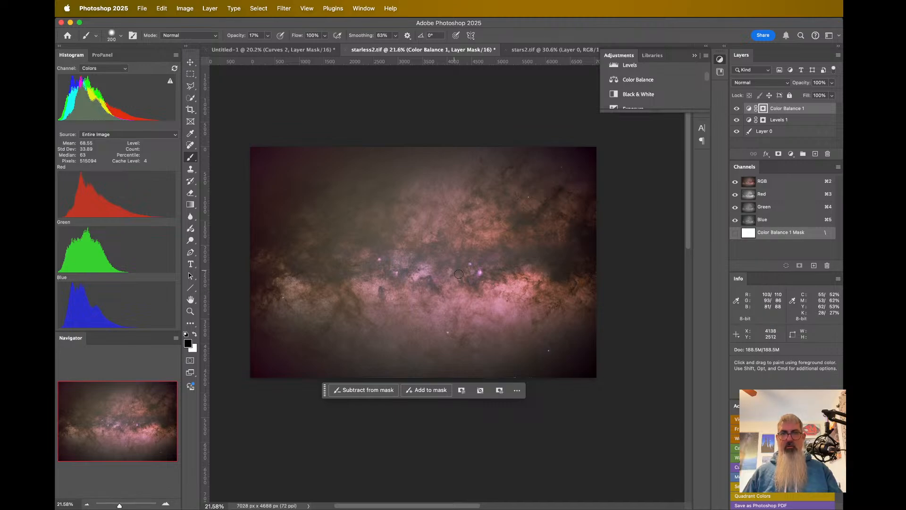
key("bracketright")
key("bracketright")
key("bracketright")
key("bracketright")
key("bracketright")
key("bracketright")
key("bracketright")
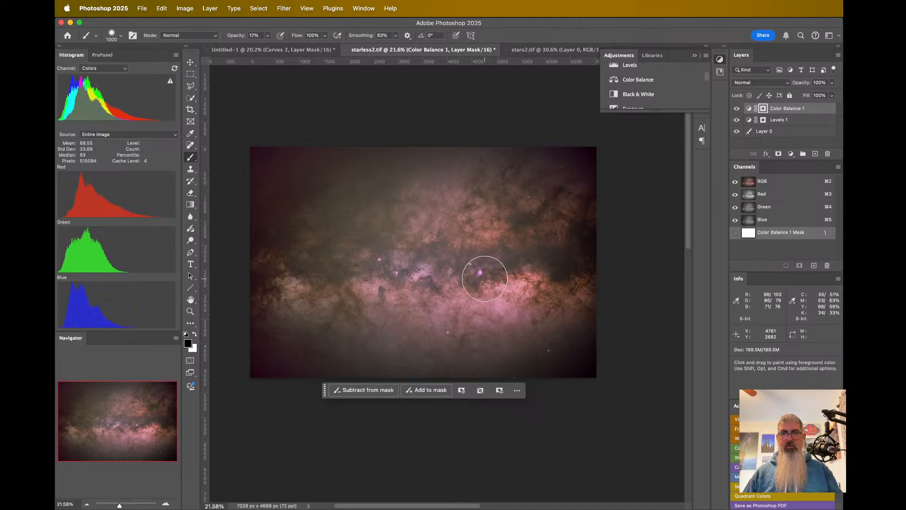
scroll(485, 279, "up", 2)
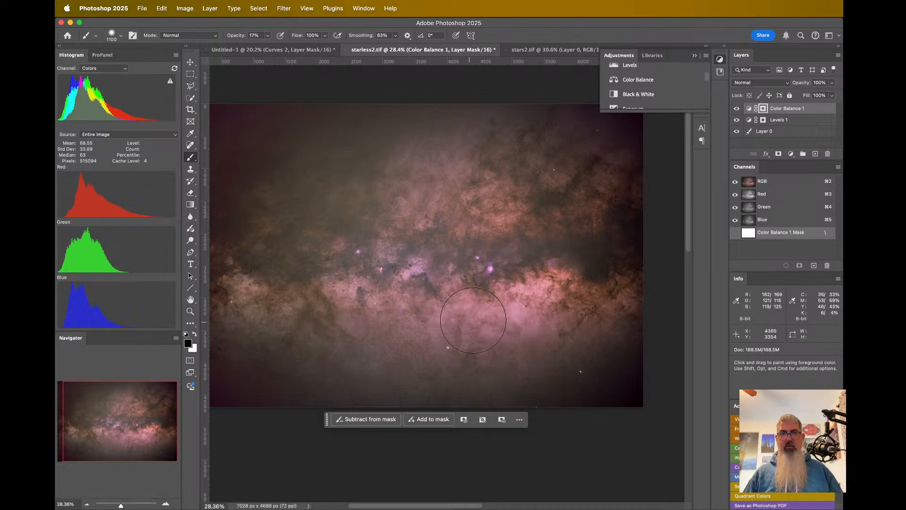
- Paint black at 17% opacity on the Color Balance mask over the bright Milky Way band and the dust clouds above it
mouse_move(526, 322)
left_mouse_down()
mouse_move(529, 314)
mouse_move(442, 311)
mouse_move(507, 289)
mouse_move(530, 308)
left_mouse_up()
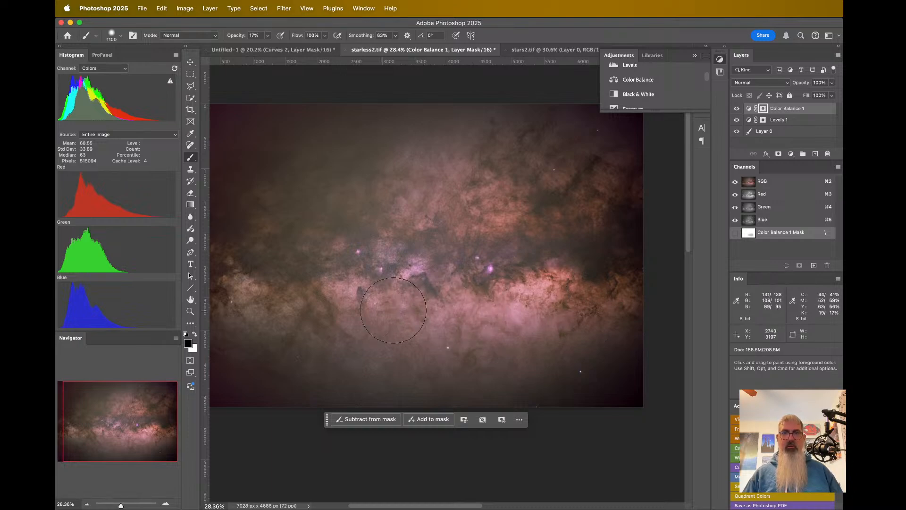
left_click_drag(366, 309, 502, 308)
left_click_drag(376, 191, 379, 173)
scroll(441, 172, "down", 2)
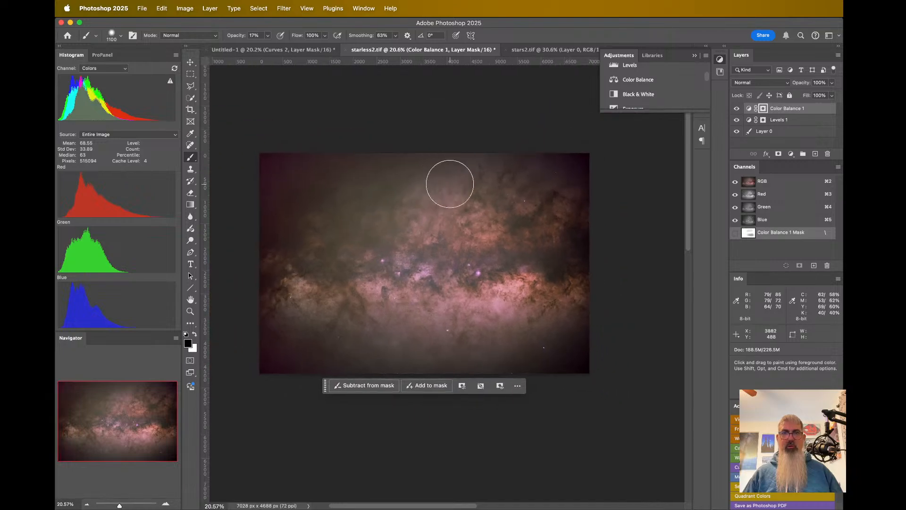
right_click(452, 209)
mouse_move(434, 211)
left_mouse_down()
mouse_move(478, 218)
mouse_move(414, 219)
mouse_move(429, 220)
mouse_move(411, 263)
mouse_move(444, 309)
mouse_move(399, 307)
mouse_move(409, 263)
mouse_move(425, 305)
mouse_move(502, 312)
mouse_move(517, 290)
mouse_move(535, 303)
mouse_move(482, 327)
left_mouse_up()
scroll(449, 348, "up", 5)
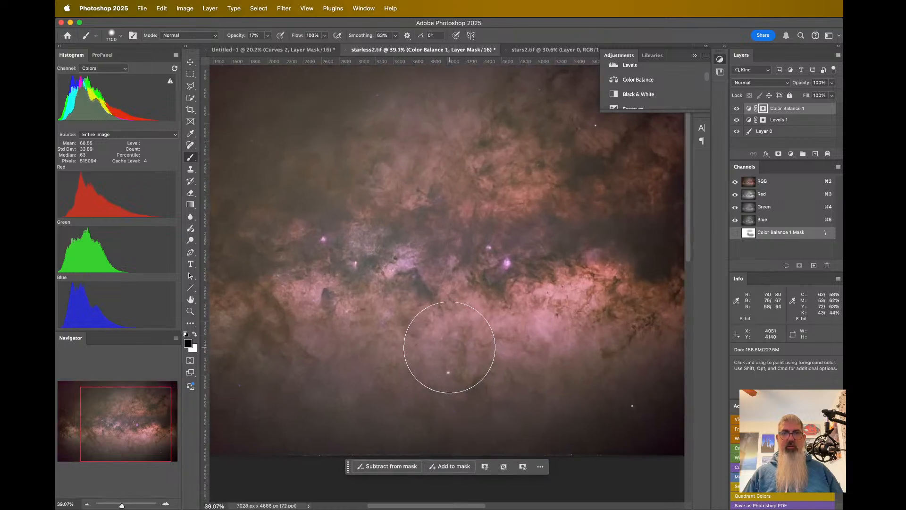
mouse_move(309, 293)
left_mouse_down()
mouse_move(306, 304)
mouse_move(426, 303)
mouse_move(441, 280)
mouse_move(516, 344)
mouse_move(605, 290)
left_mouse_up()
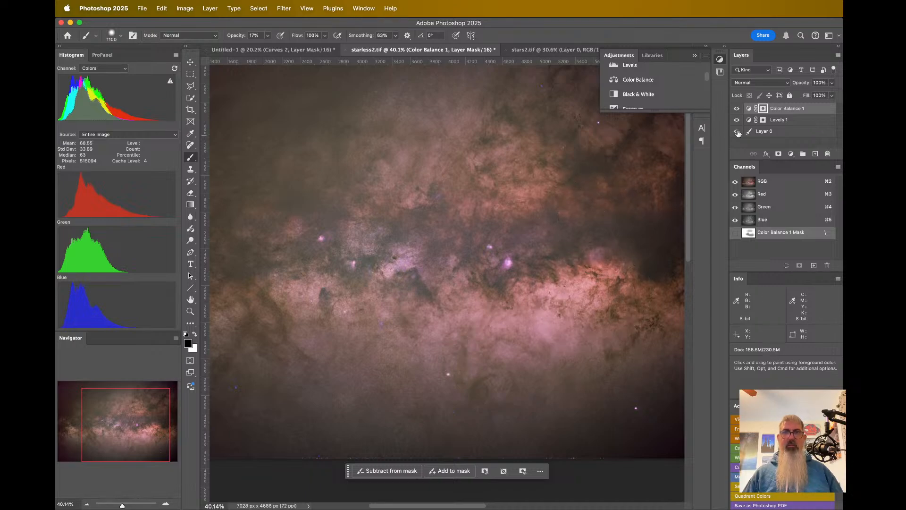
- Look at the Color Balance mask's display options without changing them, and examine the overall color of the starless image
double_click(749, 235)
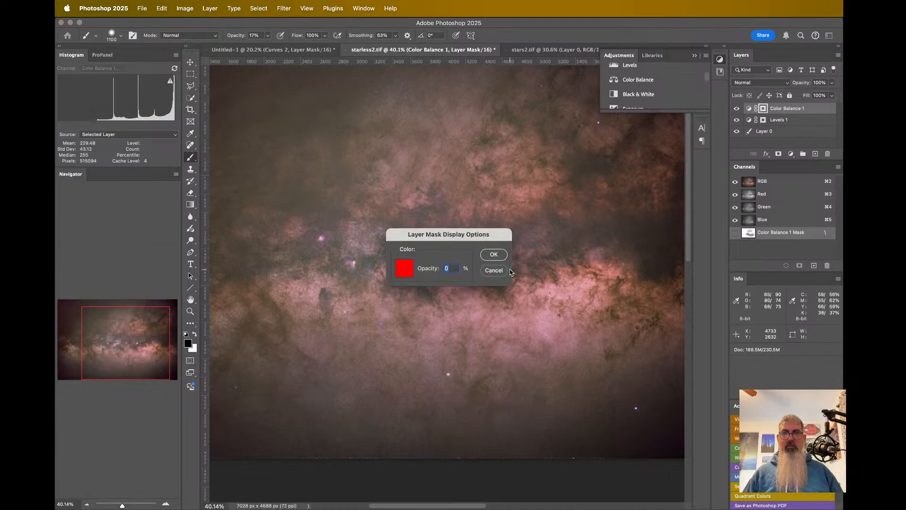
left_click(494, 270)
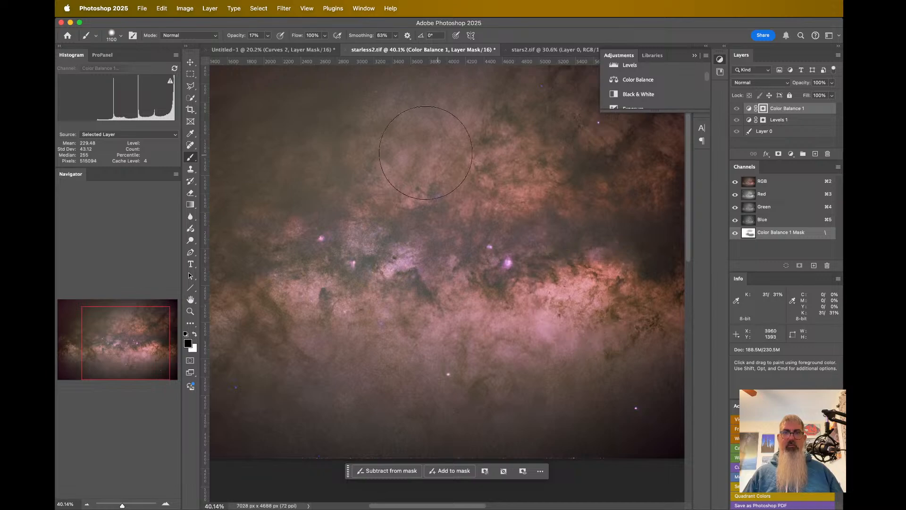
scroll(399, 152, "down", 3)
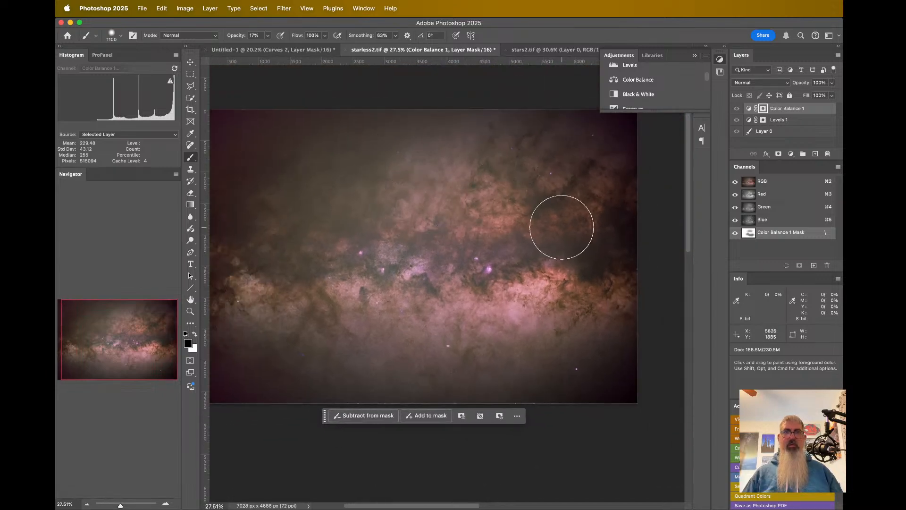
scroll(421, 252, "down", 2)
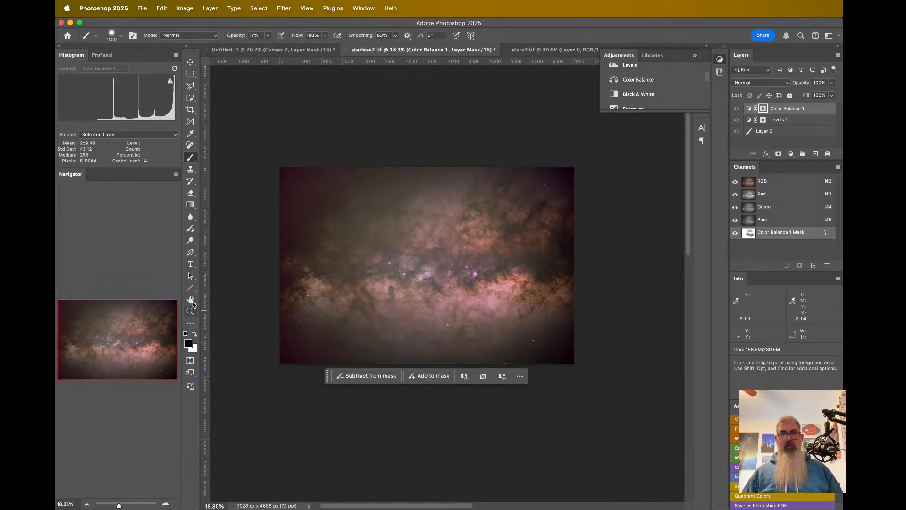
left_click(190, 300)
scroll(551, 283, "up", 3)
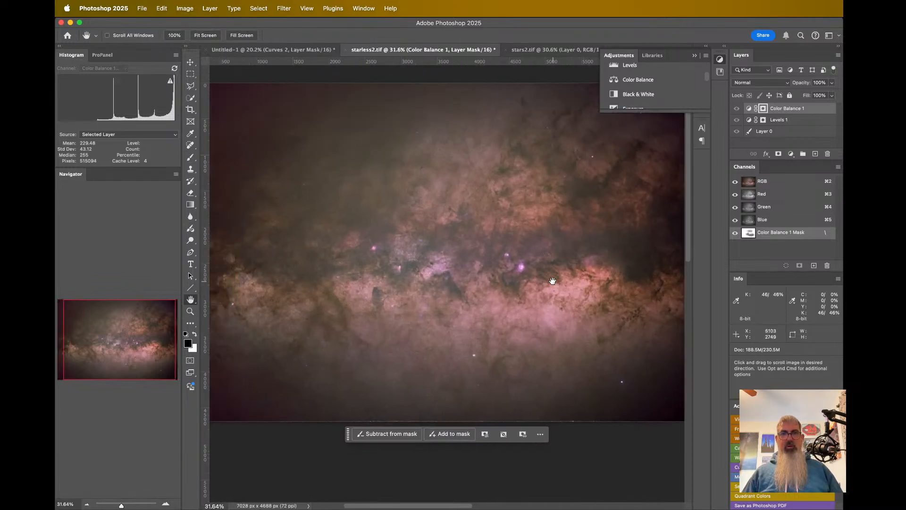
scroll(553, 281, "down", 1)
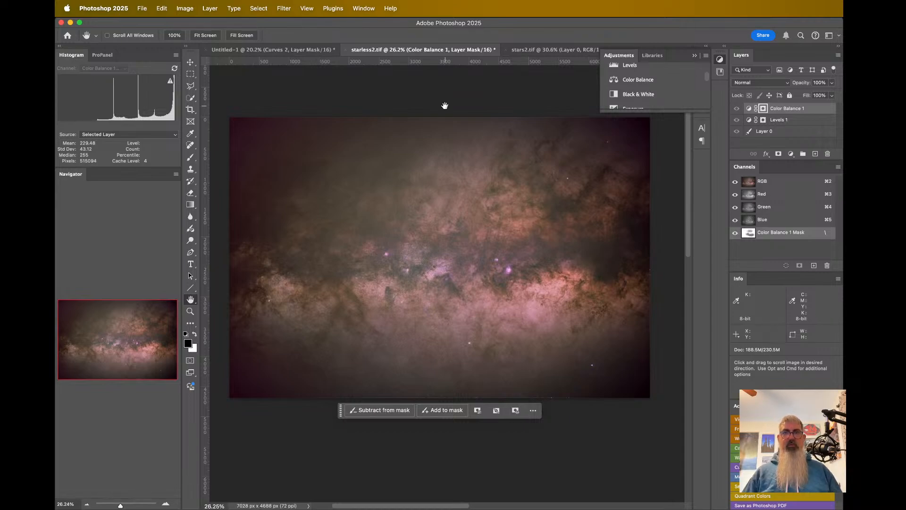
- Run GradientXTerminator on stars2.tif with Coarse detail, Low strength and Balance Background Color enabled
left_click(548, 50)
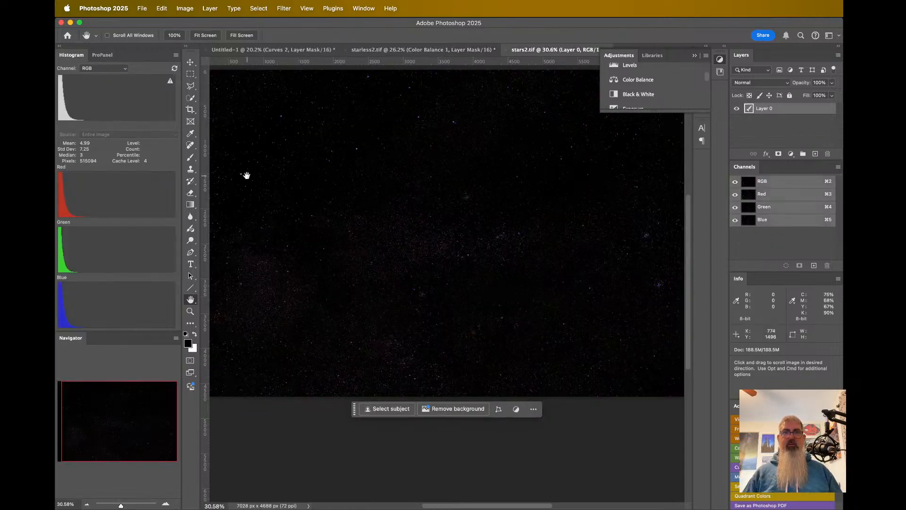
scroll(313, 230, "up", 2)
scroll(313, 231, "down", 3)
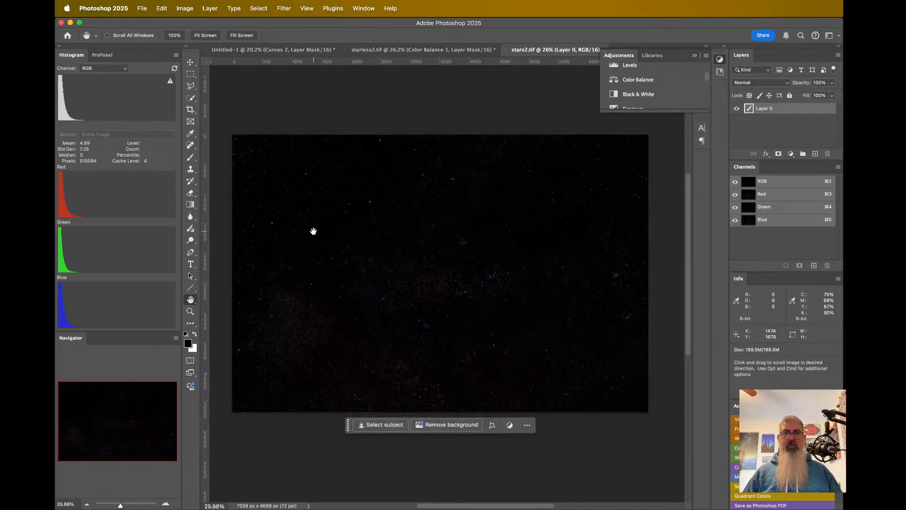
left_click(274, 4)
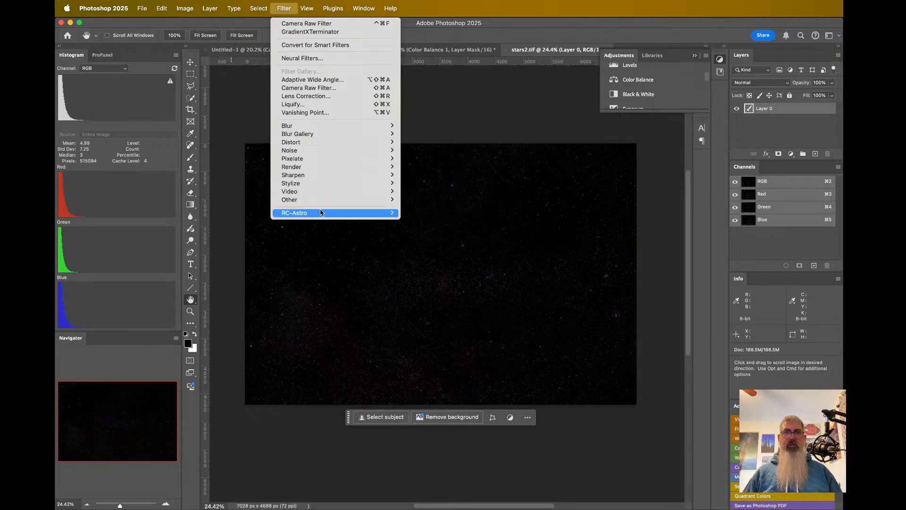
mouse_move(321, 213)
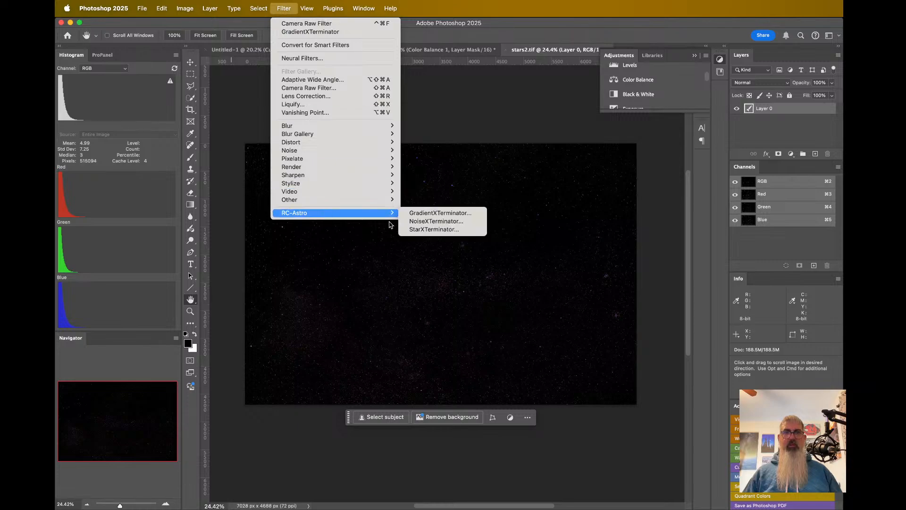
left_click(436, 214)
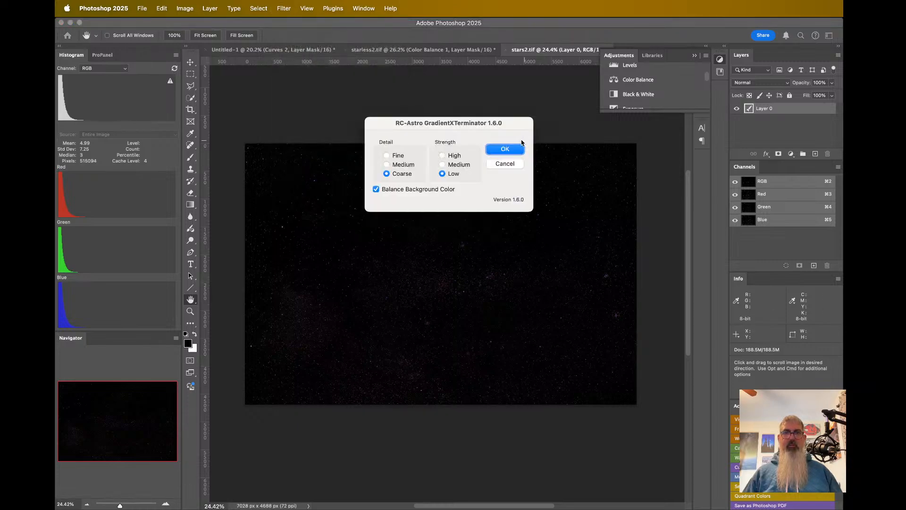
left_click(505, 148)
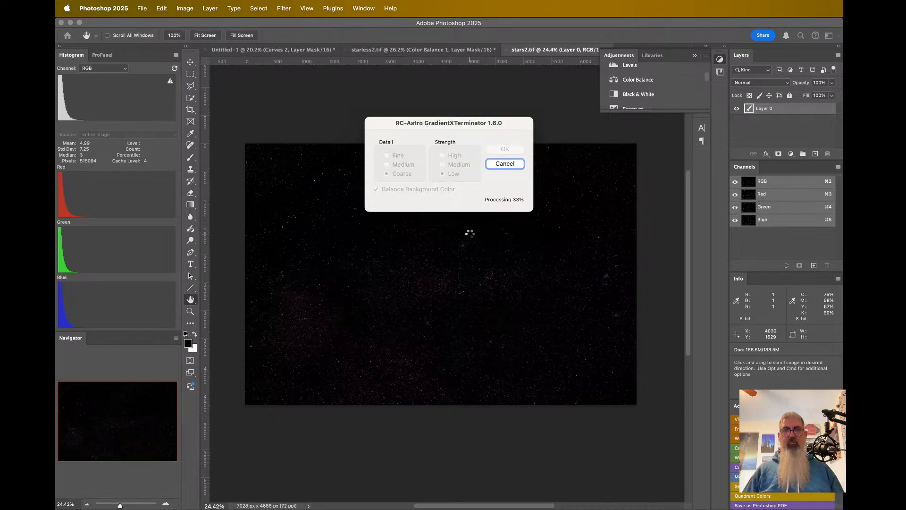
- Inspect the star colors in stars2.tif at high magnification, with a brief look back at starless2.tif
scroll(440, 272, "up", 15)
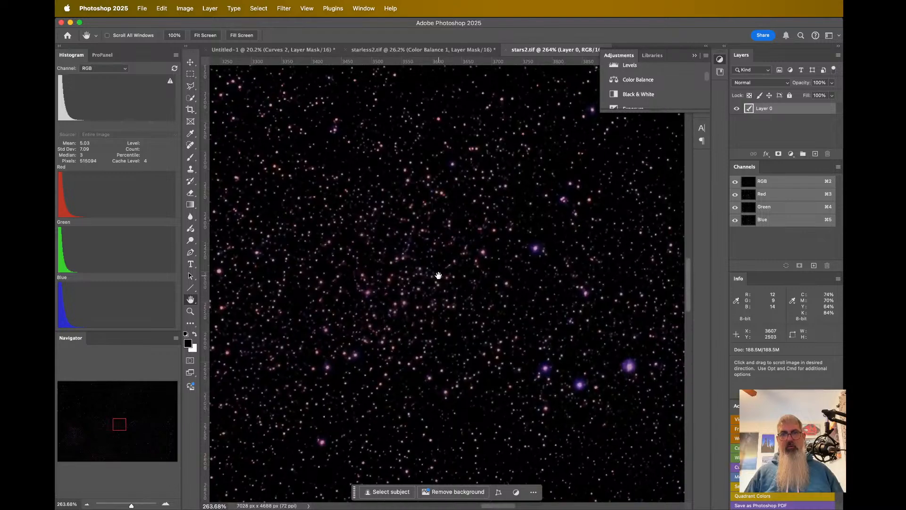
scroll(439, 275, "right", 5)
scroll(439, 274, "up", 5)
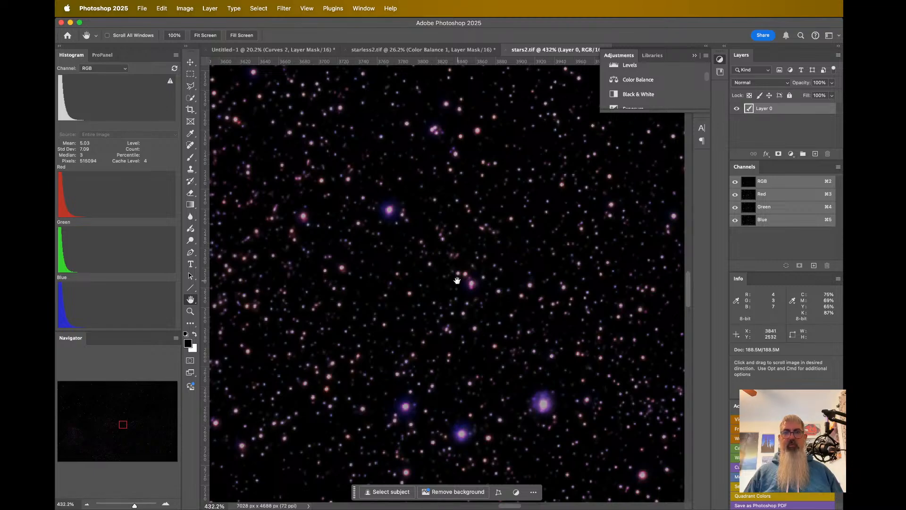
left_click(467, 51)
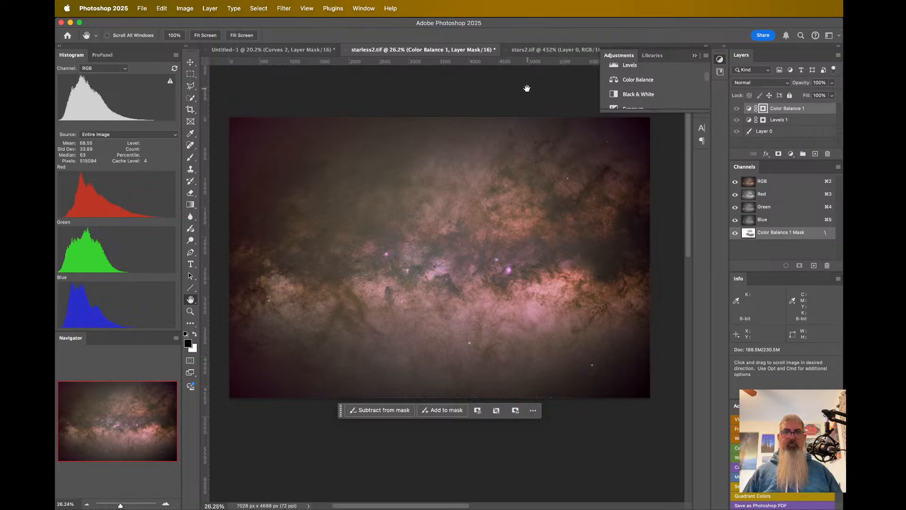
left_click(556, 50)
scroll(546, 247, "up", 6)
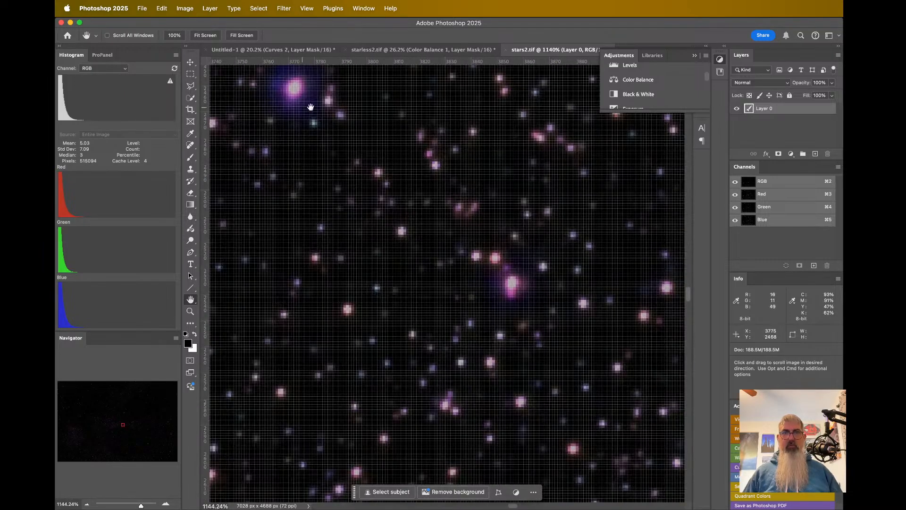
scroll(311, 107, "down", 10)
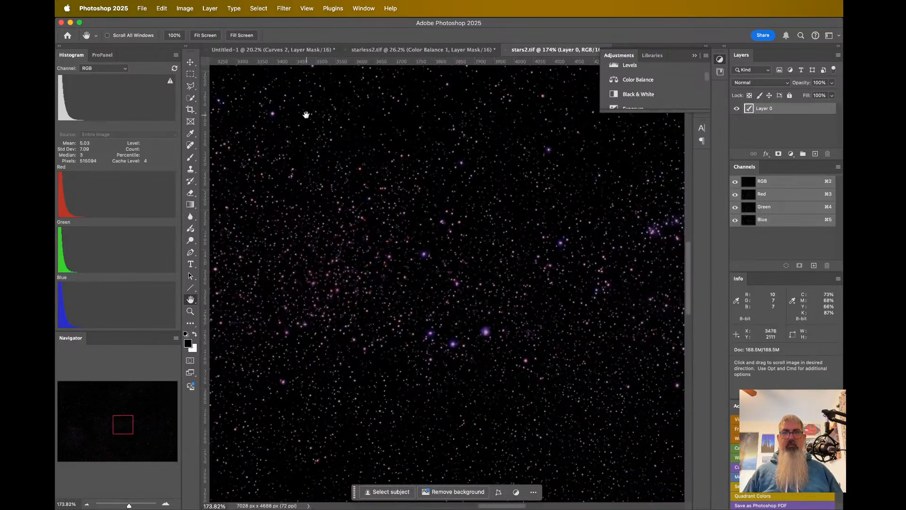
- Add a Vibrance adjustment layer to stars2.tif with Saturation +36 and Vibrance +34
scroll(657, 99, "down", 2)
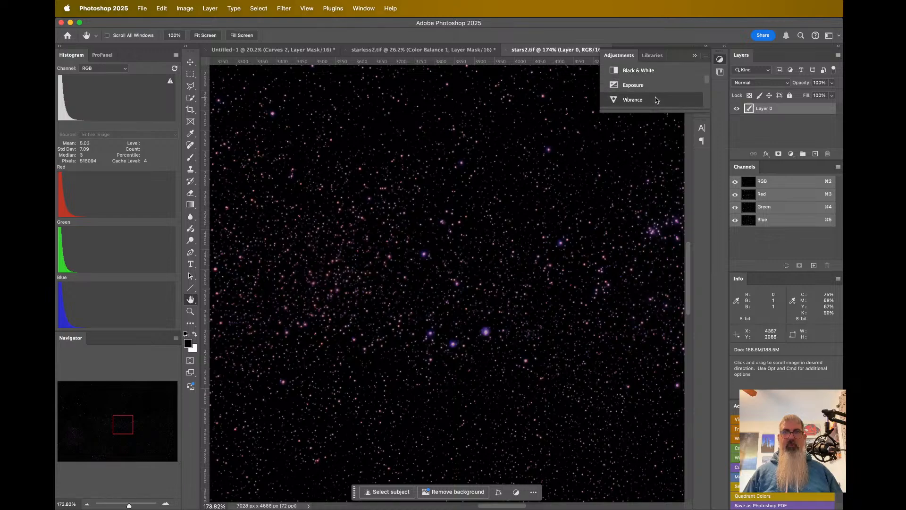
left_click(656, 99)
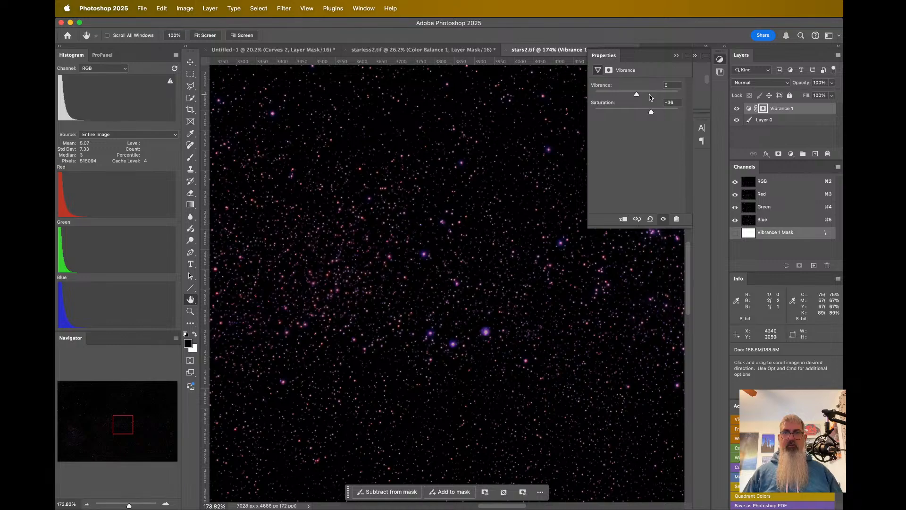
left_click(651, 94)
- Examine the boosted star colors in several regions of stars2.tif at different magnifications
scroll(475, 294, "up", 5)
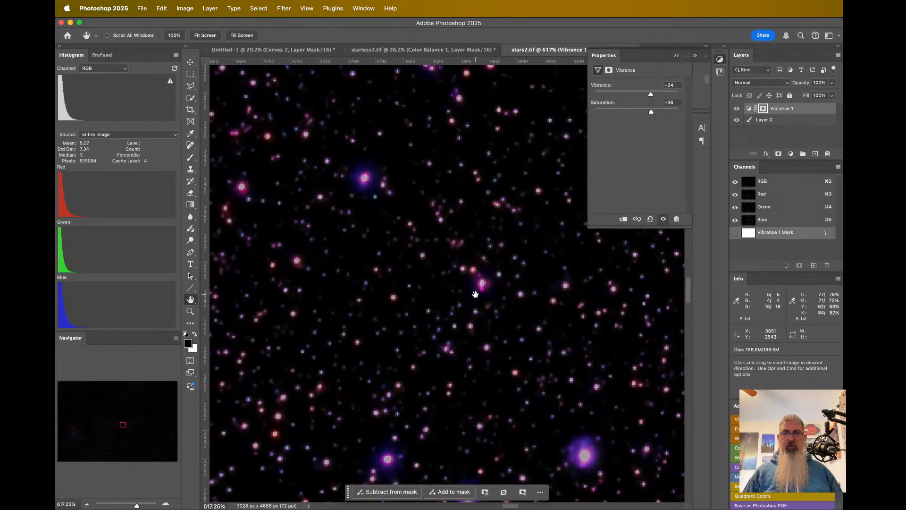
scroll(425, 301, "down", 5)
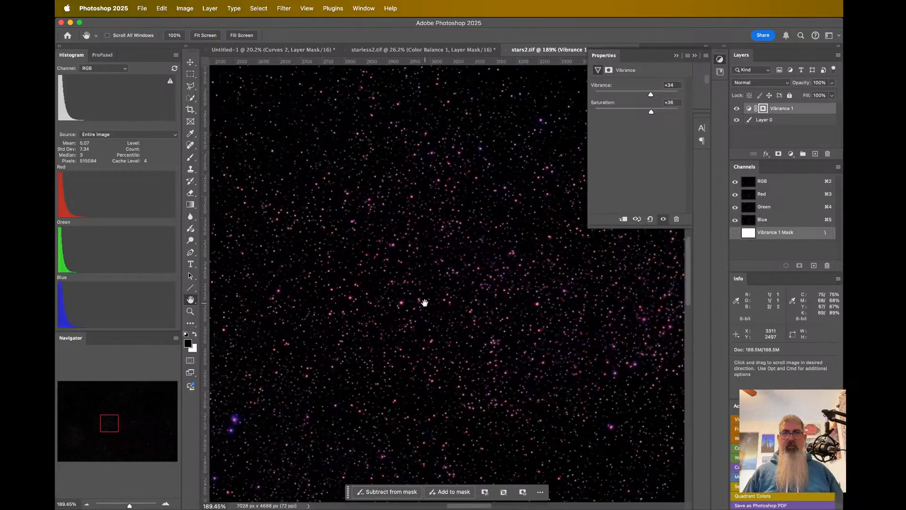
scroll(425, 302, "up", 5)
scroll(425, 303, "down", 6)
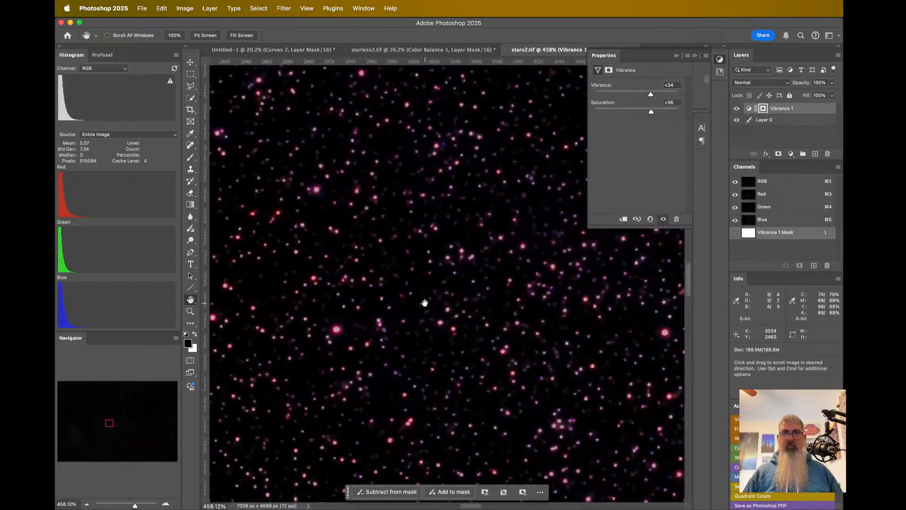
scroll(425, 303, "up", 6)
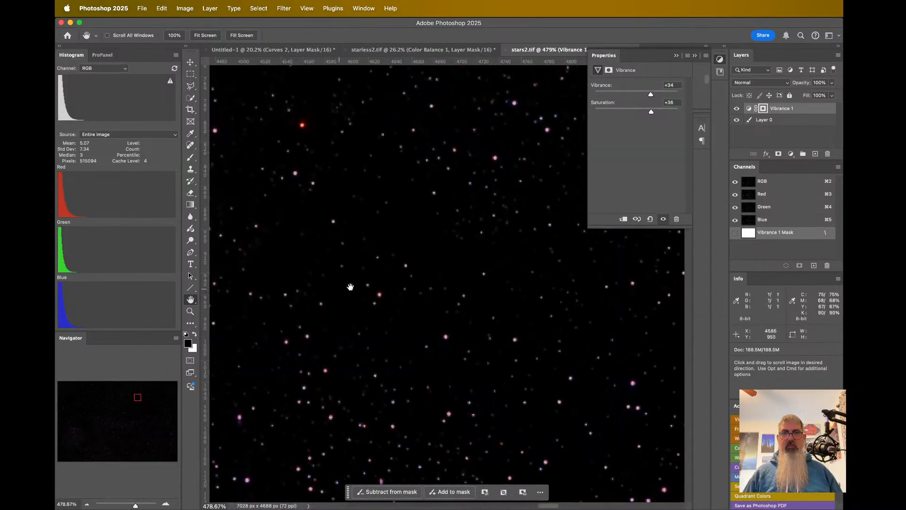
scroll(348, 269, "down", 4)
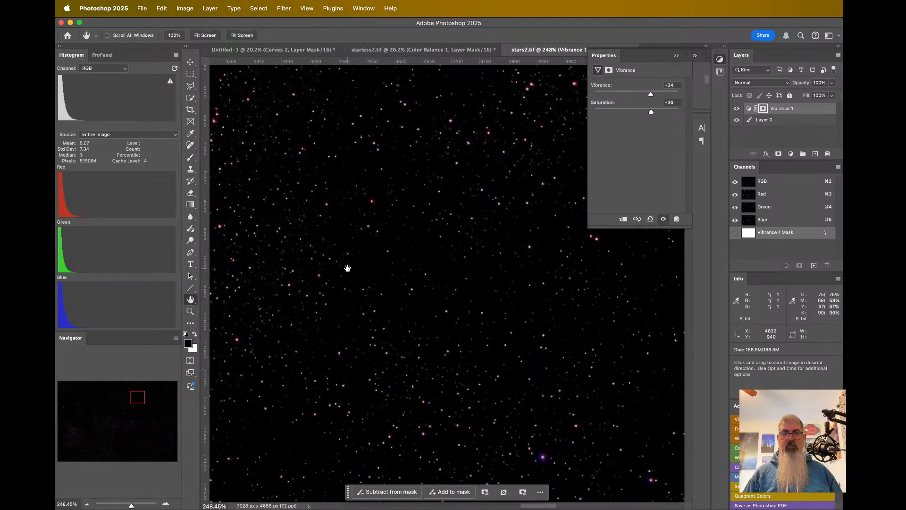
scroll(337, 271, "down", 7)
scroll(336, 271, "left", 3)
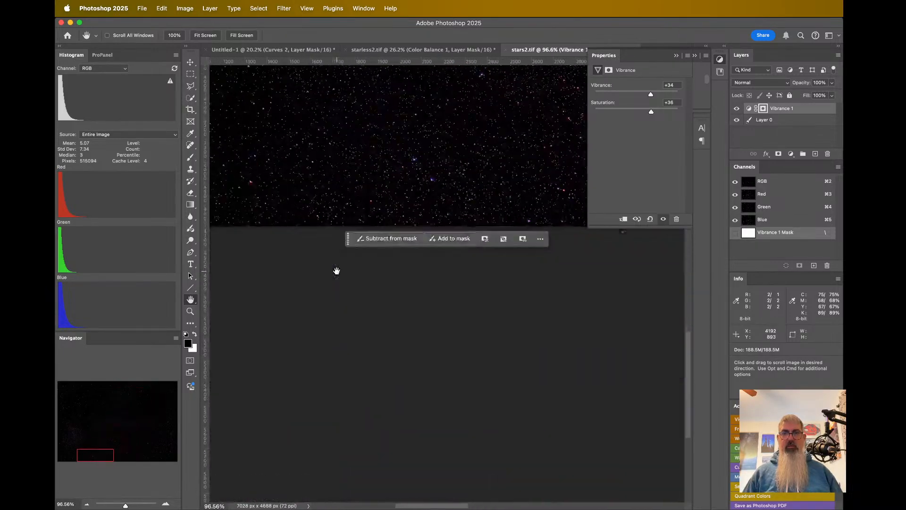
- Examine the star colors across the lower and left regions of stars2.tif at different magnifications
scroll(337, 271, "up", 9)
scroll(337, 271, "up", 5)
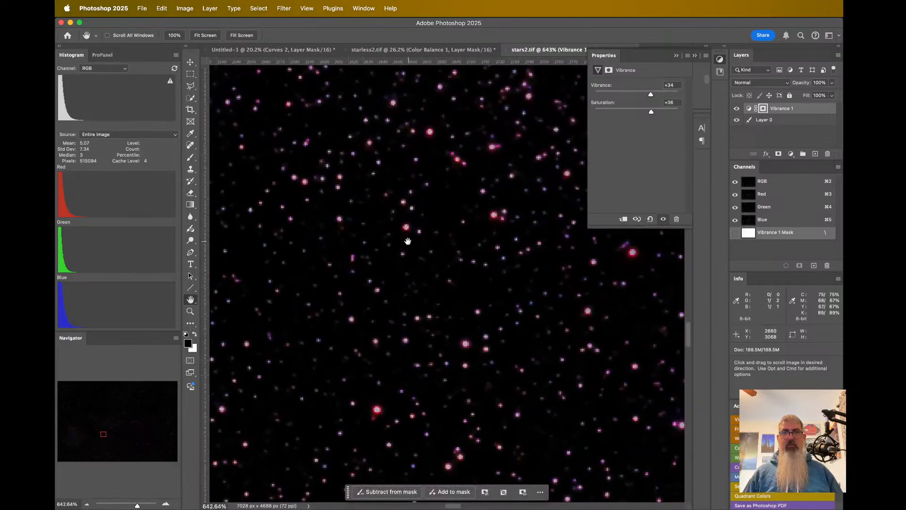
scroll(408, 241, "down", 4)
scroll(409, 241, "up", 4)
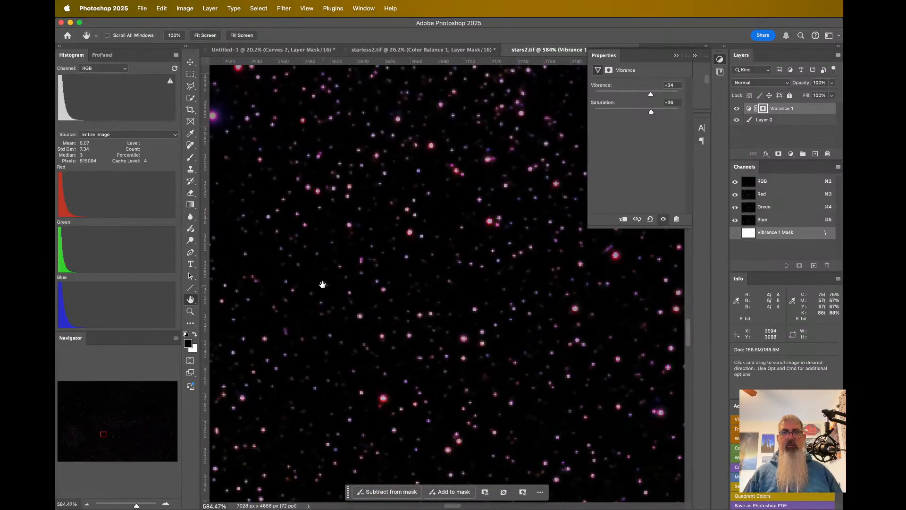
scroll(322, 285, "down", 3)
scroll(333, 261, "down", 4)
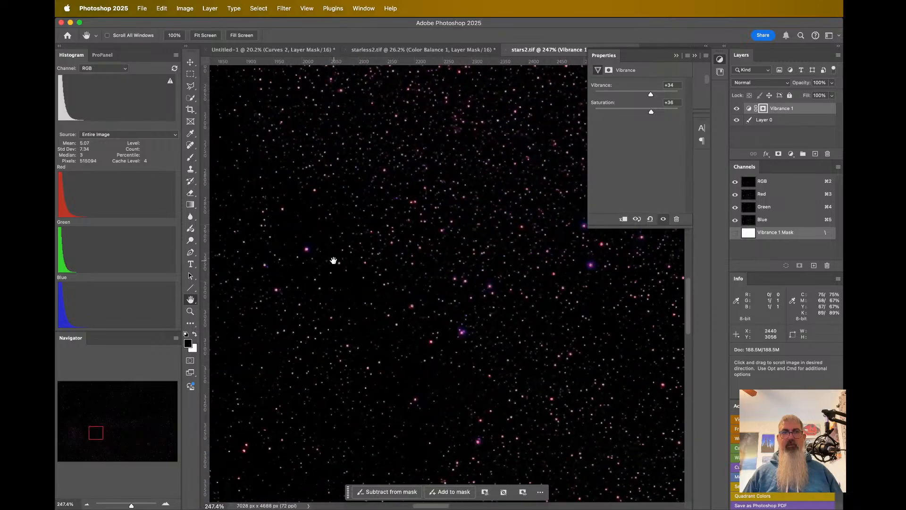
scroll(334, 261, "down", 2)
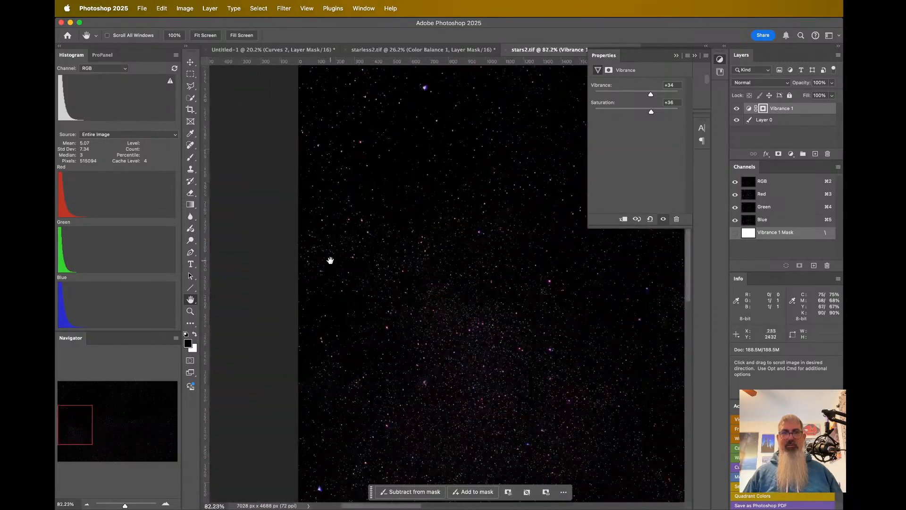
scroll(332, 260, "up", 5)
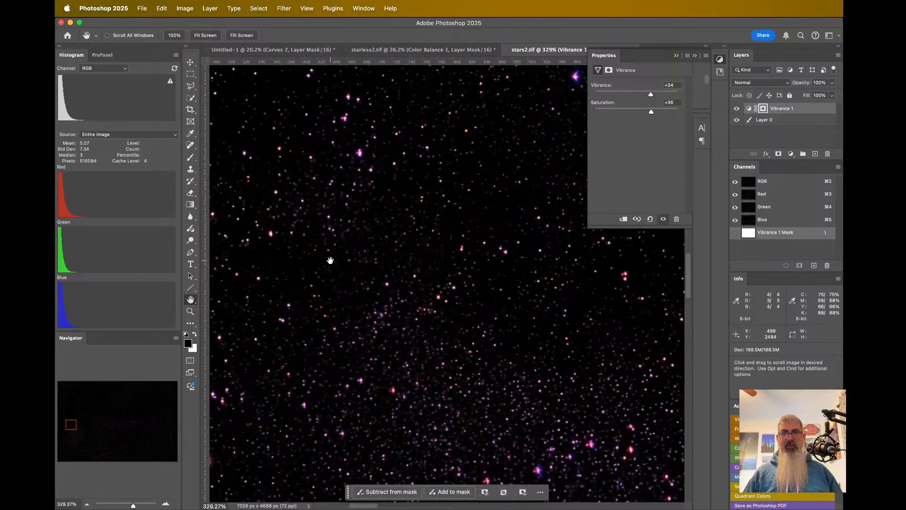
scroll(451, 321, "up", 4)
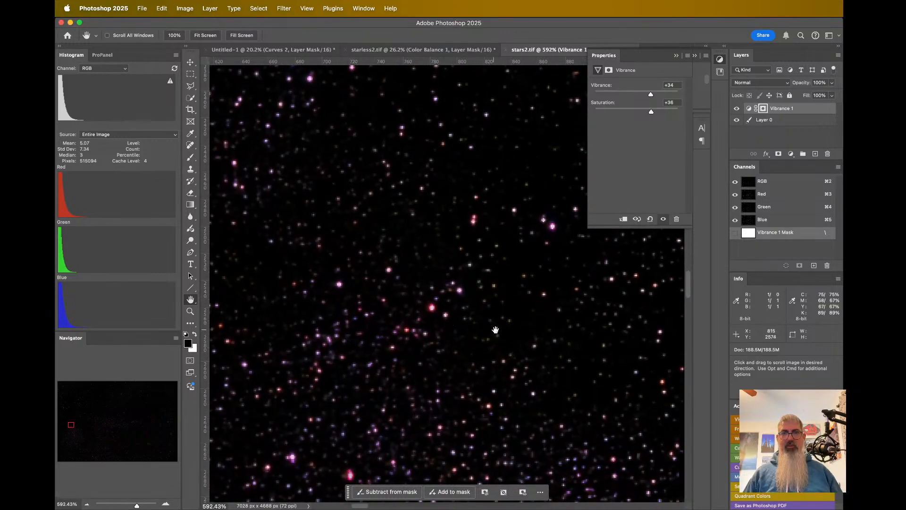
scroll(400, 324, "down", 3)
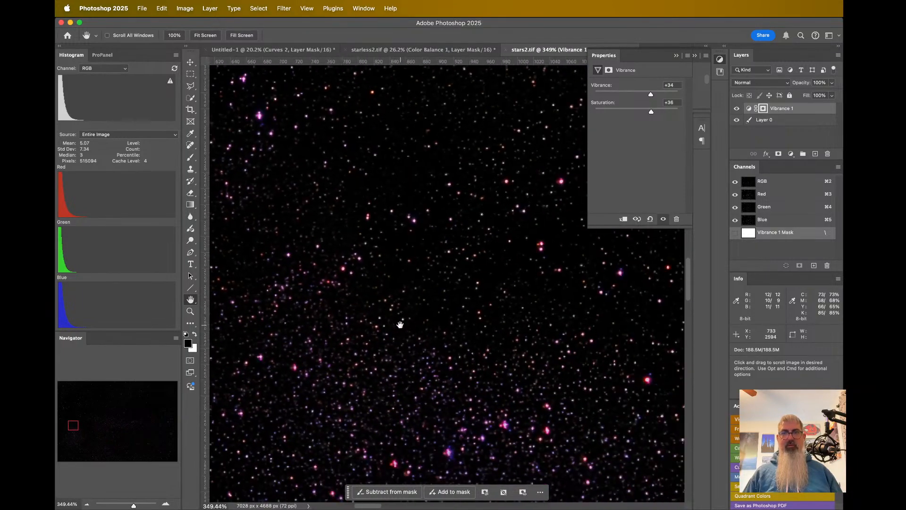
- Lower the Saturation of the Vibrance adjustment layer in stars2.tif slightly
scroll(400, 325, "left", 1)
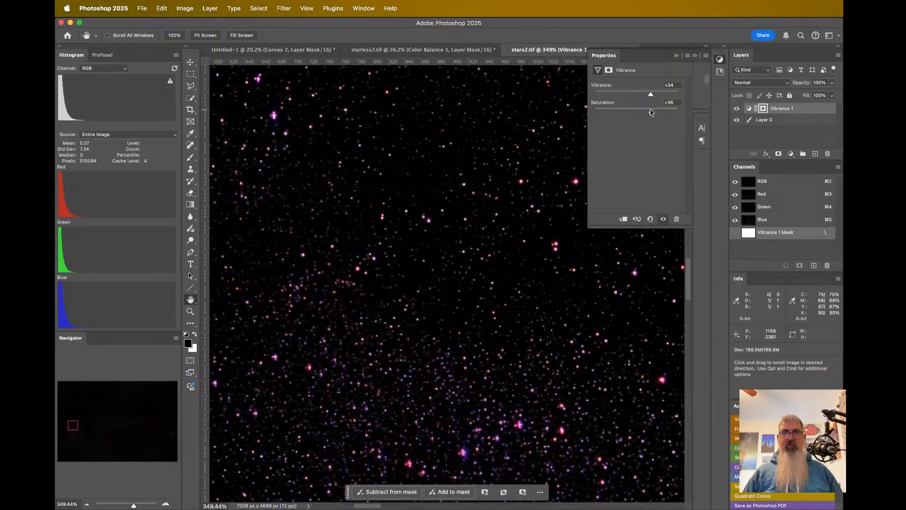
mouse_move(651, 112)
left_mouse_down()
mouse_move(648, 96)
mouse_move(648, 112)
left_mouse_up()
left_click(677, 57)
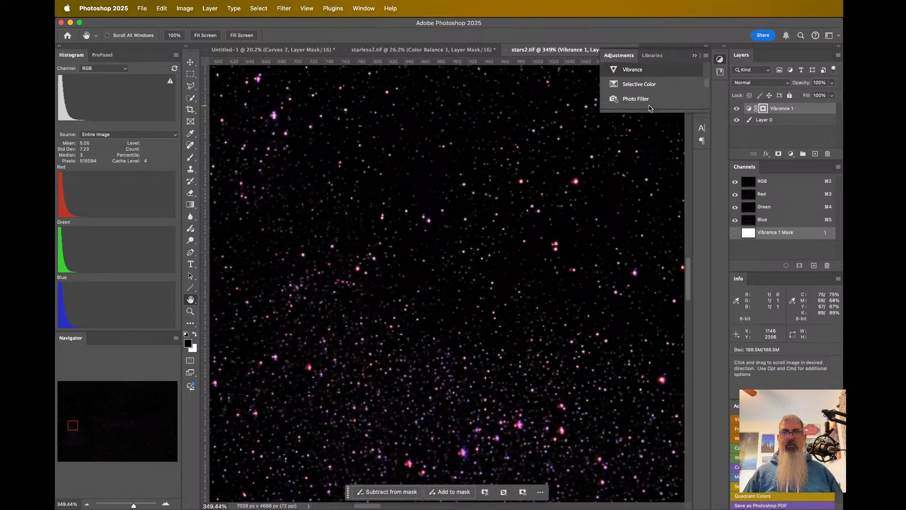
- Add a Curves adjustment layer to stars2.tif, mapping input 187 to 212 and 64 to 58, with the black point at input 38
scroll(659, 80, "up", 1)
scroll(659, 83, "up", 5)
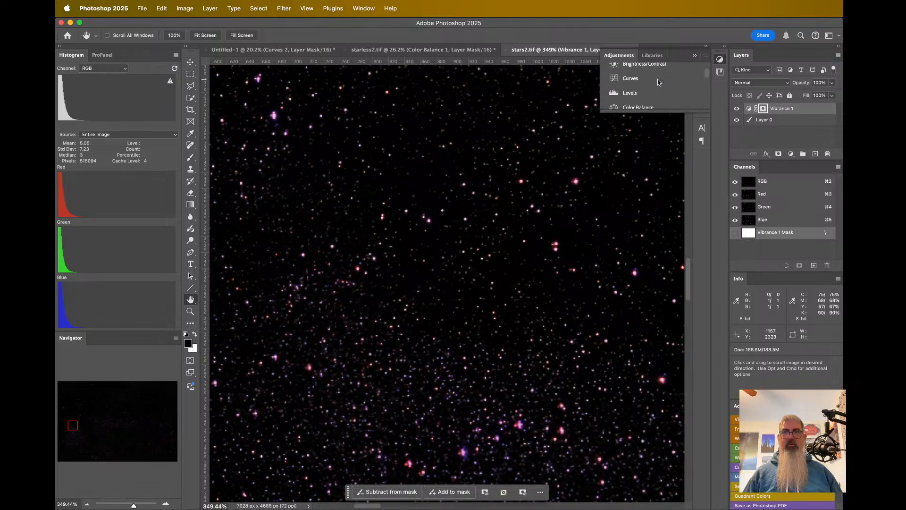
left_click(658, 82)
left_click_drag(661, 124, 660, 119)
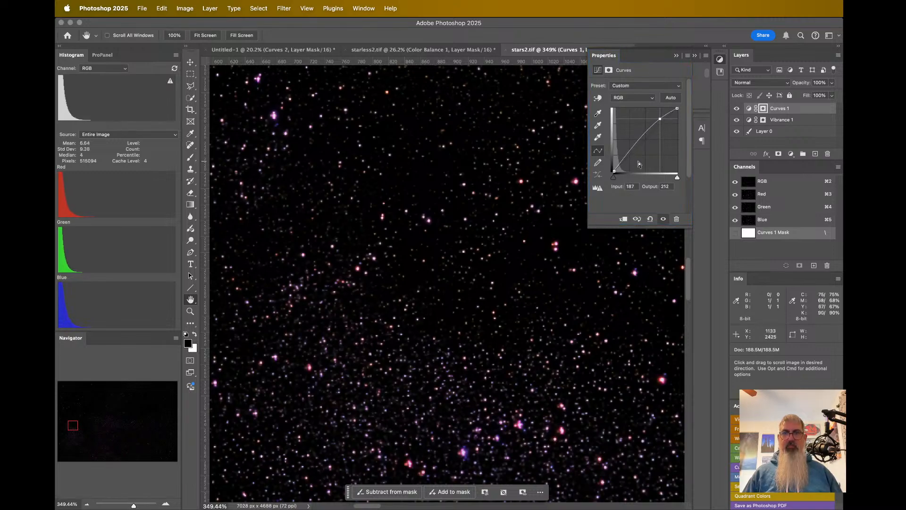
left_click_drag(624, 154, 622, 180)
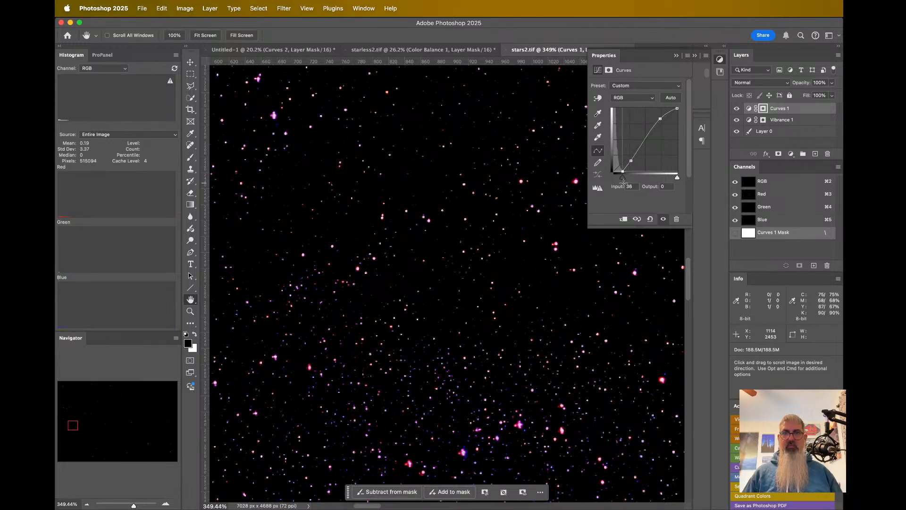
left_click_drag(631, 161, 636, 156)
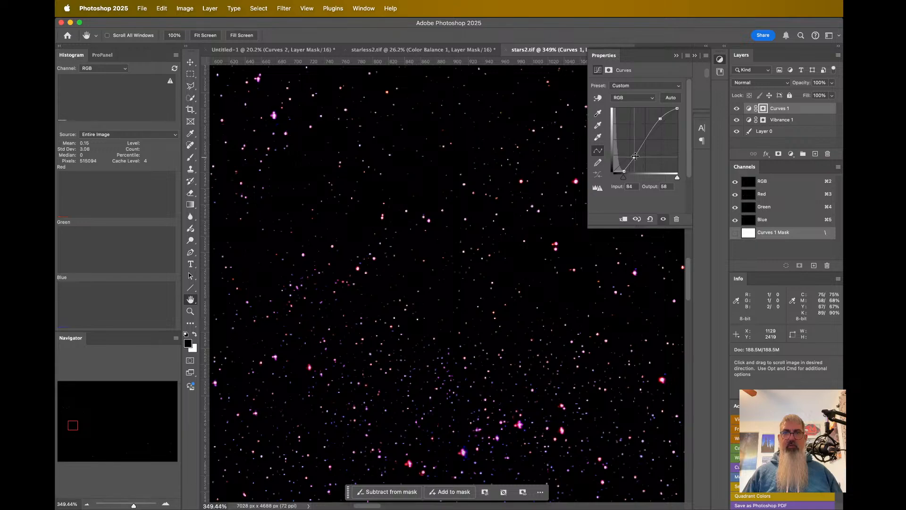
left_click(623, 179)
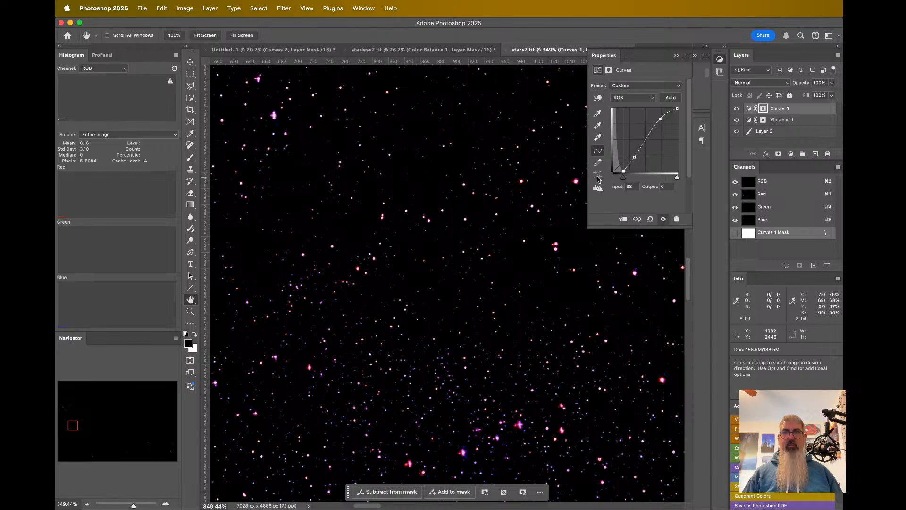
- Refine the stars curve with a highlight point at input 207, output 224, another at 180, output 208, and the black point at 40
scroll(422, 233, "down", 10)
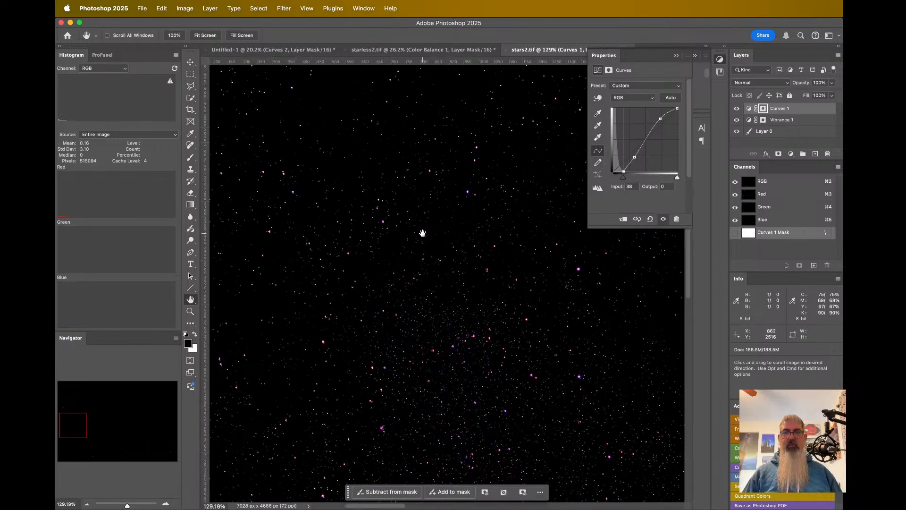
scroll(422, 233, "down", 4)
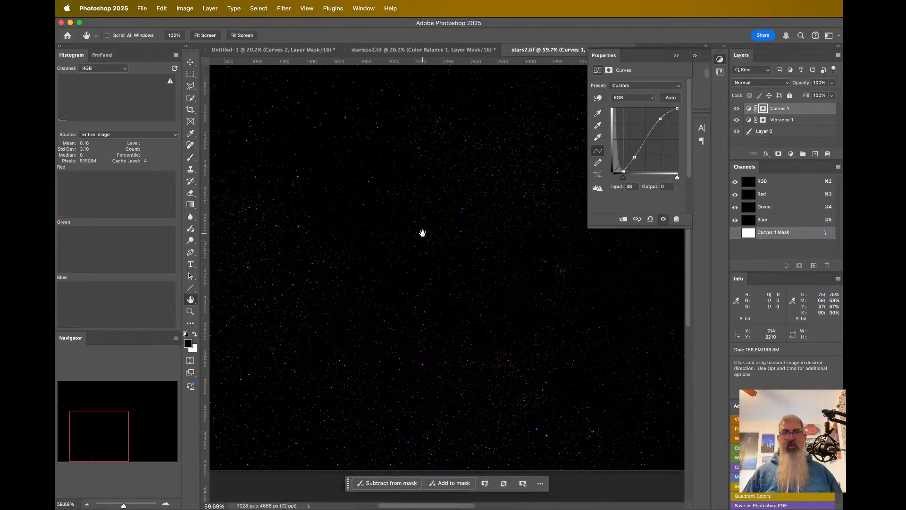
scroll(423, 232, "down", 2)
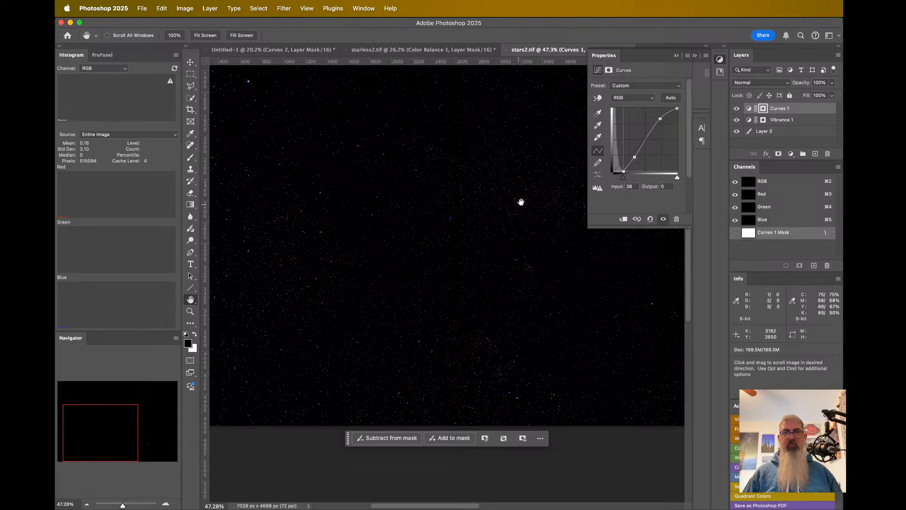
scroll(521, 202, "up", 18)
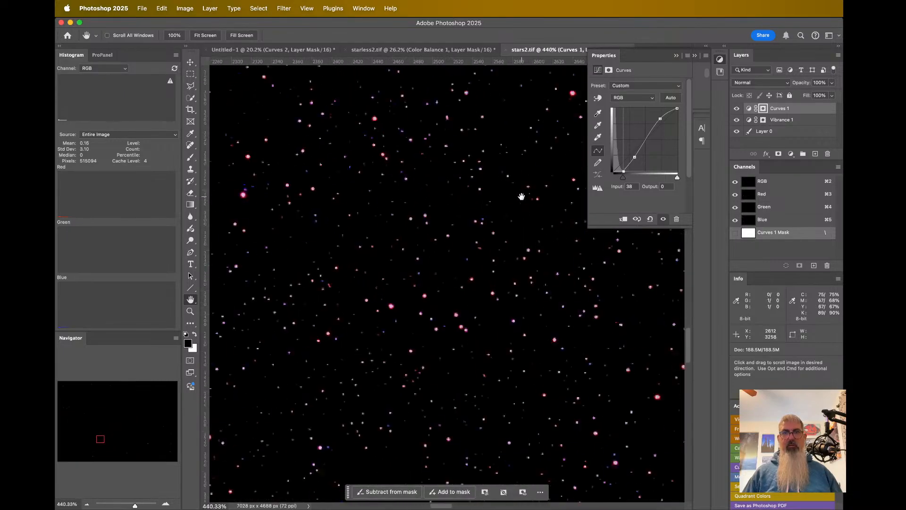
scroll(441, 222, "up", 2)
scroll(471, 155, "up", 4)
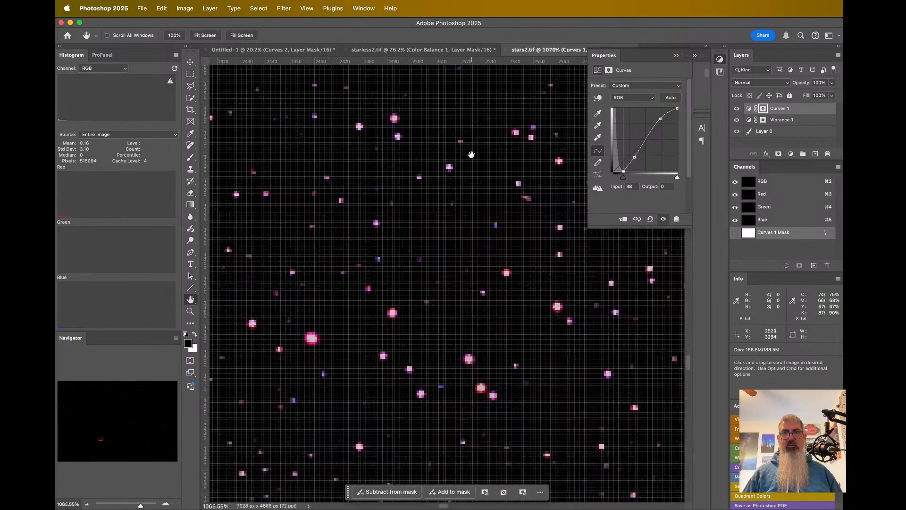
left_click(665, 117)
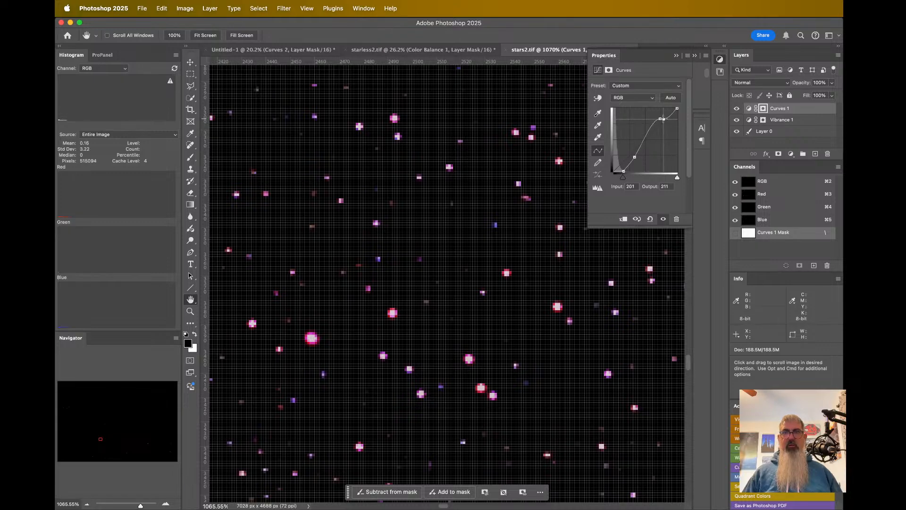
left_click_drag(665, 117, 665, 115)
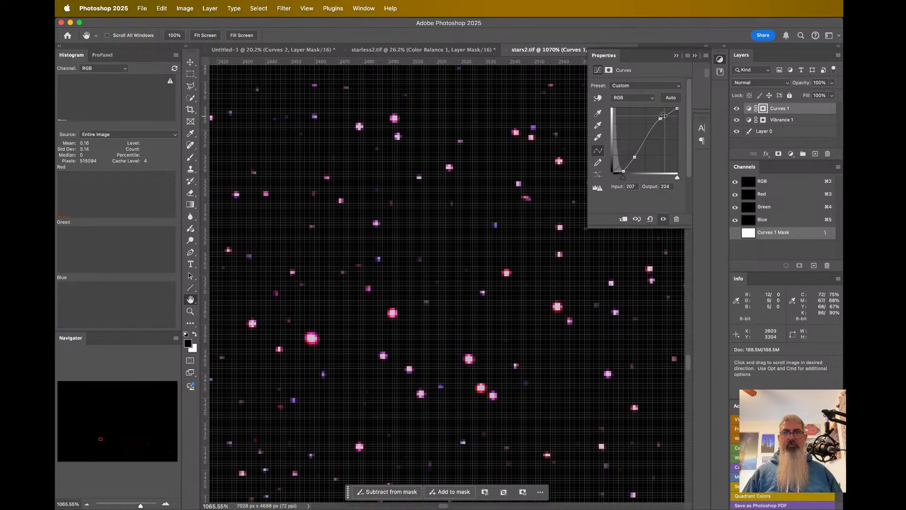
left_click_drag(666, 115, 658, 120)
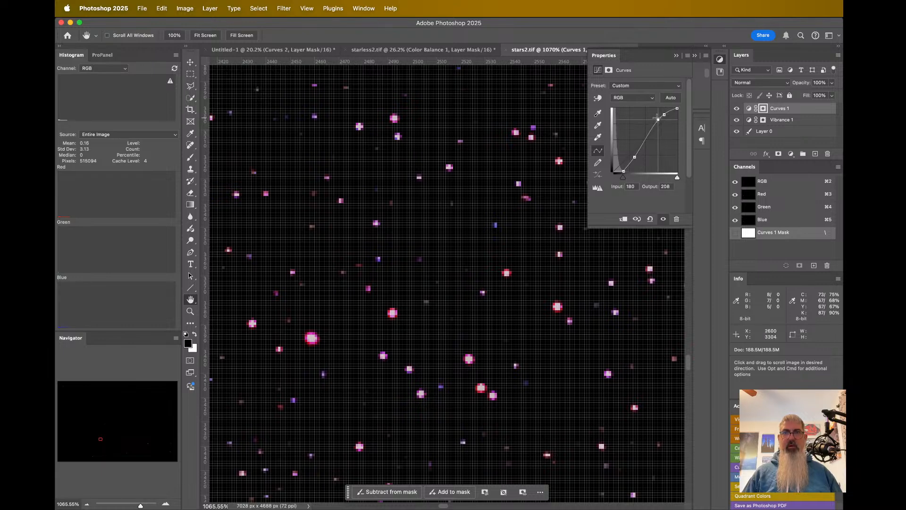
left_click(623, 172)
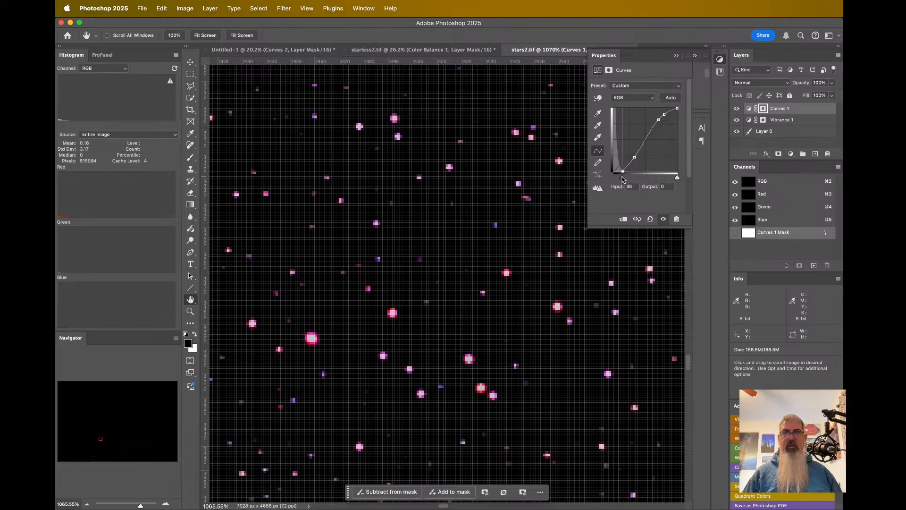
- Merge the Curves, Vibrance and base layers of stars2.tif into one layer and rename it stars
scroll(441, 276, "down", 2)
scroll(441, 275, "down", 15)
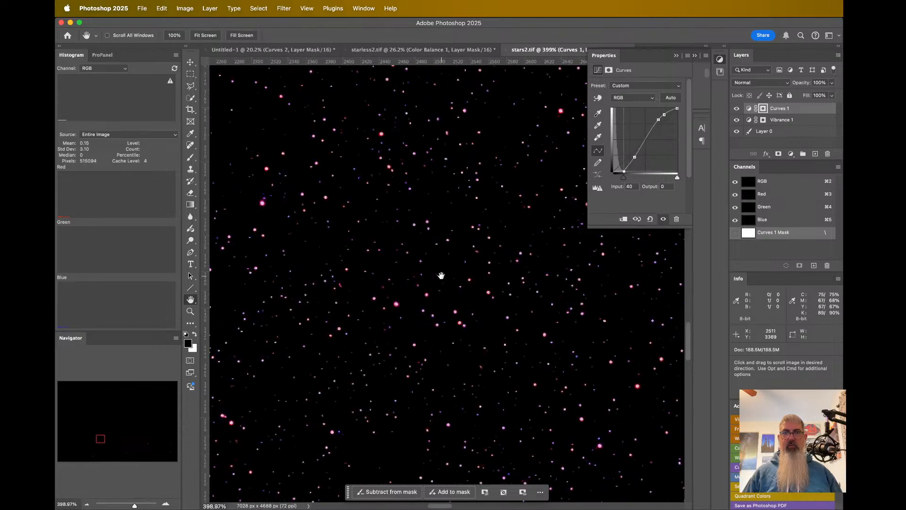
left_click(779, 132, "shift")
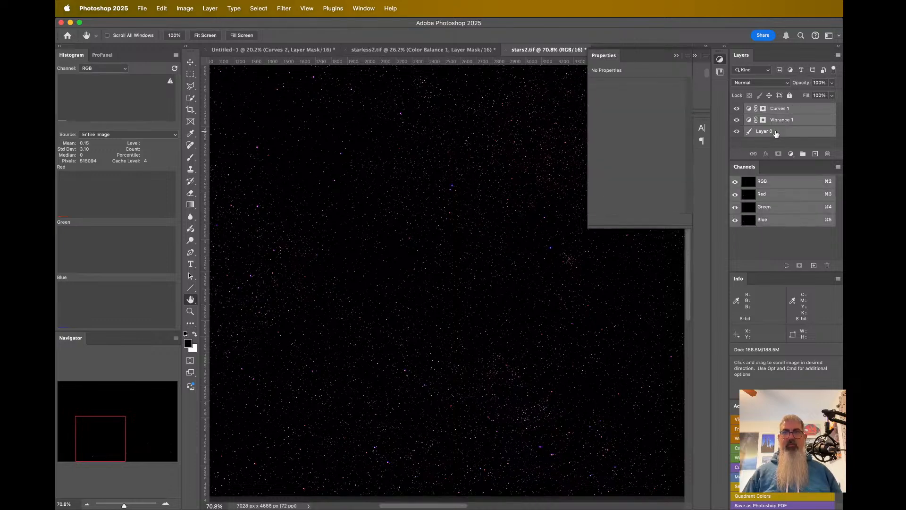
right_click(771, 121)
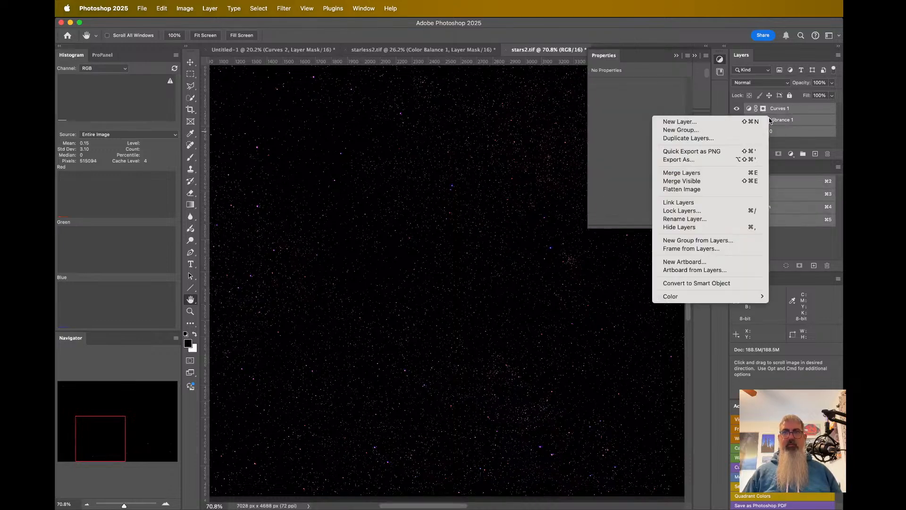
left_click(680, 175)
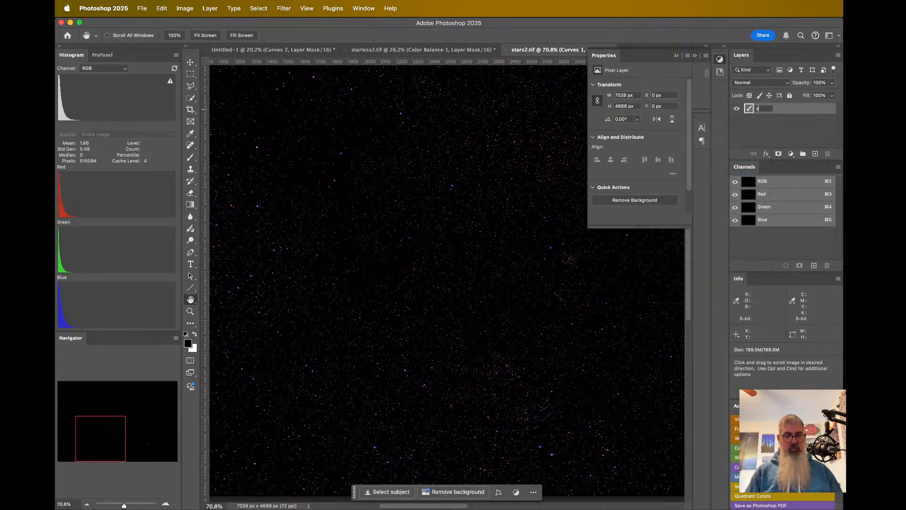
type("stars")
key("Return")
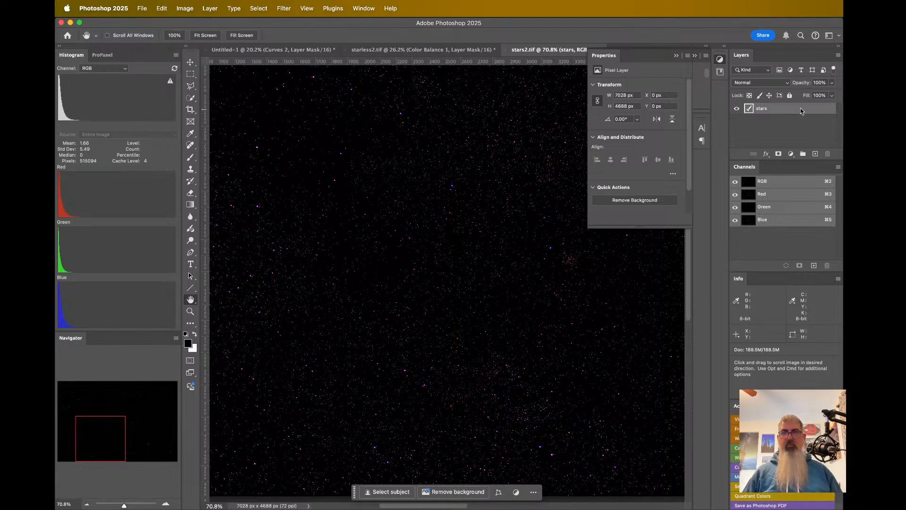
- Copy the stars layer from stars2.tif to the top of the starless2.tif layer stack and set its blend mode to Screen
left_click(431, 50)
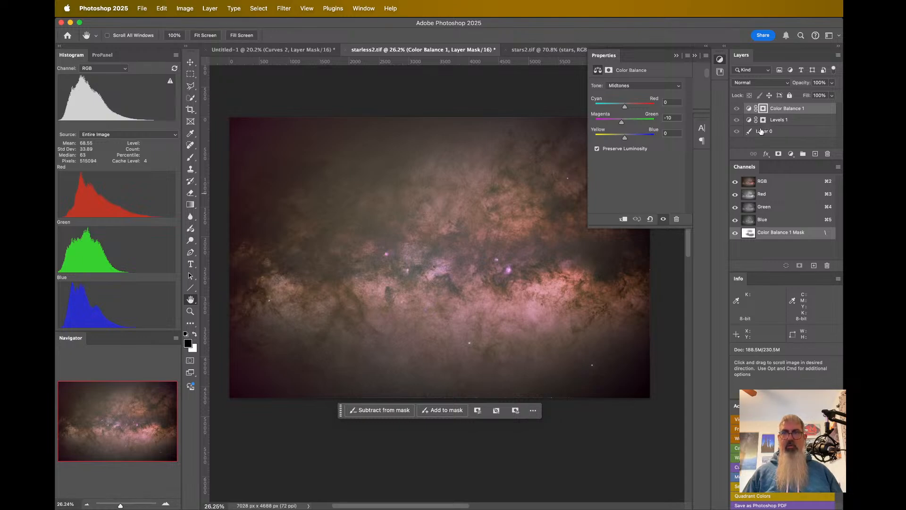
left_click(763, 141)
left_click(510, 50)
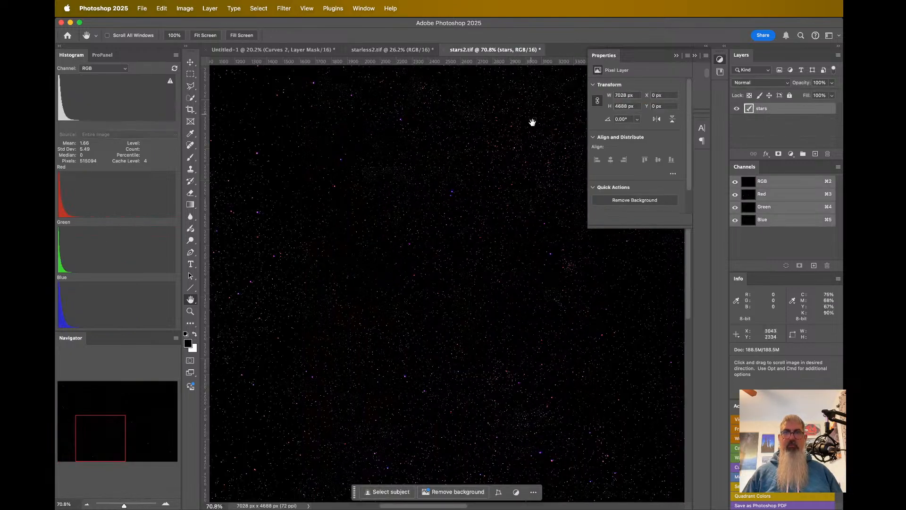
key("super+c")
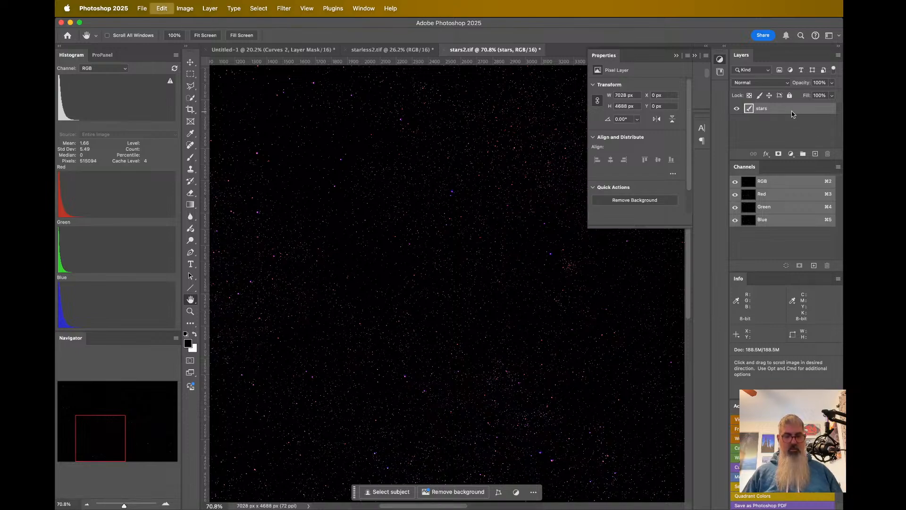
left_click(391, 49)
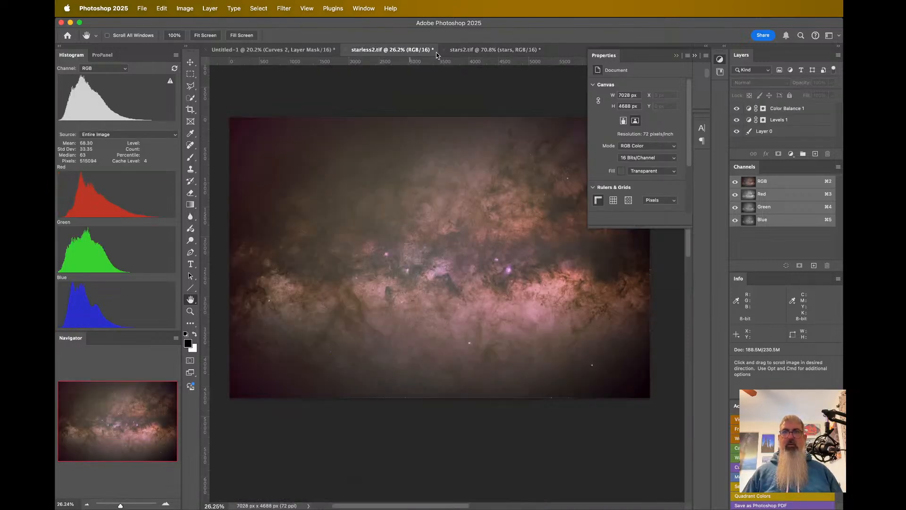
key("super+v")
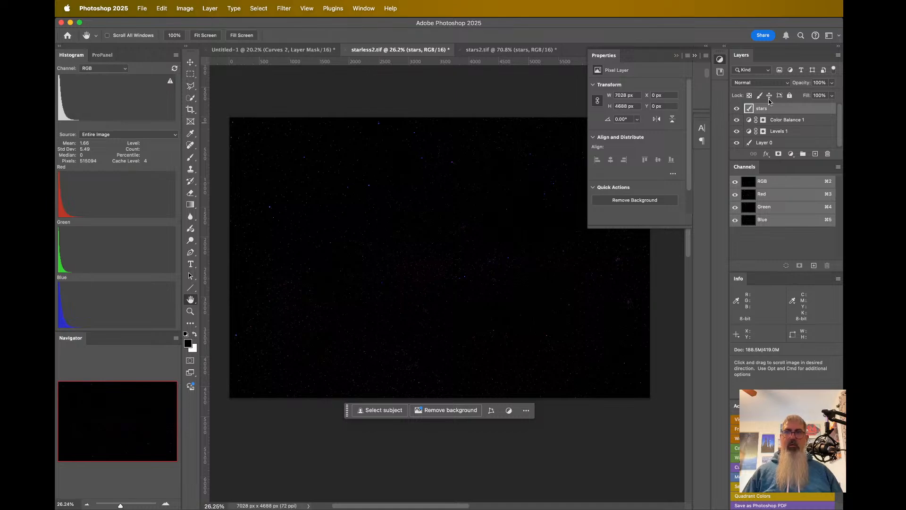
left_click(762, 84)
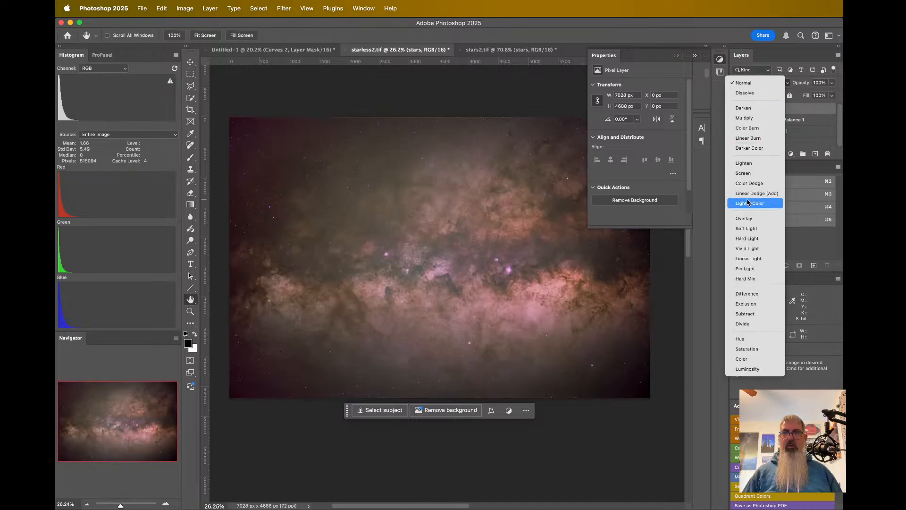
left_click(749, 174)
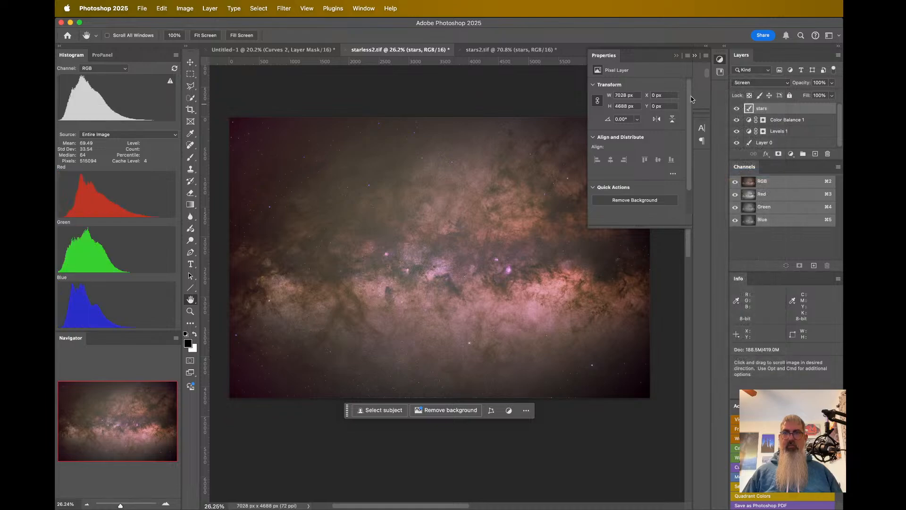
- Collapse the expanded Properties and Adjustments panels and check the whole recombined Milky Way image
left_click(678, 57)
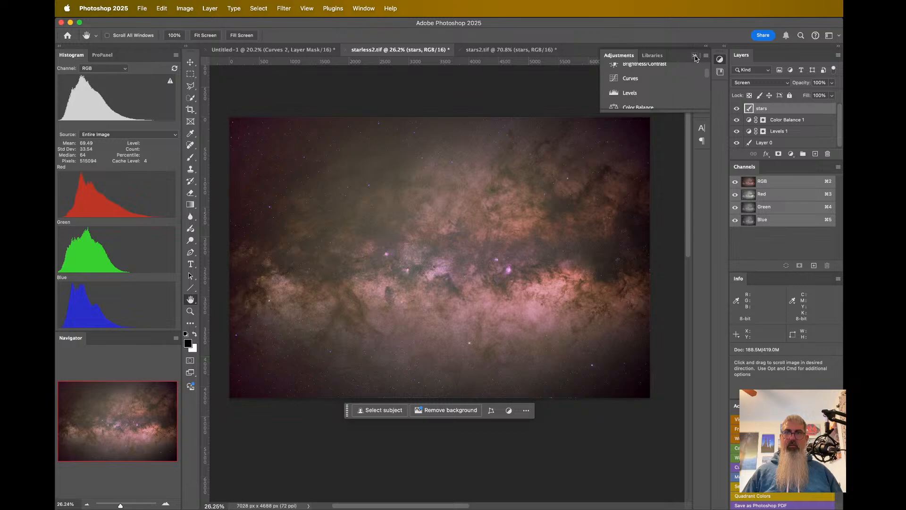
left_click(696, 57)
scroll(557, 218, "down", 3)
scroll(557, 217, "up", 5)
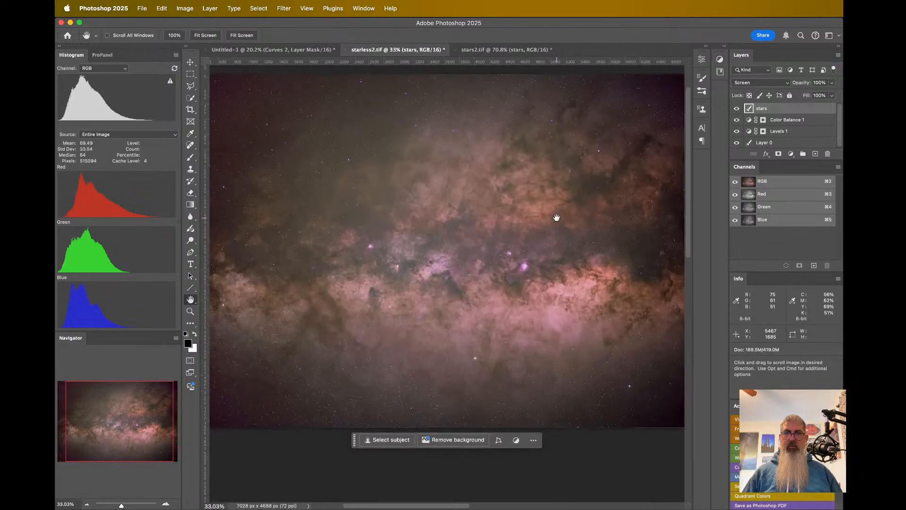
scroll(557, 217, "down", 2)
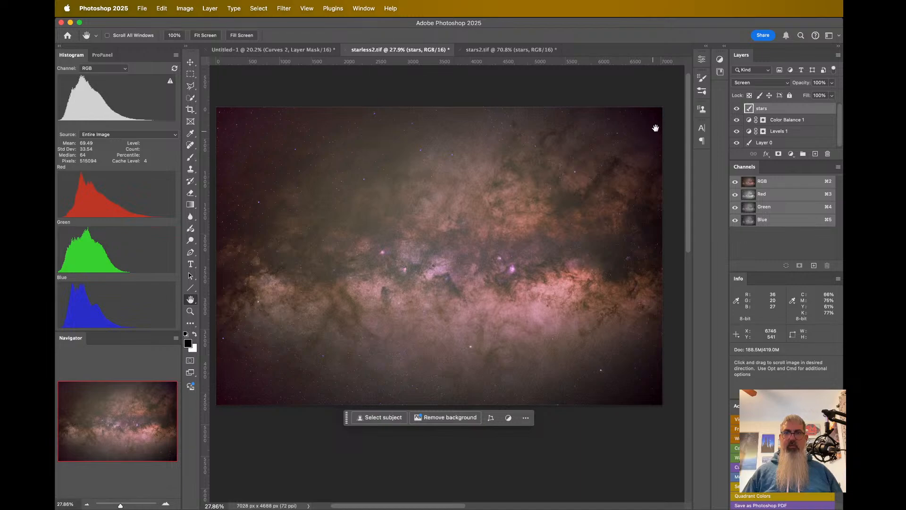
scroll(607, 178, "down", 1)
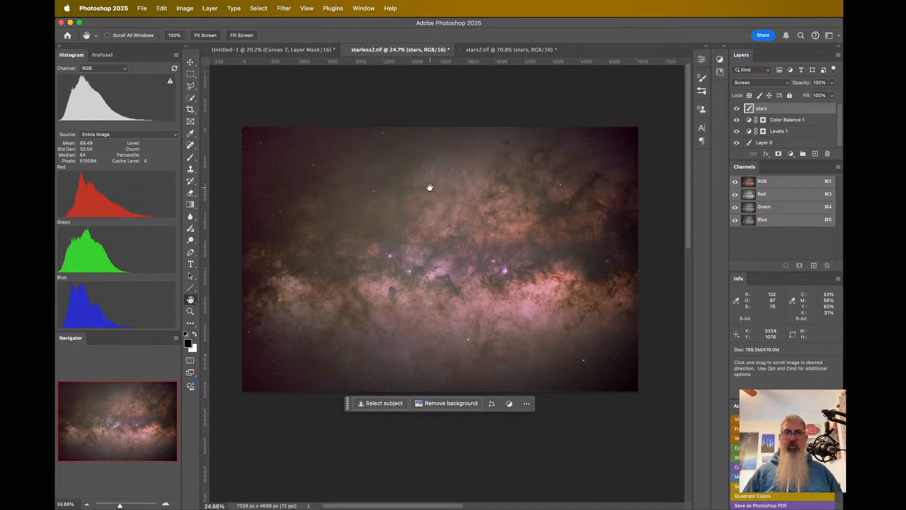
- Examine the blended stars and dust detail up close across the right half of the image, including its lower corner
scroll(330, 150, "up", 4)
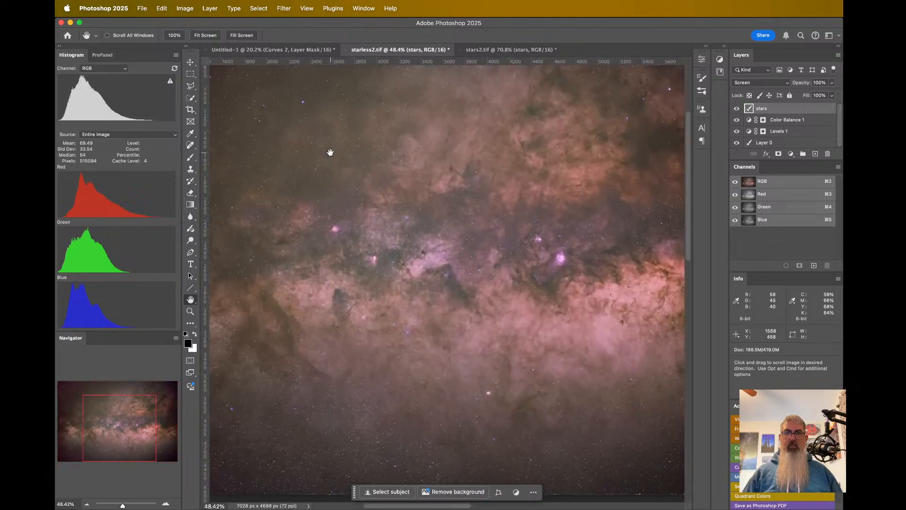
scroll(441, 260, "up", 3)
scroll(441, 261, "right", 2)
scroll(441, 260, "up", 3)
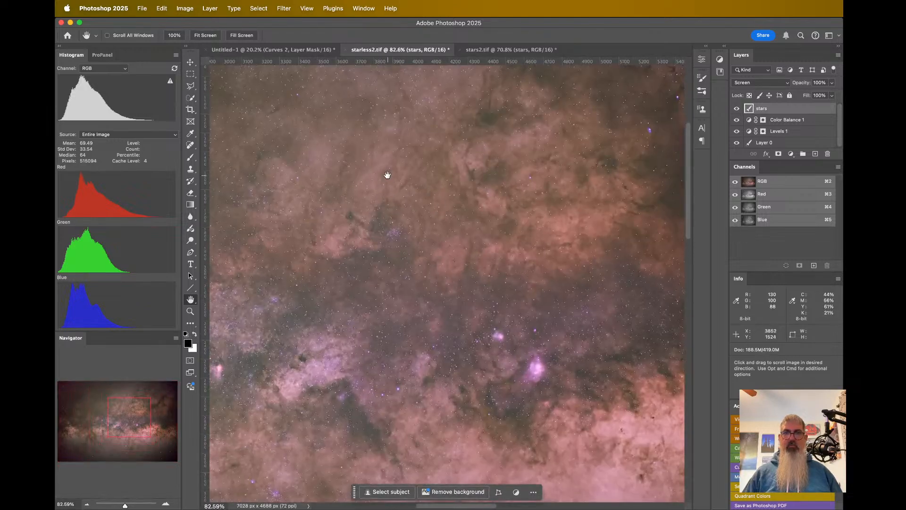
scroll(387, 175, "down", 6)
scroll(387, 175, "right", 4)
scroll(499, 284, "down", 3)
scroll(499, 284, "right", 2)
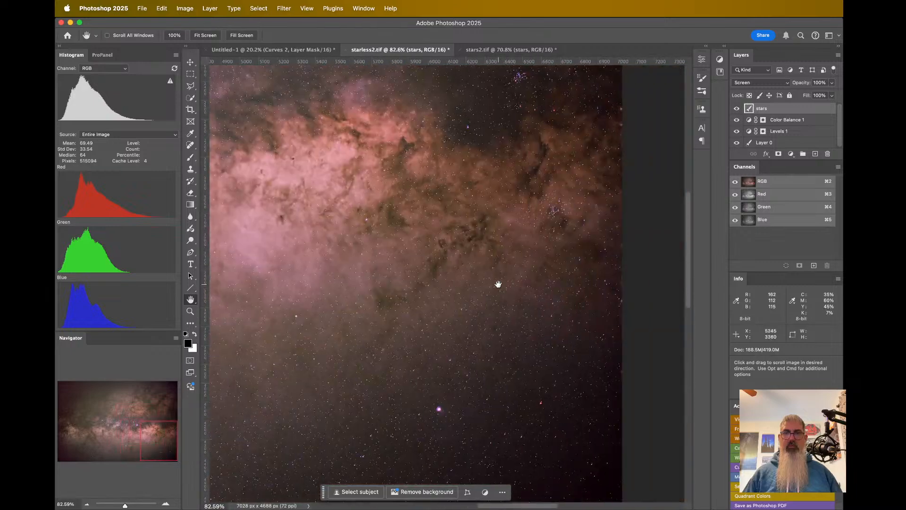
scroll(499, 284, "up", 6)
scroll(499, 284, "left", 2)
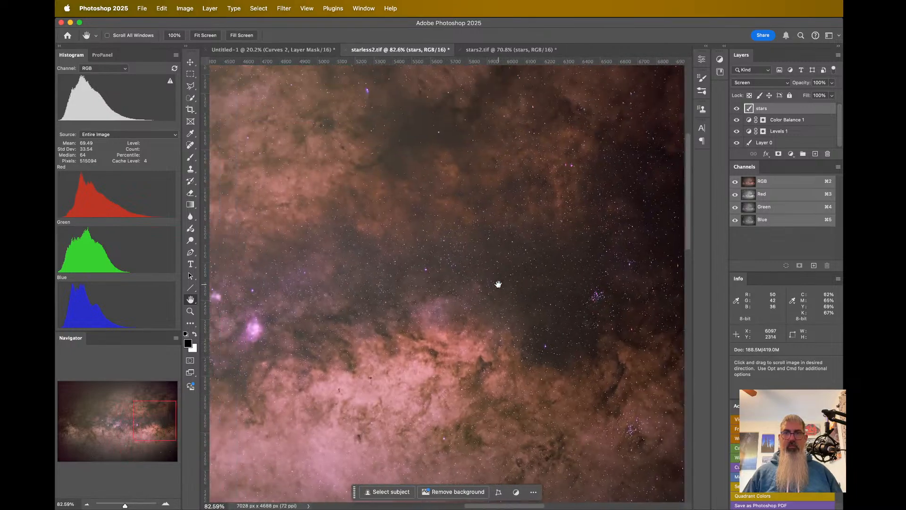
- Examine the stars around the purple nebulae in the galactic core and across the left half of the image
scroll(498, 283, "left", 4)
scroll(480, 224, "down", 5)
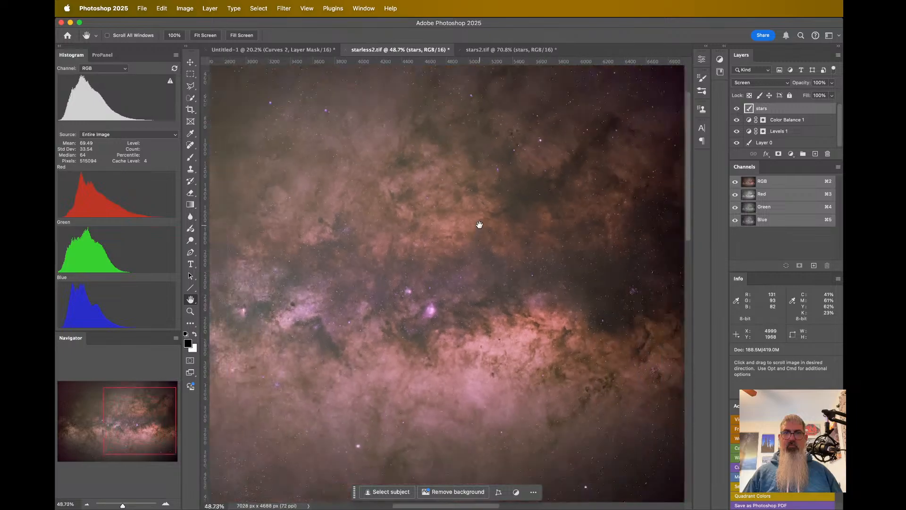
scroll(473, 227, "left", 3)
scroll(473, 227, "left", 4)
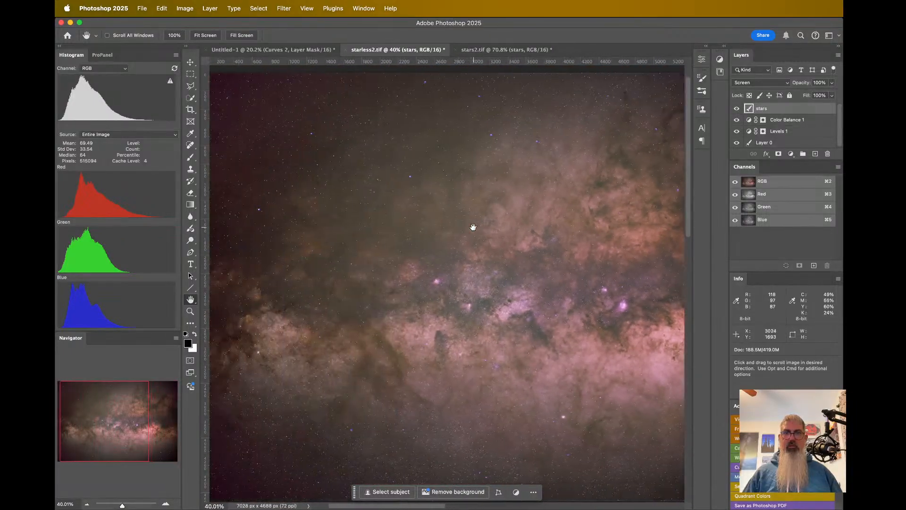
scroll(448, 241, "up", 5)
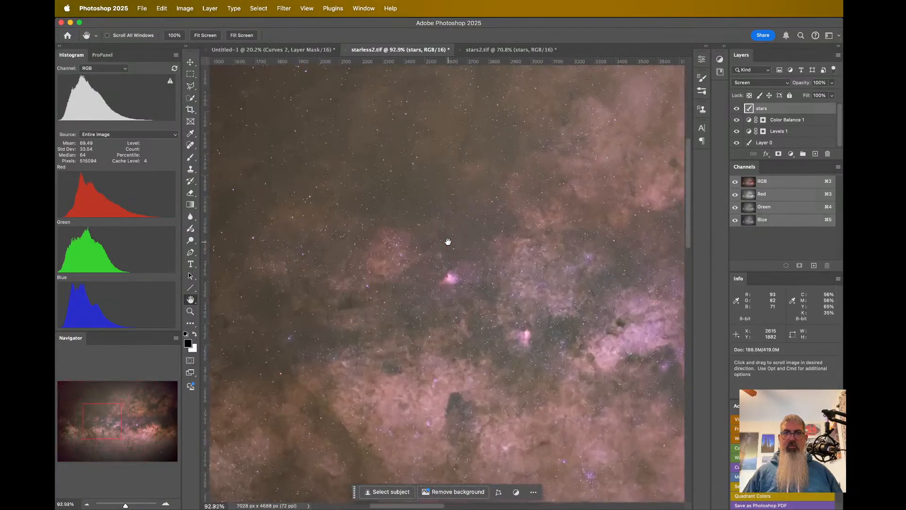
scroll(448, 241, "right", 8)
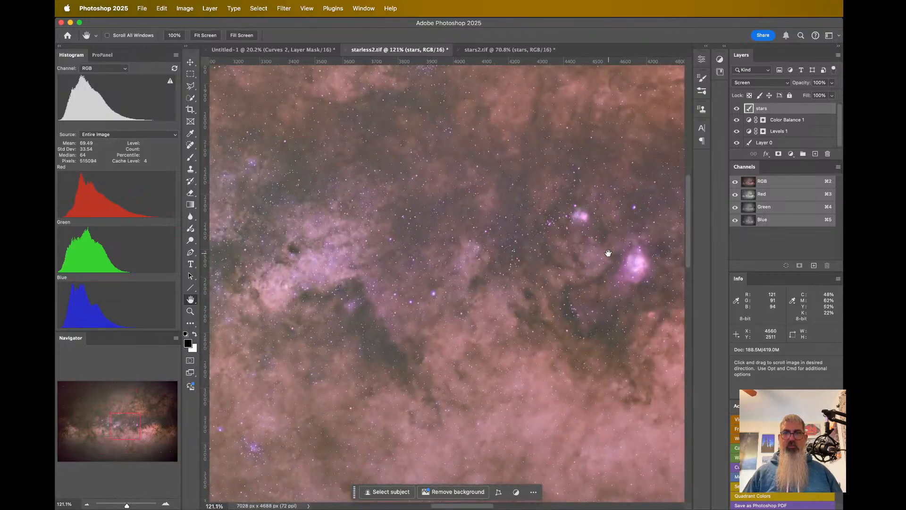
scroll(590, 254, "down", 1)
scroll(590, 254, "down", 2)
scroll(573, 249, "down", 2)
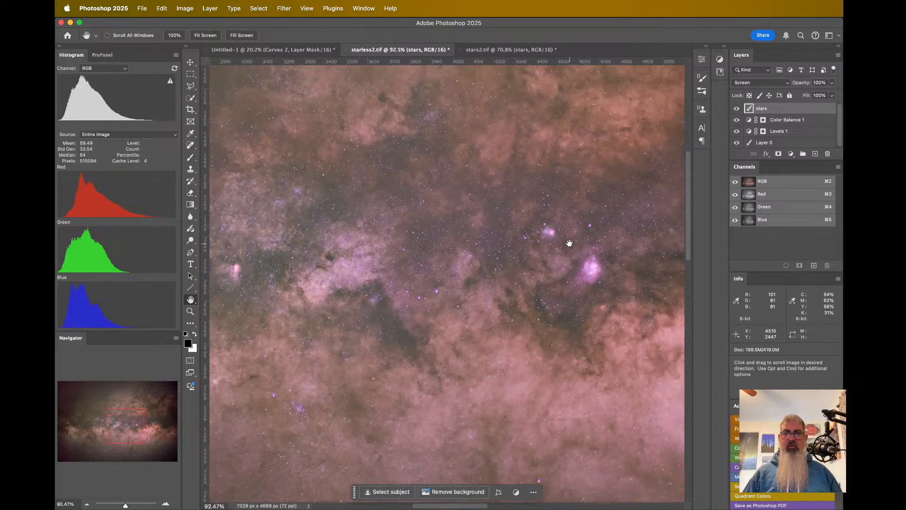
scroll(462, 250, "down", 1)
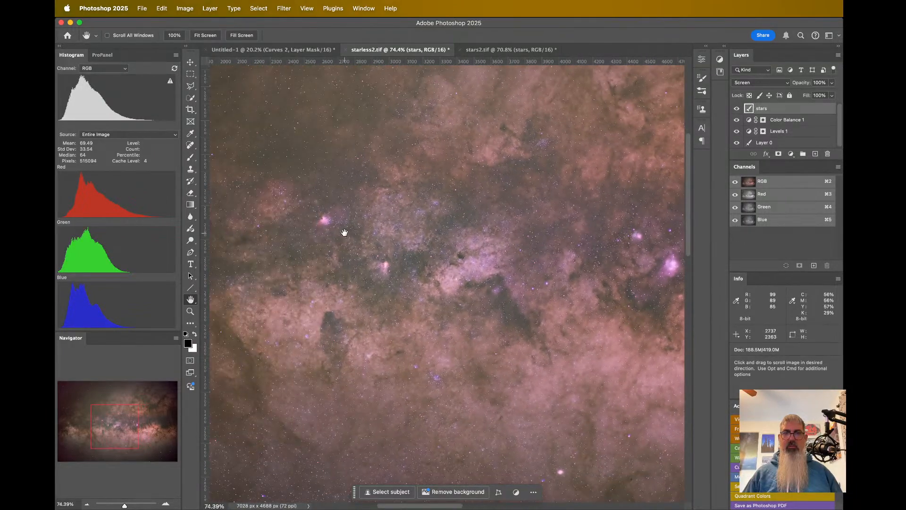
scroll(344, 232, "down", 1)
scroll(343, 232, "down", 1)
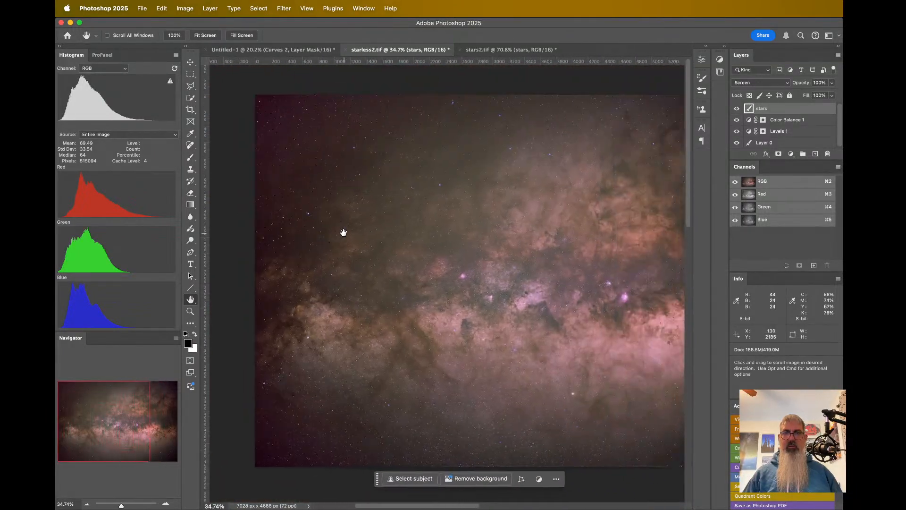
scroll(329, 233, "down", 2)
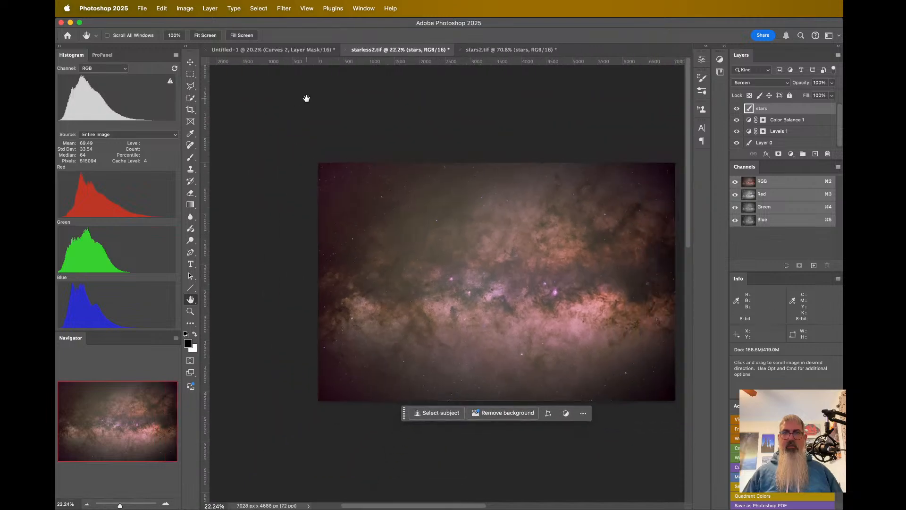
- Rotate the starless2.tif canvas 90° clockwise into portrait orientation and check the vertical Milky Way composition
left_click(185, 8)
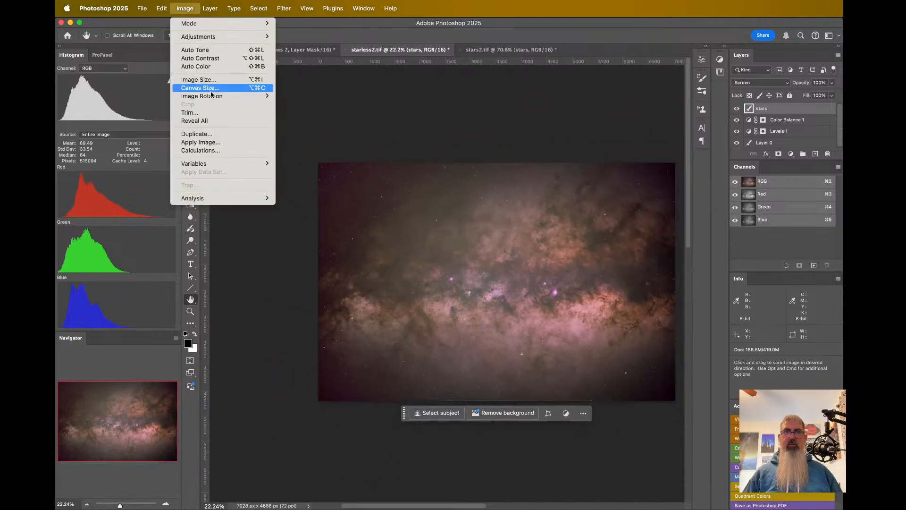
mouse_move(237, 98)
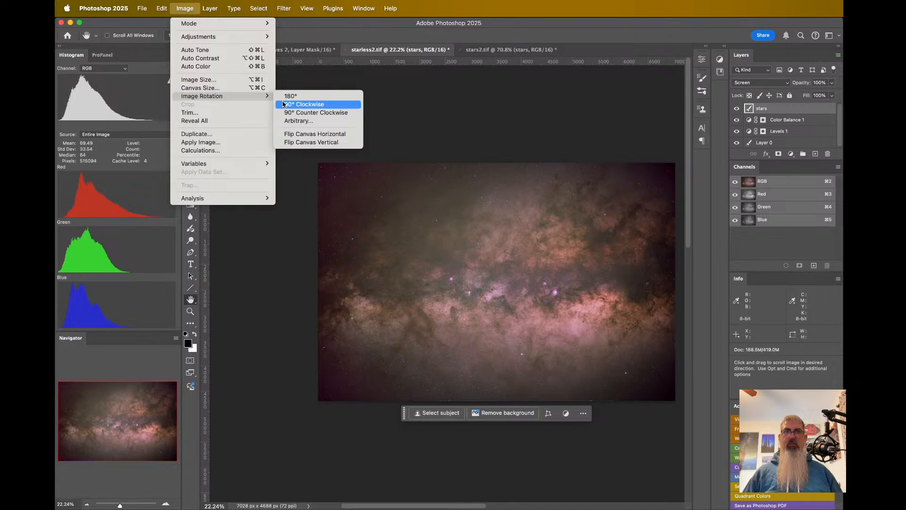
left_click(285, 104)
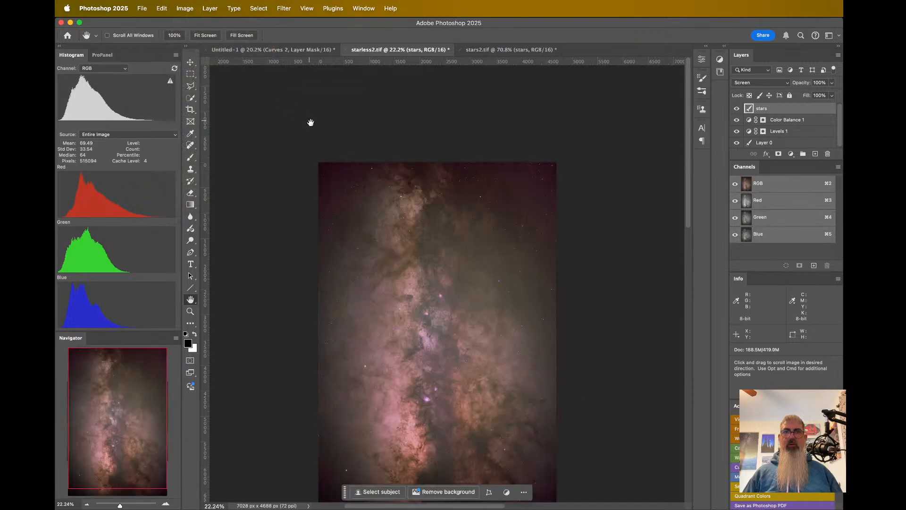
scroll(445, 239, "down", 2)
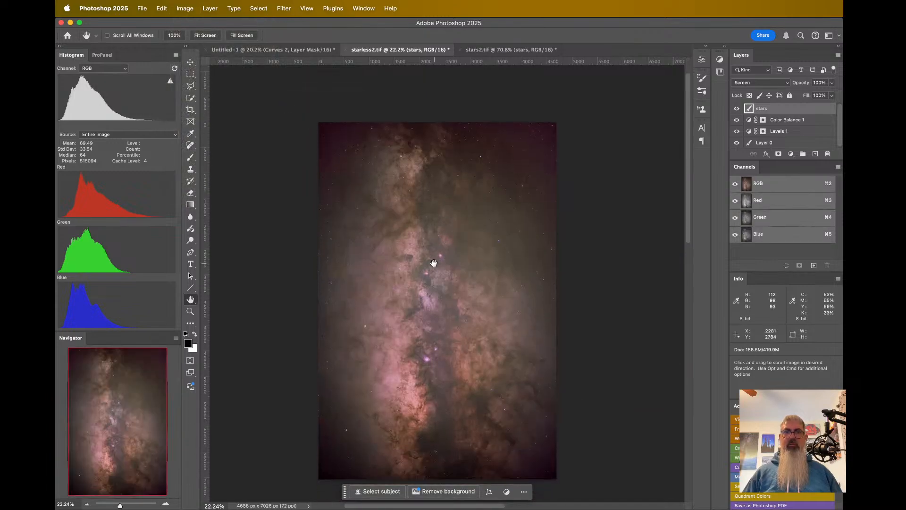
scroll(434, 263, "down", 2)
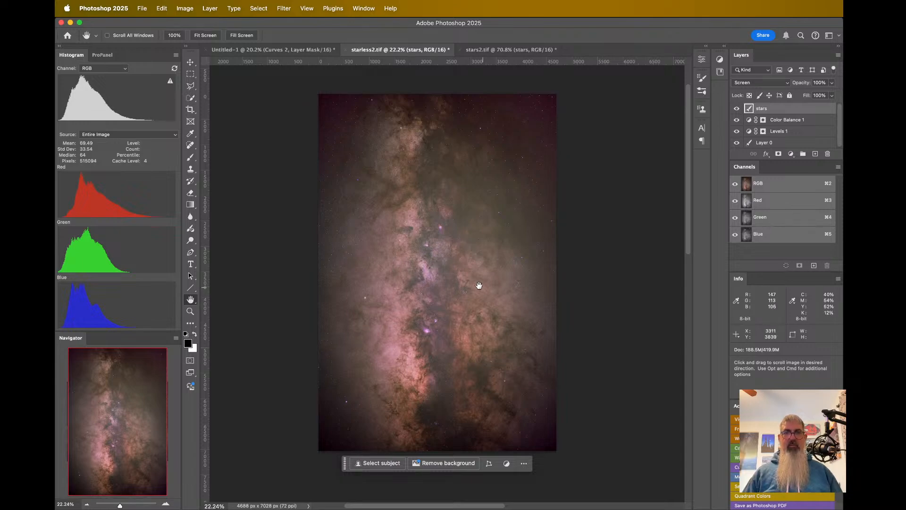
scroll(479, 285, "up", 3)
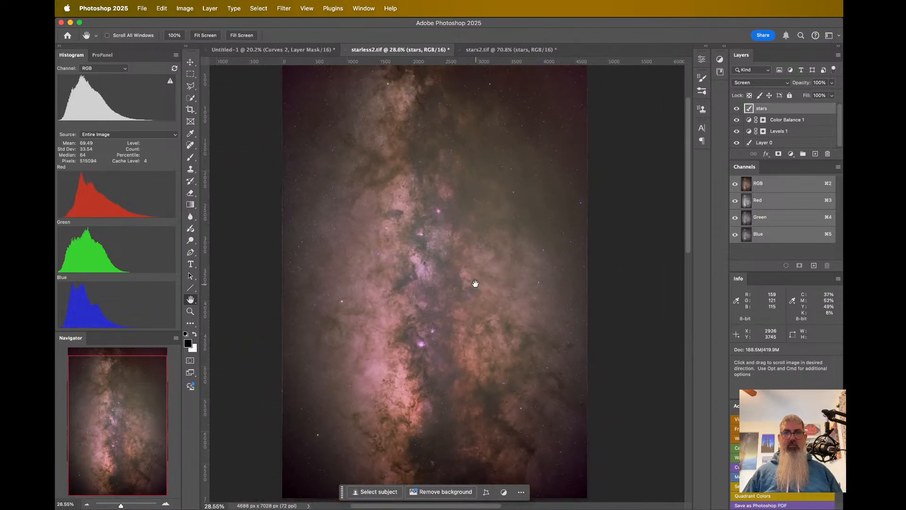
scroll(475, 284, "down", 2)
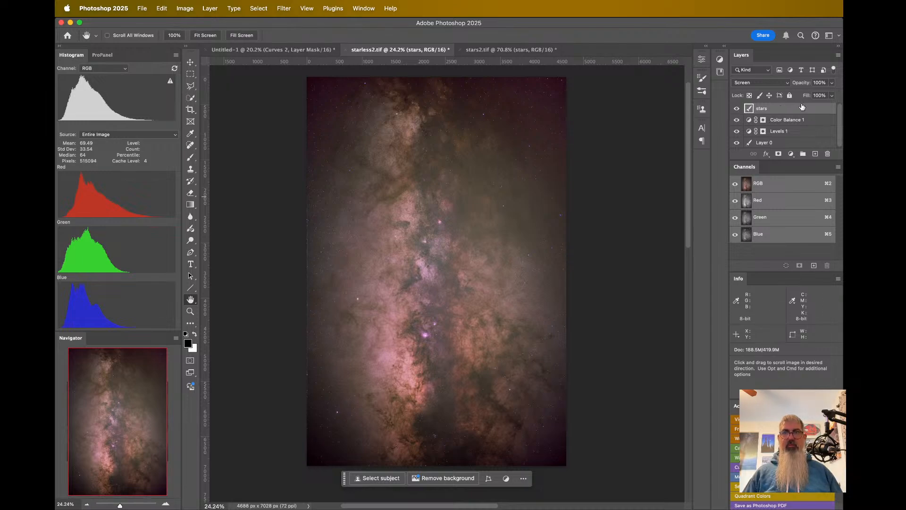
- Merge the stars, Color Balance 1, Levels 1 and Layer 0 layers into a single layer
scroll(784, 130, "down", 1)
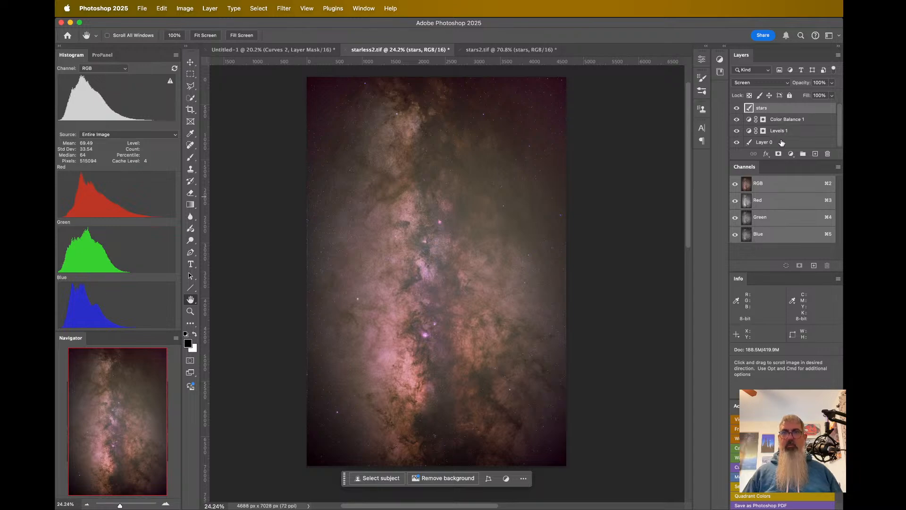
left_click(782, 142, "shift")
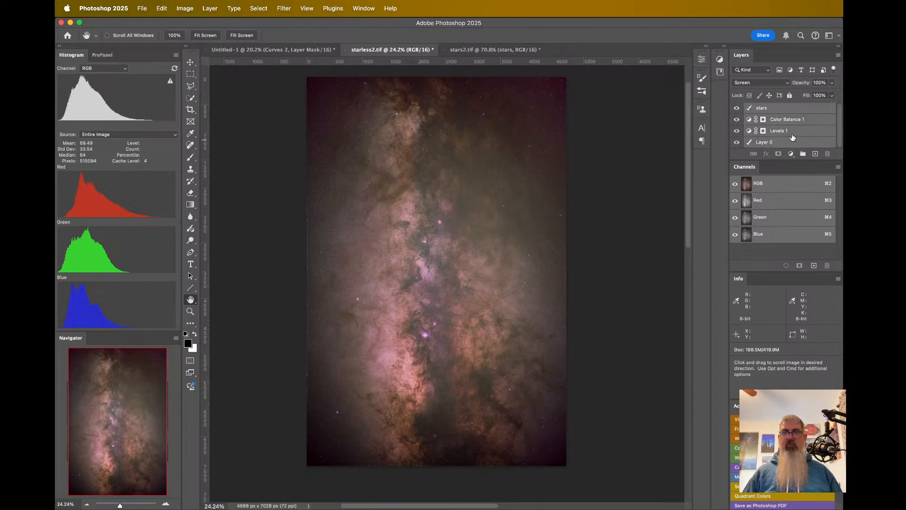
right_click(766, 115)
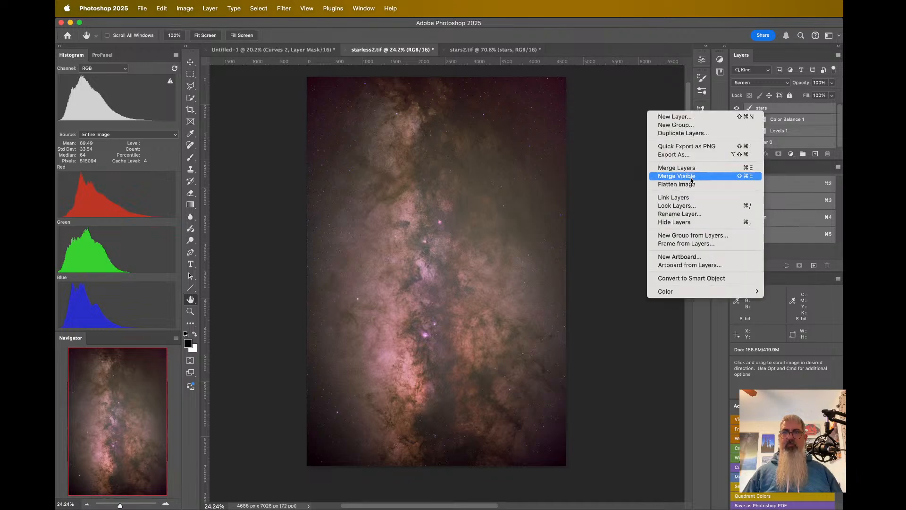
left_click(695, 168)
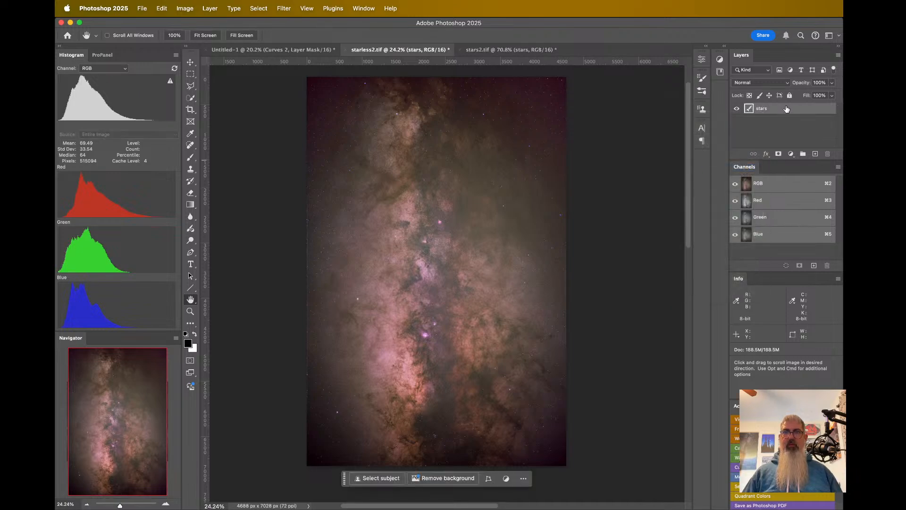
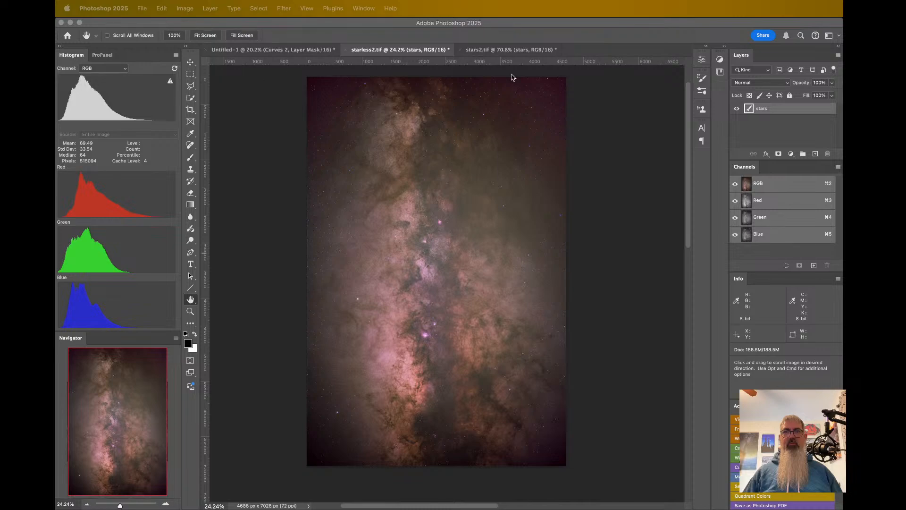
- Start the Camera Raw filter on the merged layer and set the vignette effect to +10
left_click(284, 3)
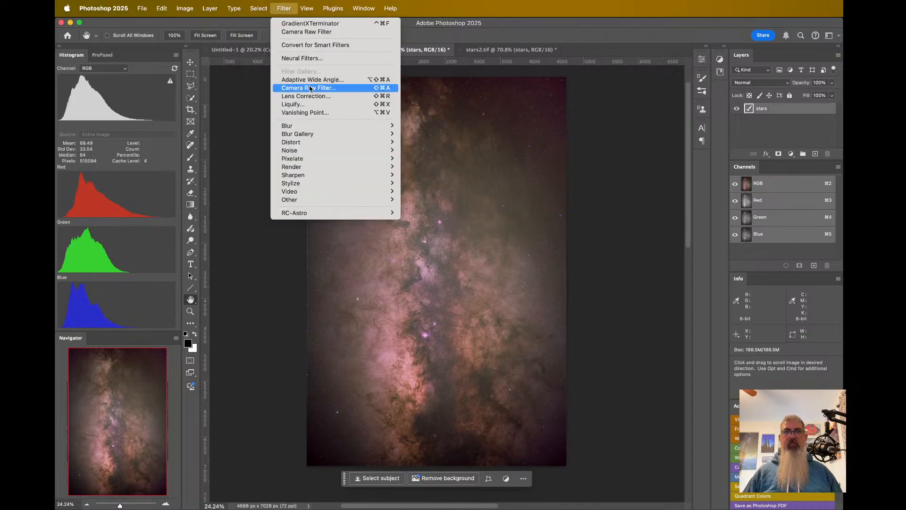
left_click(310, 88)
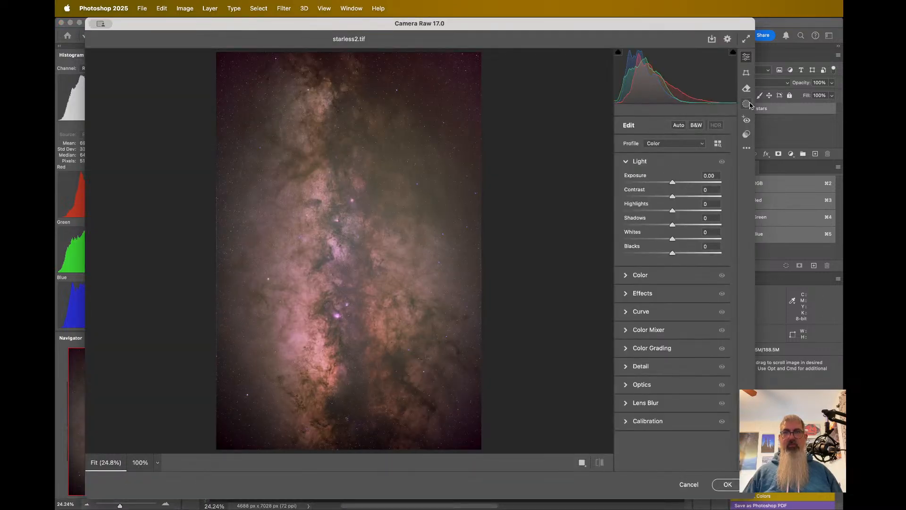
left_click(649, 293)
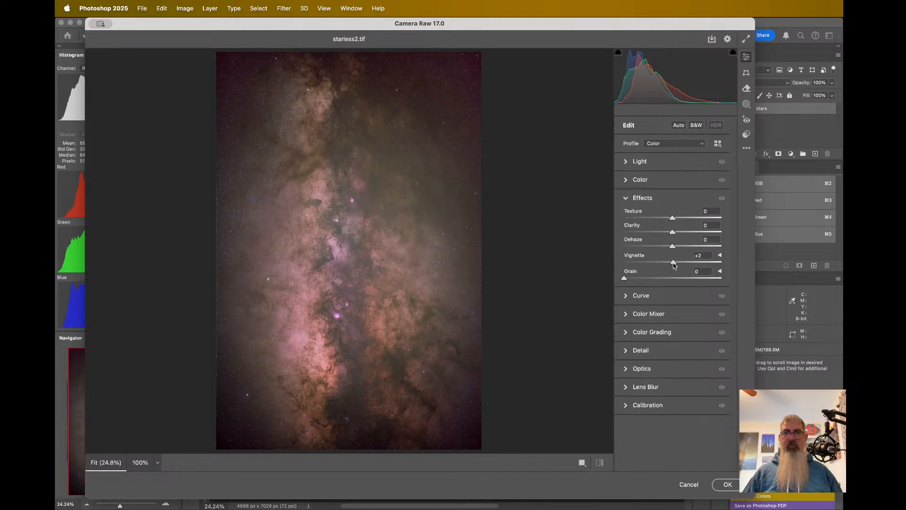
left_click_drag(674, 265, 679, 266)
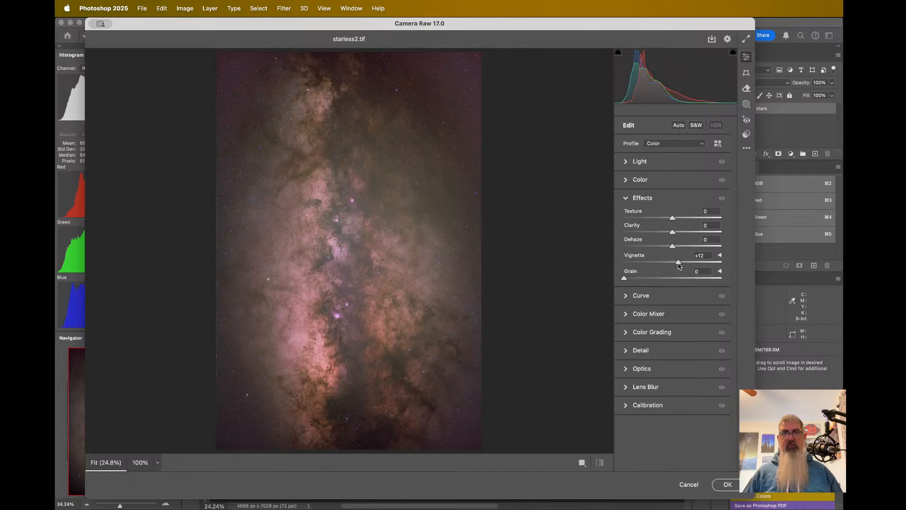
left_click_drag(679, 267, 679, 266)
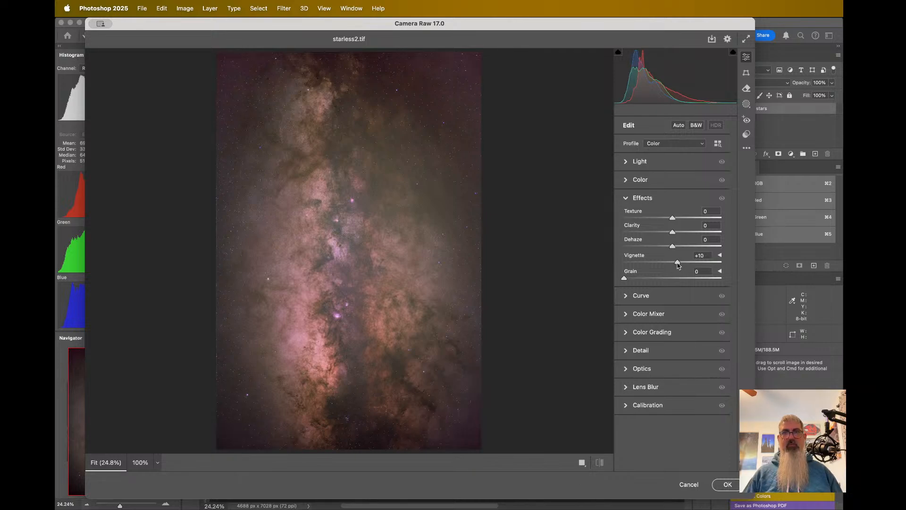
- Compare the image with and without the Effects adjustments by switching their preview off and on
left_click(721, 198)
left_click(720, 198)
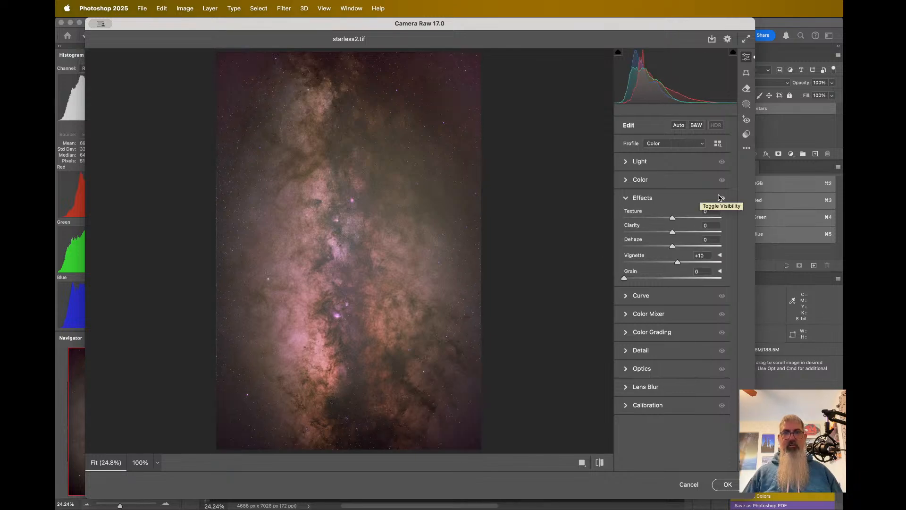
left_click(721, 198)
left_click(721, 198)
left_click(721, 198)
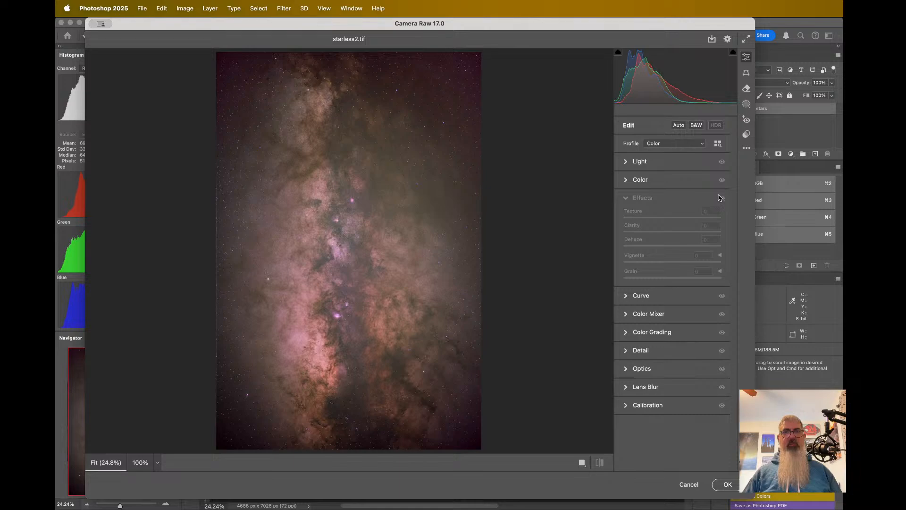
left_click(720, 198)
left_click(720, 197)
left_click(720, 198)
left_click(720, 198)
left_click(720, 198)
left_click(721, 198)
left_click(721, 198)
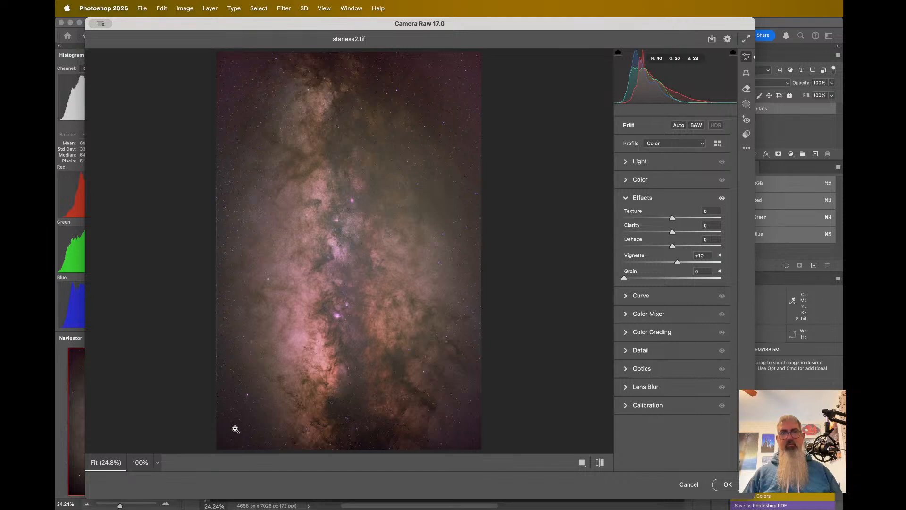
- Examine the vignette-corrected Milky Way as a whole and close up around the galactic core
scroll(346, 323, "down", 5)
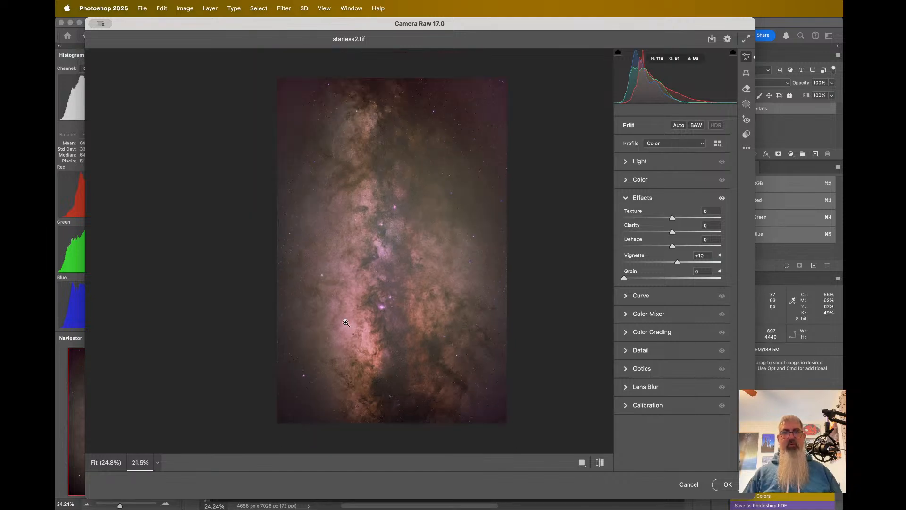
scroll(346, 323, "up", 5)
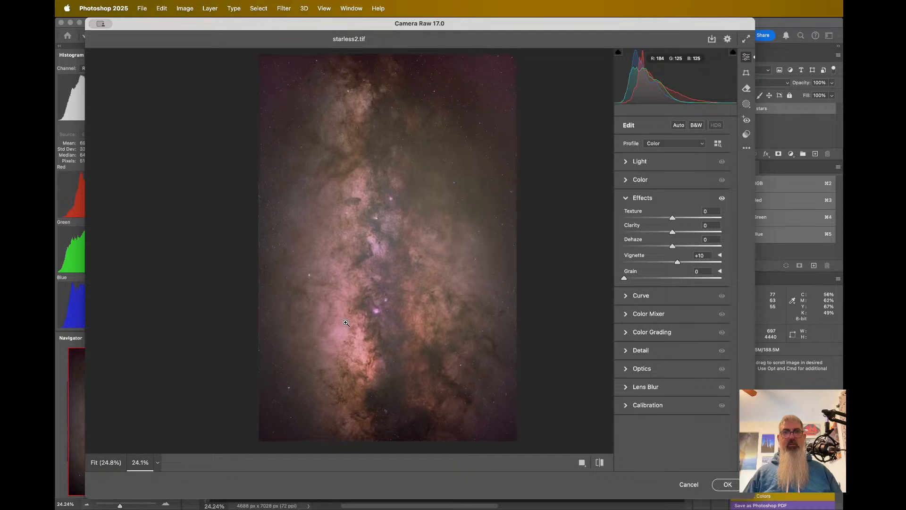
scroll(346, 323, "down", 1)
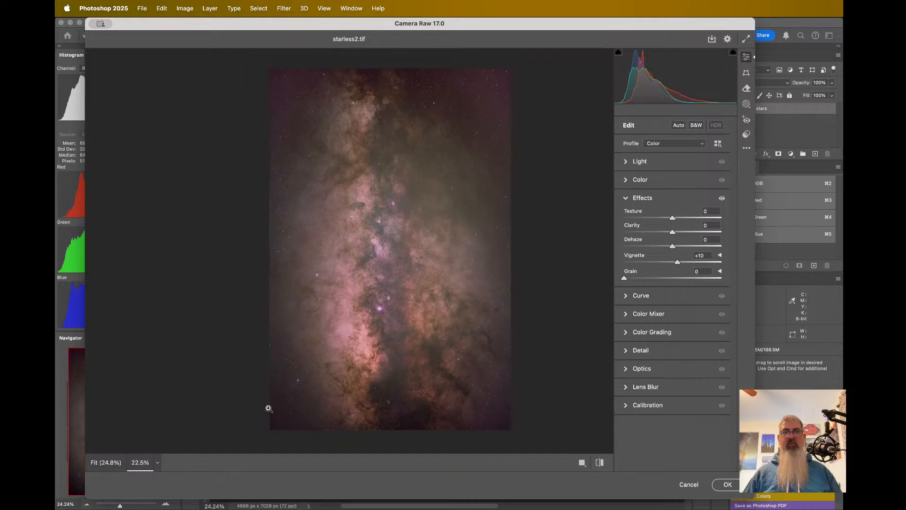
scroll(281, 374, "up", 1)
scroll(281, 375, "right", 1)
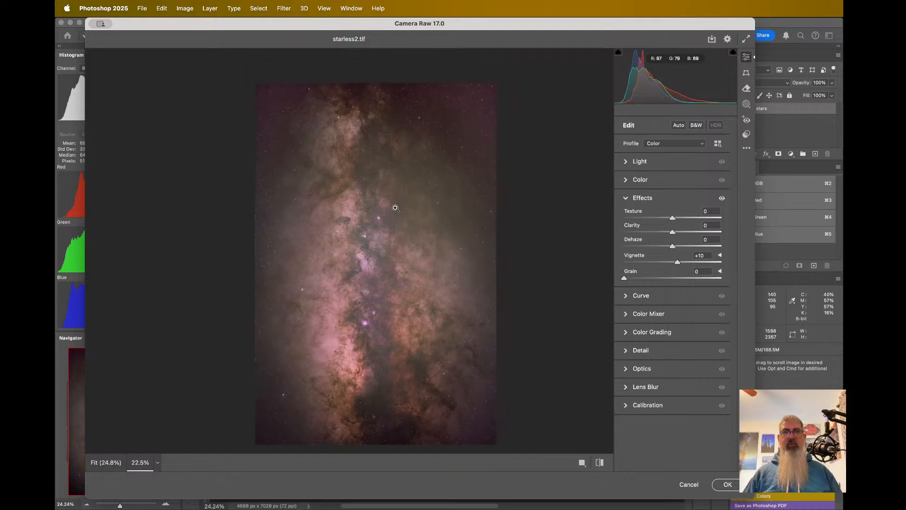
scroll(394, 206, "up", 5)
scroll(377, 242, "down", 4)
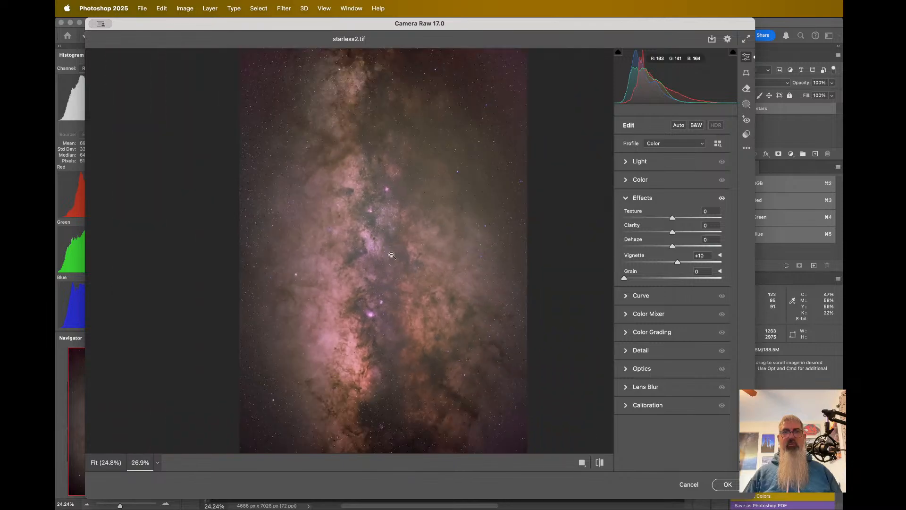
scroll(377, 228, "up", 6)
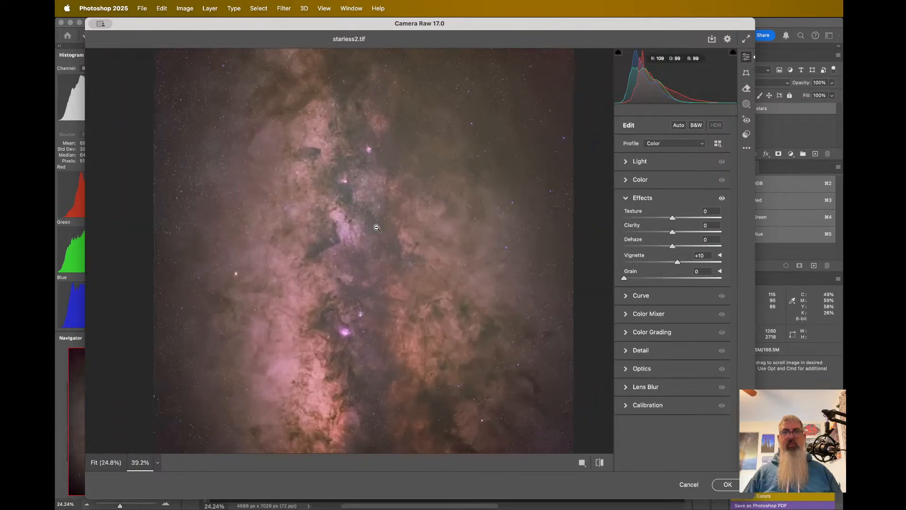
scroll(376, 228, "up", 10)
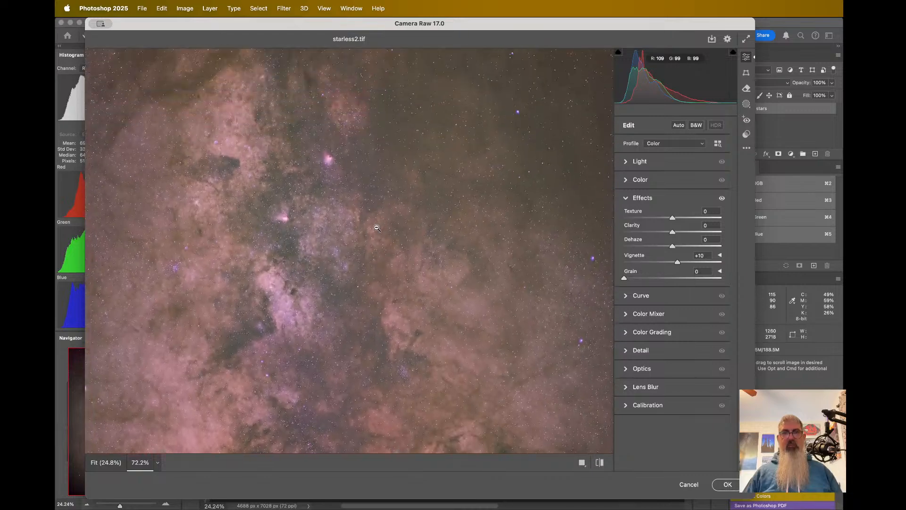
scroll(377, 228, "right", 5)
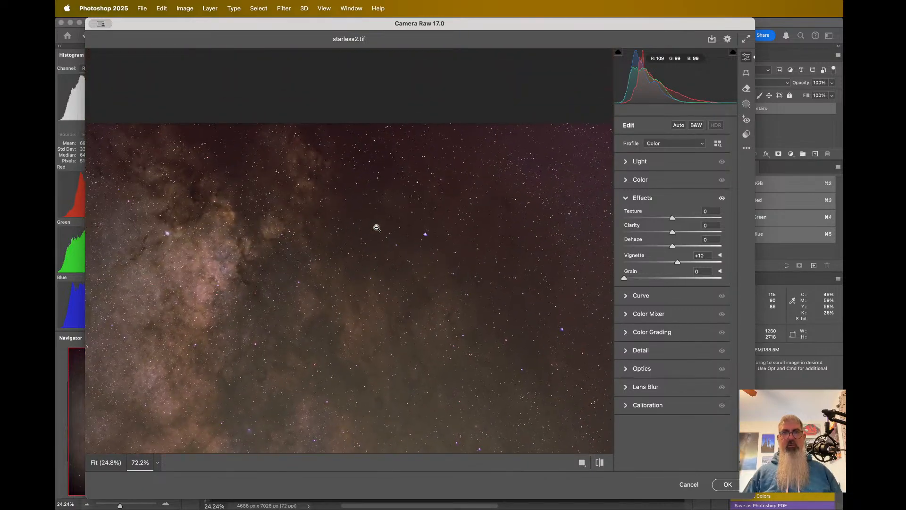
scroll(280, 158, "up", 4)
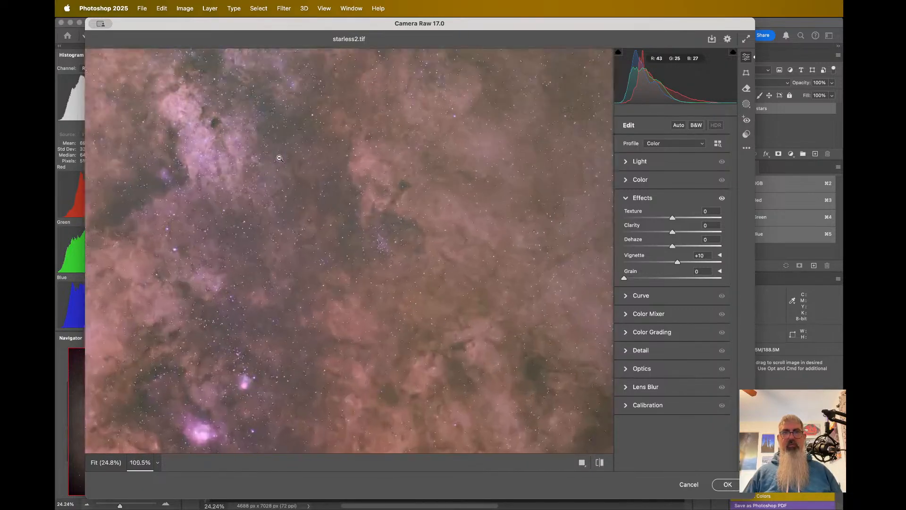
- Examine the stars and dark borders along the upper edge of the image at high magnification
scroll(280, 159, "up", 10)
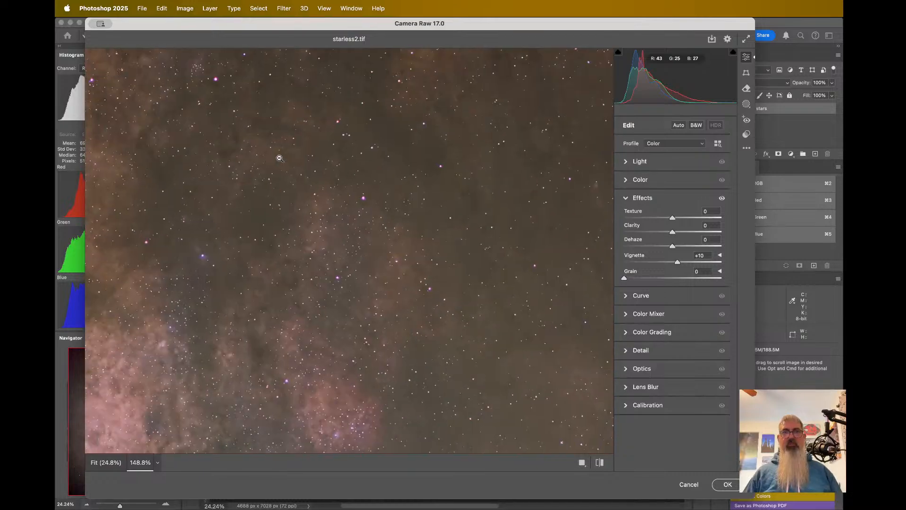
scroll(280, 159, "up", 8)
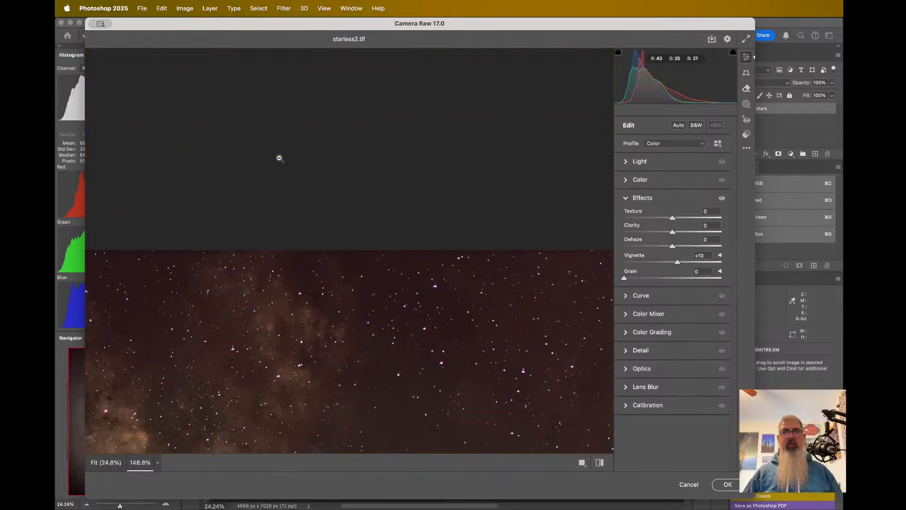
scroll(316, 241, "left", 2)
scroll(315, 241, "down", 1)
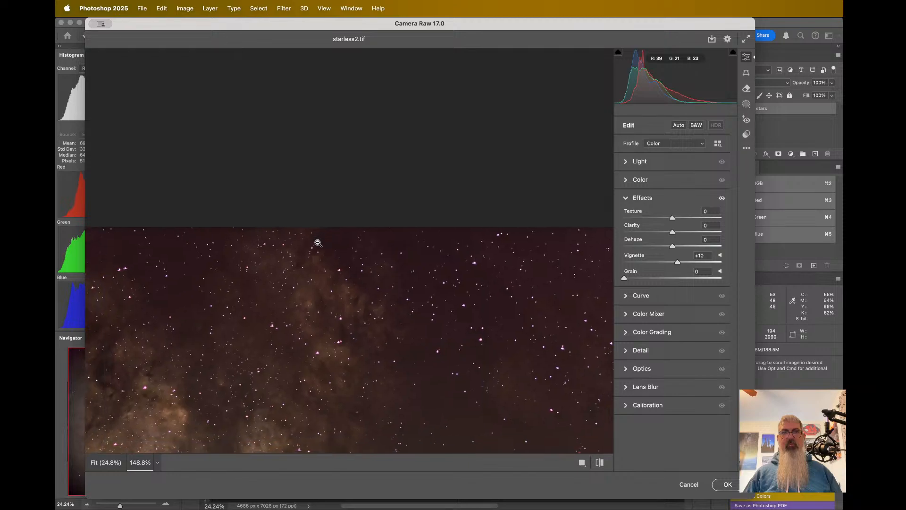
scroll(392, 242, "down", 1)
scroll(392, 242, "left", 1)
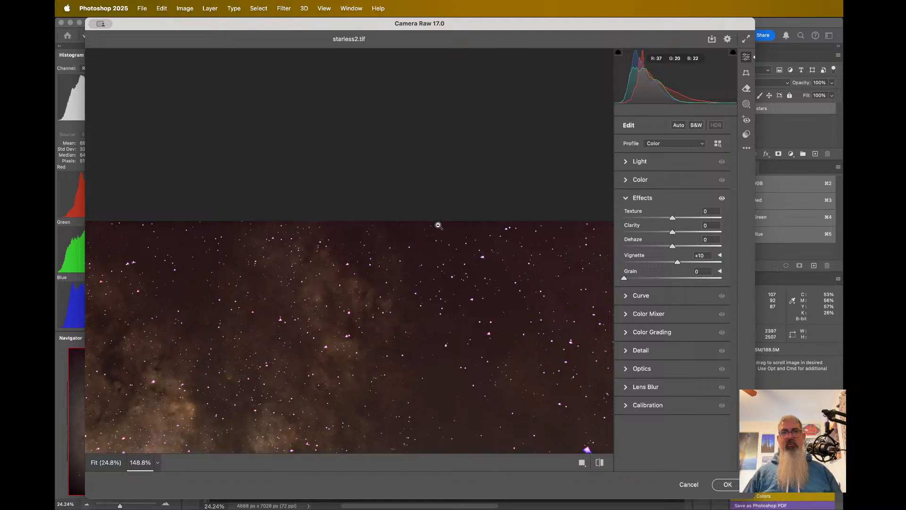
scroll(431, 223, "down", 15)
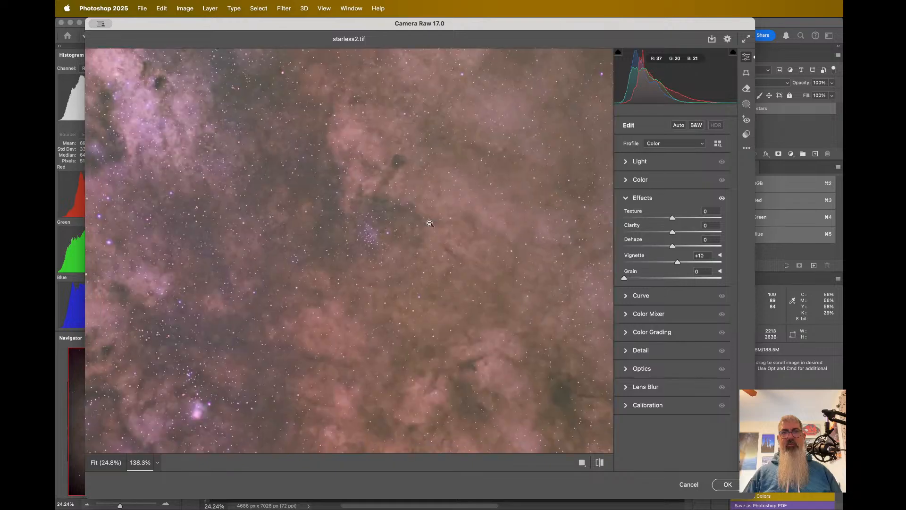
scroll(429, 223, "up", 15)
scroll(430, 223, "right", 10)
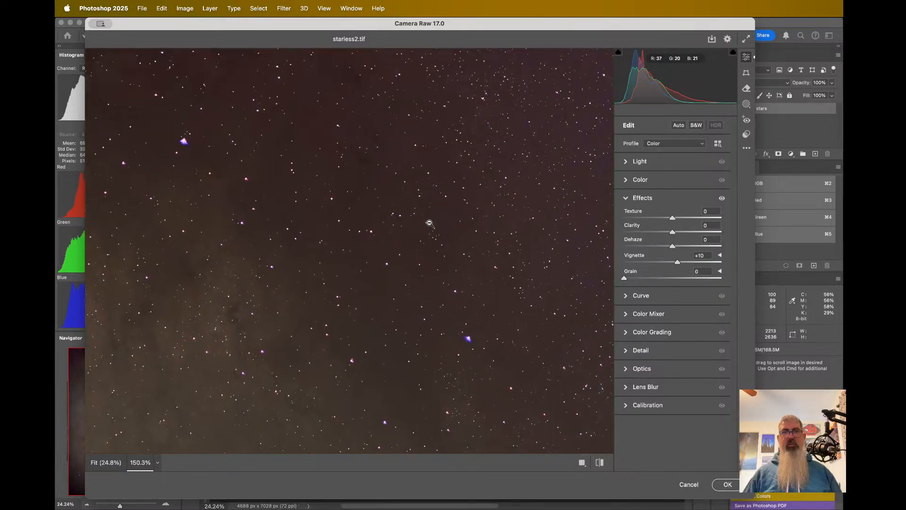
scroll(429, 223, "left", 10)
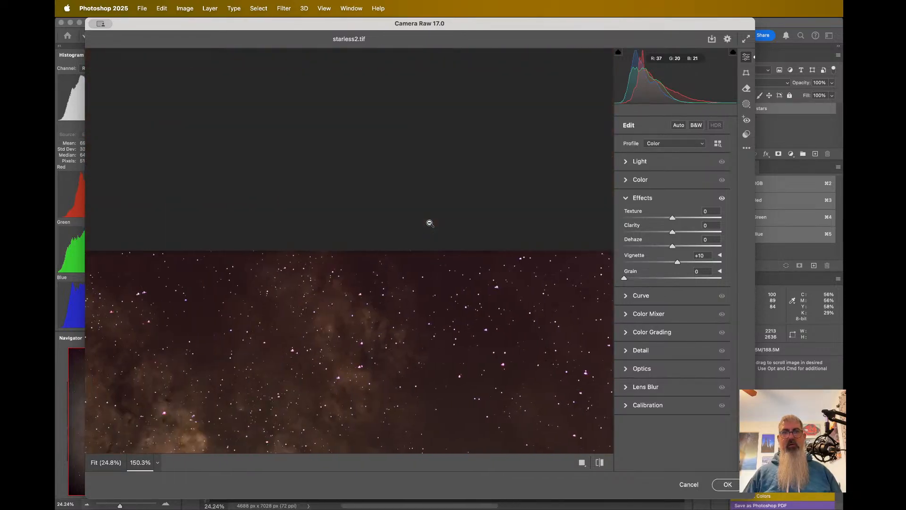
scroll(429, 223, "down", 2)
scroll(430, 223, "up", 5)
- Inspect the image's left and lower edges for artifacts and apply the Camera Raw filter
scroll(430, 222, "left", 5)
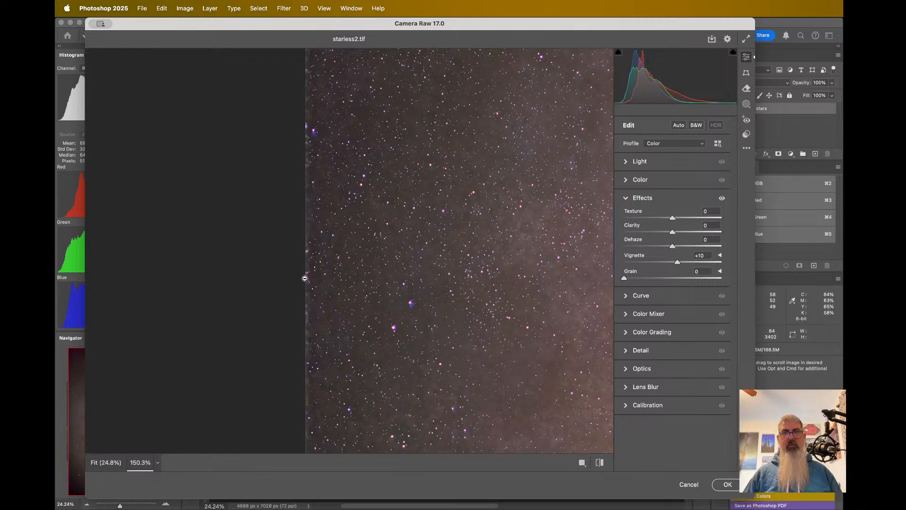
scroll(330, 259, "down", 5)
scroll(331, 259, "right", 1)
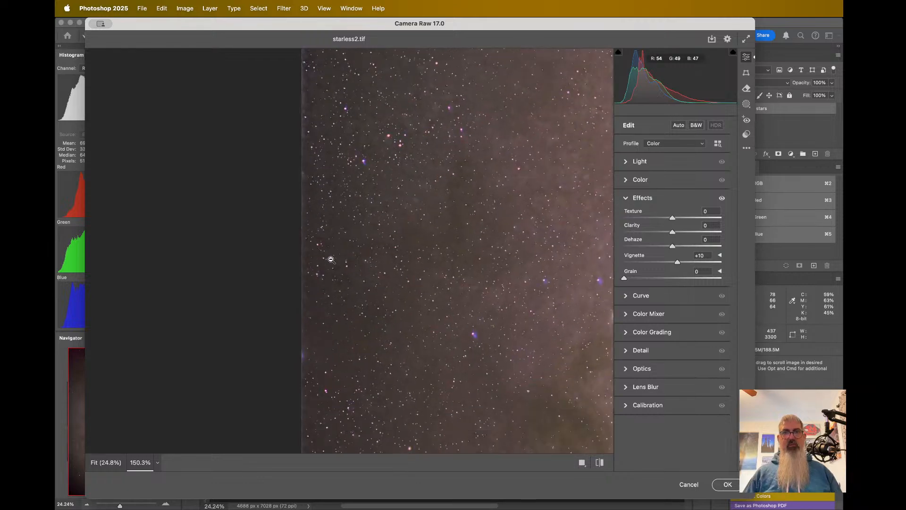
scroll(331, 259, "down", 15)
scroll(331, 259, "right", 1)
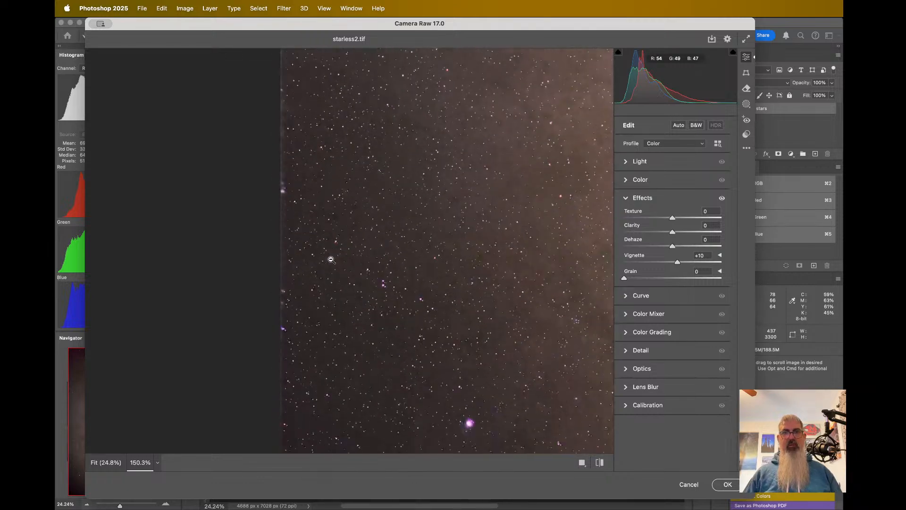
scroll(328, 259, "down", 5)
scroll(329, 259, "right", 7)
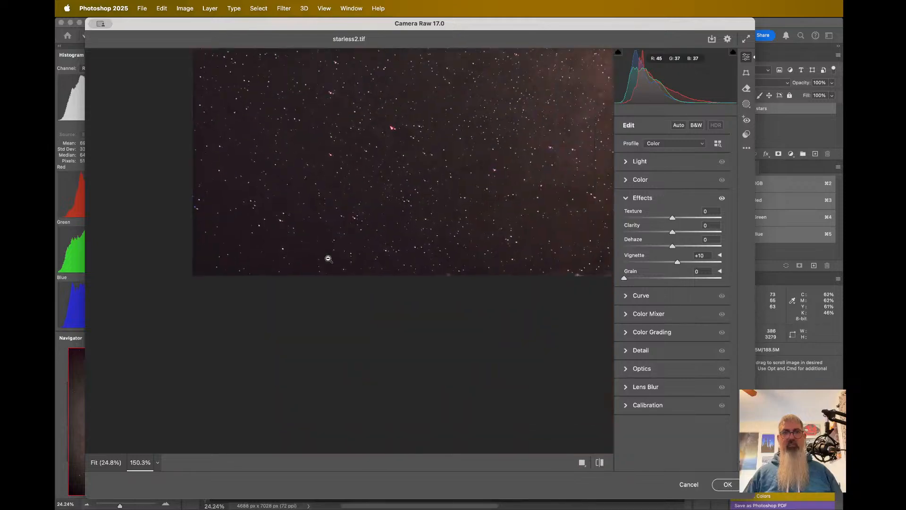
scroll(328, 258, "up", 3)
scroll(329, 258, "right", 10)
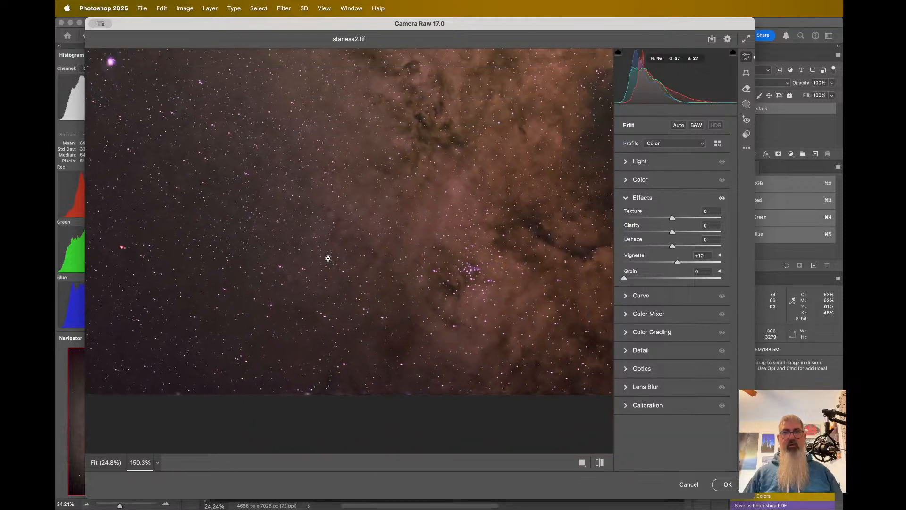
scroll(328, 259, "down", 5)
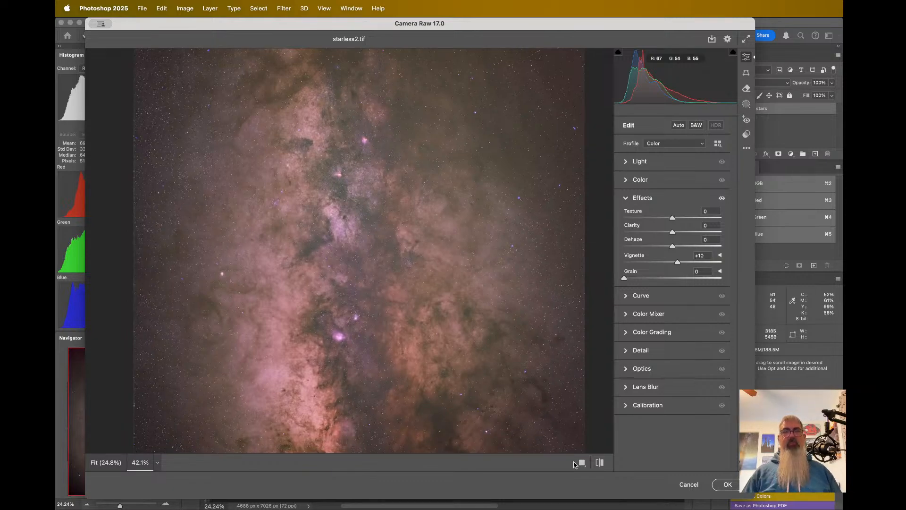
left_click(726, 484)
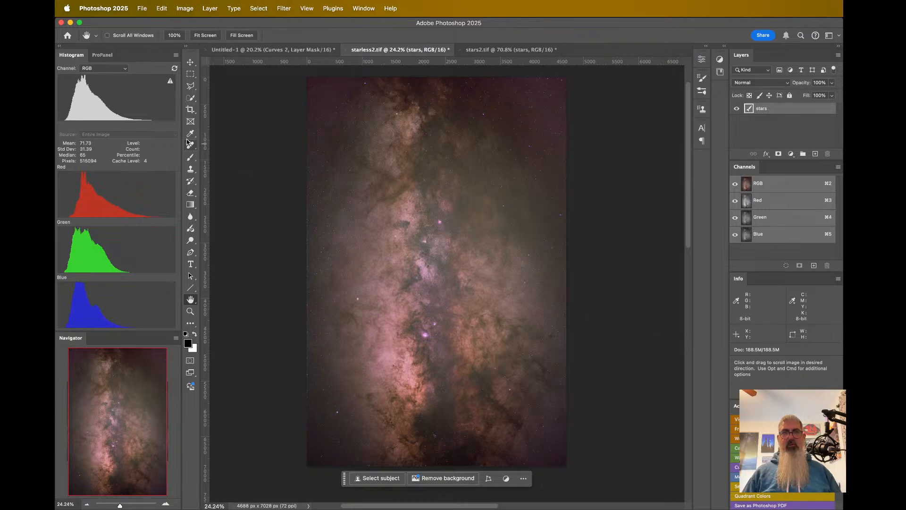
- Set up a crop with the 2:3 (4:6) ratio, pulling its upper-left corner inward to frame about 4630 × 6945 px
left_click(190, 110)
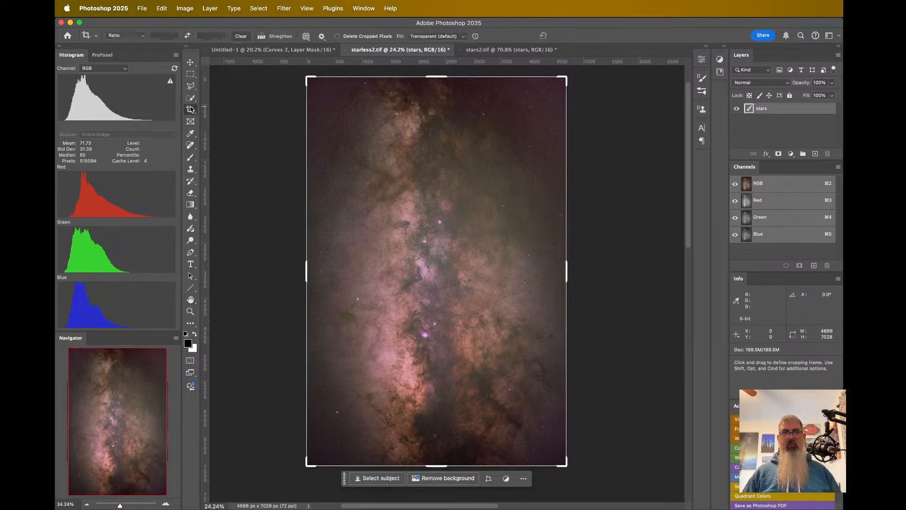
left_click(304, 274)
left_click(123, 35)
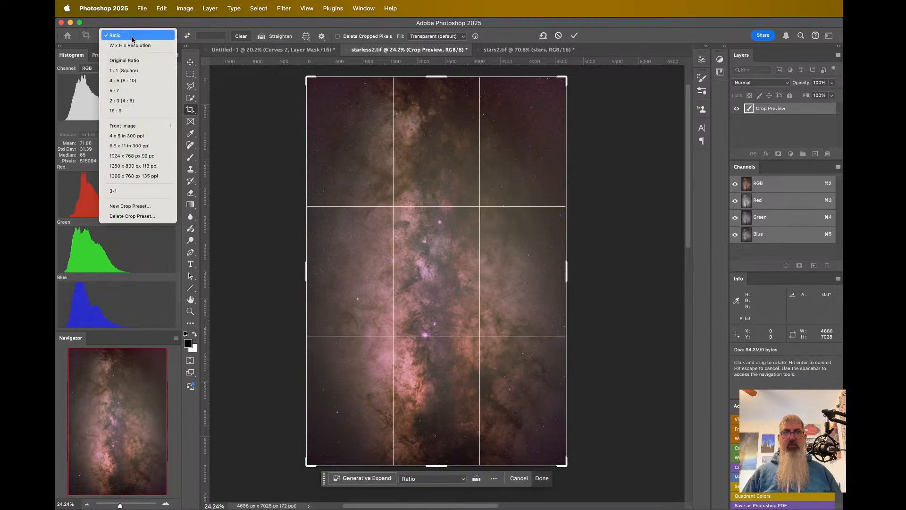
left_click(127, 101)
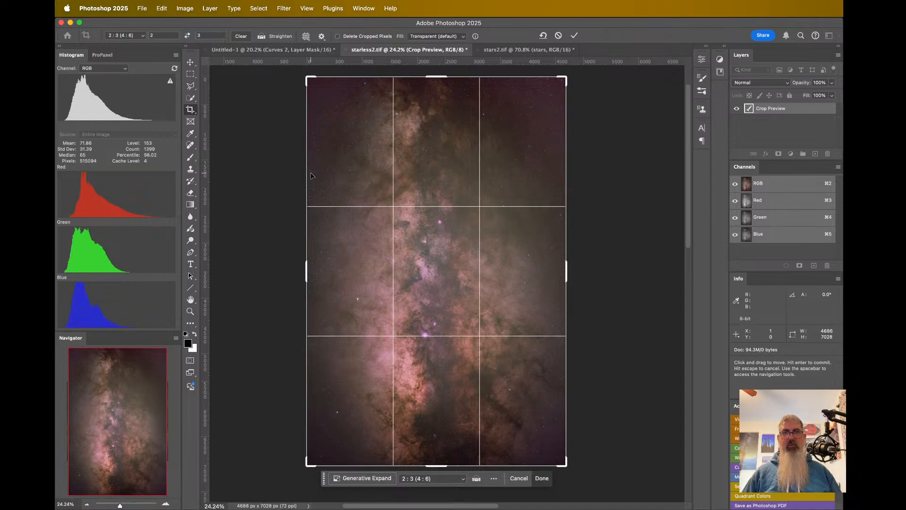
left_click_drag(307, 78, 309, 80)
- Check the crop frame around the image's upper-left corner and apply the crop
scroll(308, 81, "up", 5)
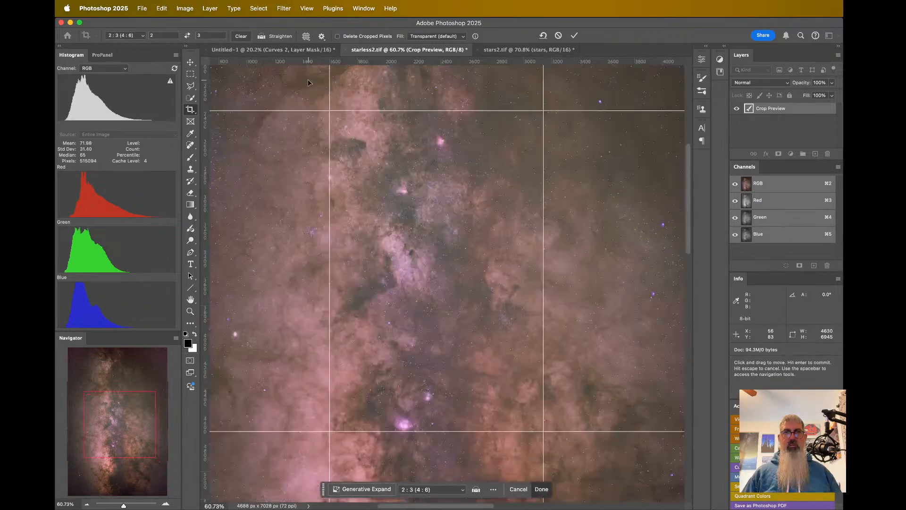
scroll(308, 82, "down", 2)
scroll(308, 82, "left", 8)
scroll(308, 83, "up", 2)
scroll(313, 98, "up", 10)
scroll(313, 98, "right", 5)
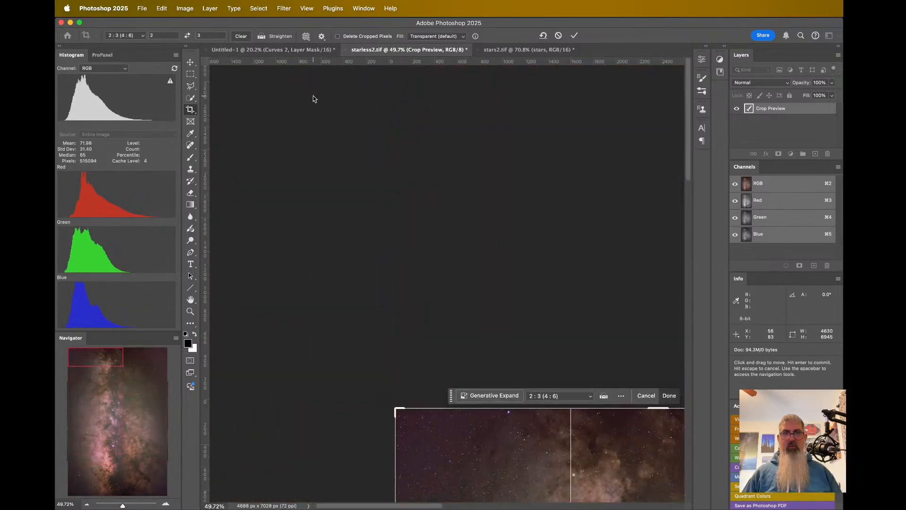
scroll(314, 98, "up", 3)
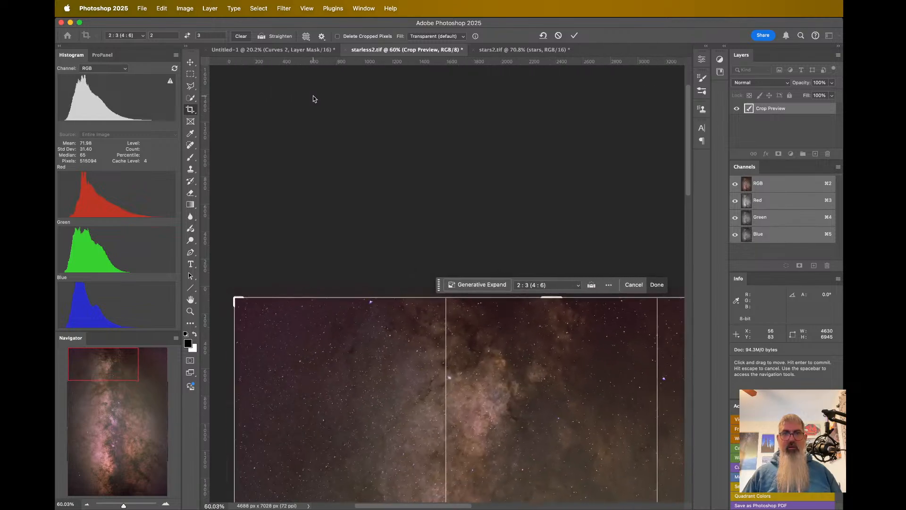
scroll(314, 98, "down", 13)
scroll(314, 98, "right", 3)
scroll(294, 144, "down", 10)
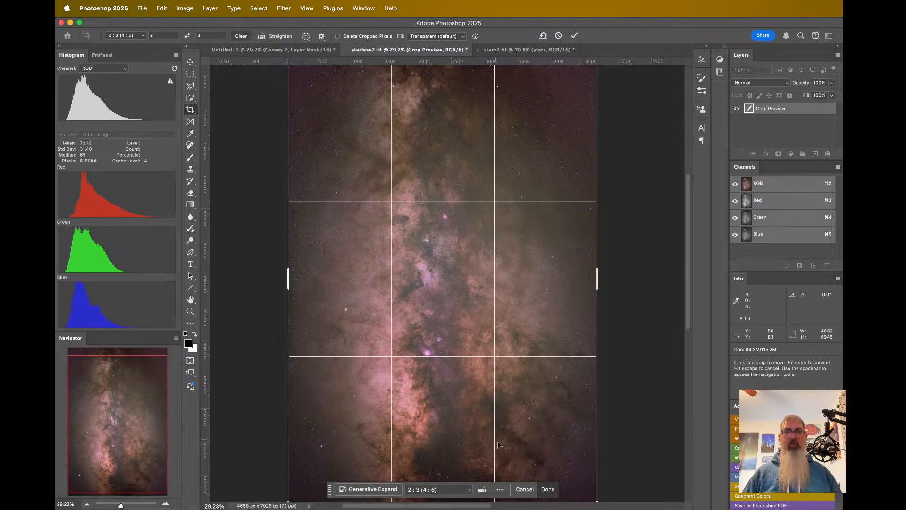
left_click(553, 491)
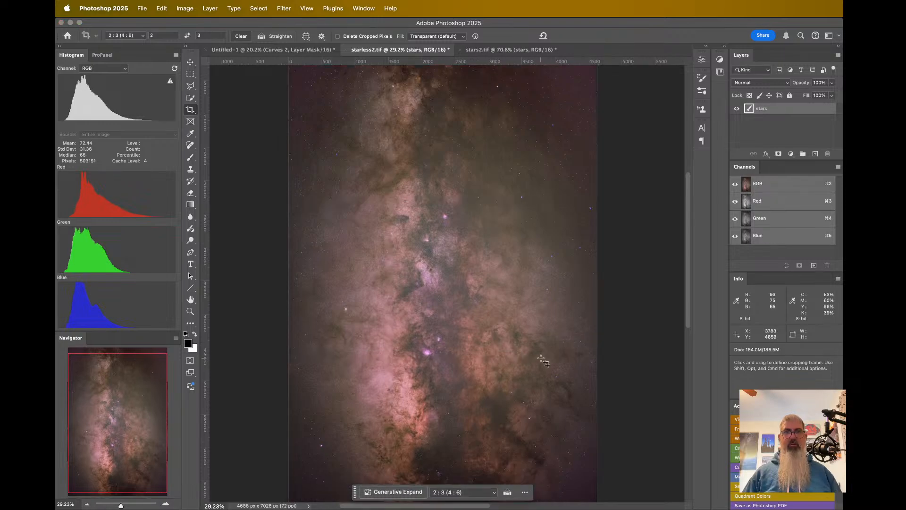
- Examine the cropped image's lower part and its upper edge at high magnification
scroll(541, 358, "up", 4)
scroll(541, 359, "down", 6)
scroll(541, 358, "up", 2)
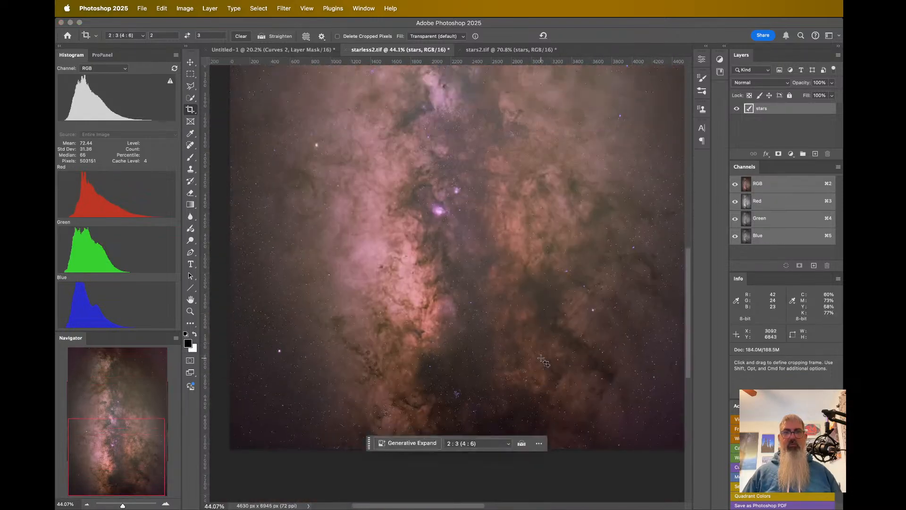
scroll(541, 359, "up", 10)
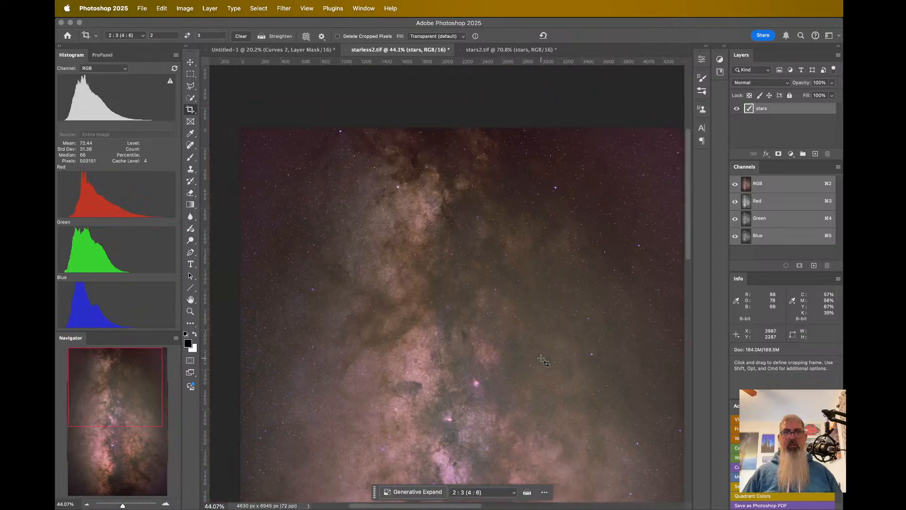
scroll(498, 224, "up", 6)
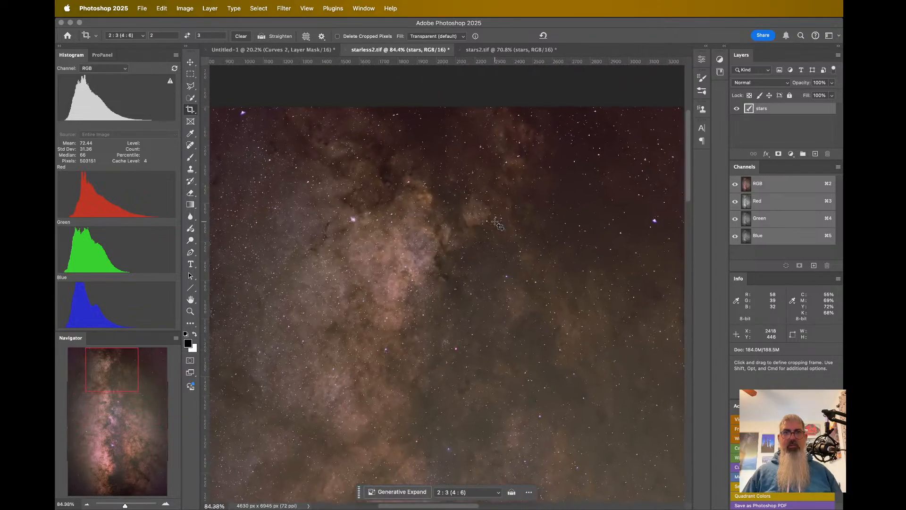
scroll(498, 224, "down", 8)
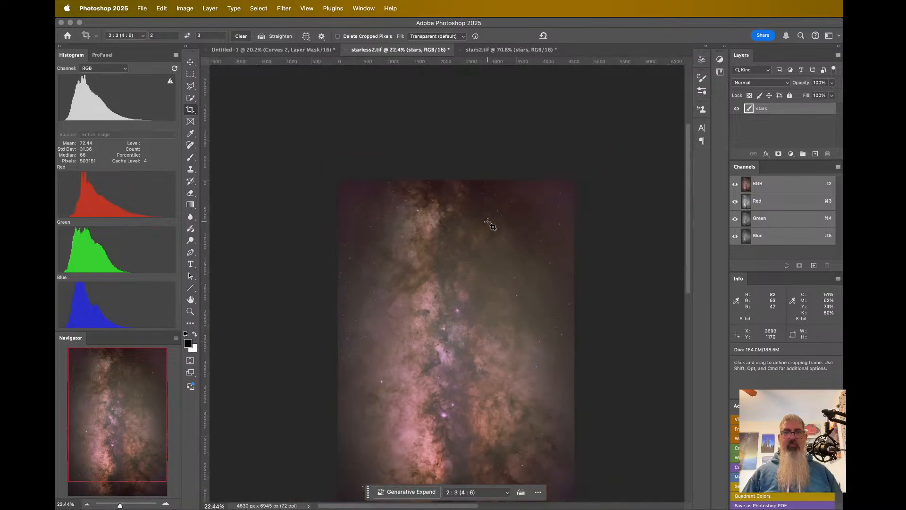
scroll(430, 251, "up", 2)
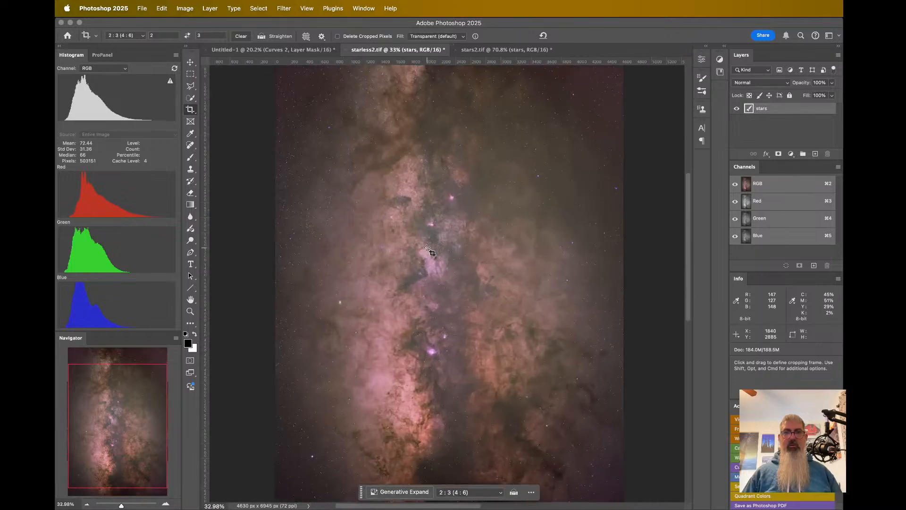
- Check the lower-right and upper-left corners of the crop, the bright galactic core and the overall composition
scroll(427, 248, "down", 6)
scroll(427, 247, "up", 2)
scroll(427, 248, "right", 4)
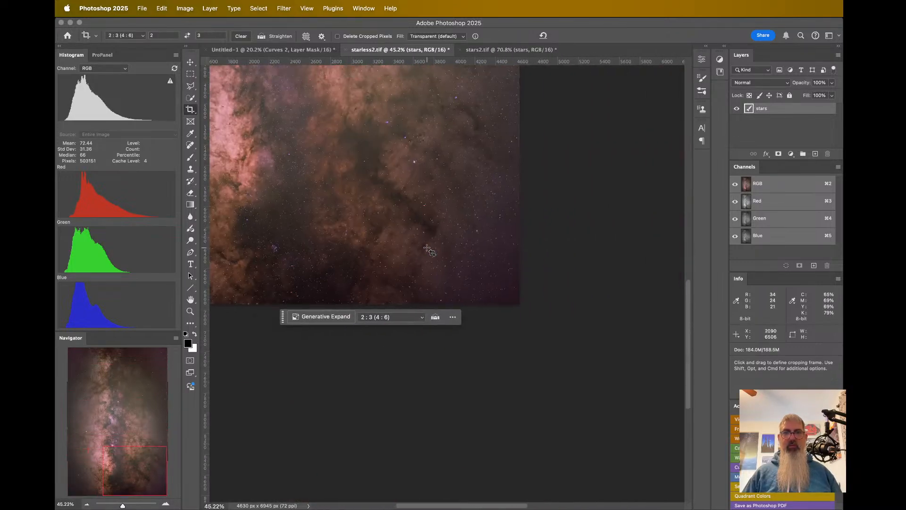
scroll(427, 247, "up", 20)
scroll(427, 247, "left", 20)
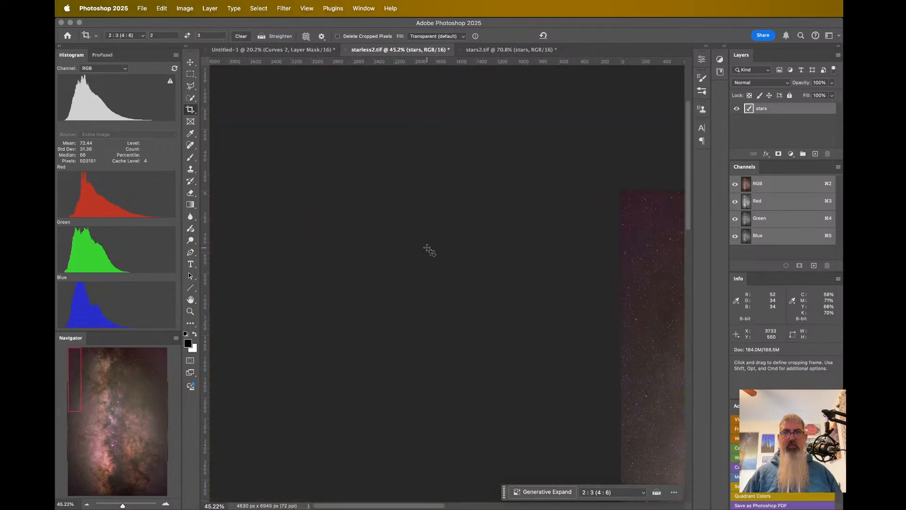
scroll(427, 249, "down", 15)
scroll(427, 249, "right", 12)
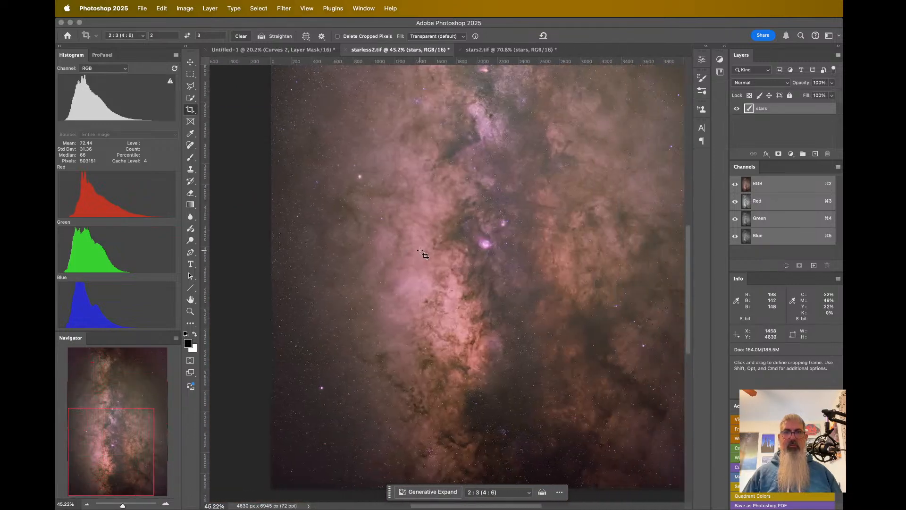
scroll(420, 251, "down", 3)
scroll(420, 251, "up", 4)
scroll(420, 250, "right", 3)
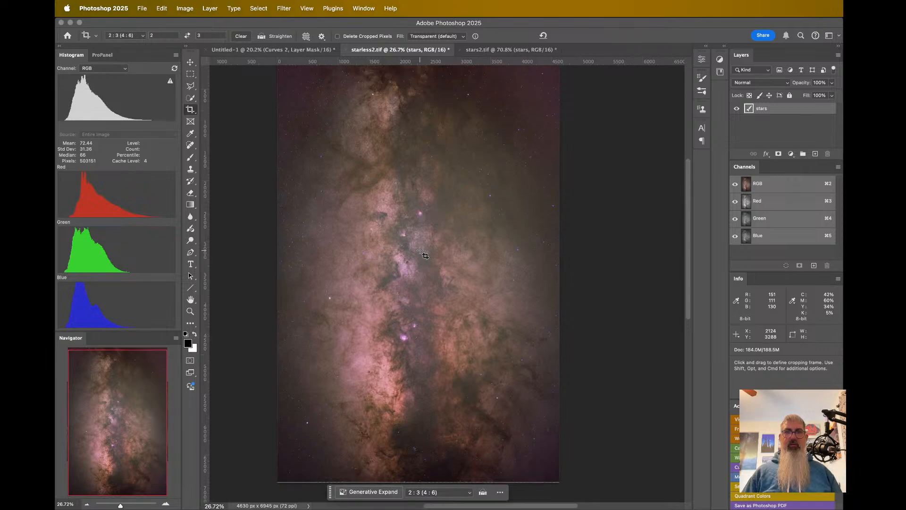
scroll(425, 255, "up", 2)
scroll(424, 255, "left", 1)
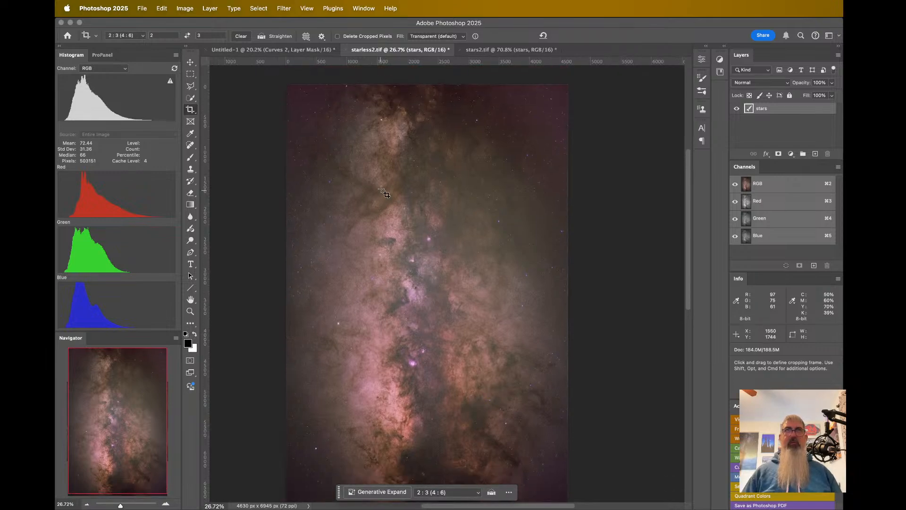
- Export the cropped image as a JPG at 100% scale, 4630 × 6945 px, with quality 6 and sRGB conversion
left_click(143, 7)
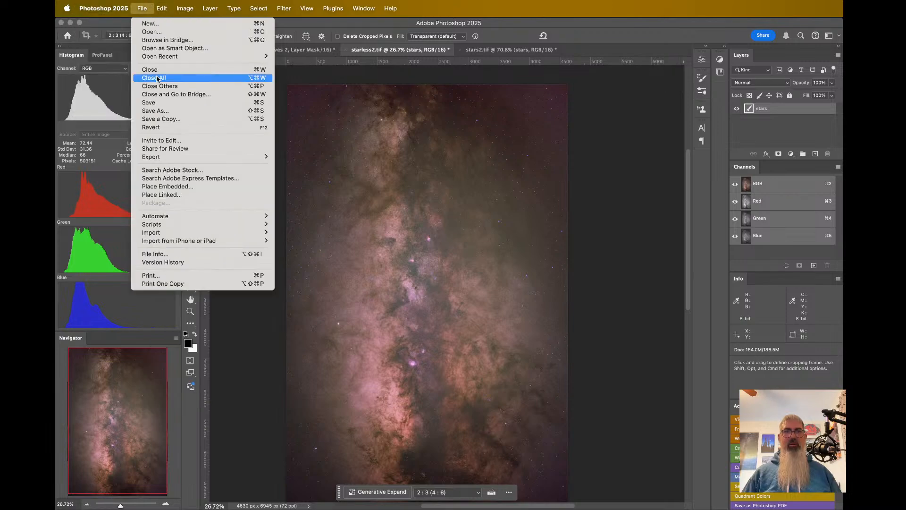
mouse_move(179, 157)
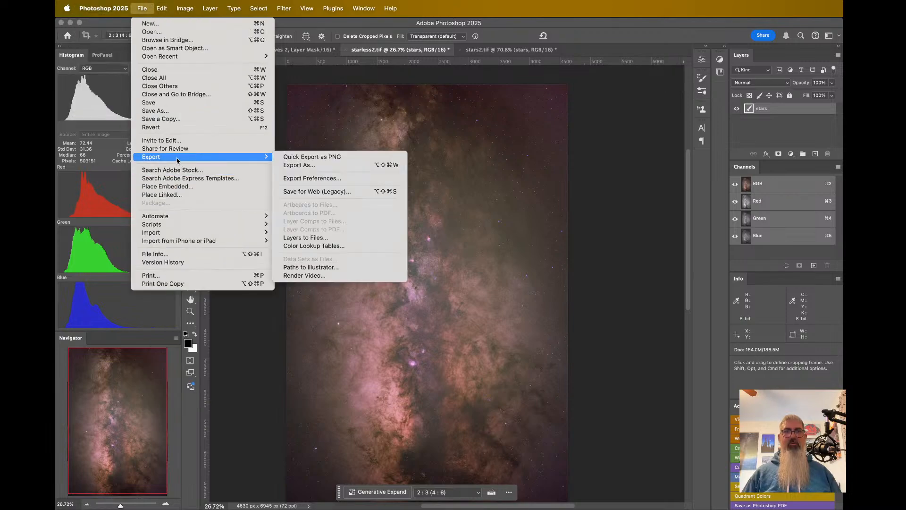
left_click(305, 166)
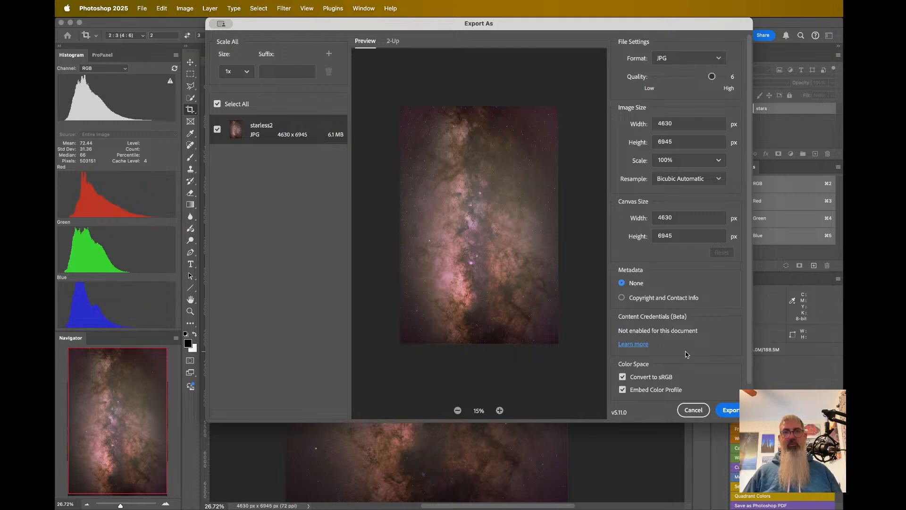
left_click(731, 411)
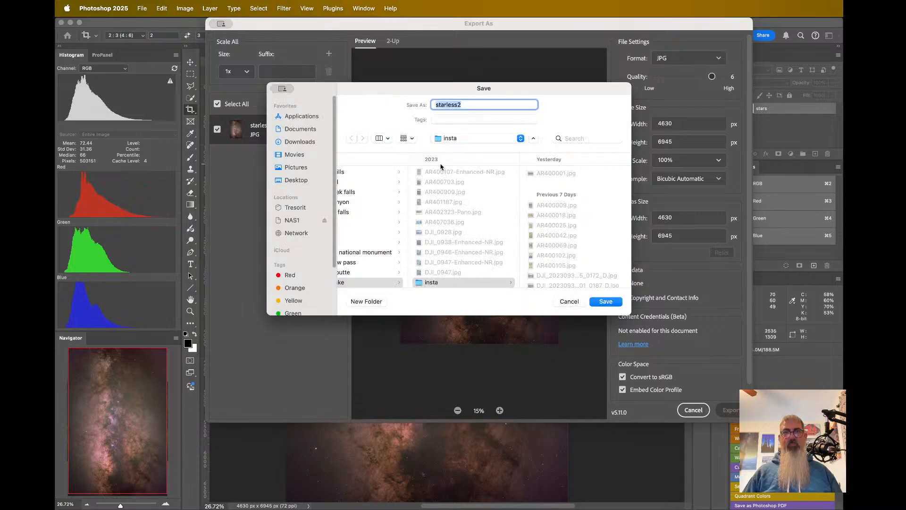
- Choose the "molas lake" folder inside the 2024 folder as the export destination
scroll(431, 238, "down", 2)
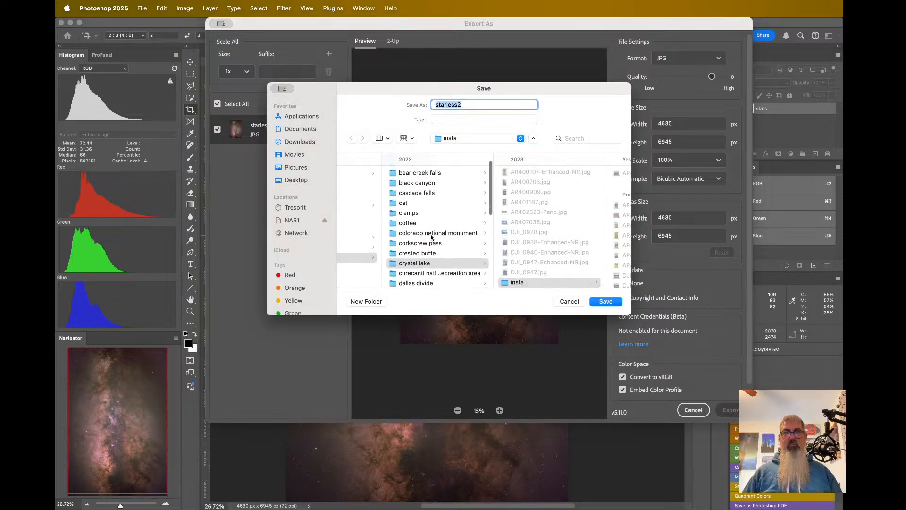
scroll(426, 250, "up", 2)
scroll(426, 249, "down", 10)
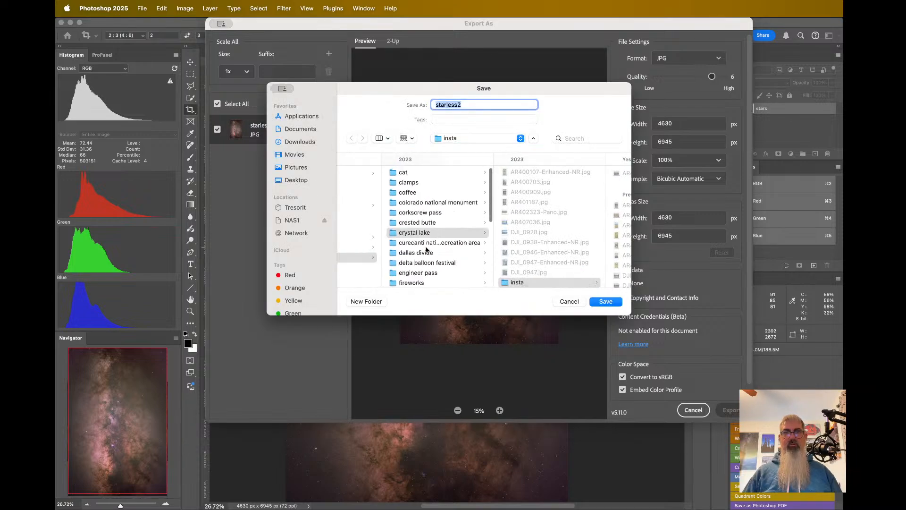
scroll(425, 251, "down", 1)
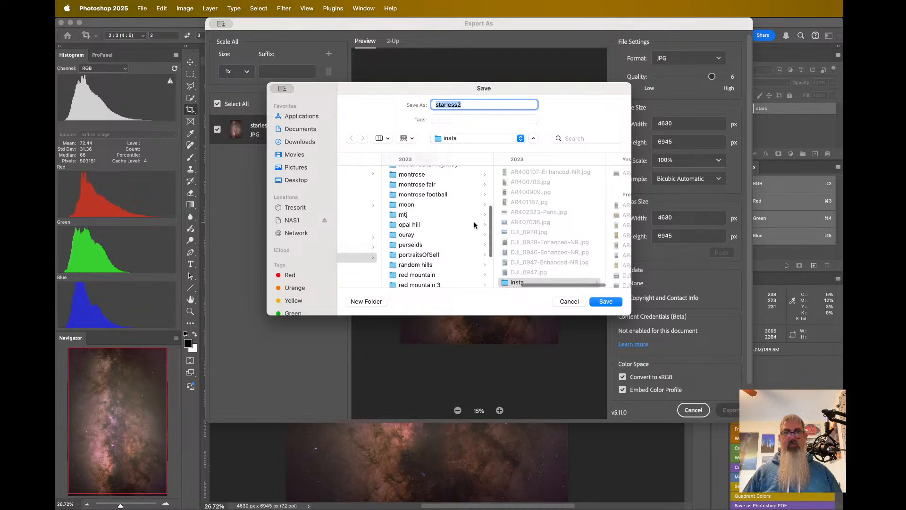
scroll(425, 240, "up", 1)
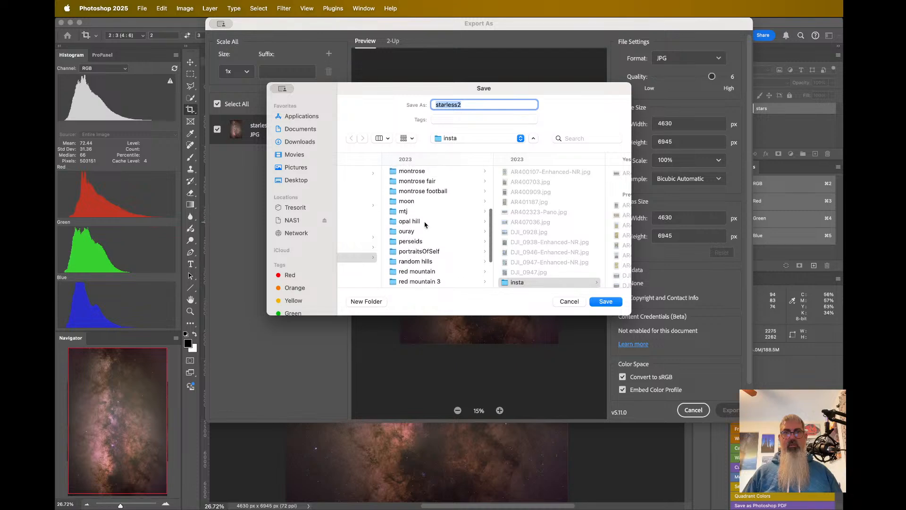
scroll(424, 225, "left", 8)
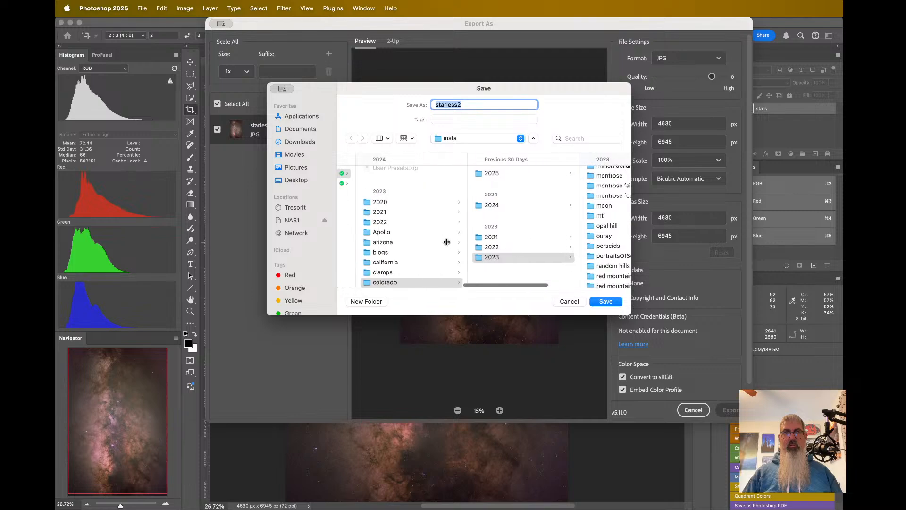
left_click(510, 205)
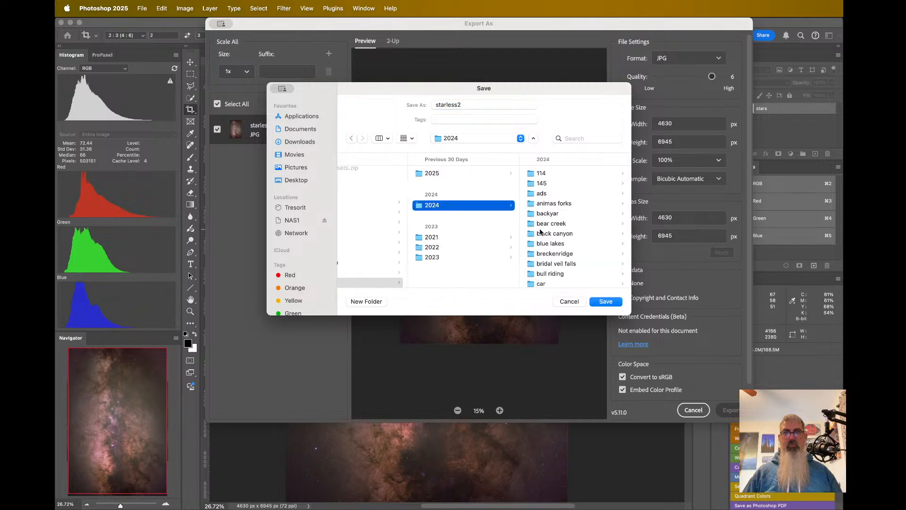
scroll(541, 231, "down", 10)
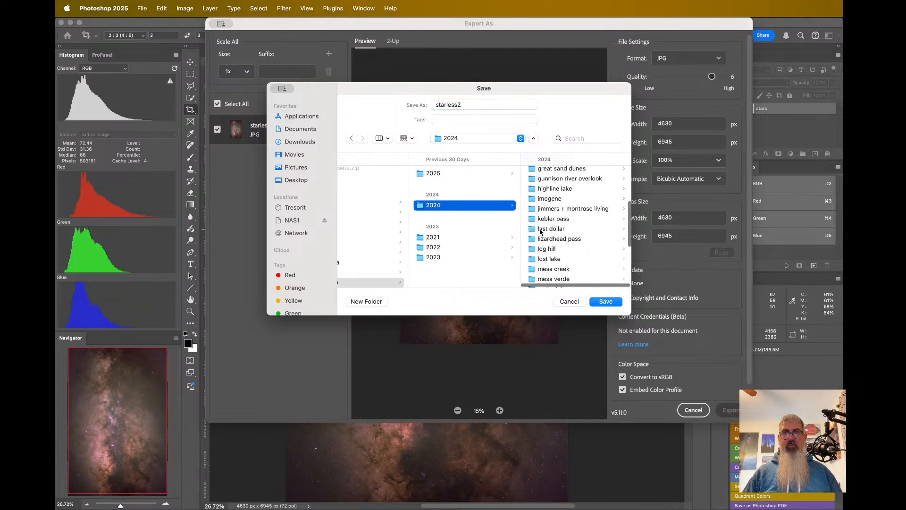
scroll(546, 278, "down", 3)
left_click(559, 246)
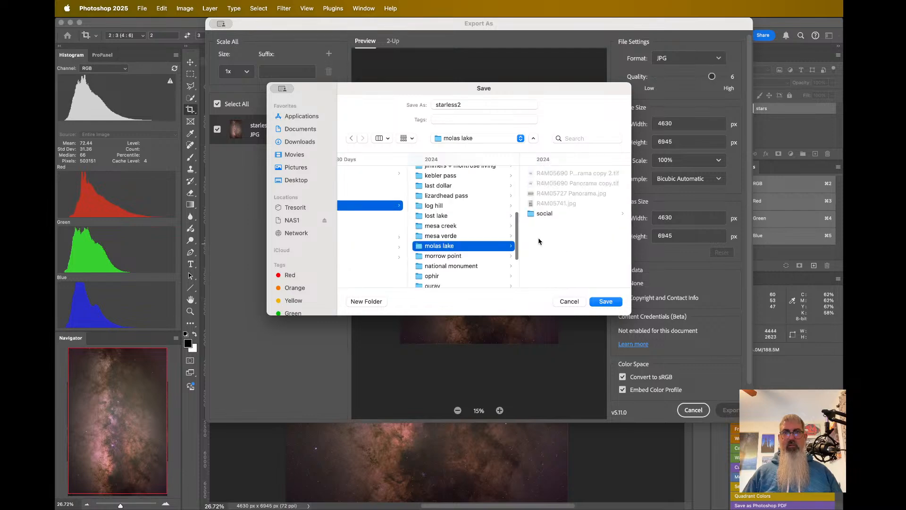
- Name the exported file milkyway55mm and save it
double_click(452, 103)
type("m")
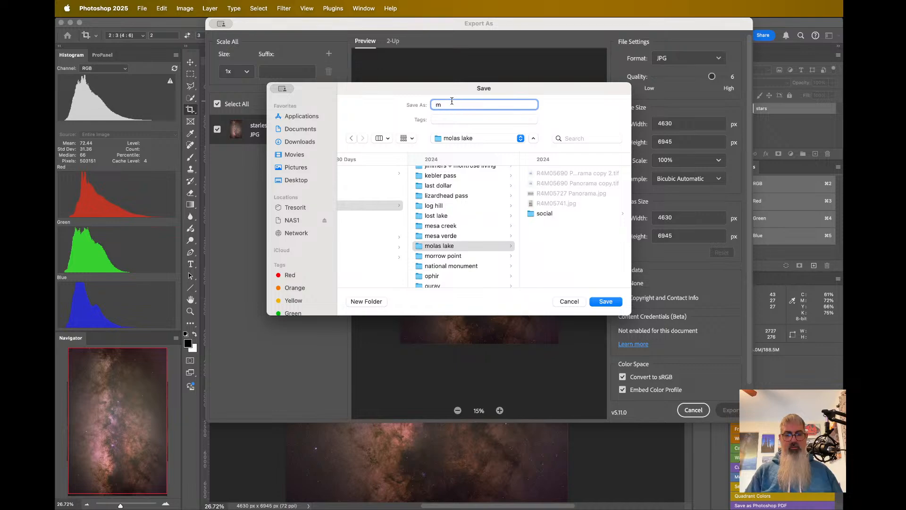
type("ilkyw")
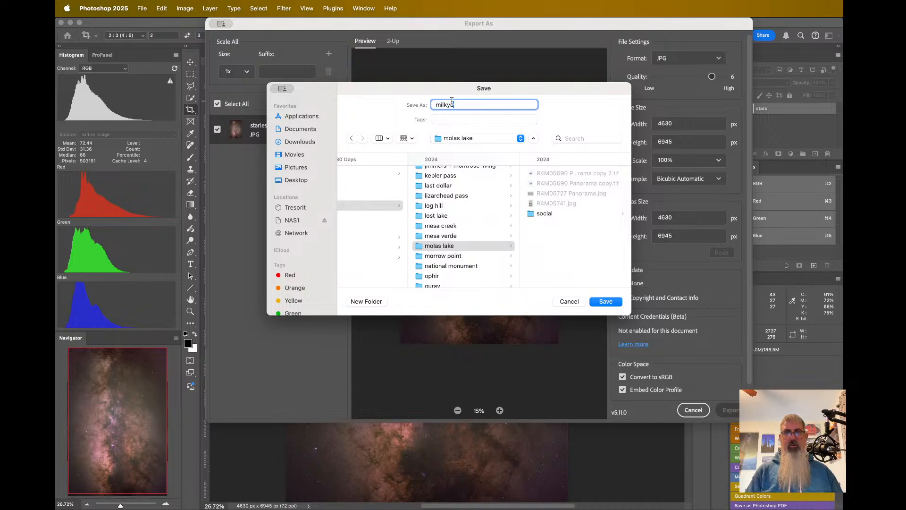
type("ay")
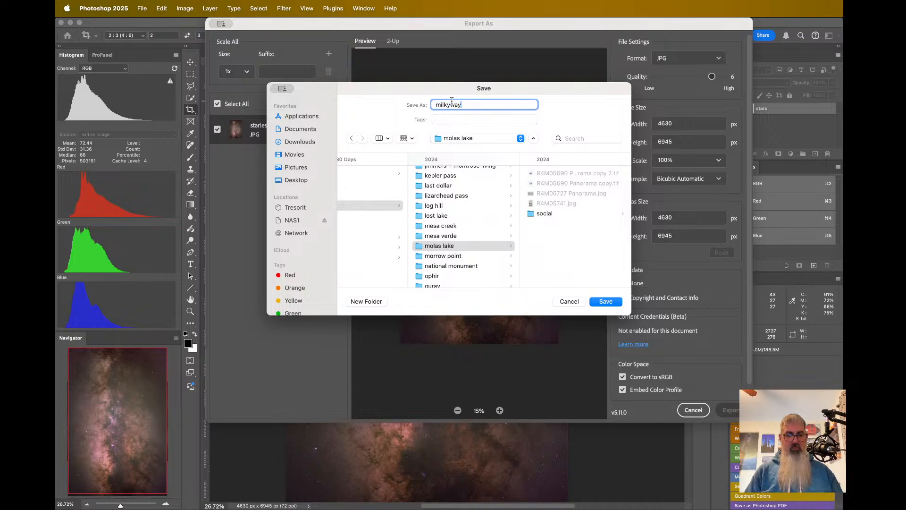
type("55mm")
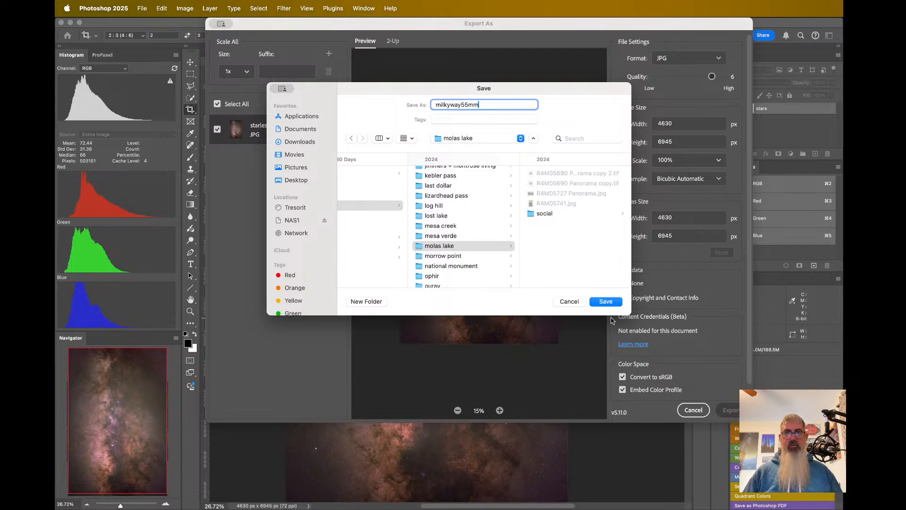
left_click(609, 304)
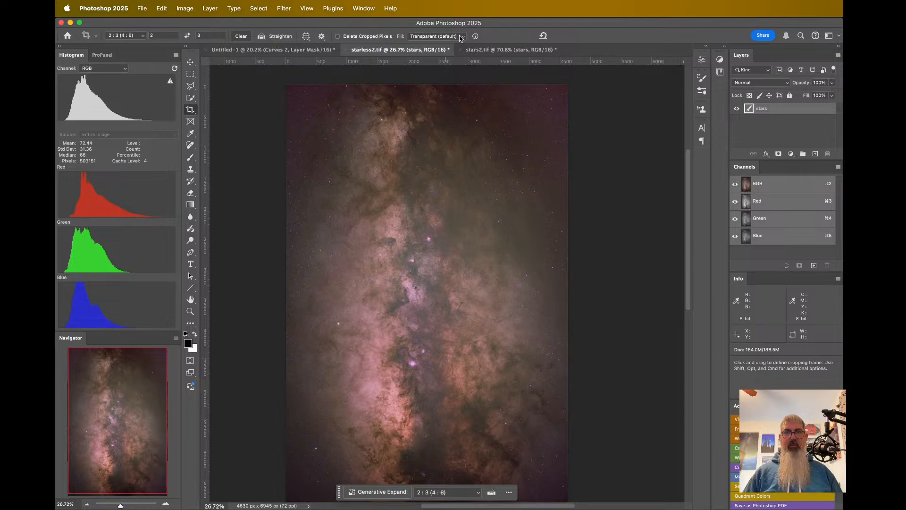
- Look over the stars2.tif document at fitted size and close it
left_click(496, 51)
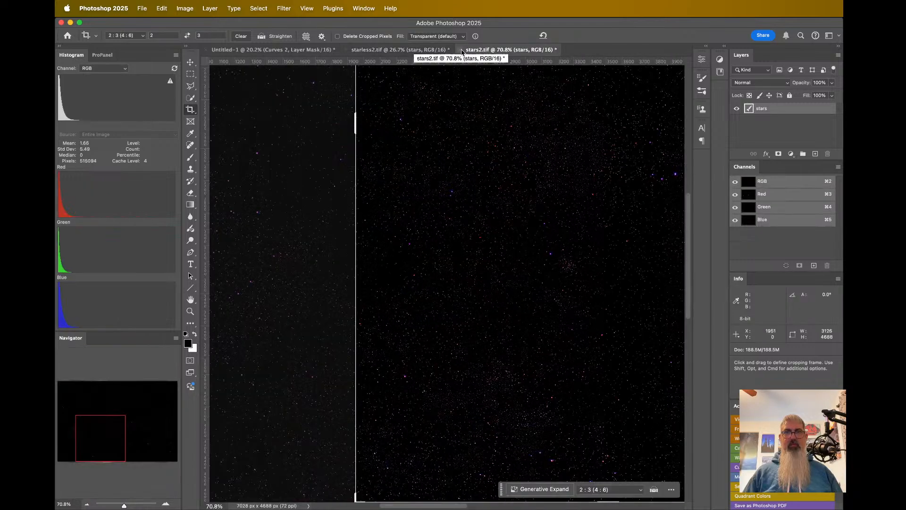
key("super+0")
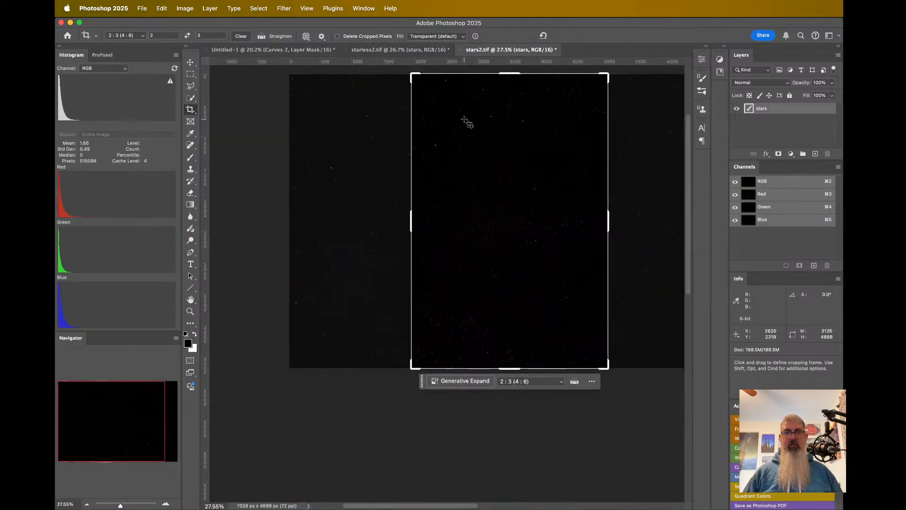
left_click(459, 50)
left_click(492, 203)
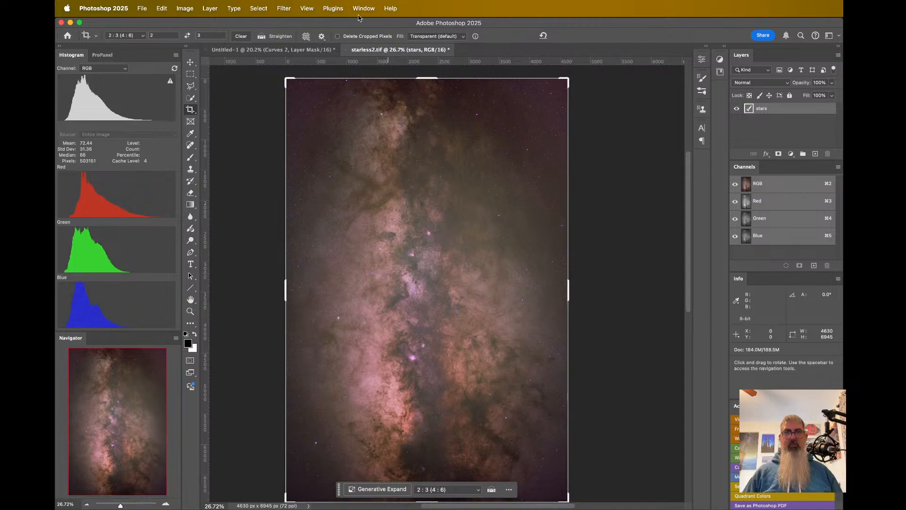
- Save starless2.tif with no image compression, interleaved pixel order, IBM PC byte order and RLE layer compression
left_click(144, 6)
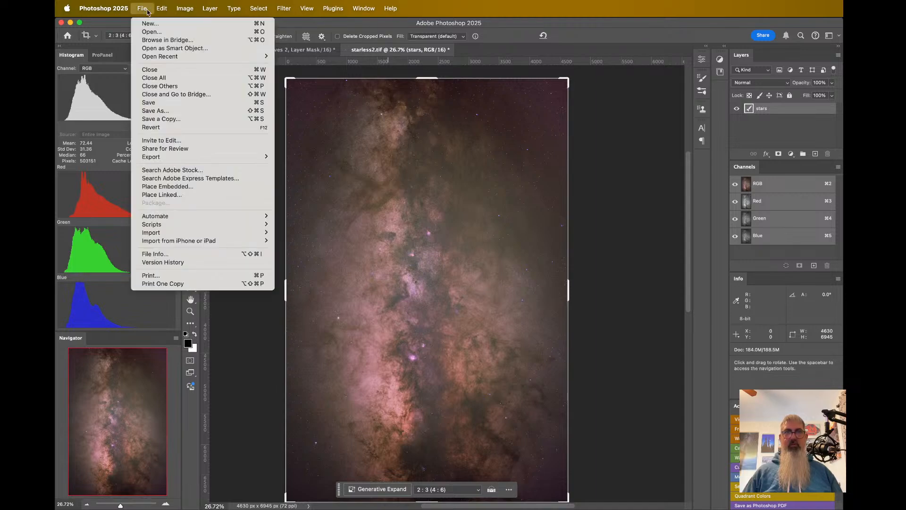
left_click(182, 105)
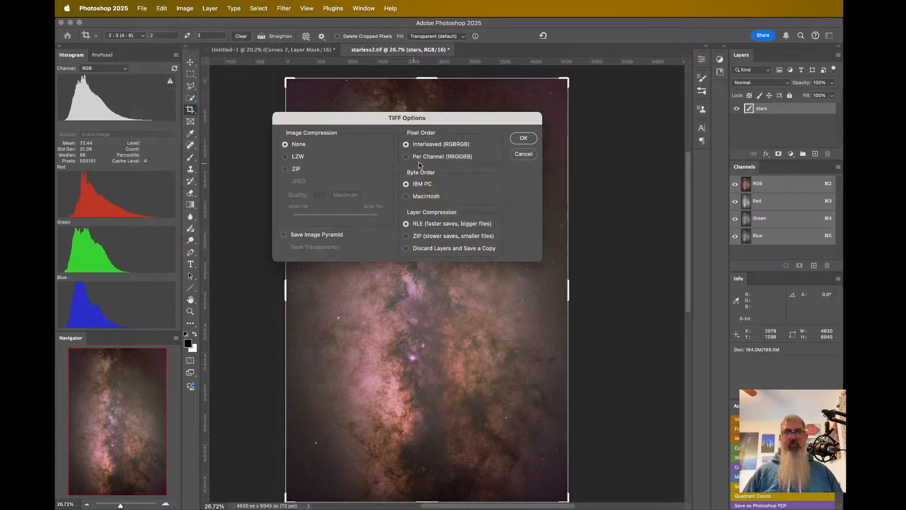
left_click(524, 139)
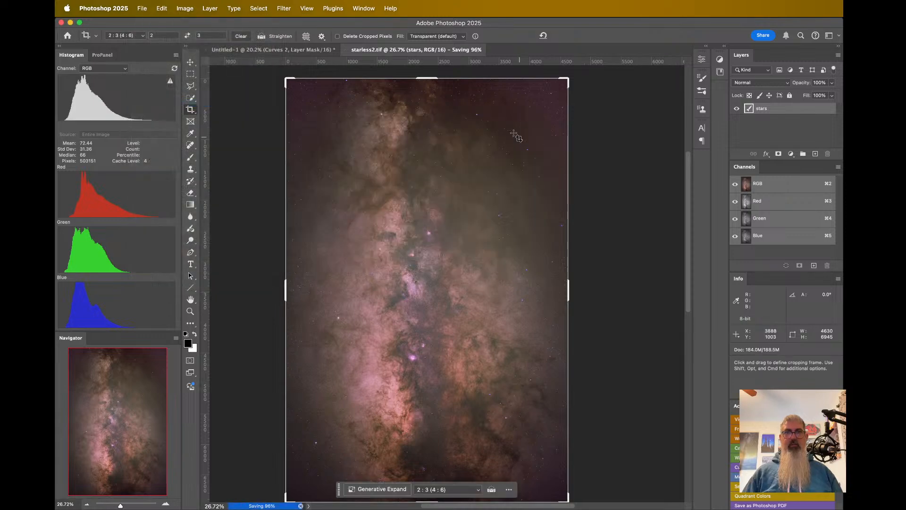
- Compare the earlier Untitled-1 version of the Milky Way with the finished starless2.tif
left_click(293, 50)
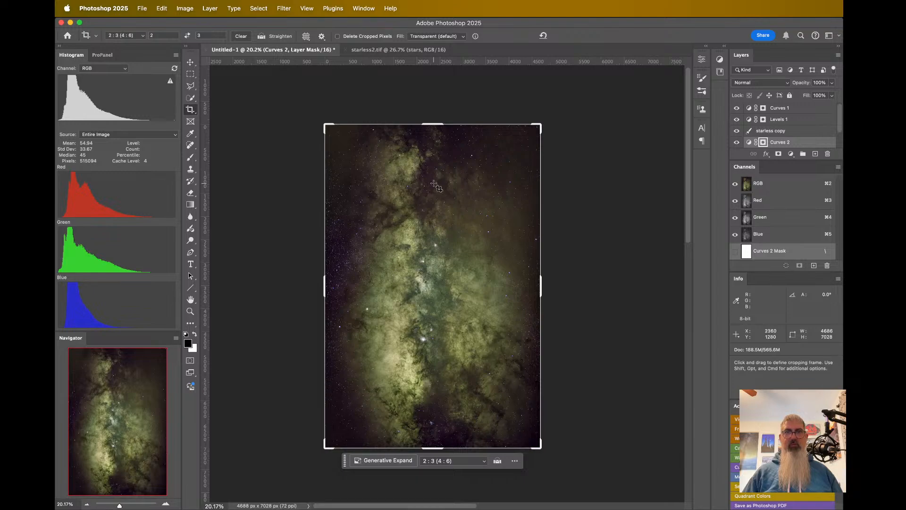
left_click(397, 50)
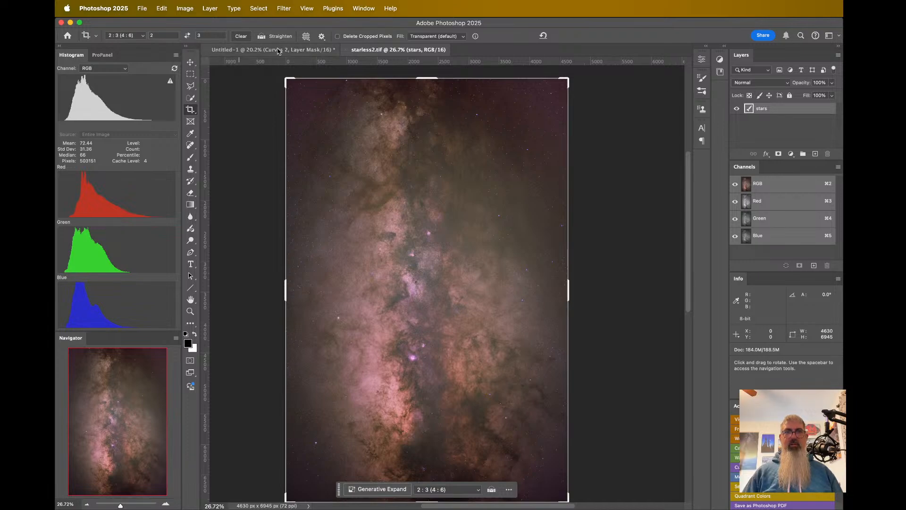
- Browse for a file to open in Tresorit's processed photos folder, going into colorado and its 2024 subfolder
left_click(103, 8)
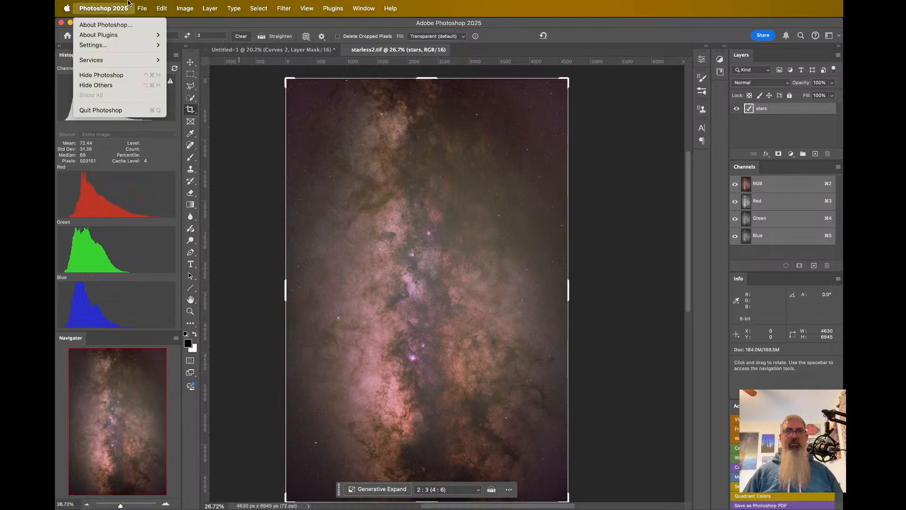
mouse_move(143, 8)
left_click(149, 32)
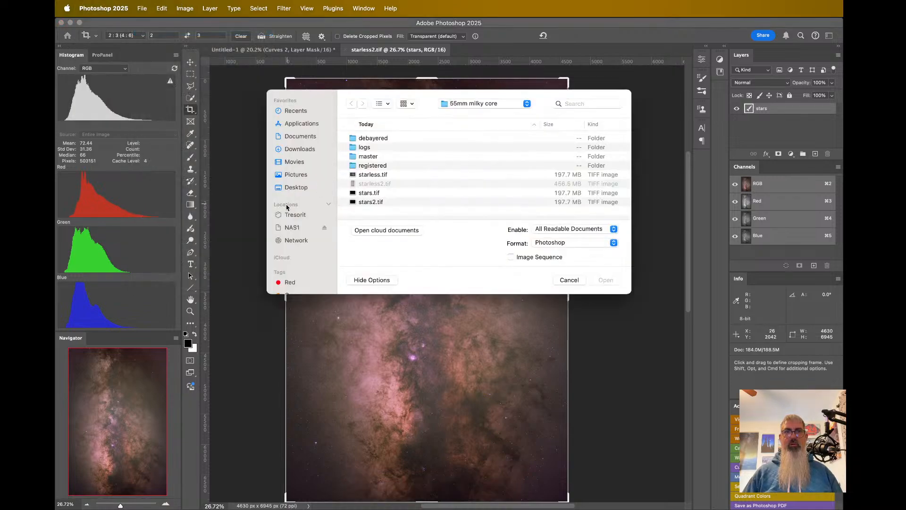
left_click(302, 215)
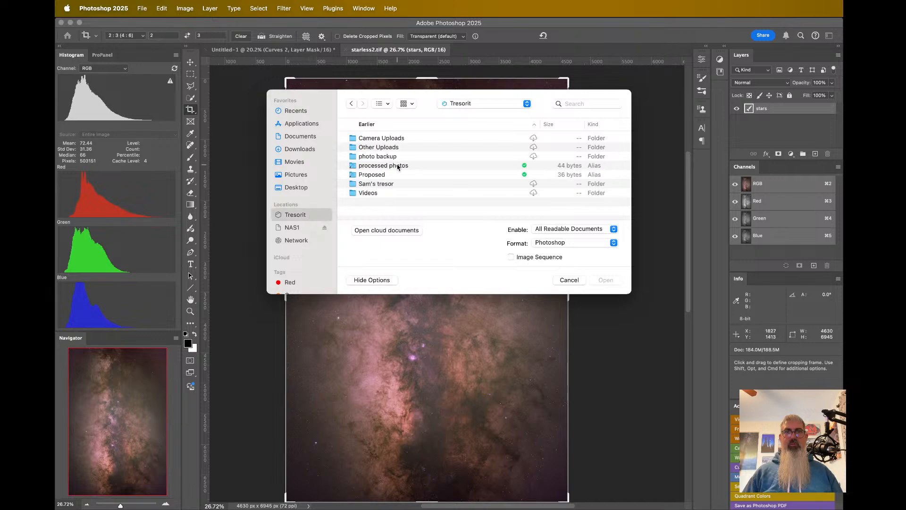
double_click(398, 166)
scroll(366, 183, "down", 10)
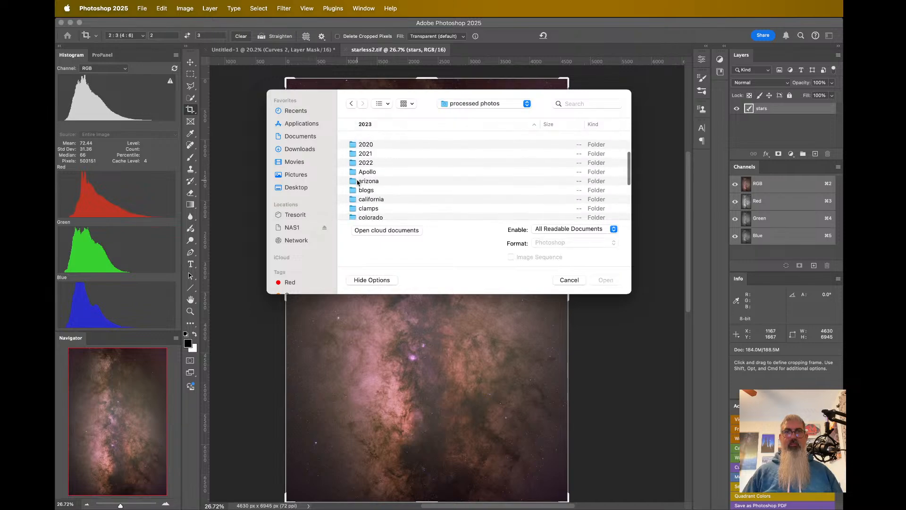
double_click(371, 182)
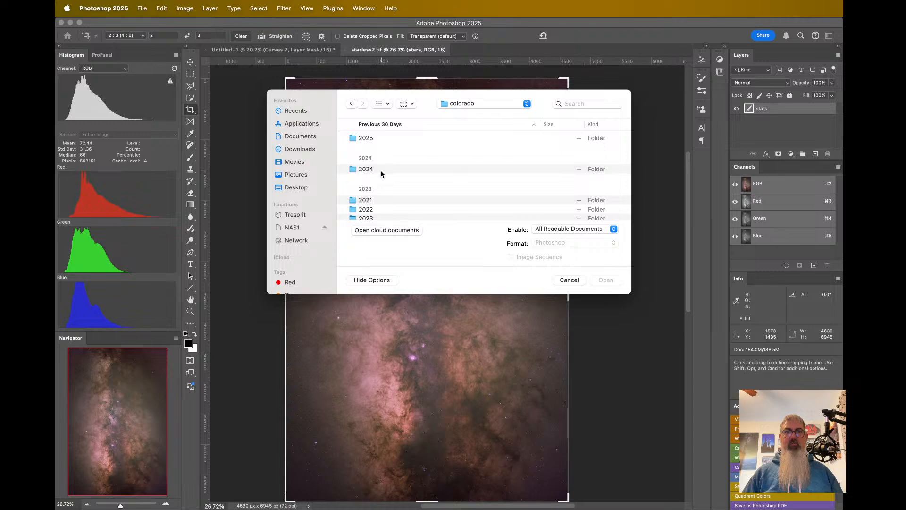
left_click(381, 169)
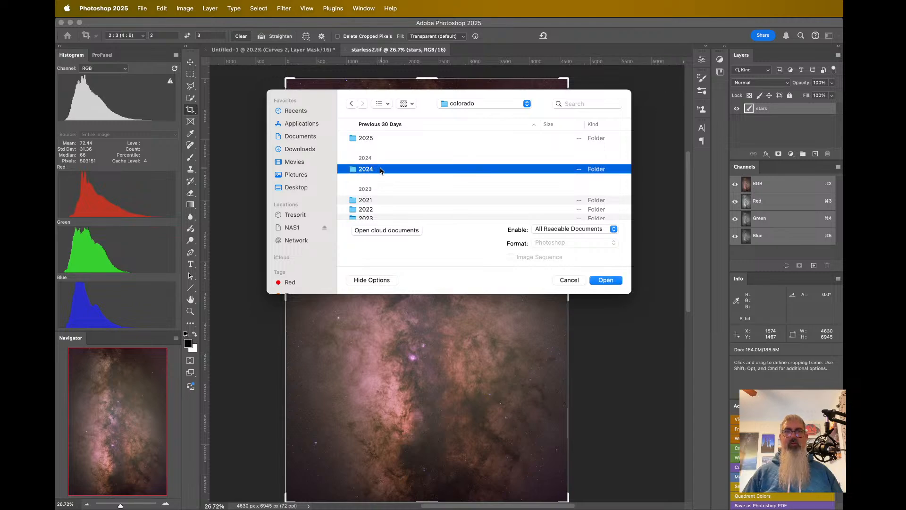
double_click(386, 171)
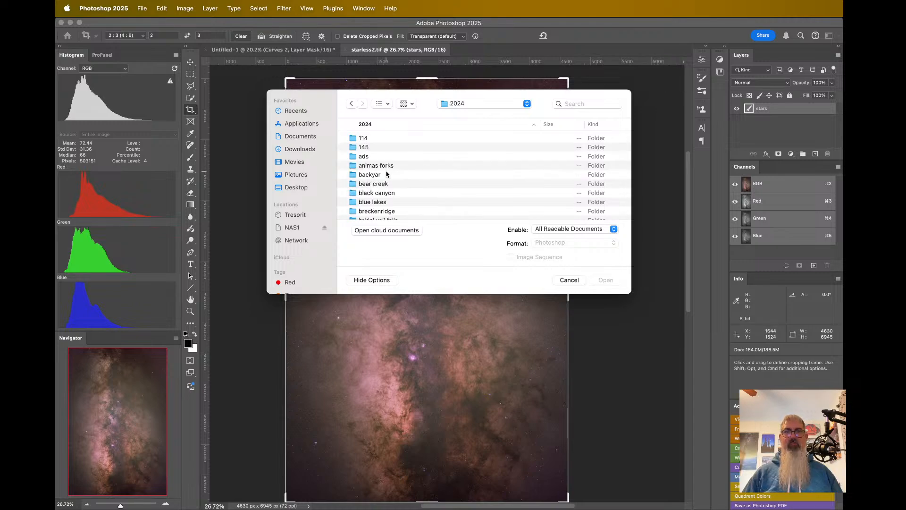
- Open milkyway55mm.jpg from the molas lake folder and compare it with starless2.tif
scroll(396, 196, "down", 5)
scroll(396, 198, "down", 3)
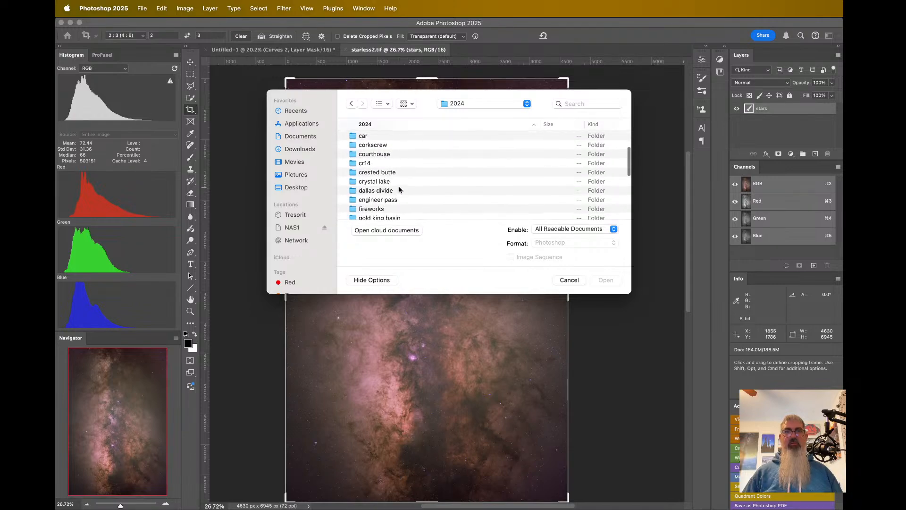
scroll(399, 190, "down", 2)
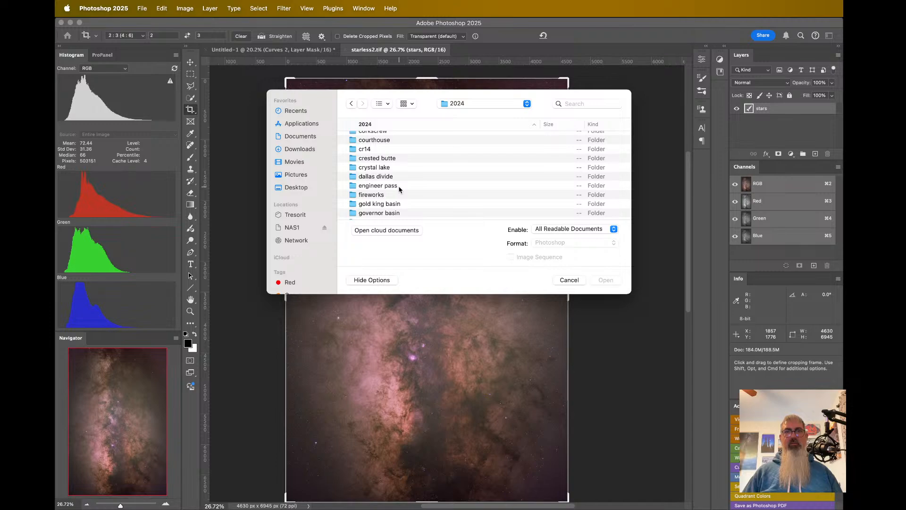
scroll(399, 190, "down", 4)
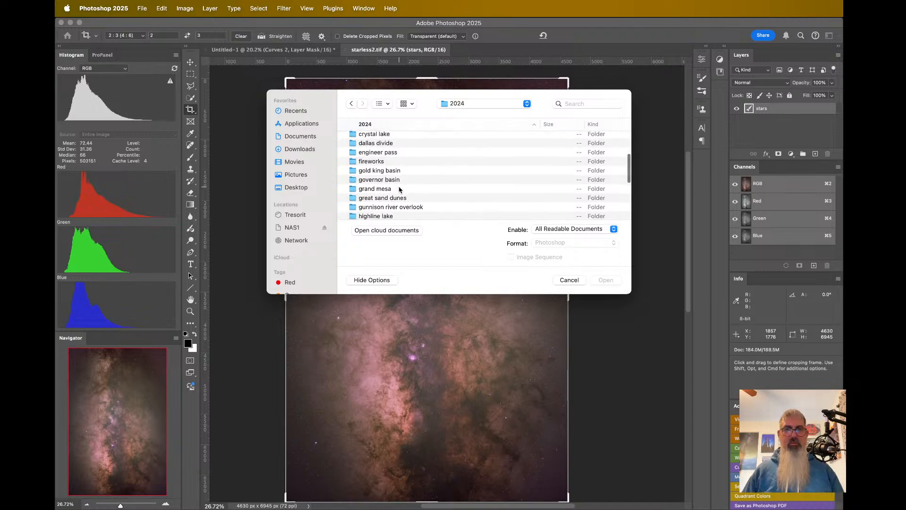
scroll(399, 189, "down", 2)
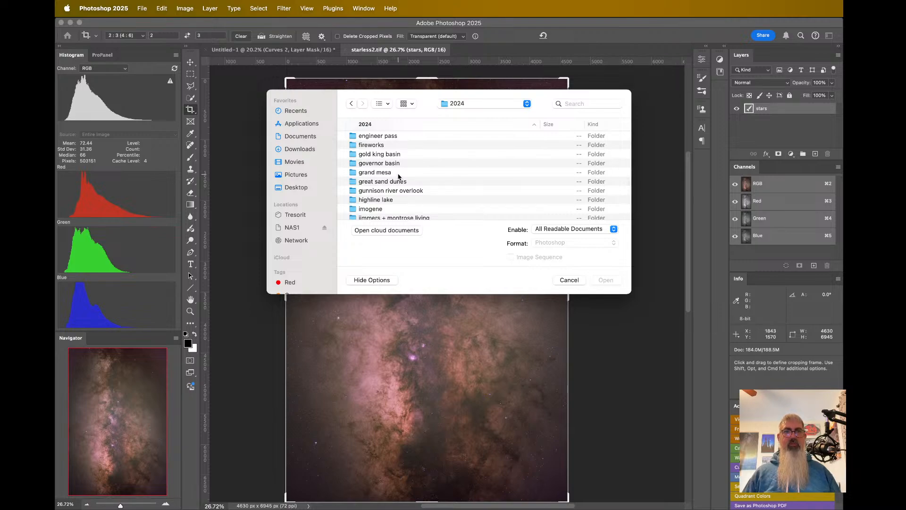
scroll(400, 203, "down", 10)
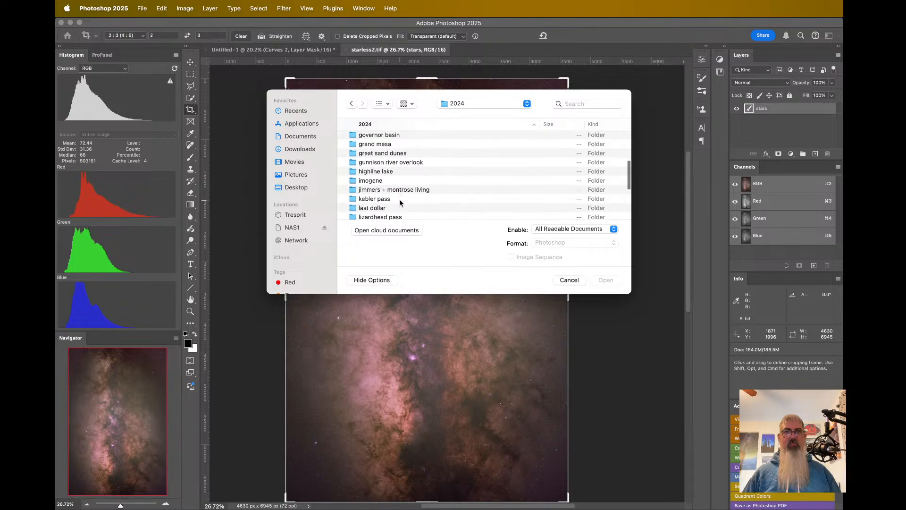
scroll(400, 203, "down", 4)
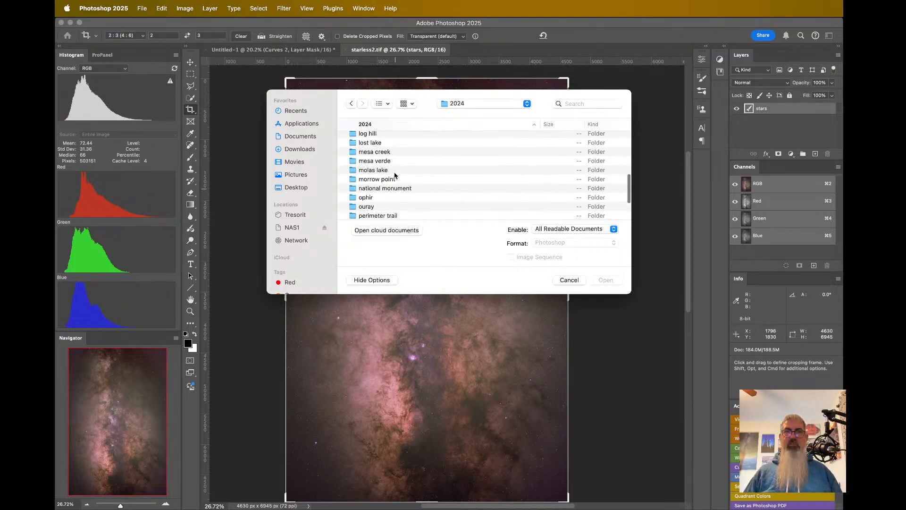
double_click(388, 170)
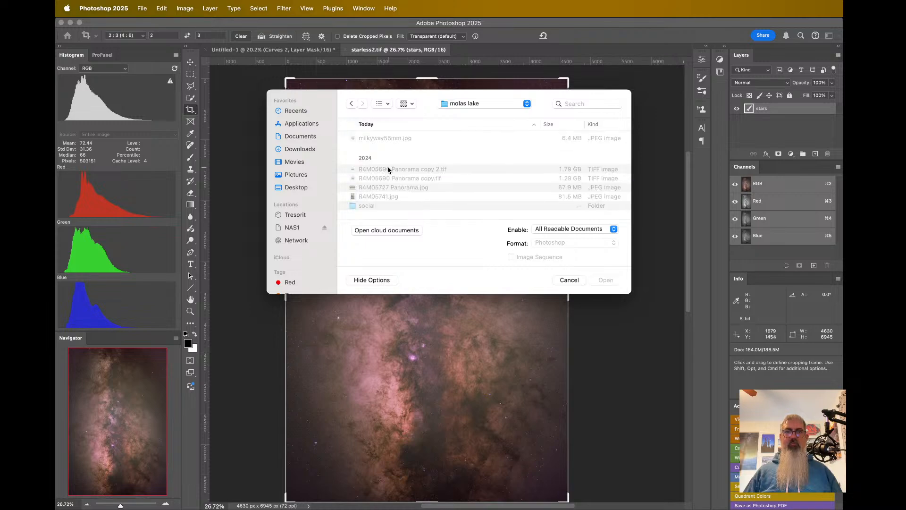
left_click(388, 138)
double_click(388, 138)
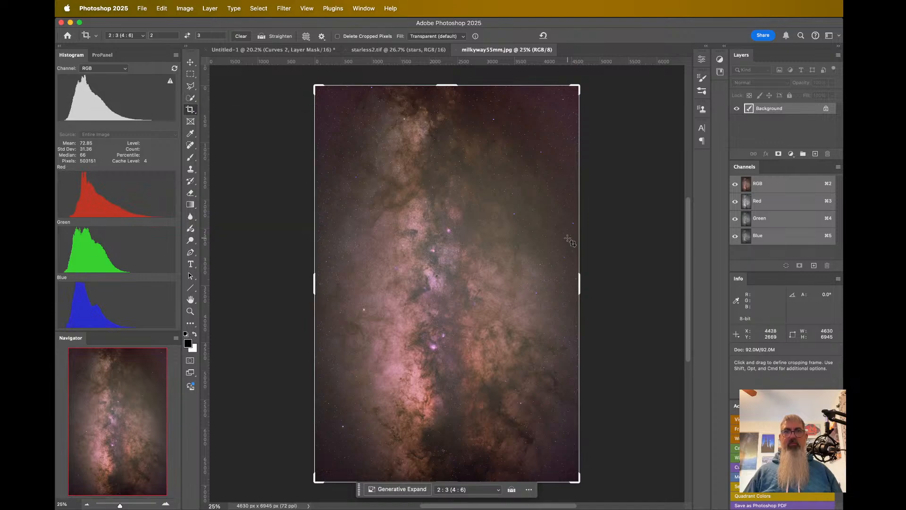
left_click(376, 52)
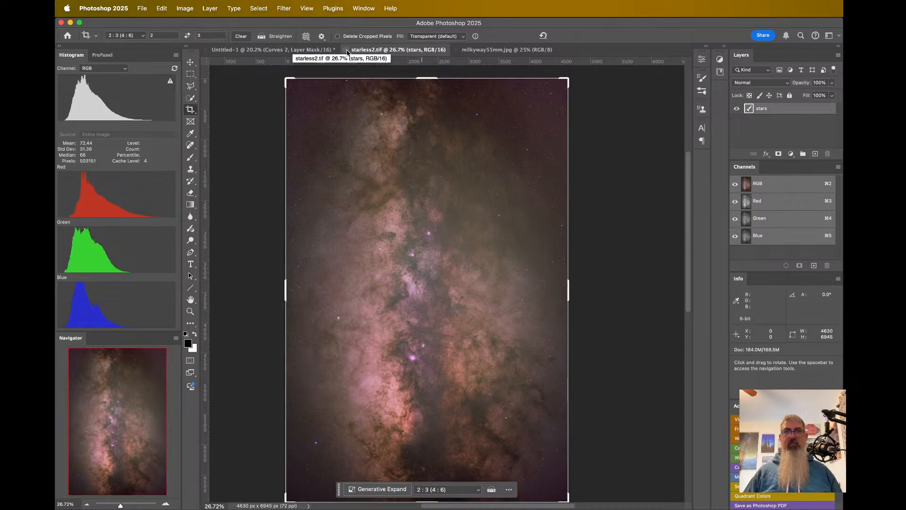
left_click(495, 51)
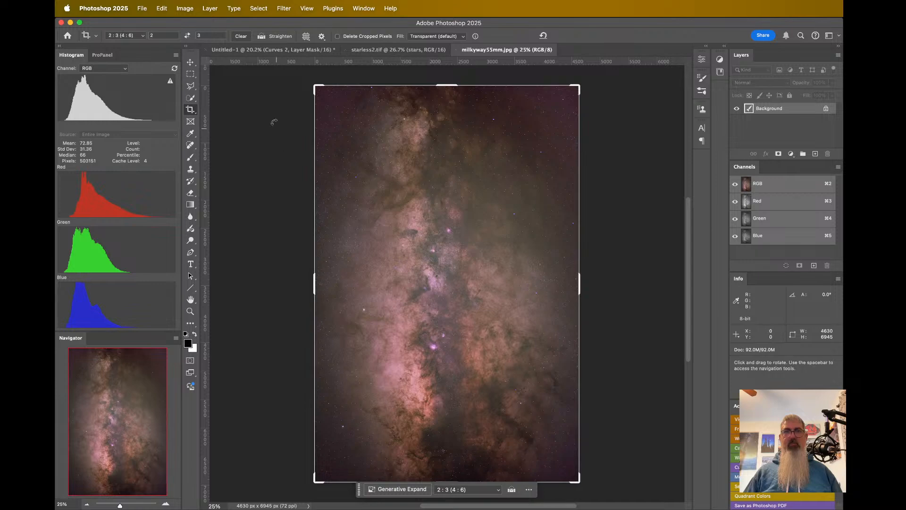
- Start a crop of milkyway55mm.jpg with the 4 : 5 (8 : 10) aspect ratio
left_click(414, 216)
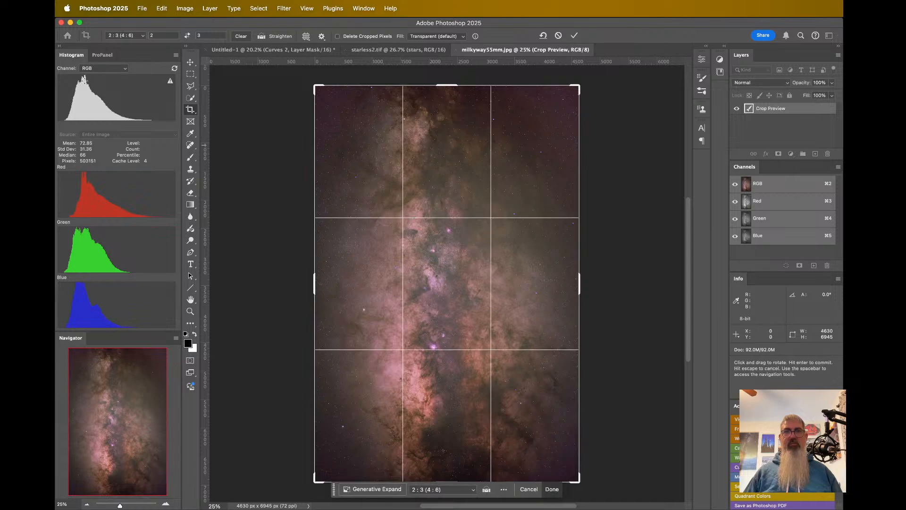
left_click(140, 37)
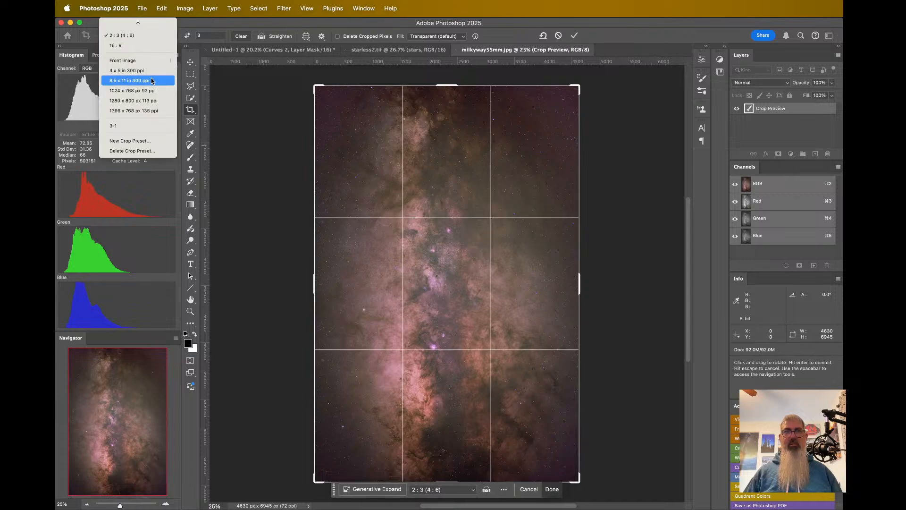
scroll(149, 74, "up", 2)
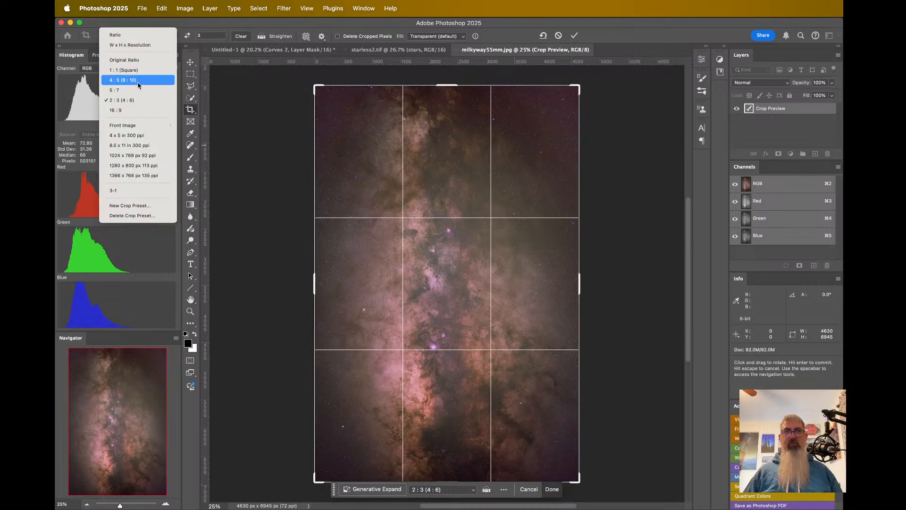
left_click(140, 83)
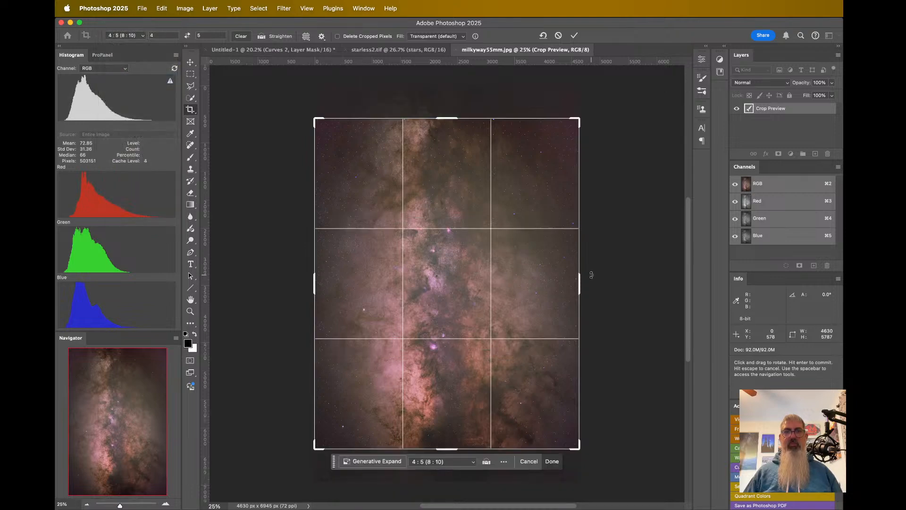
- Position the full-width 4:5 crop frame about 750 px below the image's top edge and apply the crop
left_click_drag(471, 285, 471, 255)
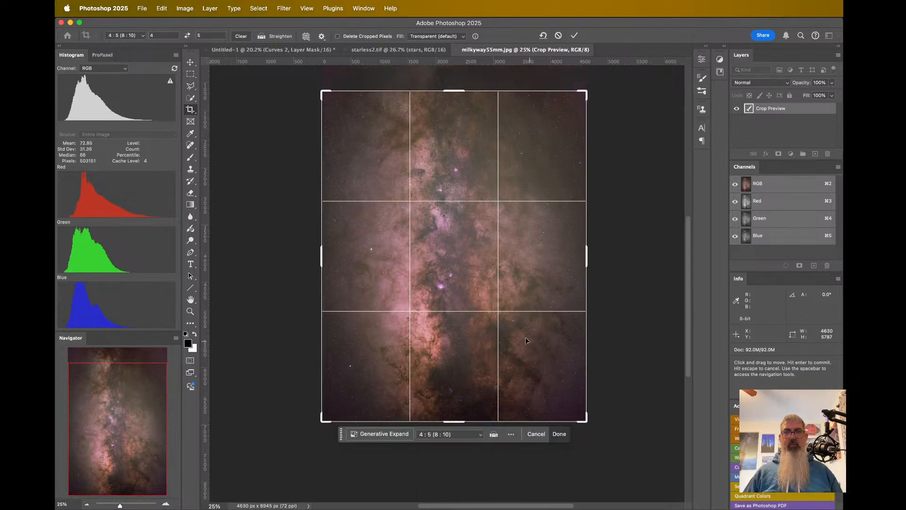
mouse_move(527, 303)
left_mouse_down()
mouse_move(526, 276)
mouse_move(521, 307)
left_mouse_up()
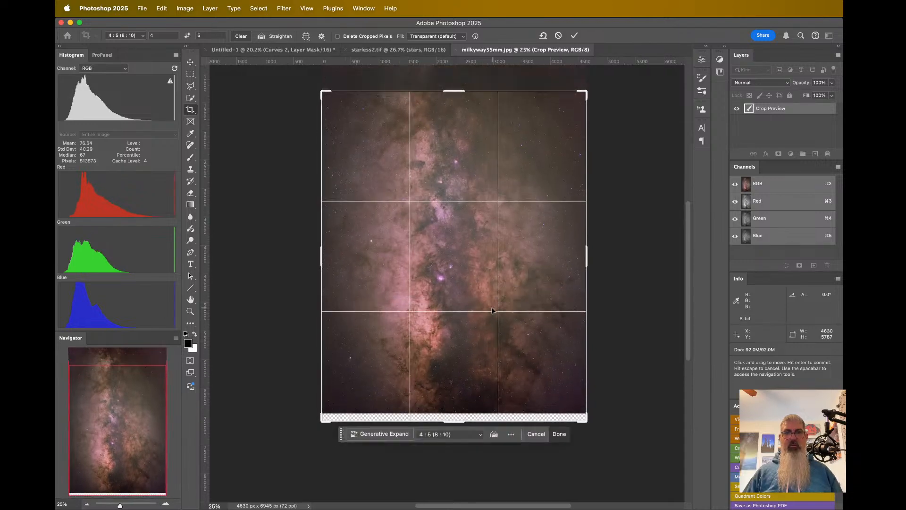
left_click_drag(466, 338, 439, 356)
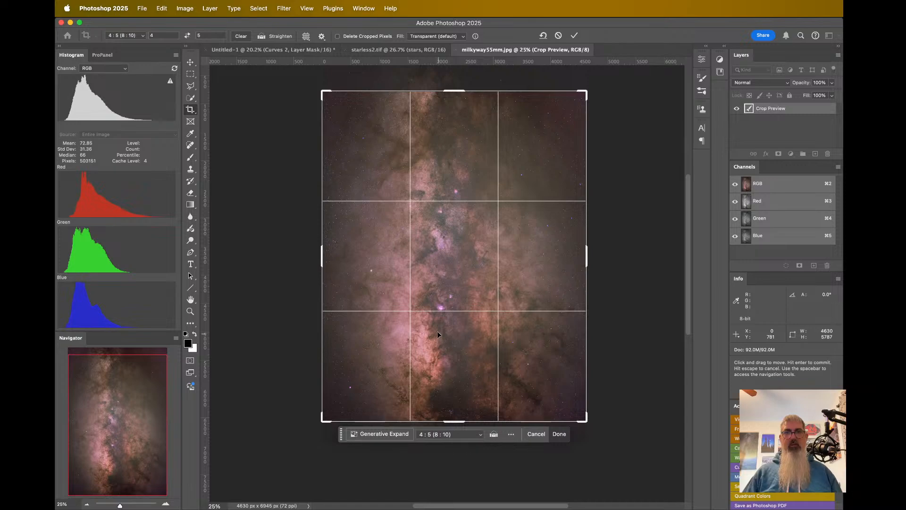
left_click_drag(477, 329, 478, 331)
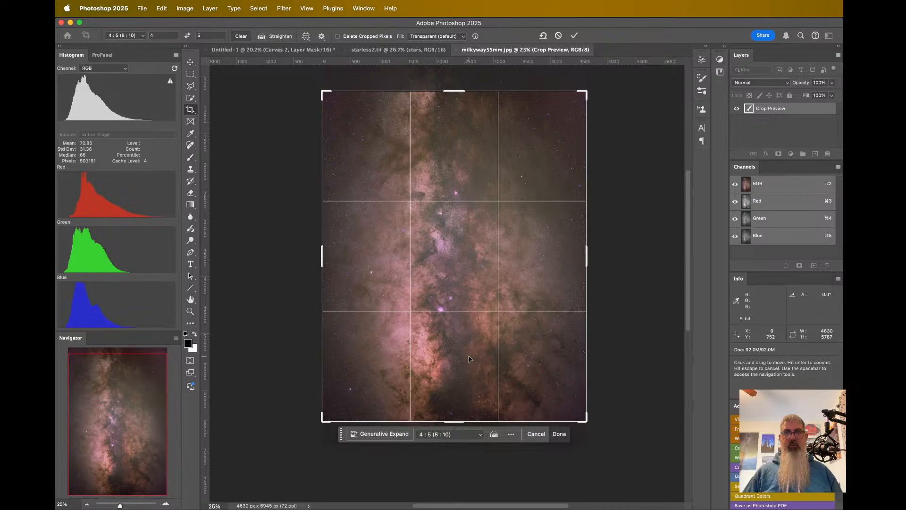
left_click(560, 434)
scroll(411, 316, "up", 5)
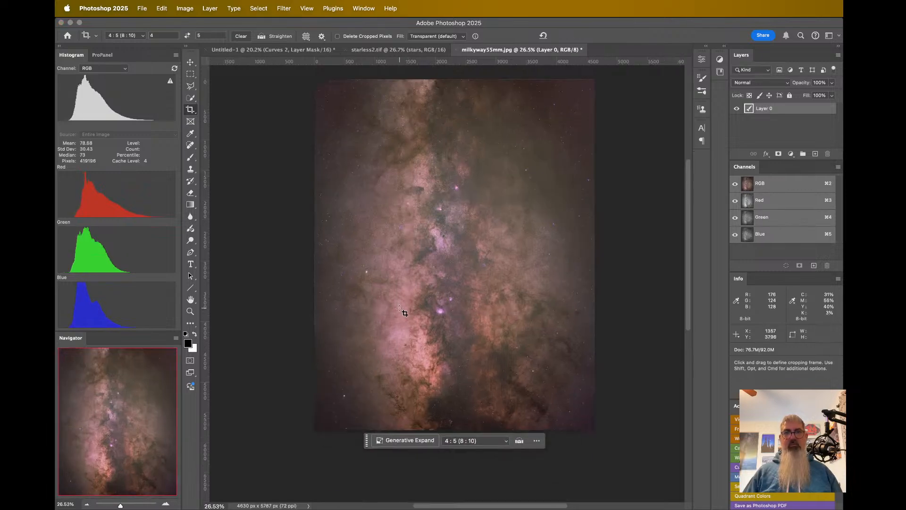
scroll(399, 308, "right", 1)
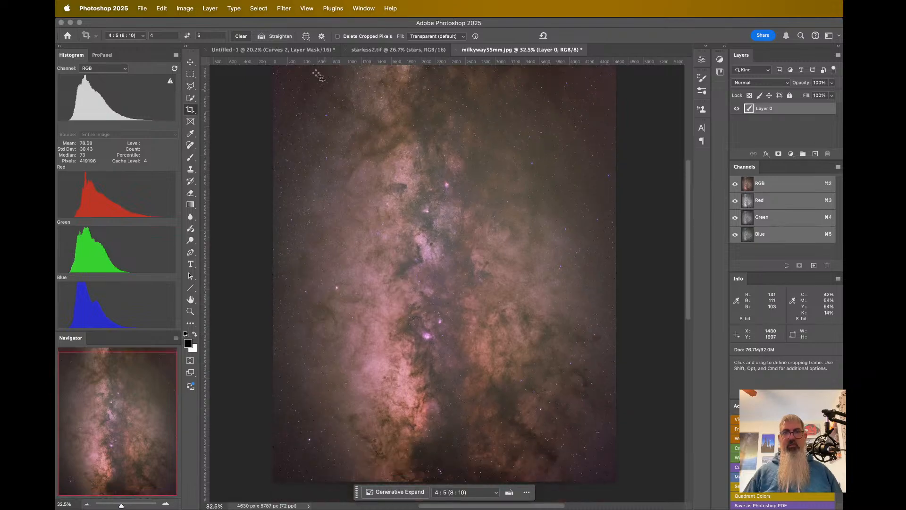
- Set up an Export As of the cropped image as JPG at 50% scale, 2315 x 2894 px
left_click(129, 4)
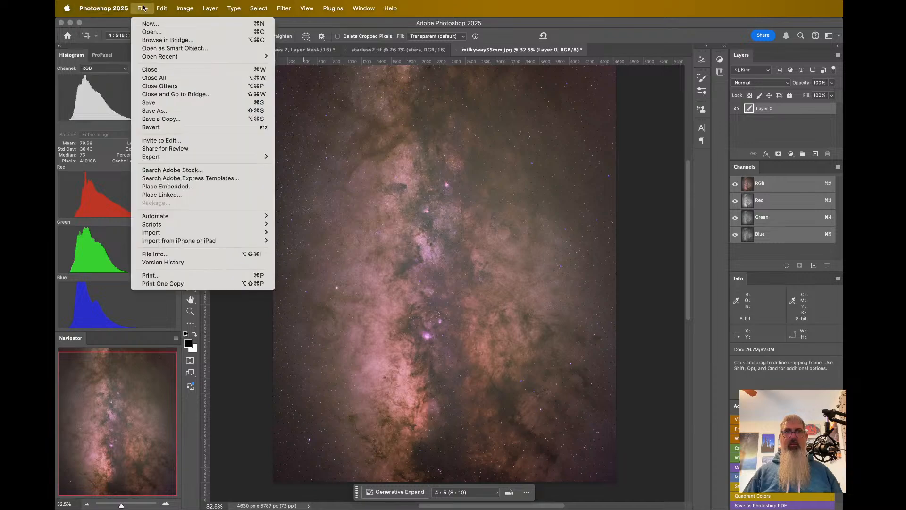
mouse_move(162, 158)
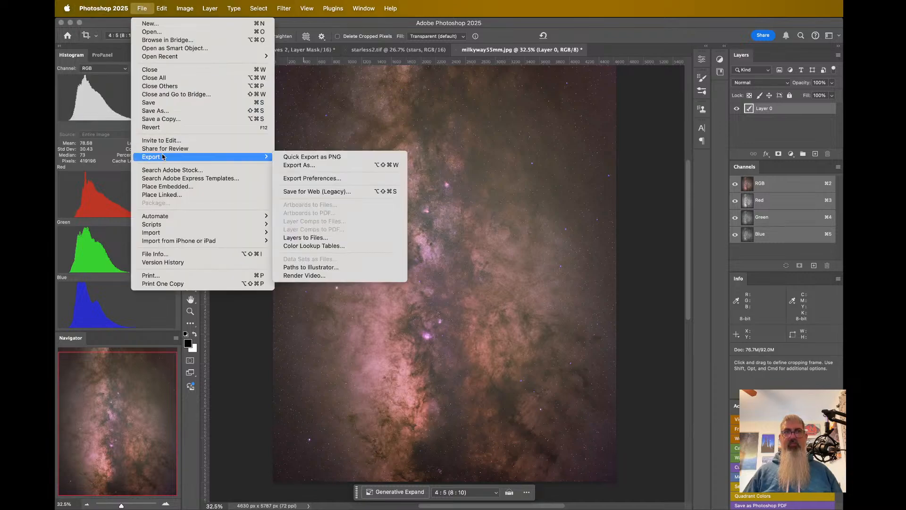
left_click(295, 165)
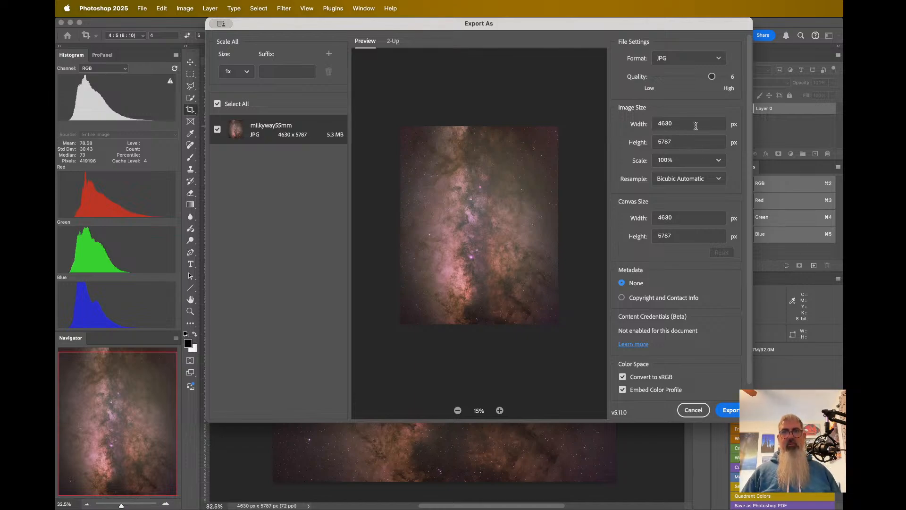
left_click(719, 162)
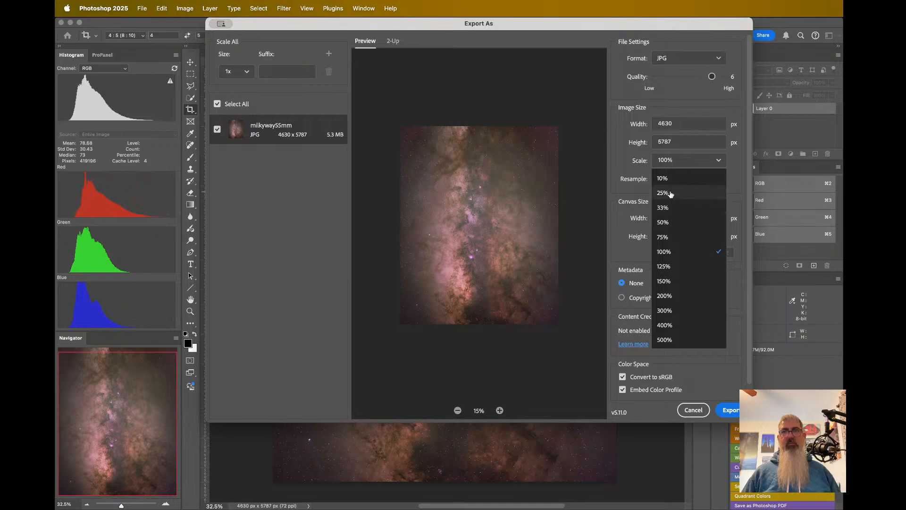
left_click(673, 224)
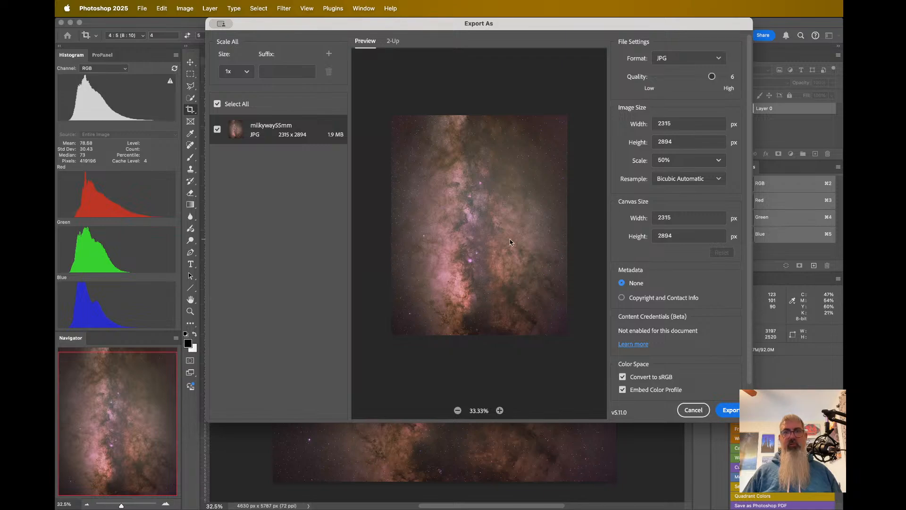
- Export the image as milkyway55mm into the social folder inside molas lake
left_click(734, 410)
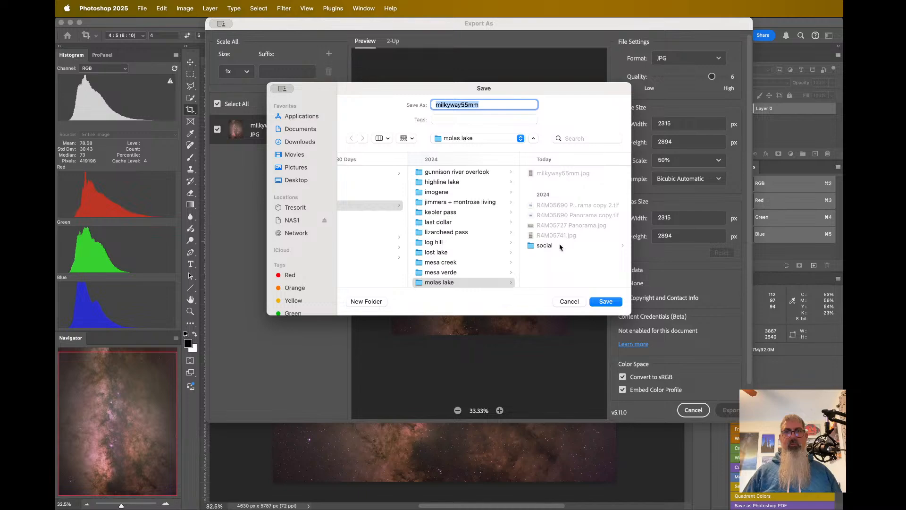
left_click(560, 246)
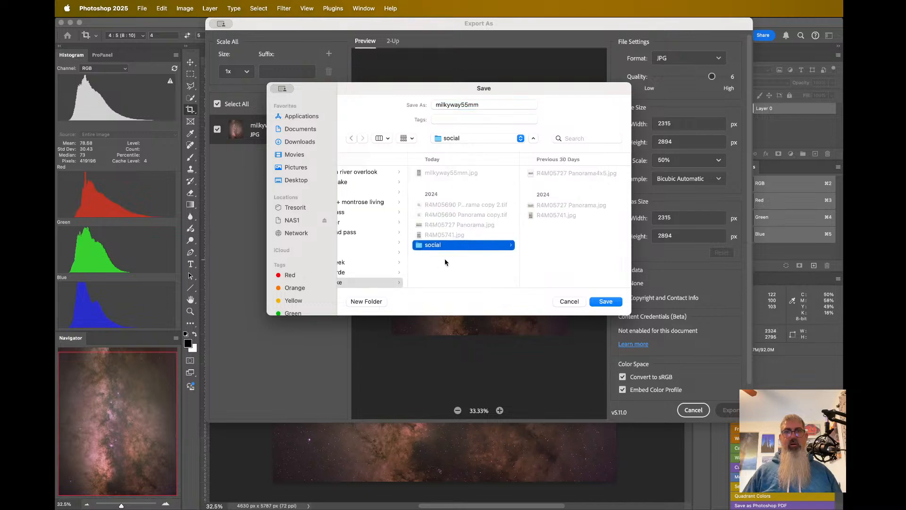
scroll(444, 250, "left", 2)
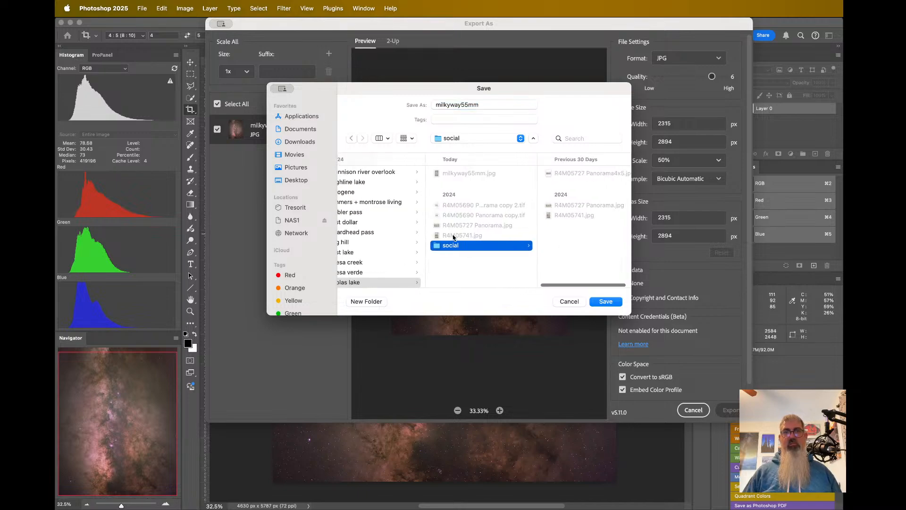
scroll(517, 241, "right", 1)
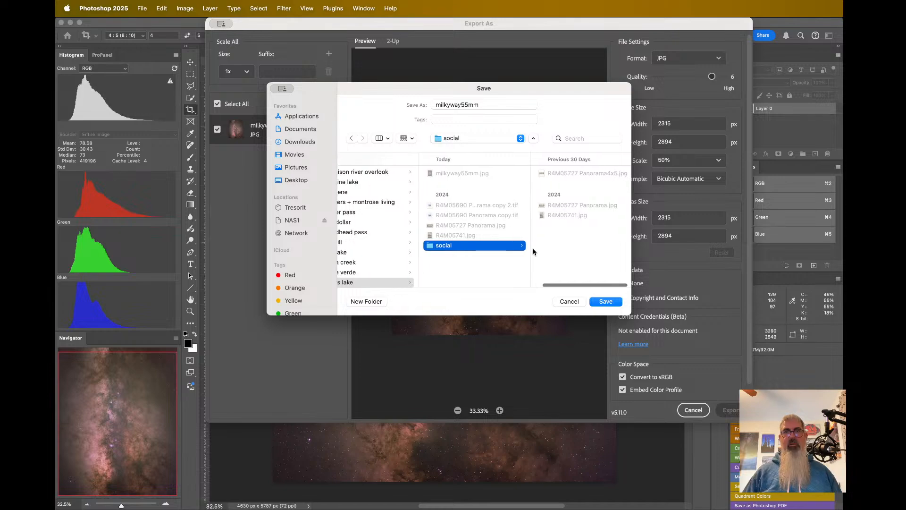
left_click(611, 307)
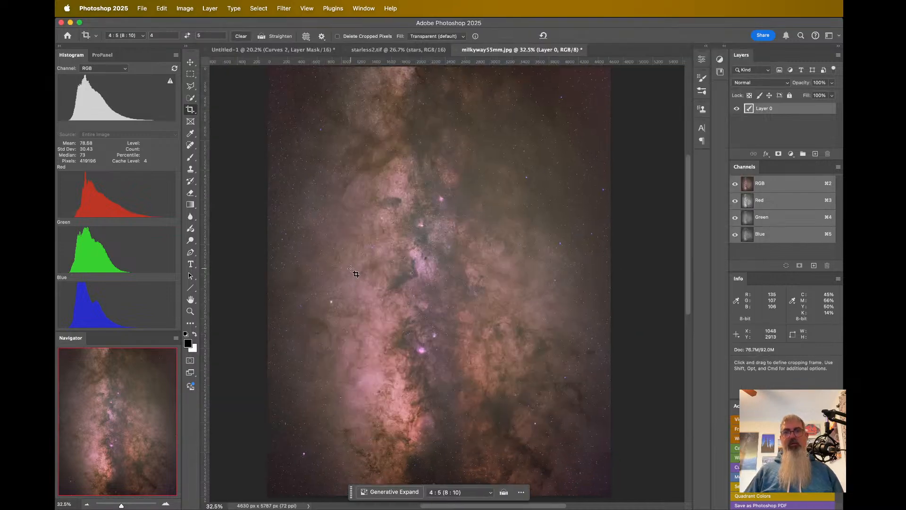
scroll(353, 274, "down", 2)
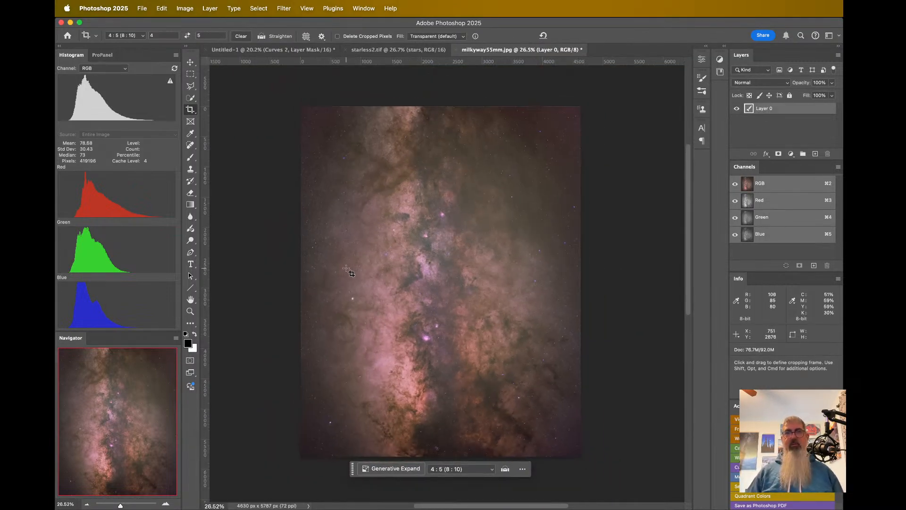